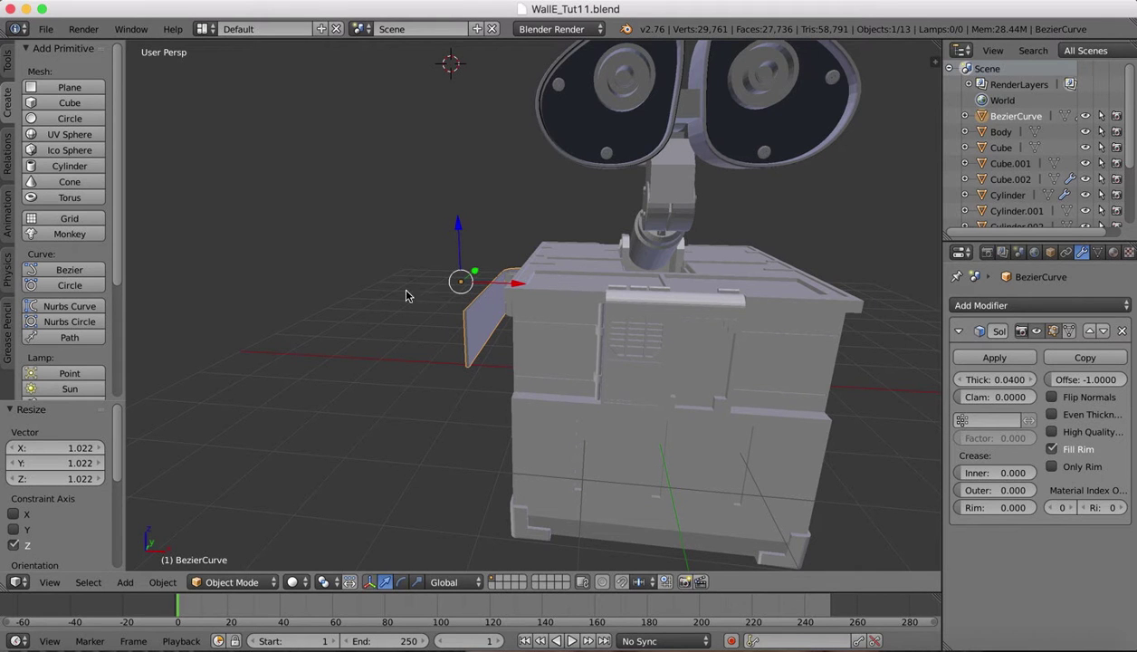
Step: Examine how the curved arm panel sits against the shoulder joint from the side, the front and the top
{"action": "scroll", "coordinate": [382, 233], "scroll_direction": "left", "scroll_amount": 10}
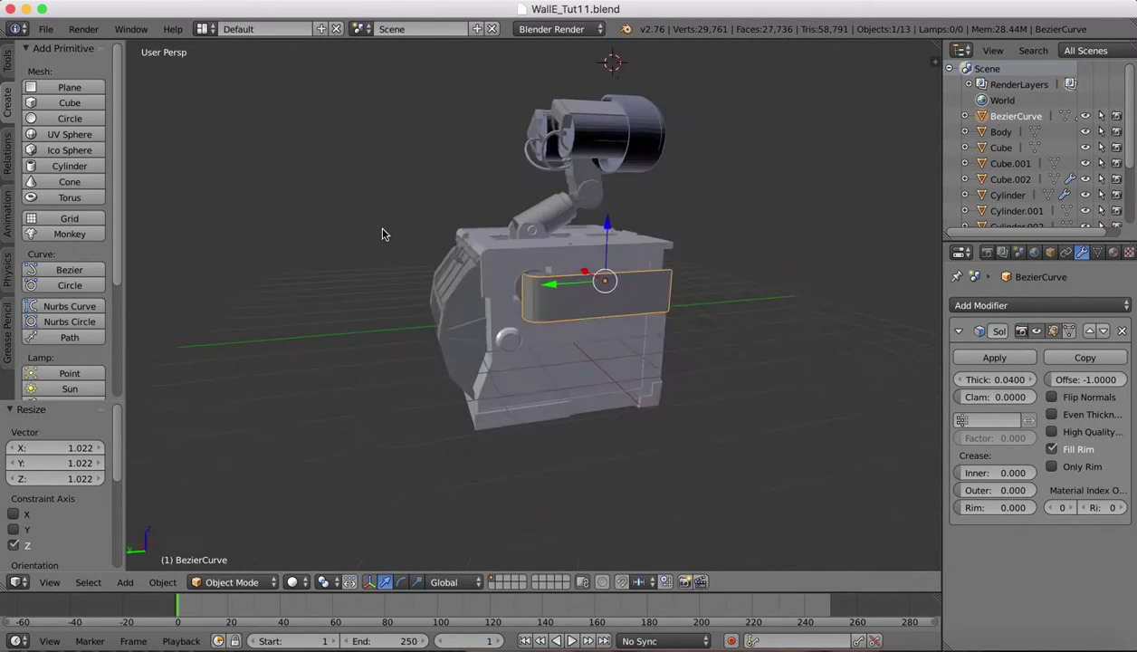
{"action": "scroll", "coordinate": [382, 233], "scroll_direction": "right", "scroll_amount": 4}
{"action": "scroll", "coordinate": [382, 235], "scroll_direction": "left", "scroll_amount": 10}
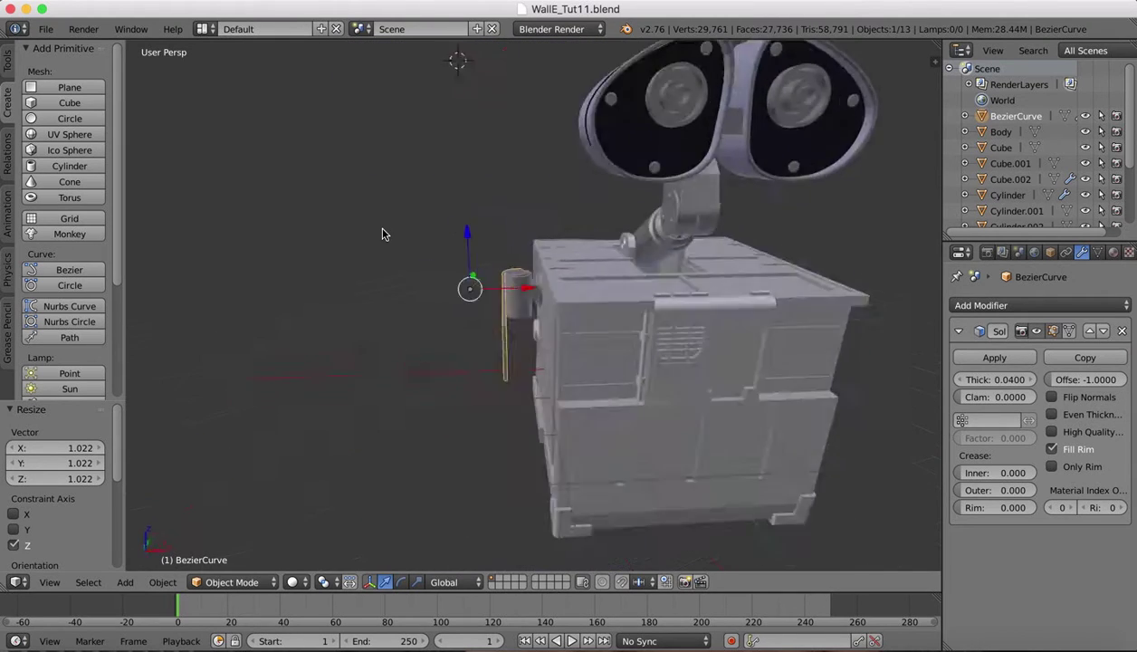
{"action": "scroll", "coordinate": [382, 235], "scroll_direction": "left", "scroll_amount": 3}
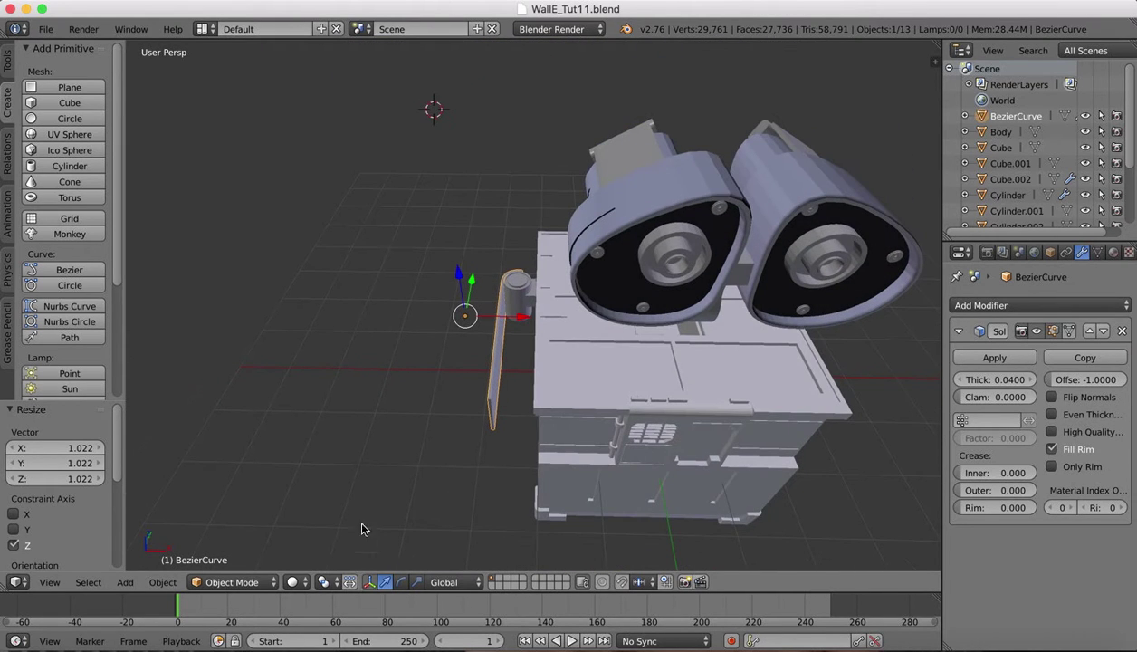
{"action": "left_click", "coordinate": [50, 587]}
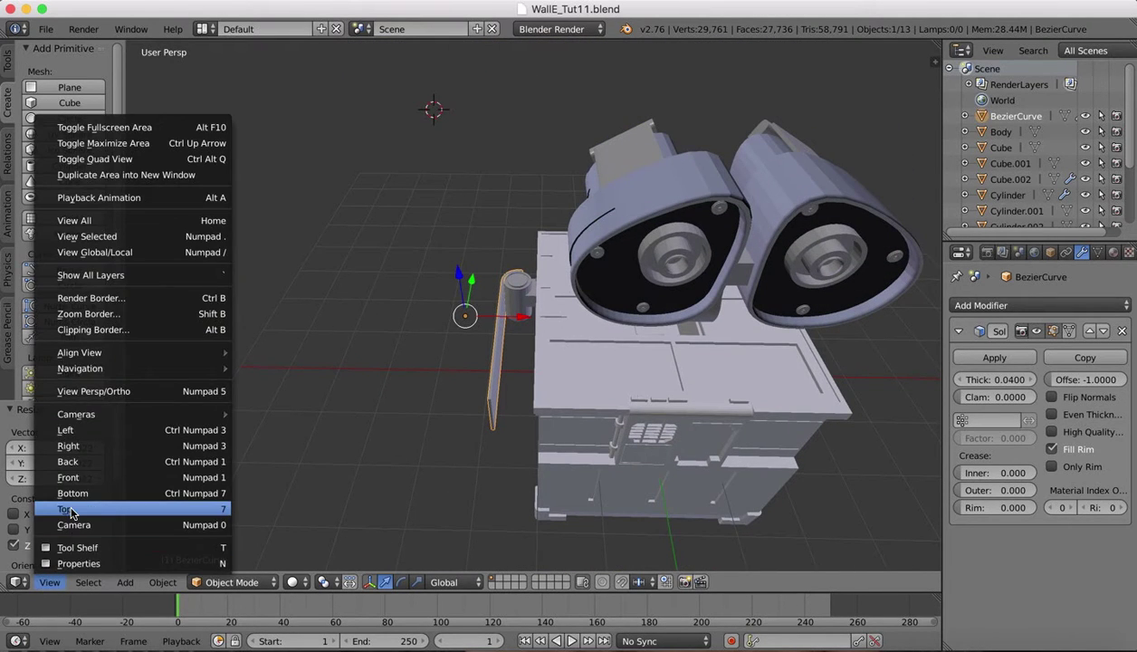
{"action": "left_click", "coordinate": [69, 503]}
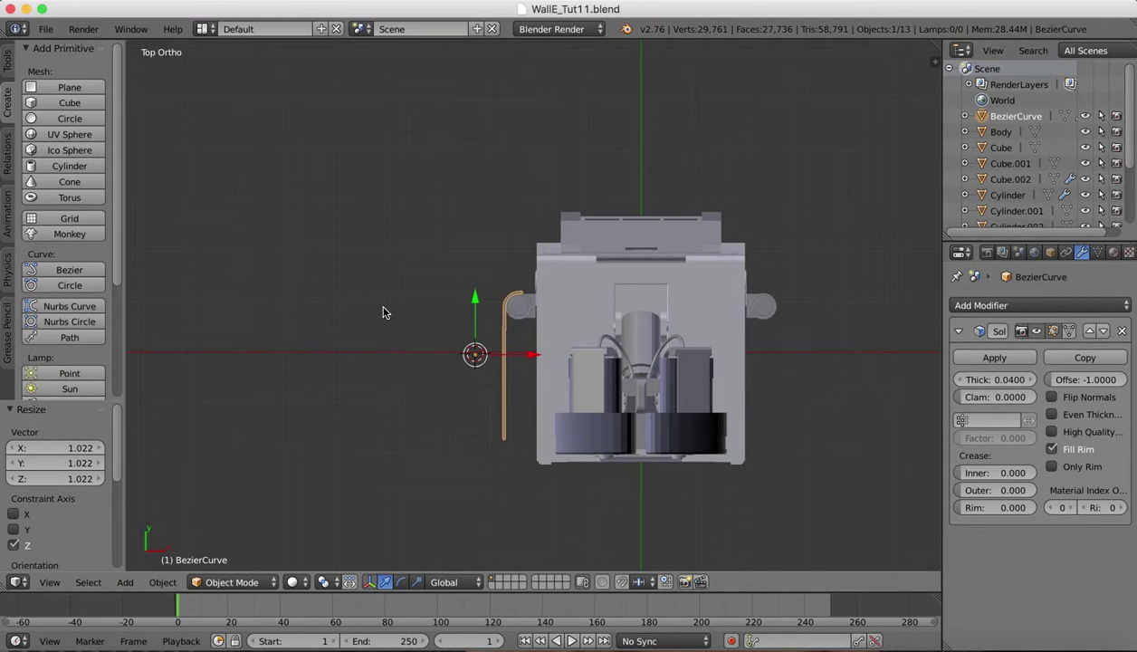
{"action": "middle_click_drag", "start_coordinate": [384, 312], "coordinate": [609, 304]}
{"action": "middle_click_drag", "start_coordinate": [716, 413], "coordinate": [588, 286]}
{"action": "scroll", "coordinate": [534, 306], "scroll_direction": "up", "scroll_amount": 4}
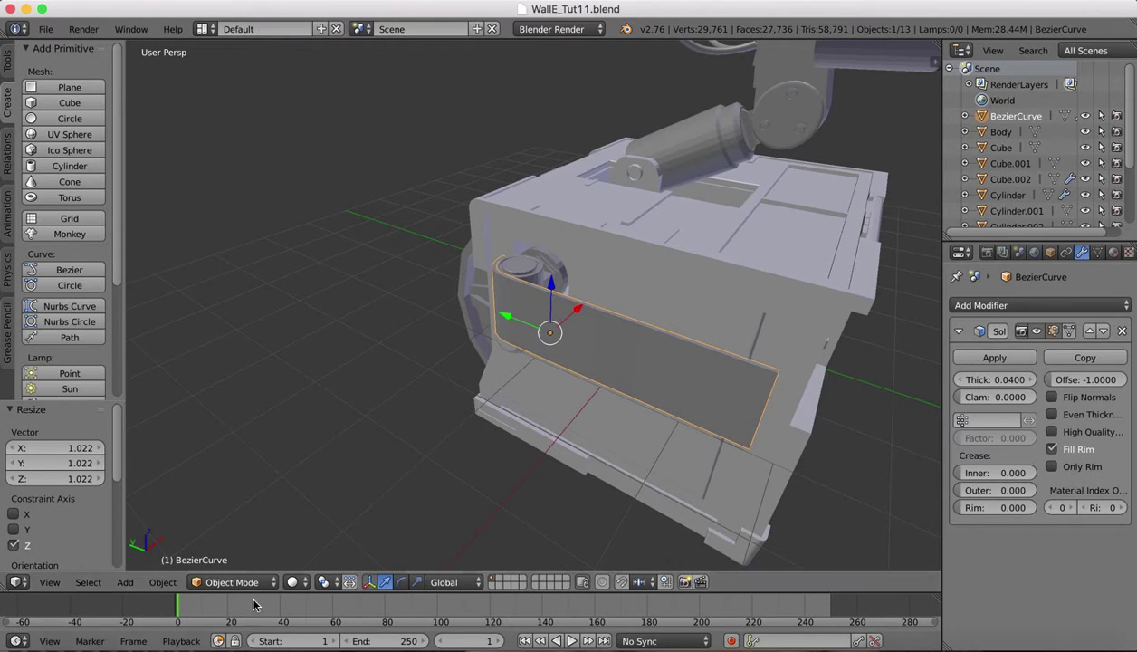
Step: Try joining the arm panel into the mirrored shoulder cylinder object and check the arms on the body
{"action": "right_click", "coordinate": [525, 269]}
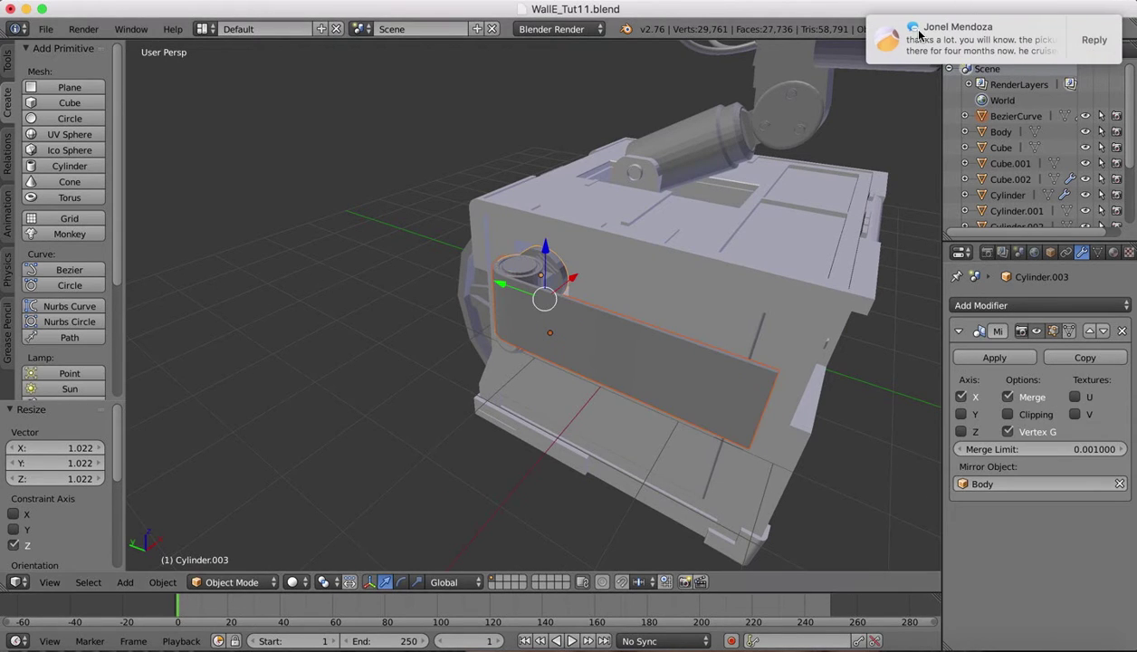
{"action": "left_click", "coordinate": [161, 584]}
{"action": "left_click", "coordinate": [188, 151]}
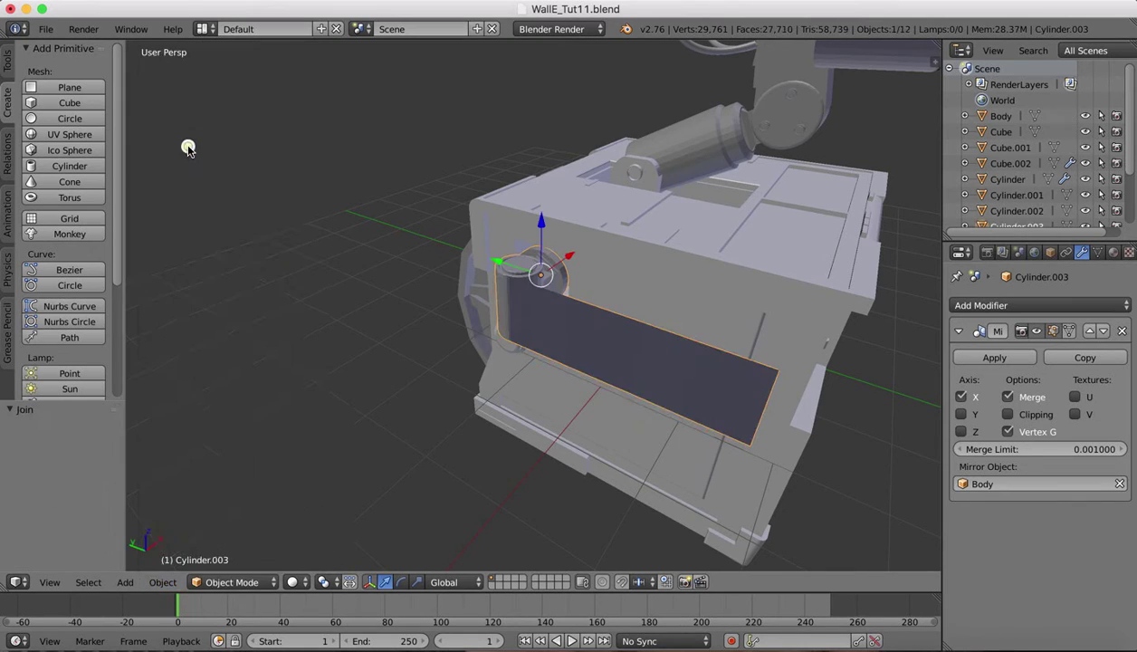
{"action": "middle_click_drag", "start_coordinate": [293, 204], "coordinate": [294, 199]}
{"action": "middle_click_drag", "start_coordinate": [579, 227], "coordinate": [579, 226]}
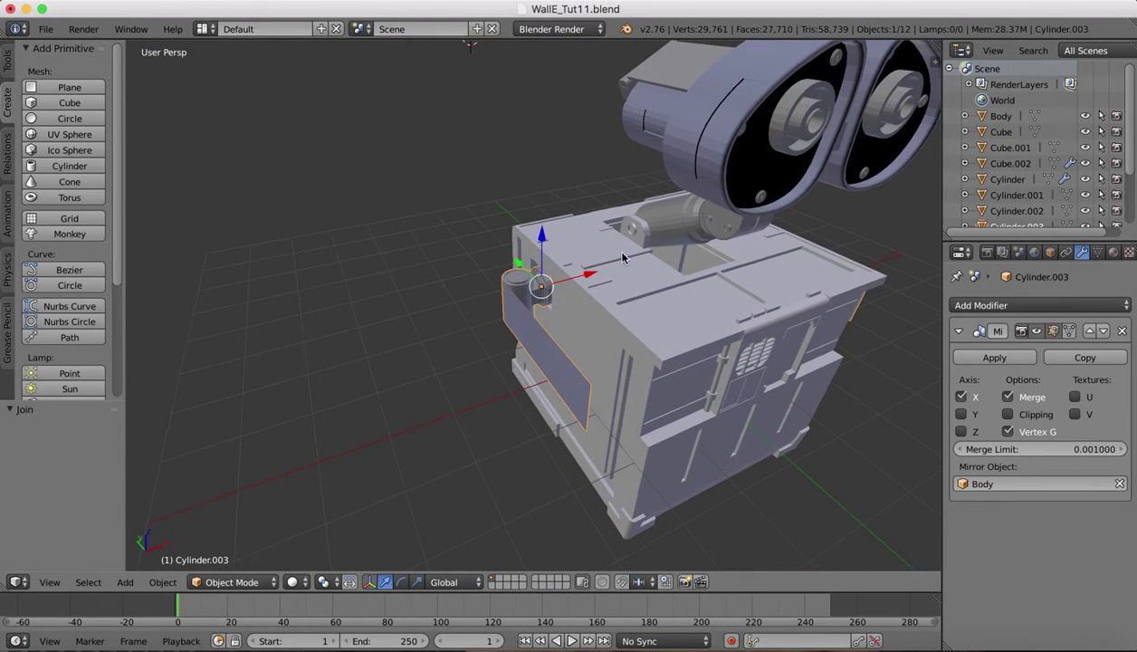
Step: Undo the join of the arm panel and shoulder cylinder, and apply the Solidify modifier on the panel
{"action": "key", "text": "super+z"}
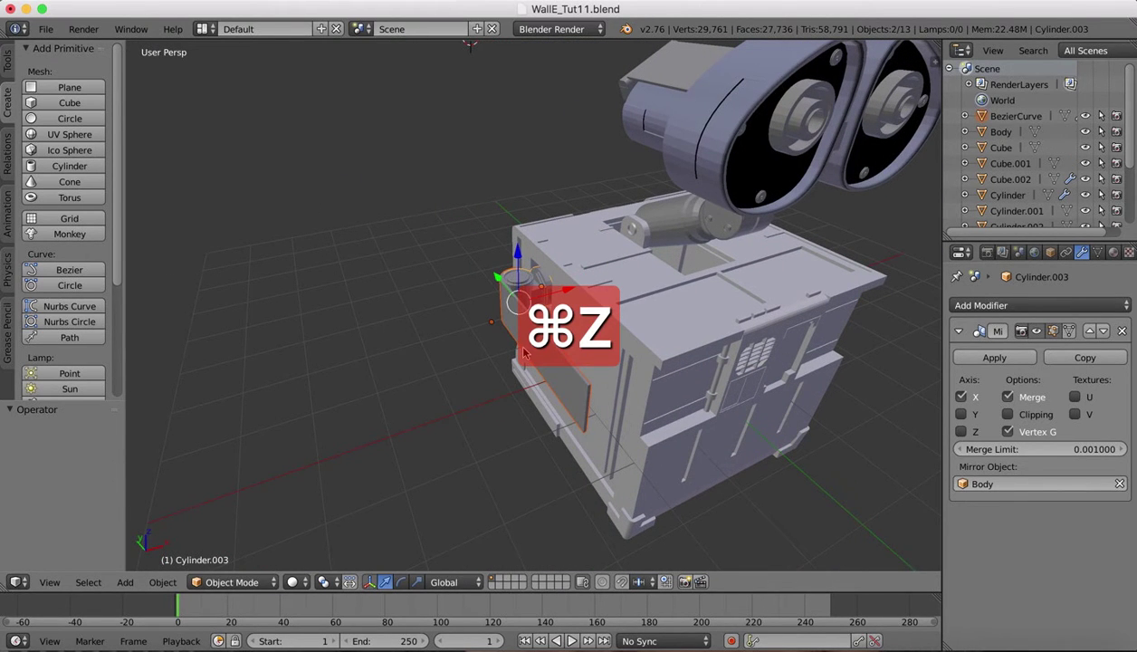
{"action": "key", "text": "super+z"}
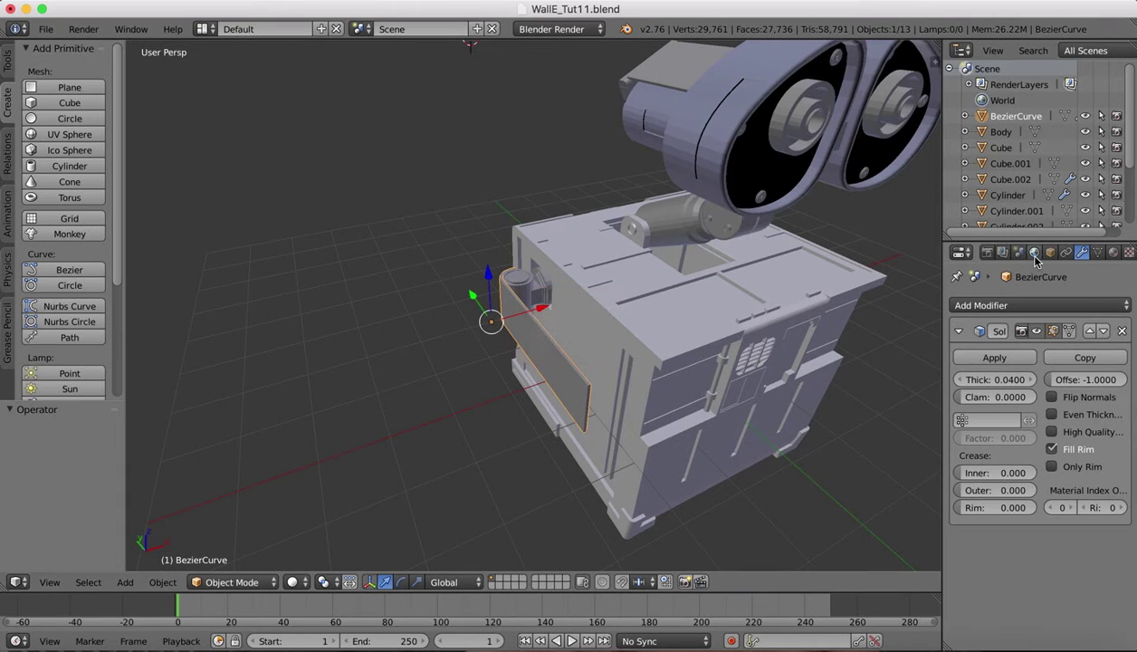
{"action": "left_click", "coordinate": [994, 357]}
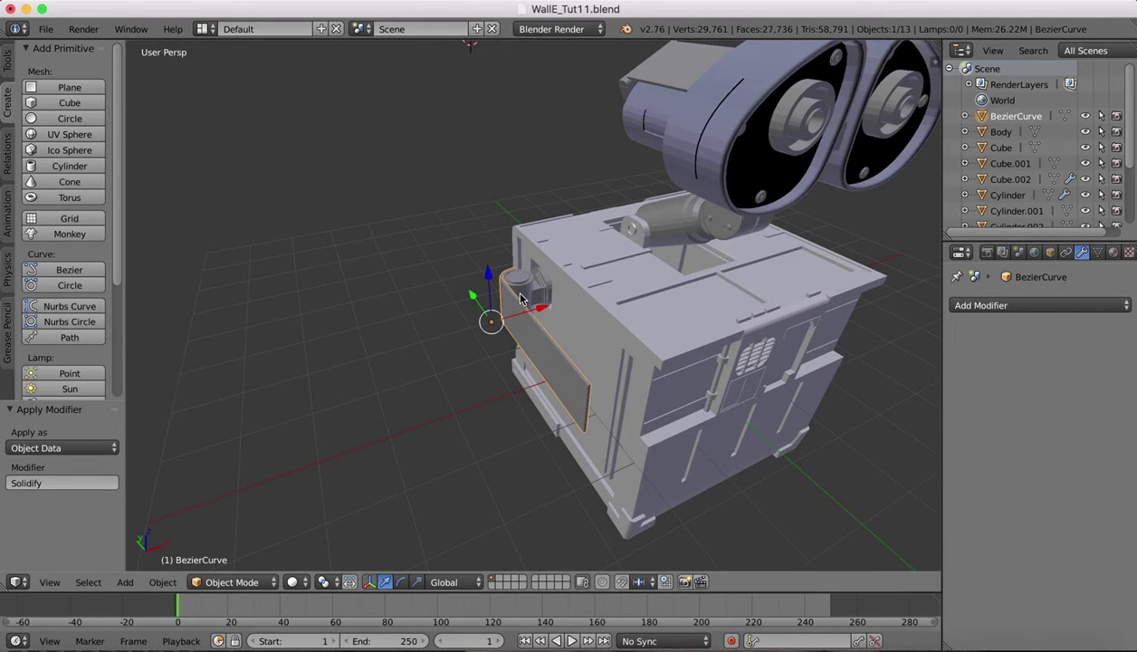
Step: Join the solid arm panel with the mirrored shoulder cylinder and inspect the arms from both sides of the robot
{"action": "right_click", "coordinate": [532, 288], "text": "shift"}
{"action": "left_click", "coordinate": [161, 581]}
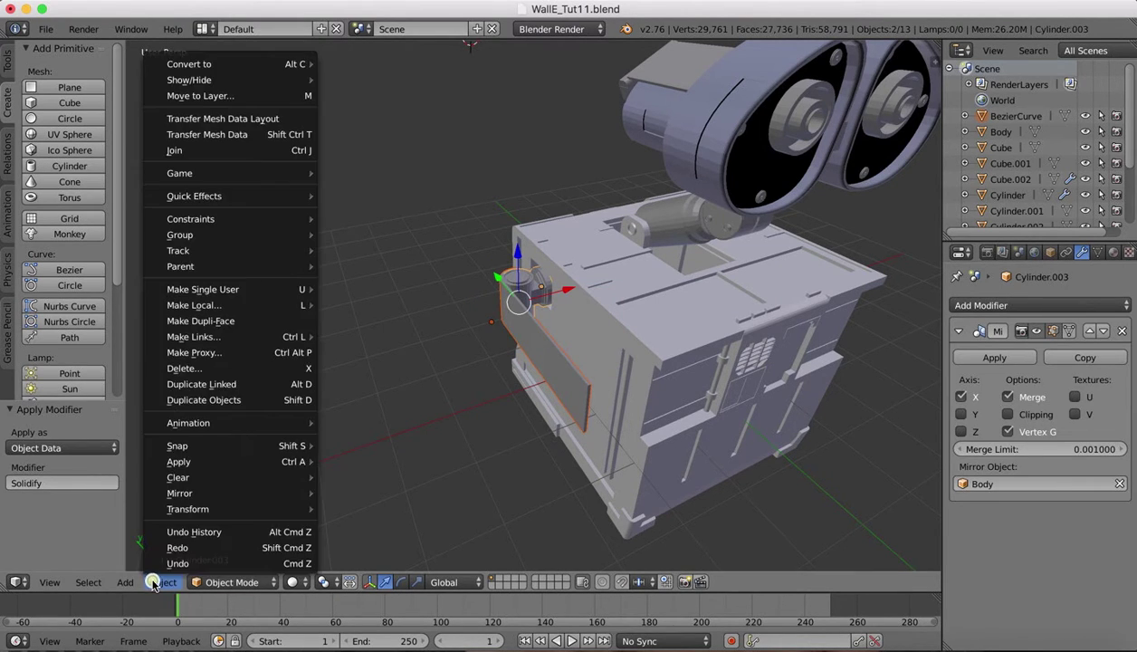
{"action": "left_click", "coordinate": [172, 150]}
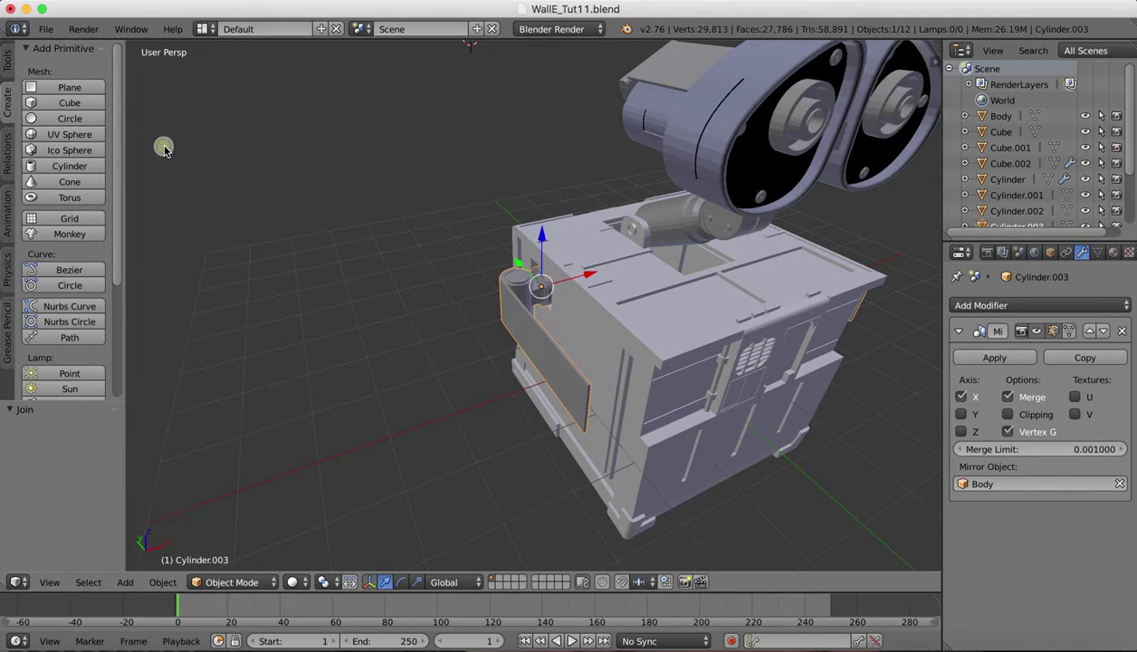
{"action": "scroll", "coordinate": [417, 230], "scroll_direction": "right", "scroll_amount": 10}
{"action": "scroll", "coordinate": [417, 230], "scroll_direction": "left", "scroll_amount": 10}
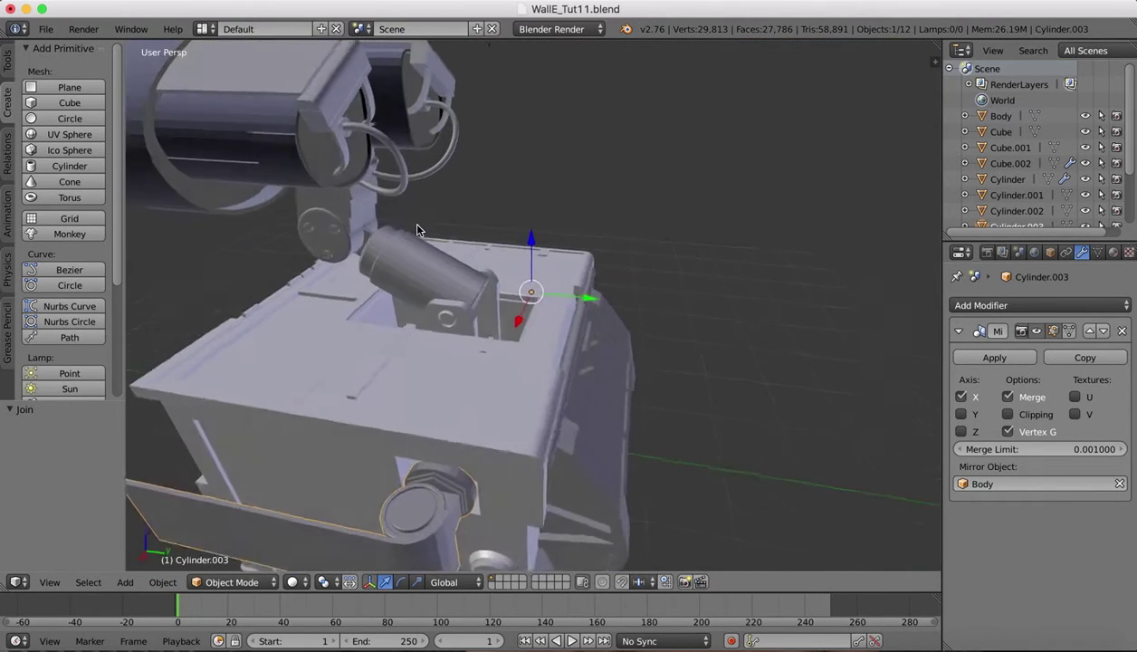
{"action": "scroll", "coordinate": [415, 238], "scroll_direction": "down", "scroll_amount": 4, "text": "ctrl"}
{"action": "scroll", "coordinate": [411, 256], "scroll_direction": "left", "scroll_amount": 3}
{"action": "scroll", "coordinate": [412, 254], "scroll_direction": "right", "scroll_amount": 10}
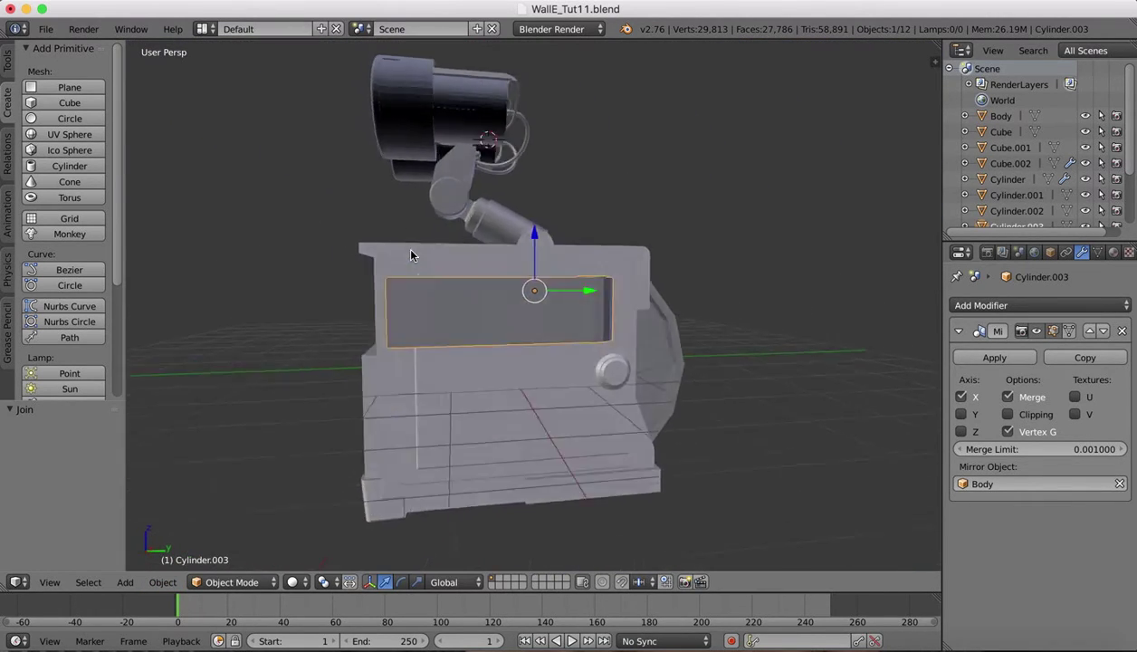
{"action": "scroll", "coordinate": [405, 263], "scroll_direction": "down", "scroll_amount": 3}
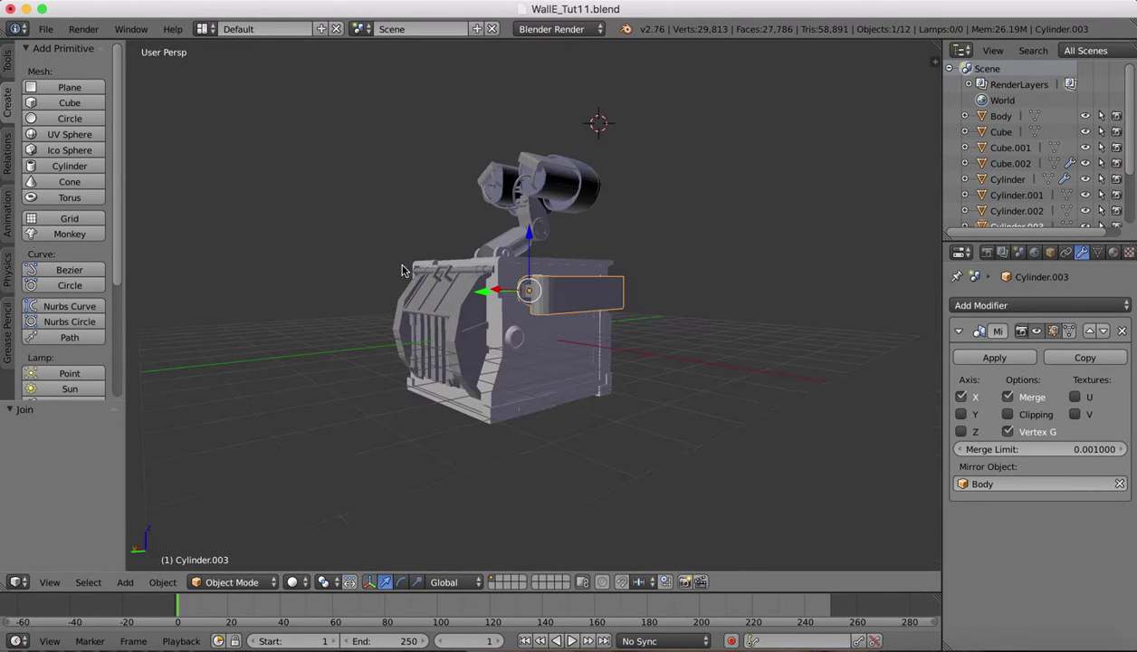
Step: Show the model in left view, study the arm in the walle basic.jpg photos and the blueprint image, and return to Blender
{"action": "left_click", "coordinate": [56, 586]}
{"action": "left_click", "coordinate": [72, 433]}
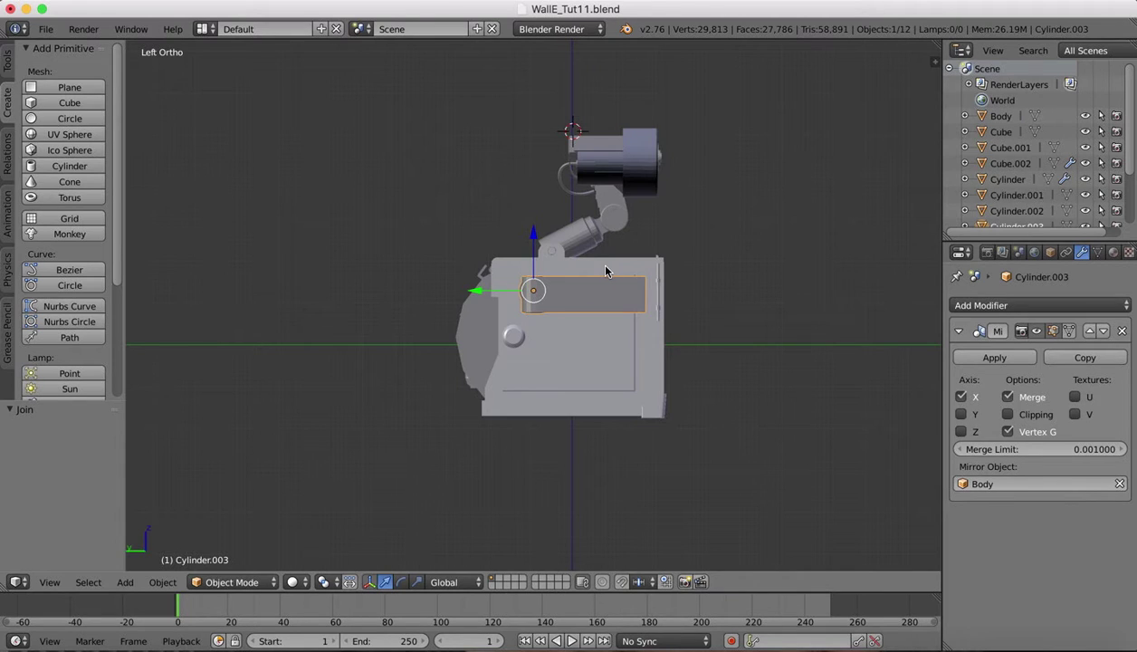
{"action": "scroll", "coordinate": [606, 269], "scroll_direction": "up", "scroll_amount": 3}
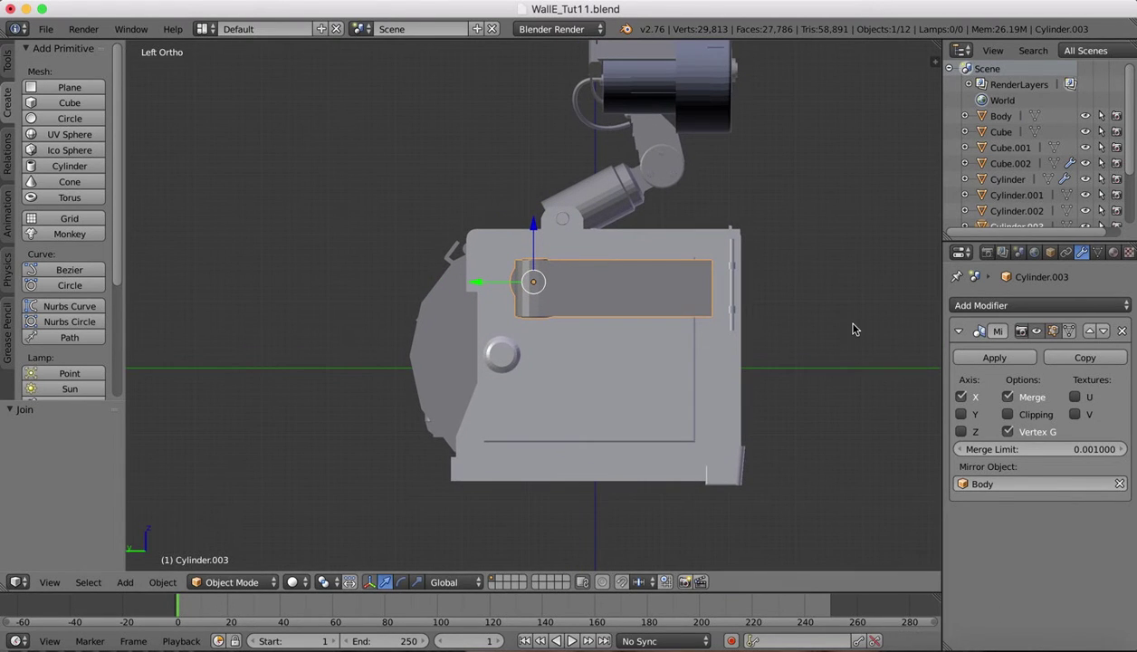
{"action": "scroll", "coordinate": [853, 329], "scroll_direction": "right", "scroll_amount": 3, "text": "shift"}
{"action": "mouse_move", "coordinate": [1000, 648]}
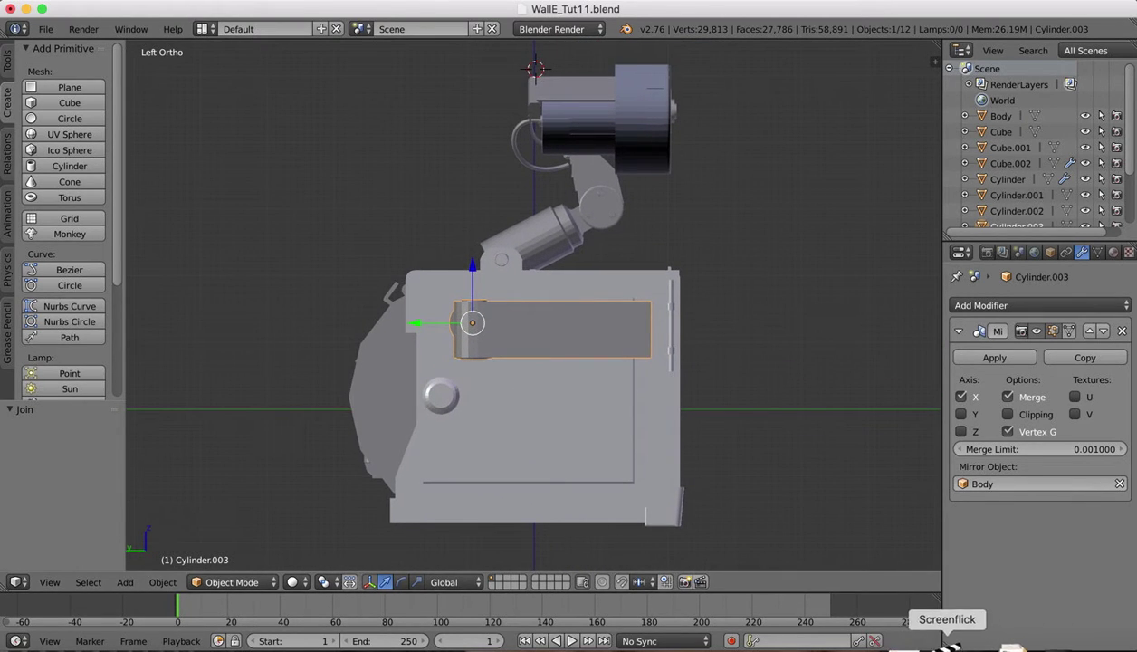
{"action": "left_click", "coordinate": [912, 645]}
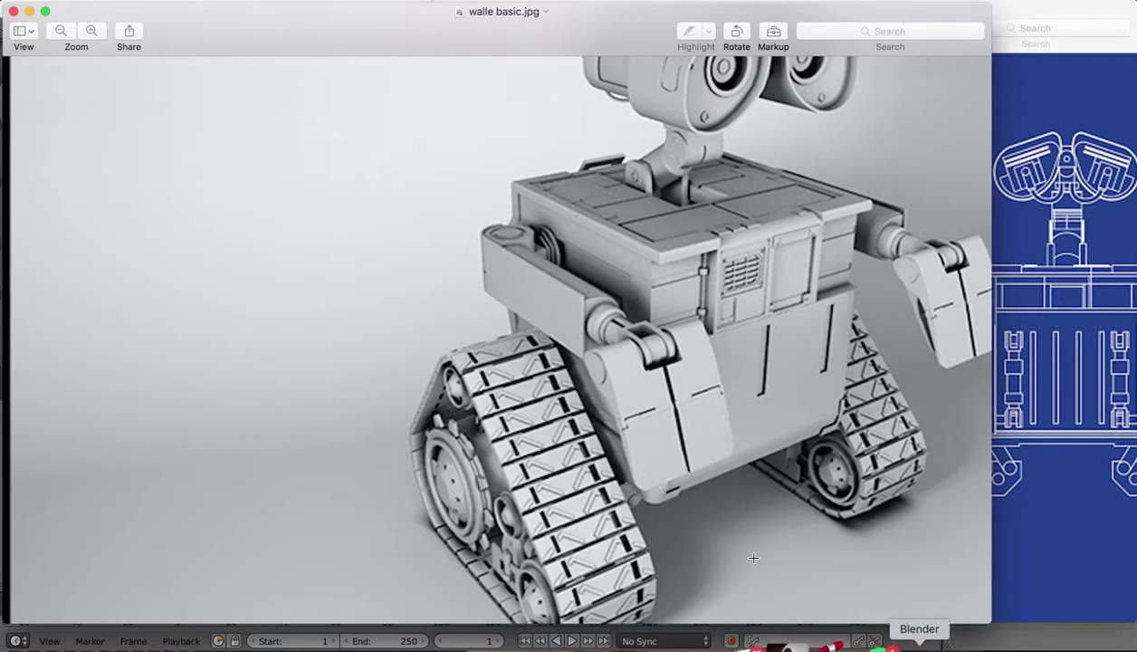
{"action": "scroll", "coordinate": [637, 395], "scroll_direction": "down", "scroll_amount": 4}
{"action": "scroll", "coordinate": [594, 279], "scroll_direction": "up", "scroll_amount": 4}
{"action": "scroll", "coordinate": [594, 280], "scroll_direction": "left", "scroll_amount": 3}
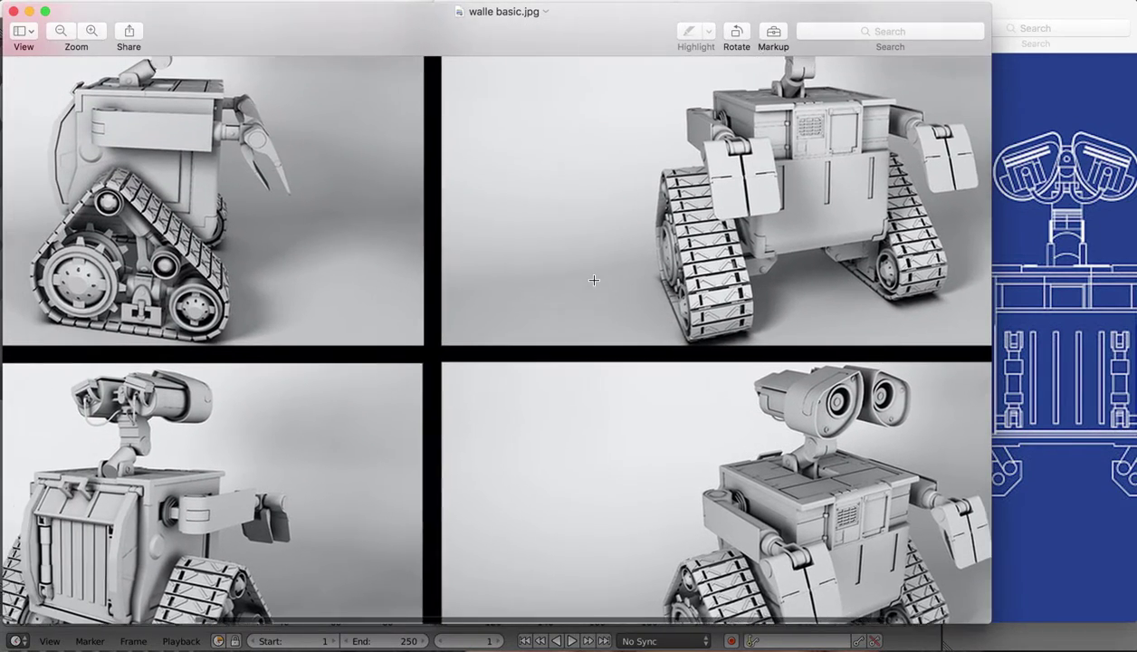
{"action": "scroll", "coordinate": [594, 280], "scroll_direction": "up", "scroll_amount": 3}
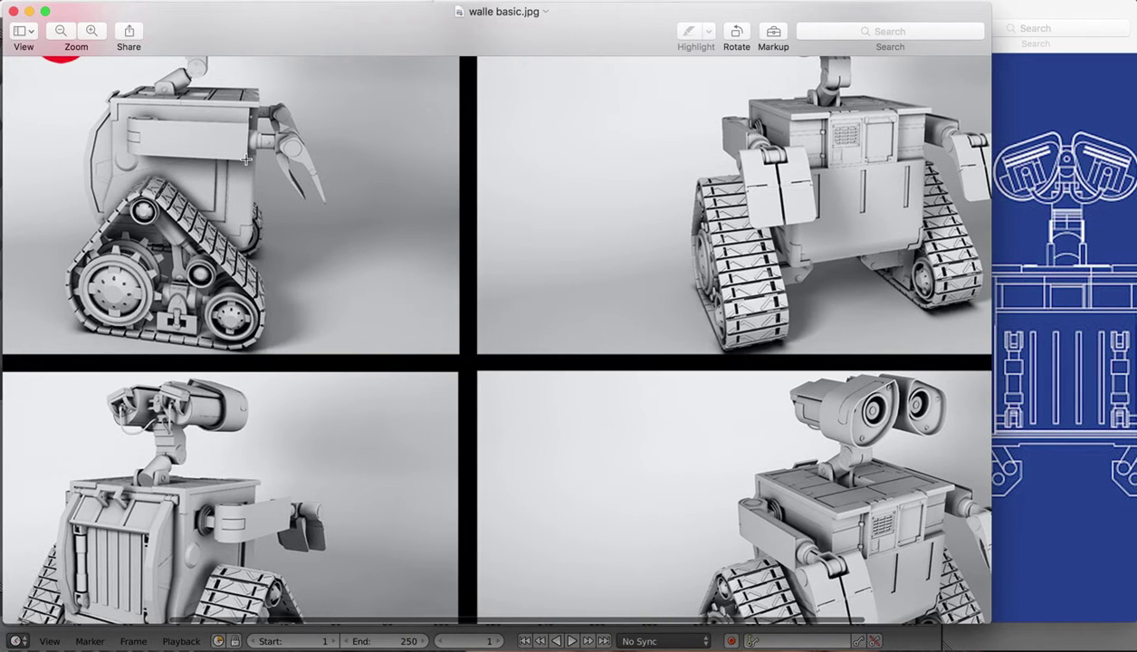
{"action": "left_click", "coordinate": [1066, 317]}
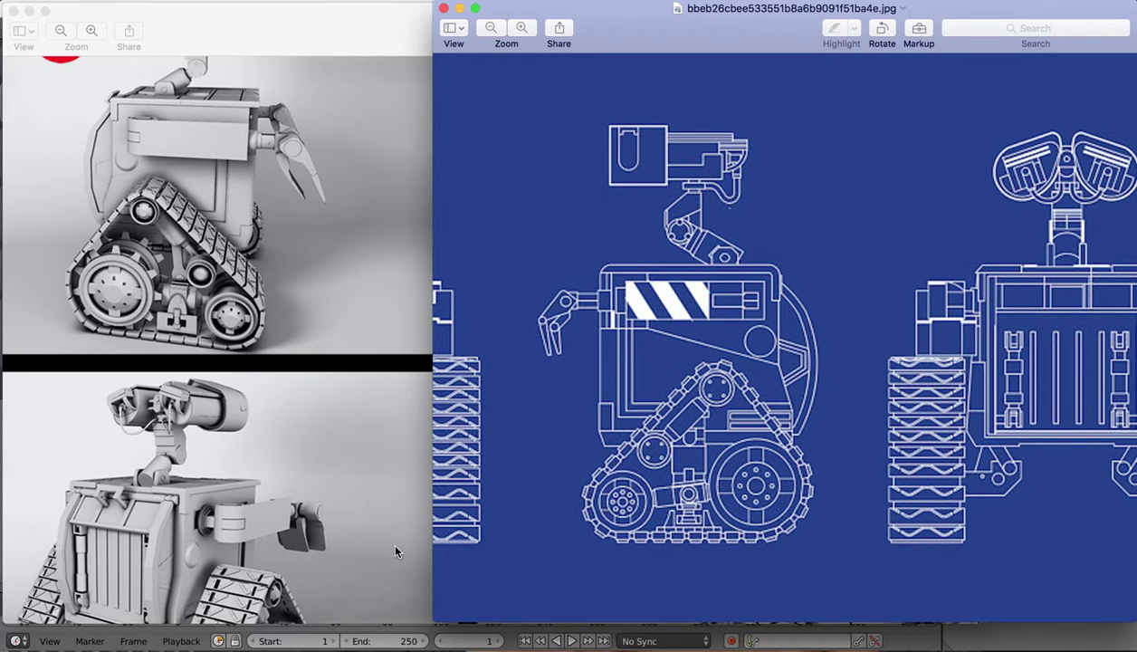
{"action": "left_click", "coordinate": [353, 233]}
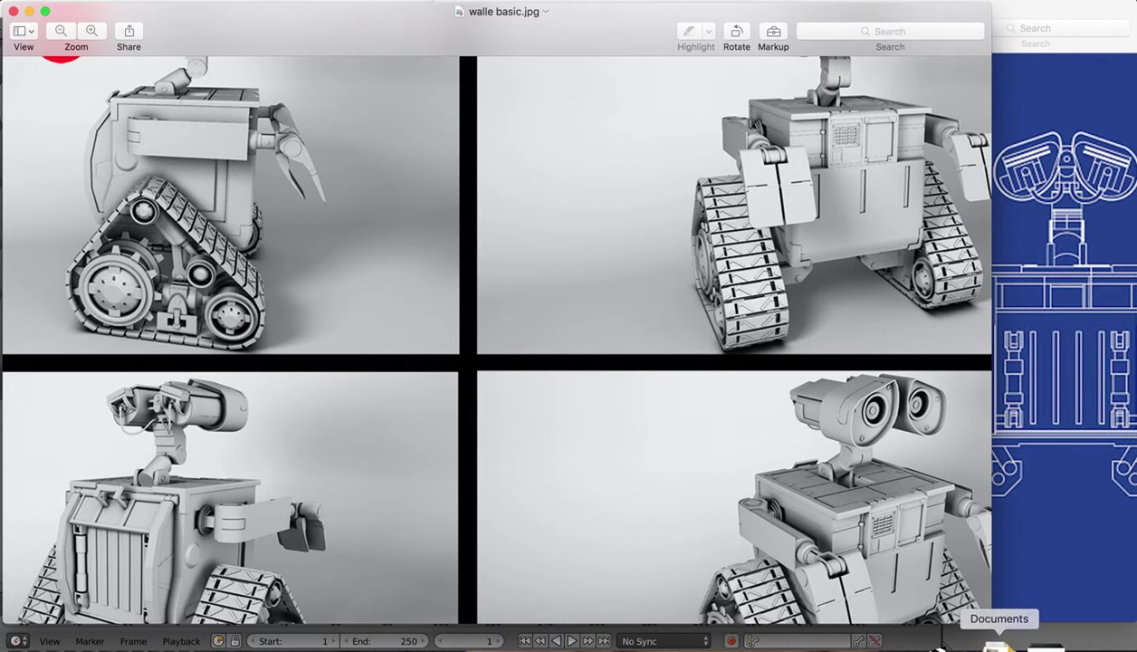
{"action": "left_click", "coordinate": [887, 646]}
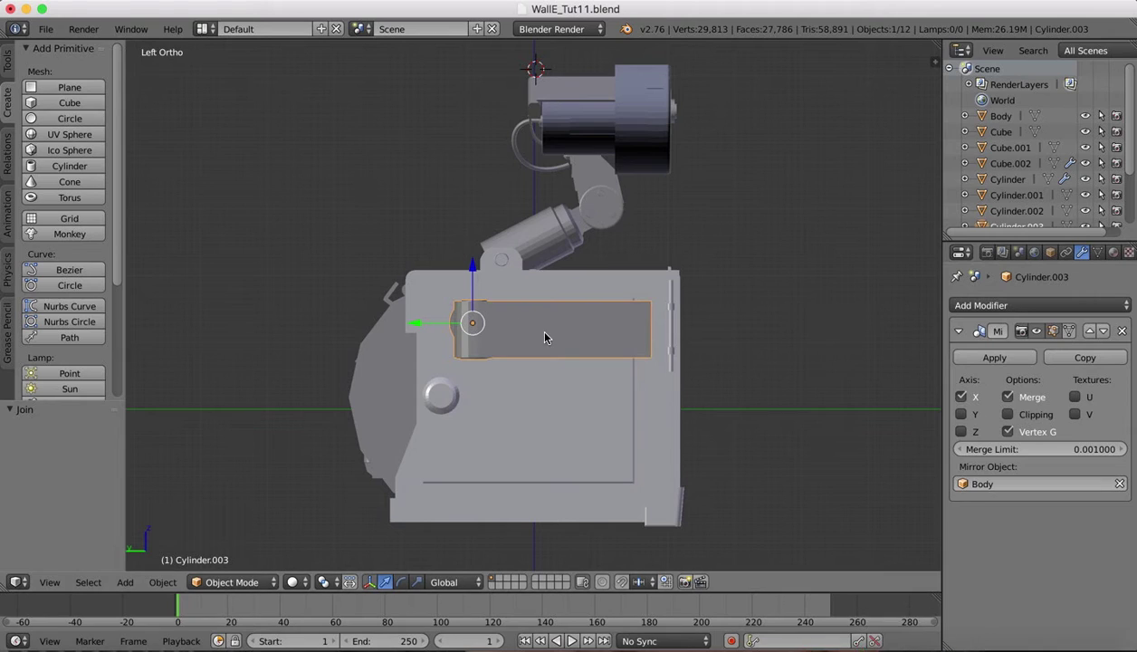
Step: Undo joining the solid arm panel with the shoulder cylinder so the panel can be edited separately
{"action": "middle_click_drag", "start_coordinate": [545, 332], "coordinate": [545, 331]}
{"action": "key", "text": "super+z"}
{"action": "middle_click_drag", "start_coordinate": [711, 247], "coordinate": [359, 264]}
Step: In Edit Mode, add one lengthwise loop cut to the arm panel, slid about 0.37 toward its upper edge, and compare with walle basic.jpg
{"action": "right_click", "coordinate": [525, 371]}
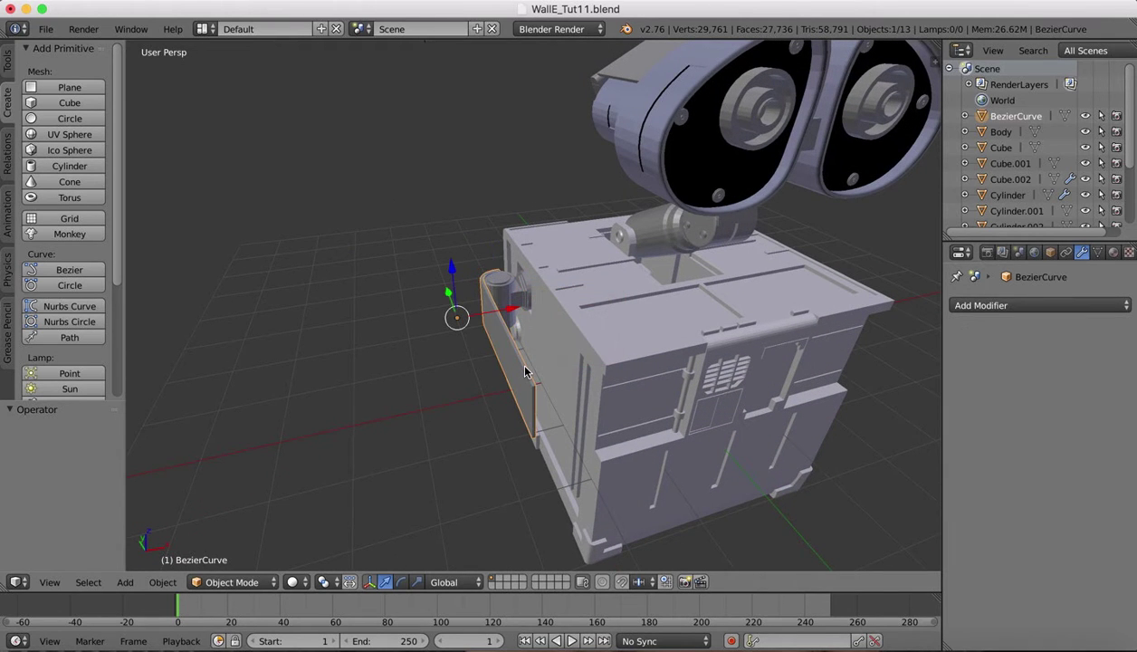
{"action": "middle_click_drag", "start_coordinate": [525, 371], "coordinate": [612, 358]}
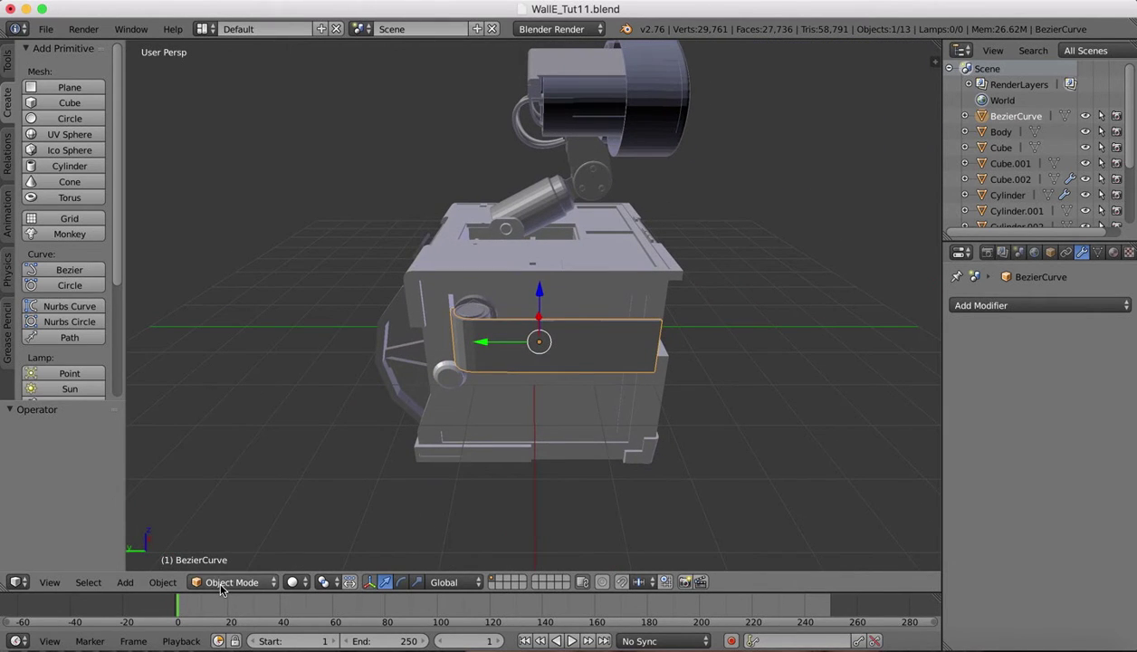
{"action": "left_click", "coordinate": [220, 584]}
{"action": "left_click", "coordinate": [223, 546]}
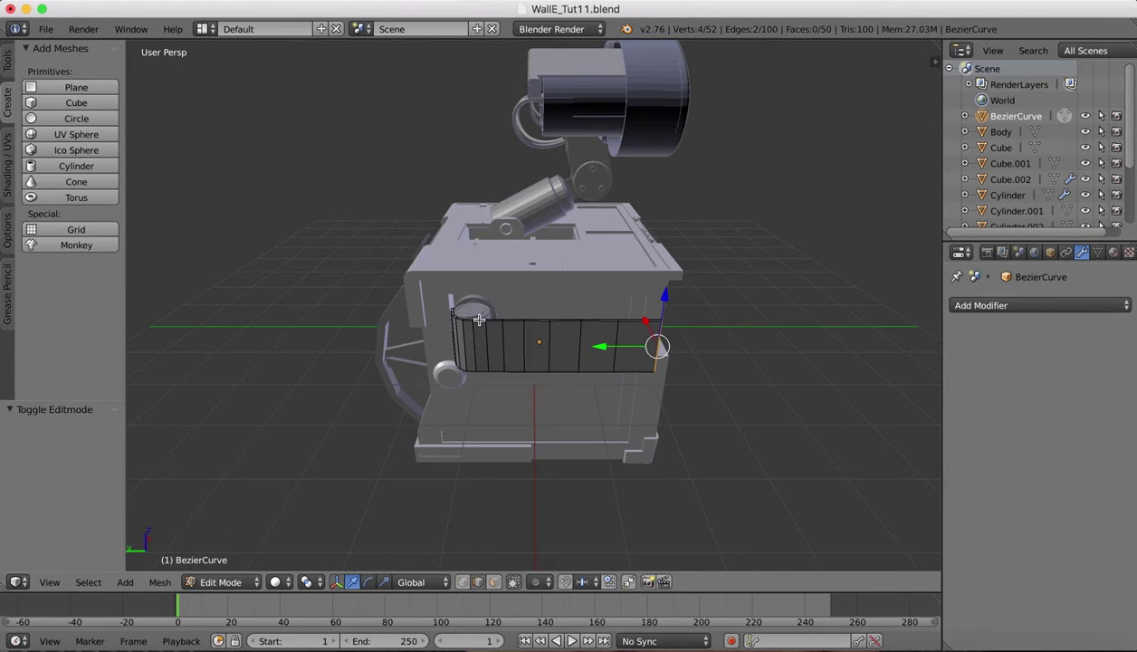
{"action": "middle_click_drag", "start_coordinate": [479, 319], "coordinate": [362, 294]}
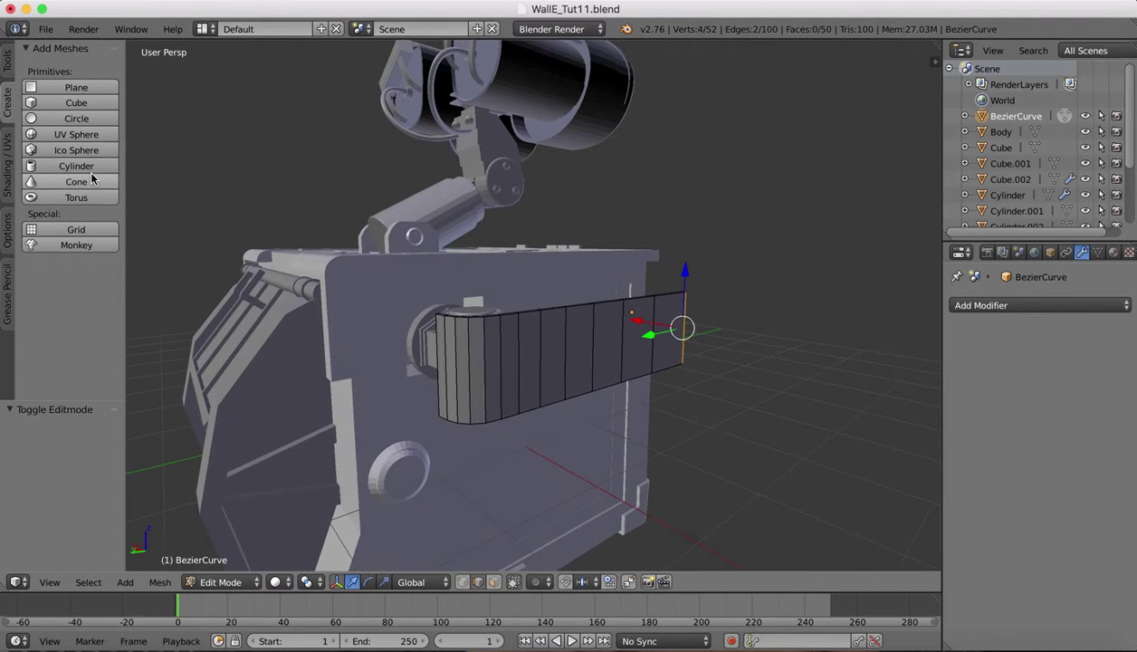
{"action": "left_click", "coordinate": [7, 57]}
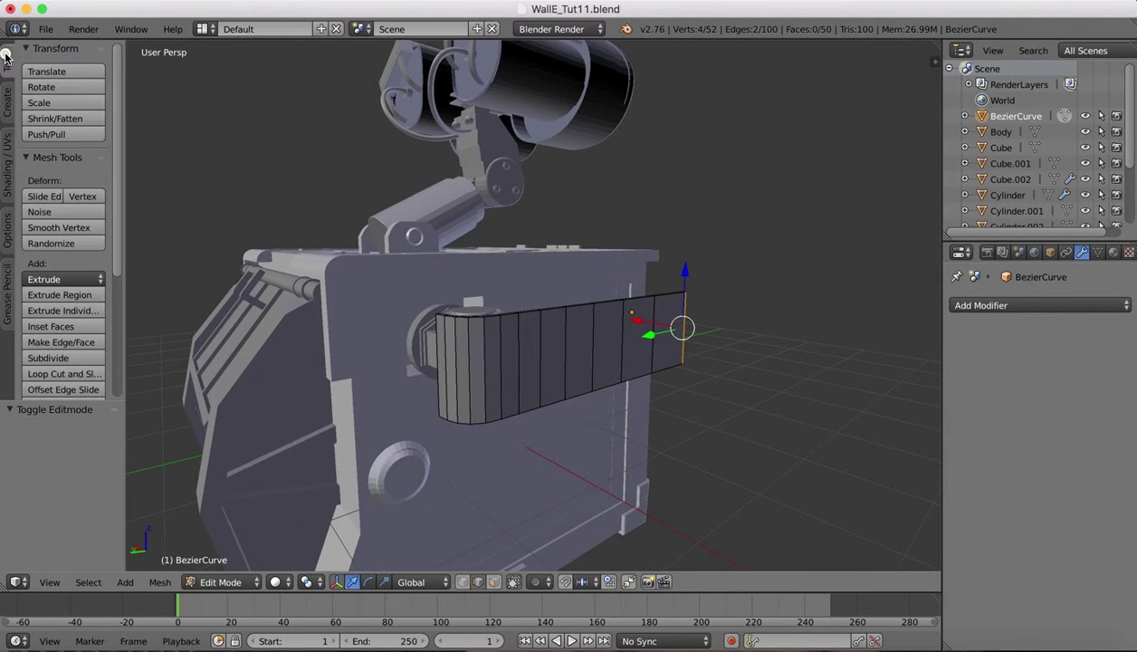
{"action": "left_click", "coordinate": [73, 375]}
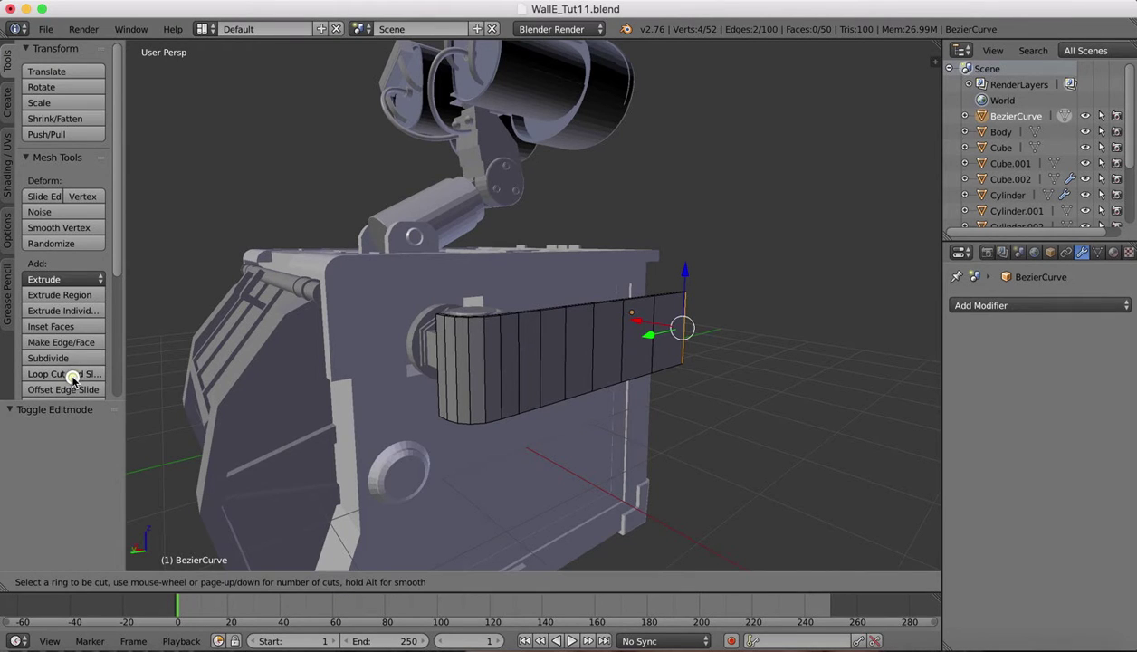
{"action": "left_click", "coordinate": [450, 373]}
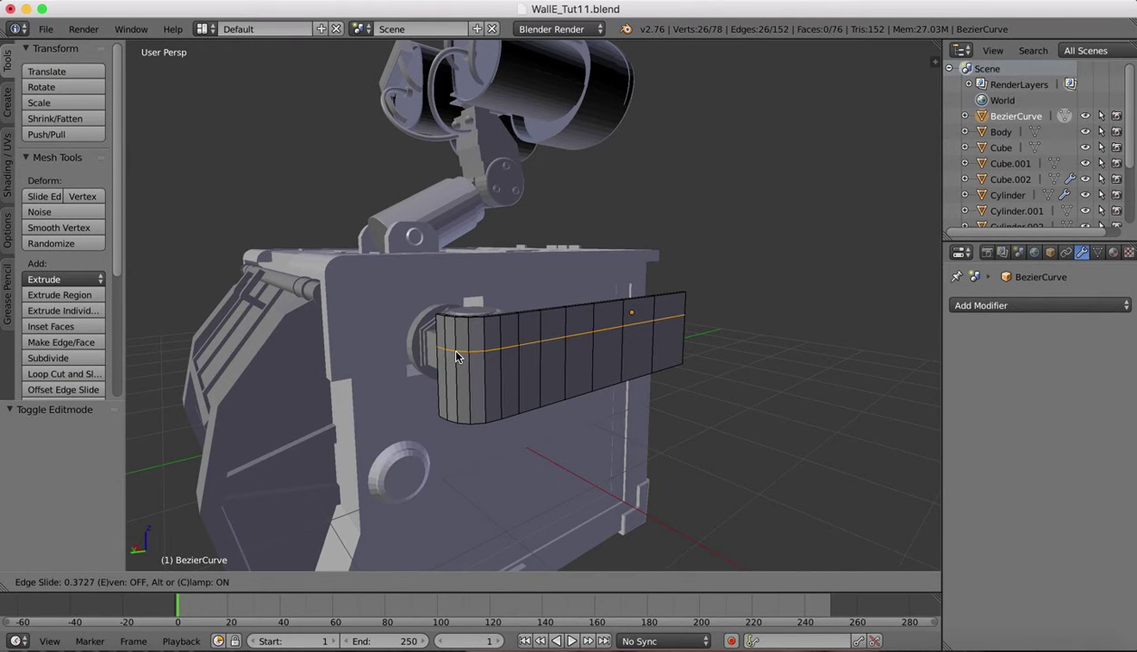
{"action": "left_click", "coordinate": [447, 344]}
{"action": "left_click", "coordinate": [925, 645]}
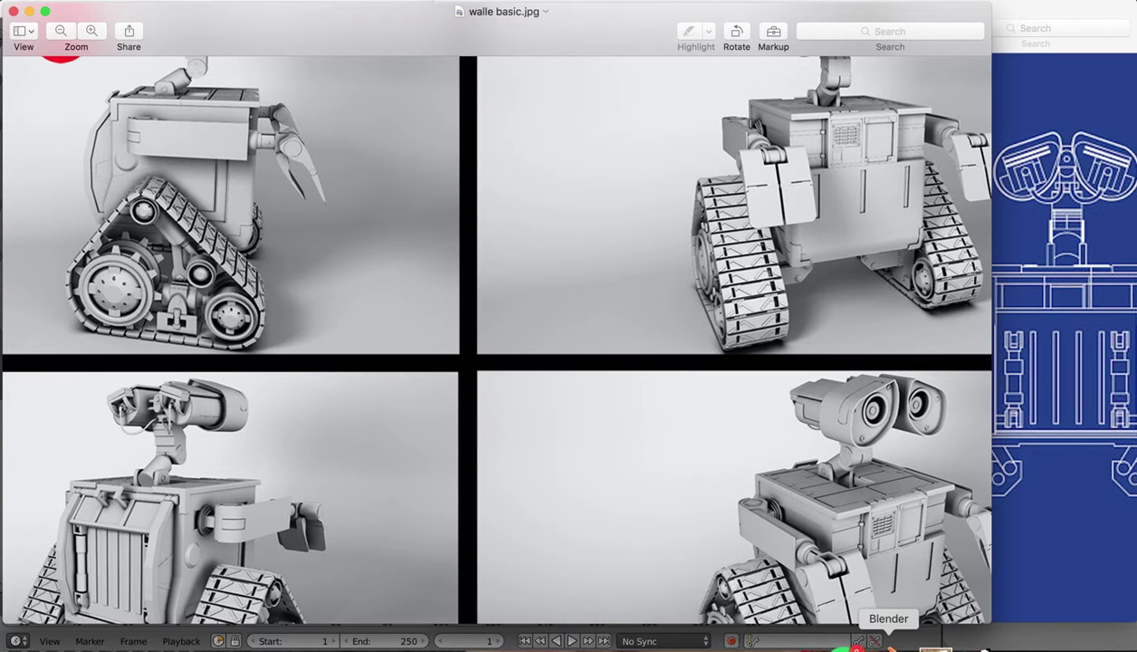
{"action": "left_click", "coordinate": [960, 644]}
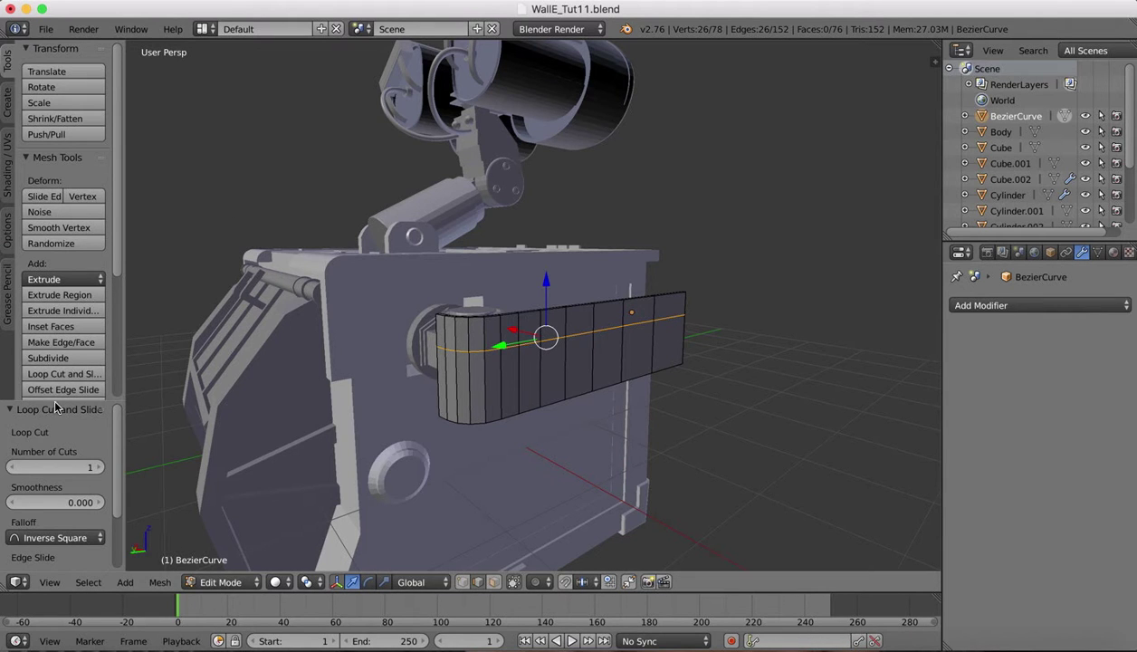
Step: Add a second lengthwise loop cut near the arm panel's lower edge and compare the result with walle basic.jpg
{"action": "left_click", "coordinate": [59, 372]}
{"action": "left_click", "coordinate": [451, 383]}
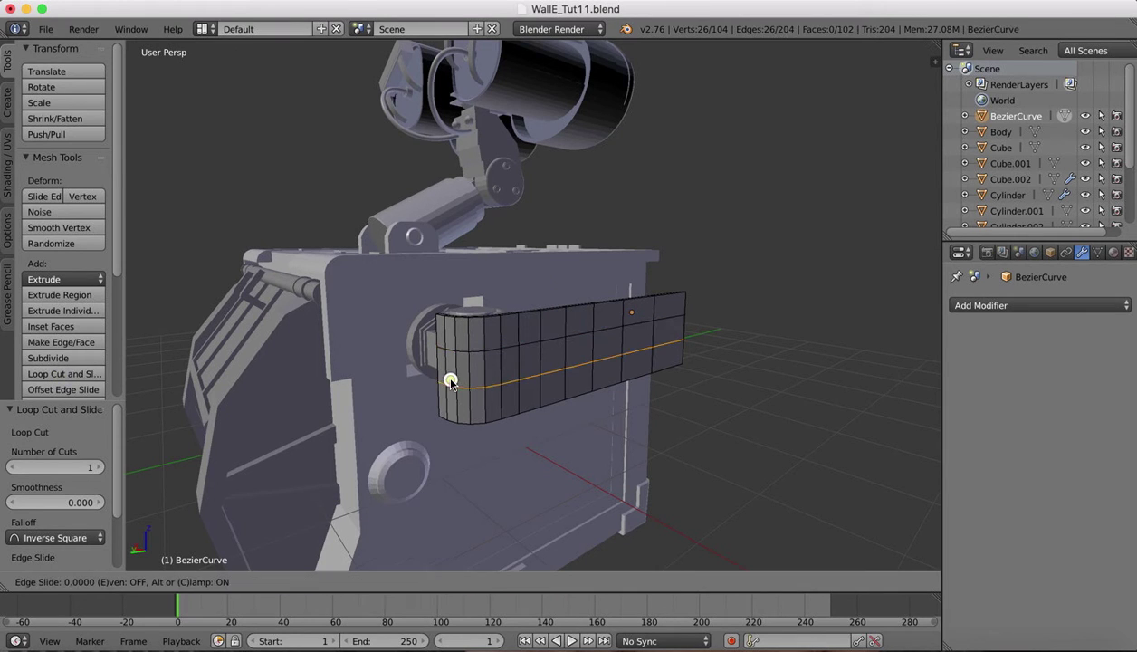
{"action": "left_click", "coordinate": [450, 384]}
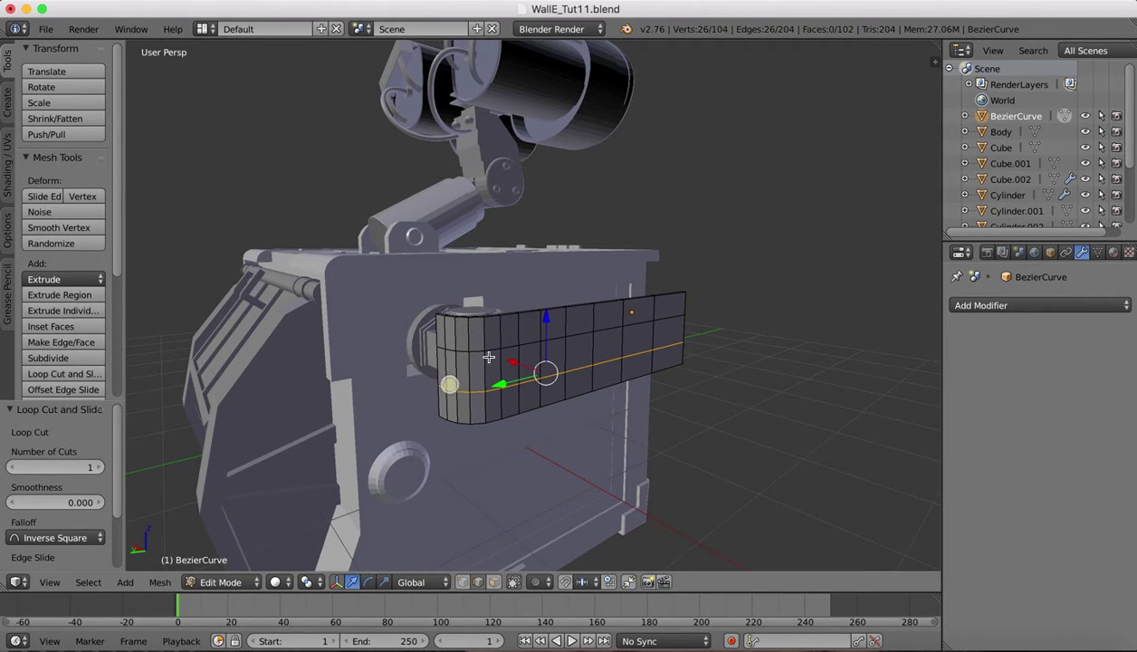
{"action": "middle_click_drag", "start_coordinate": [491, 351], "coordinate": [516, 352]}
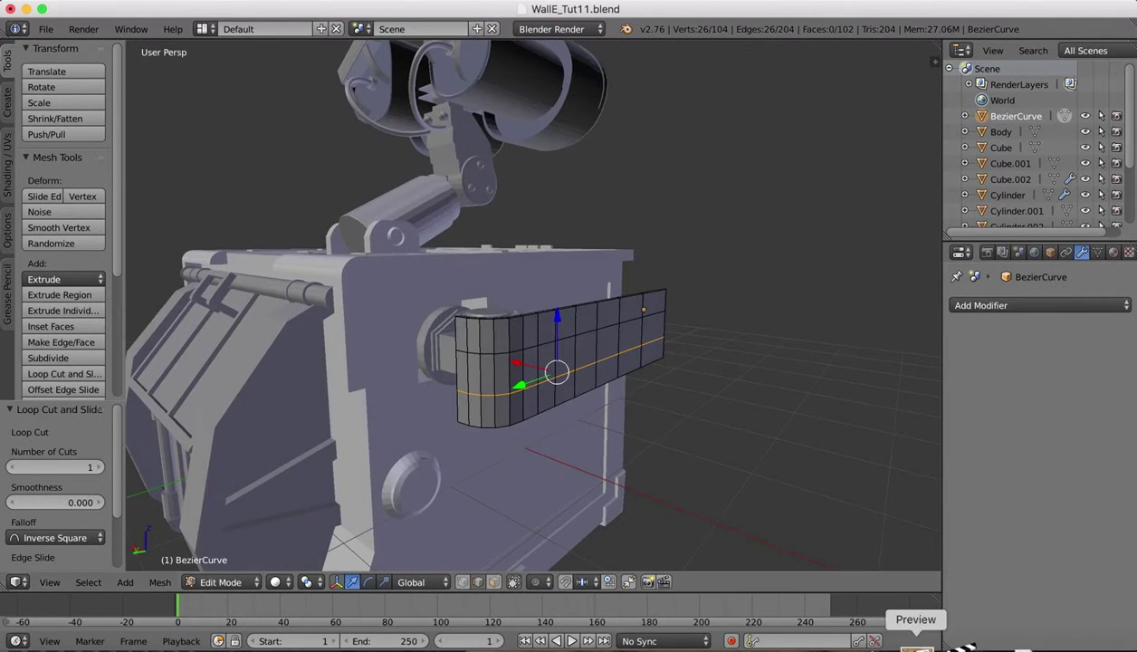
{"action": "left_click", "coordinate": [914, 645]}
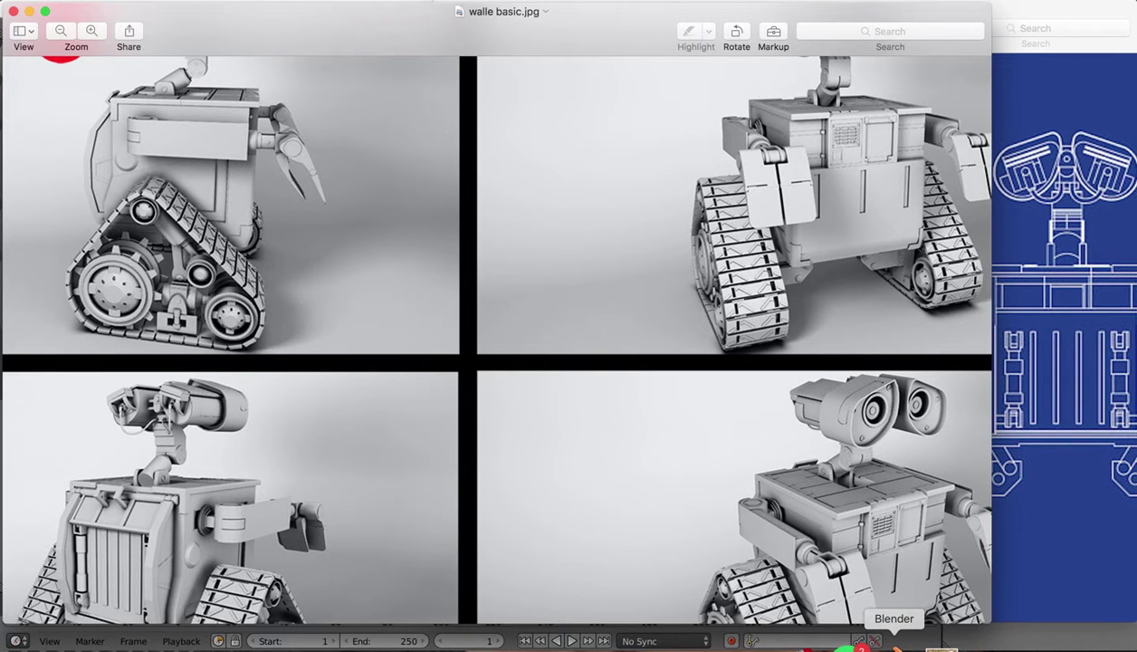
{"action": "left_click", "coordinate": [895, 646]}
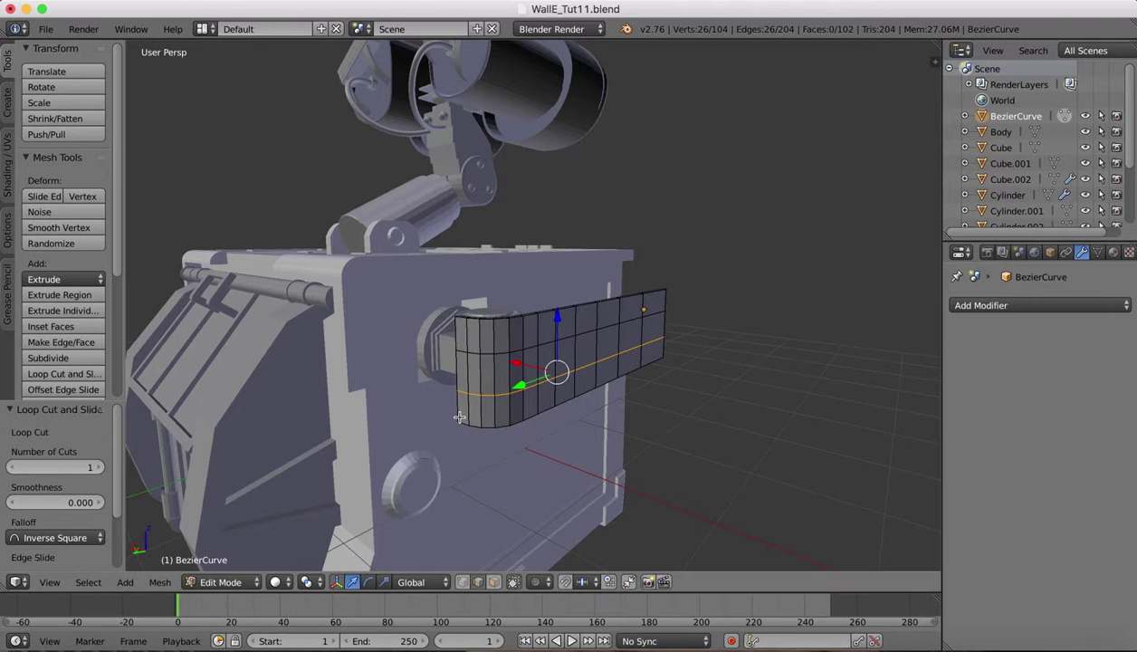
Step: Switch to face selection and select five adjacent middle-row faces around the arm panel's rounded end
{"action": "left_click", "coordinate": [496, 582]}
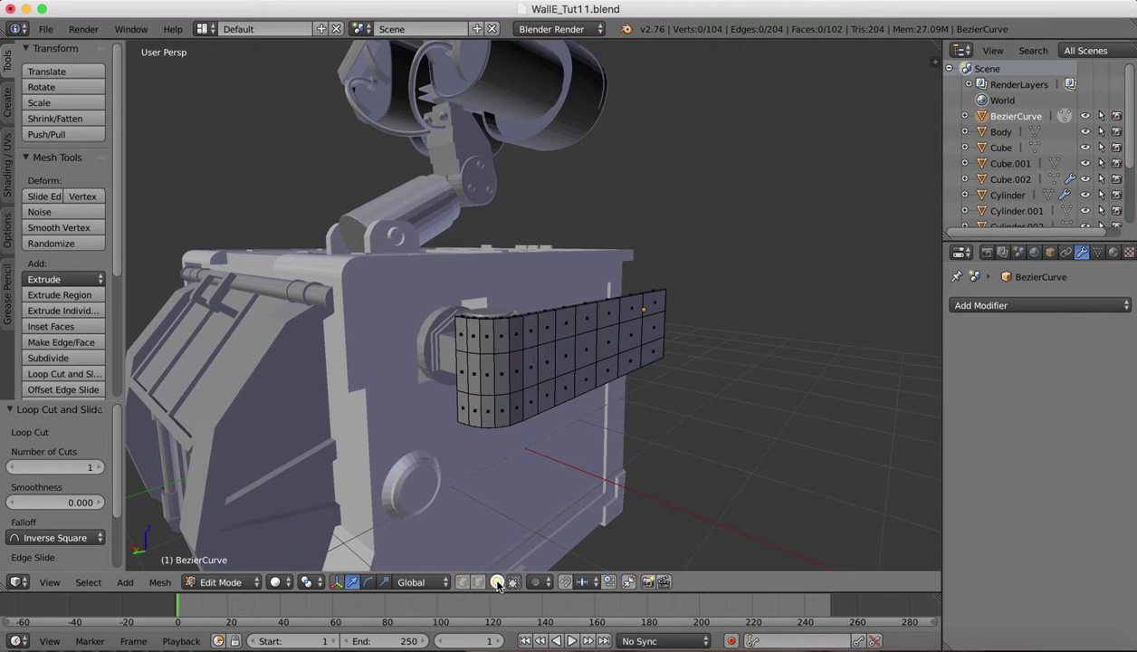
{"action": "left_click", "coordinate": [476, 370]}
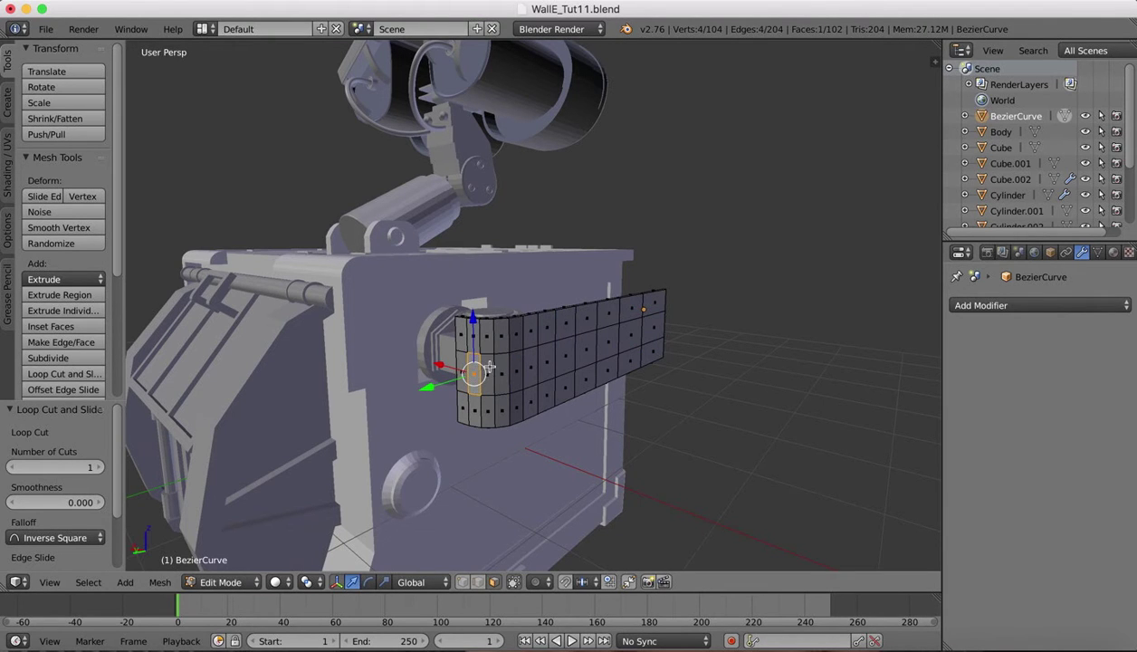
{"action": "left_click", "coordinate": [489, 367], "text": "shift"}
{"action": "right_click", "coordinate": [503, 367], "text": "shift"}
{"action": "right_click", "coordinate": [516, 364], "text": "shift"}
{"action": "scroll", "coordinate": [521, 366], "scroll_direction": "right", "scroll_amount": 5}
{"action": "left_click", "coordinate": [482, 365], "text": "shift"}
{"action": "scroll", "coordinate": [484, 365], "scroll_direction": "left", "scroll_amount": 3}
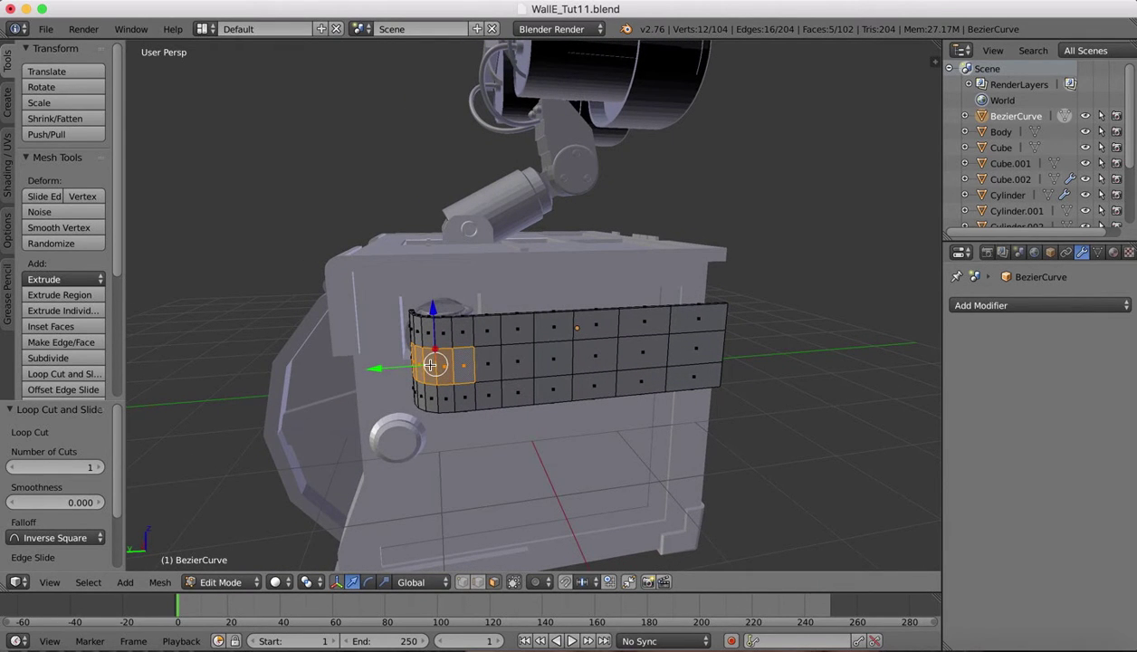
Step: Extrude the five selected faces inward about 0.03 to form a shallow recess and check its edges up close
{"action": "key", "text": "e"}
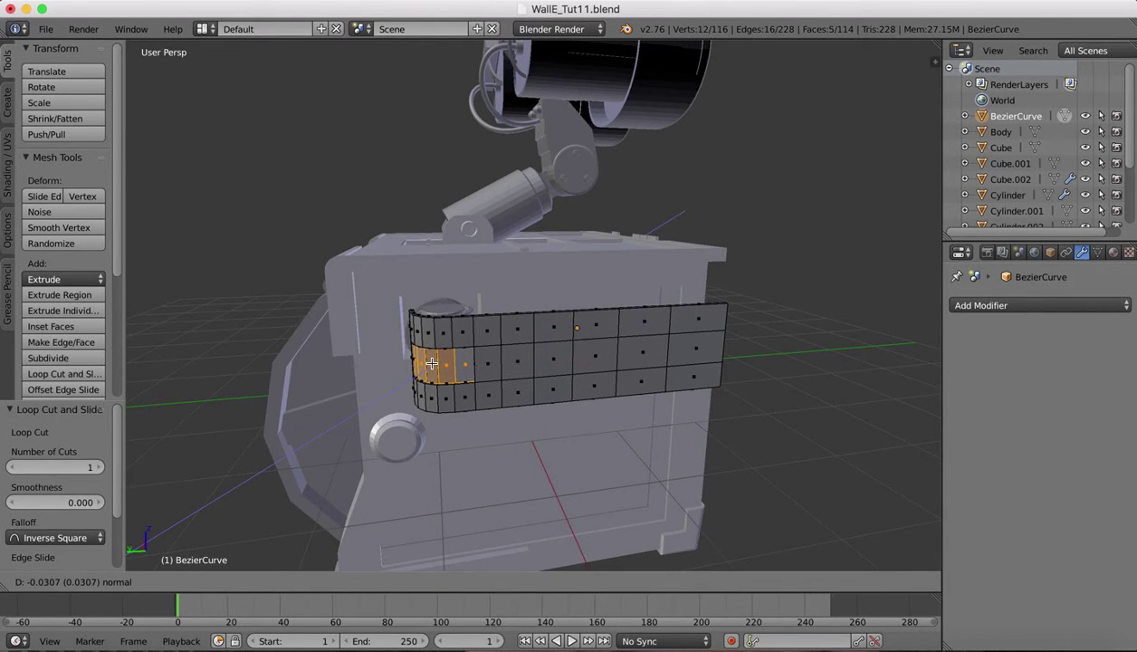
{"action": "left_click", "coordinate": [432, 363]}
{"action": "middle_click_drag", "start_coordinate": [432, 363], "coordinate": [504, 345]}
{"action": "scroll", "coordinate": [506, 339], "scroll_direction": "up", "scroll_amount": 8}
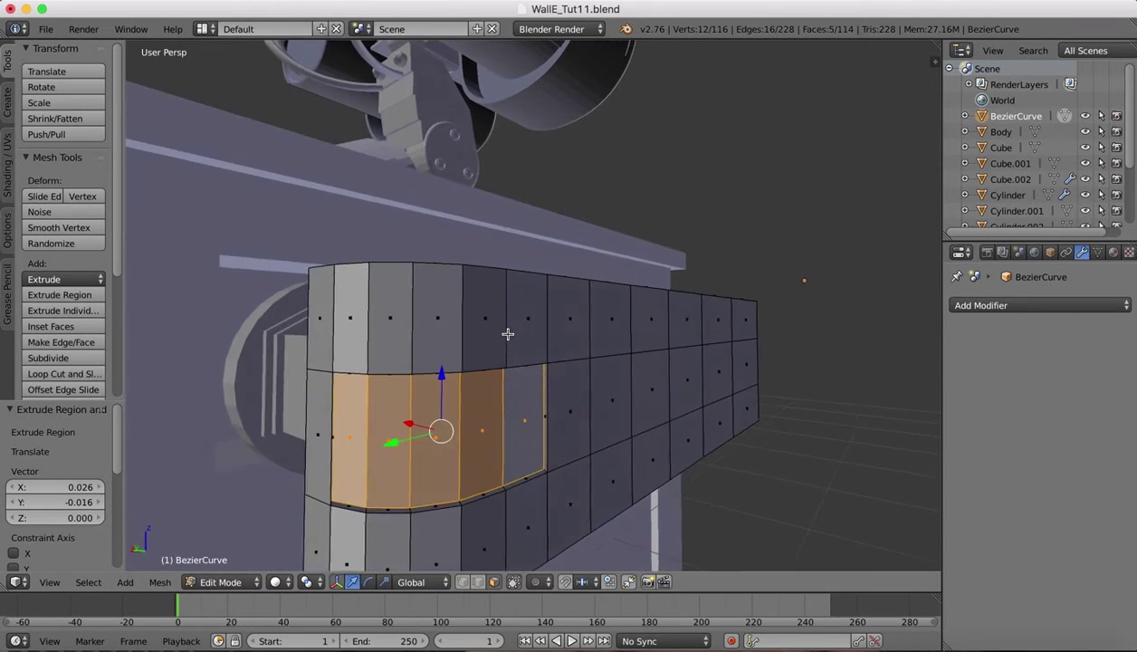
{"action": "scroll", "coordinate": [508, 334], "scroll_direction": "left", "scroll_amount": 5}
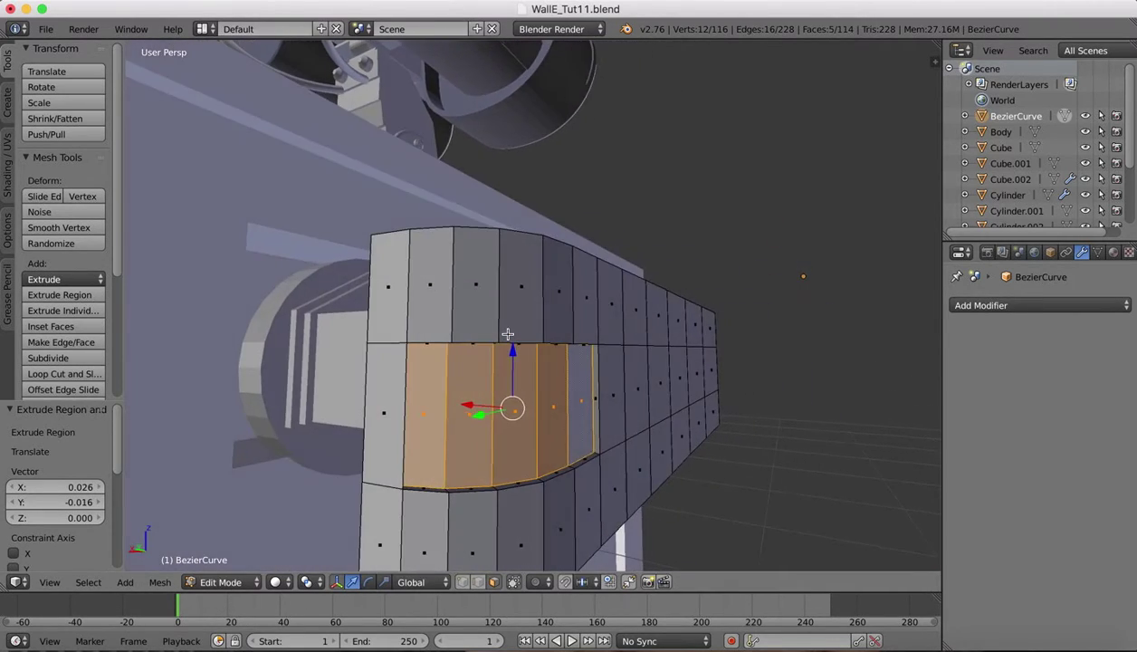
{"action": "scroll", "coordinate": [507, 334], "scroll_direction": "right", "scroll_amount": 6}
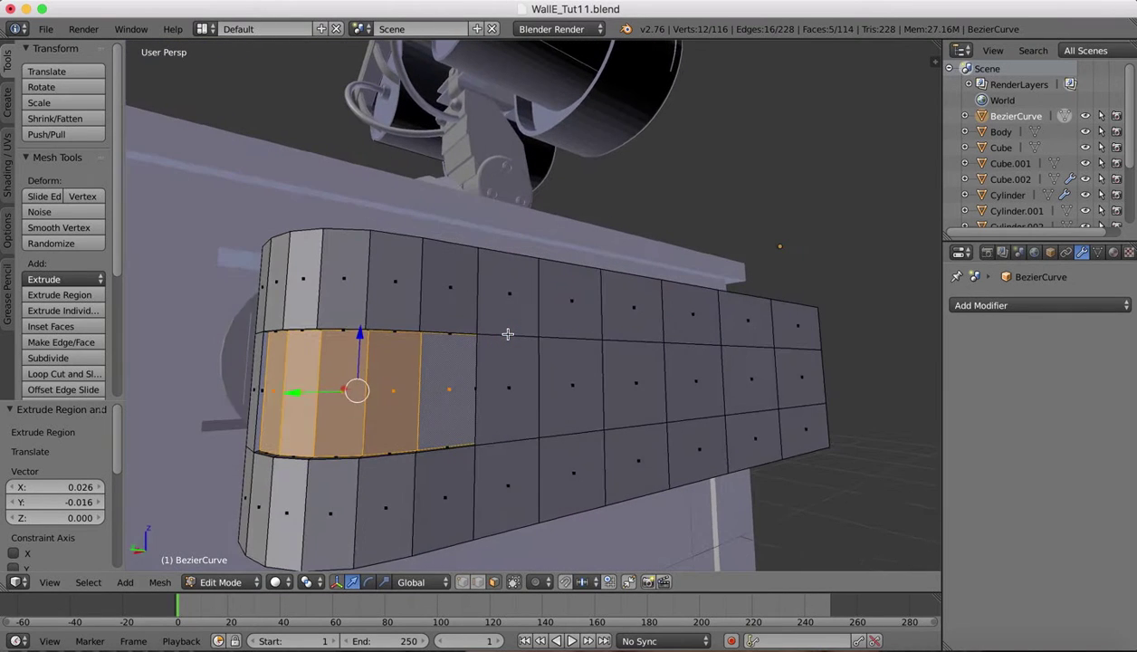
{"action": "scroll", "coordinate": [508, 334], "scroll_direction": "up", "scroll_amount": 5}
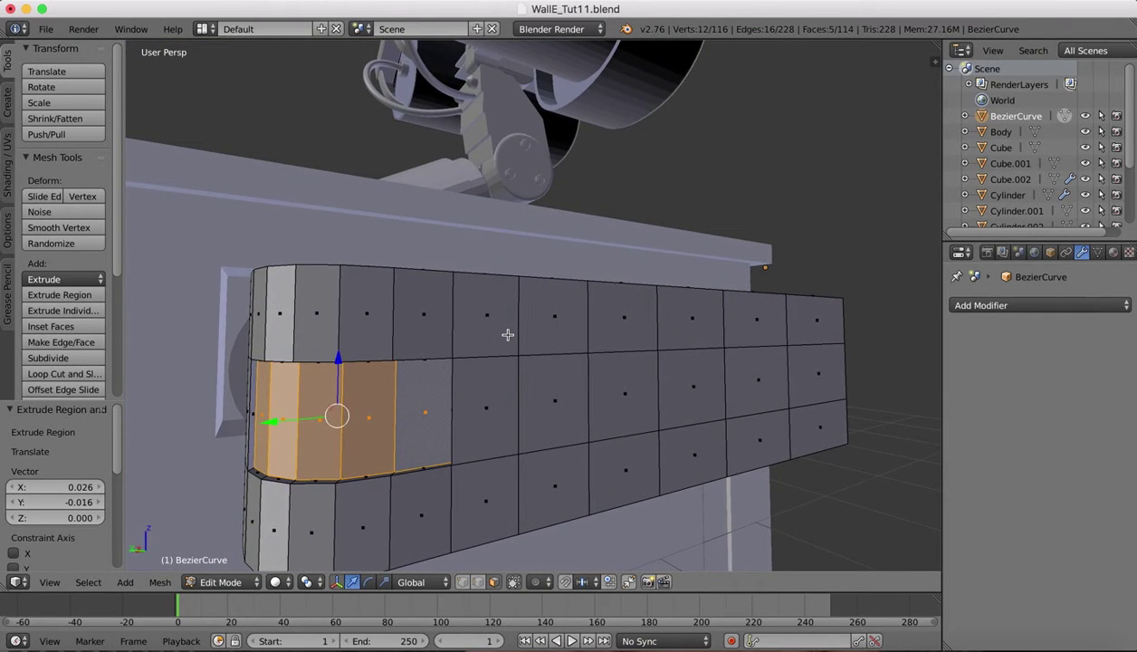
{"action": "scroll", "coordinate": [508, 335], "scroll_direction": "down", "scroll_amount": 2}
Step: Return to Object Mode and join the recessed arm panel with the mirrored shoulder cylinder
{"action": "left_click", "coordinate": [215, 584]}
{"action": "left_click", "coordinate": [222, 611]}
{"action": "scroll", "coordinate": [476, 166], "scroll_direction": "down", "scroll_amount": 5}
{"action": "scroll", "coordinate": [486, 175], "scroll_direction": "right", "scroll_amount": 3}
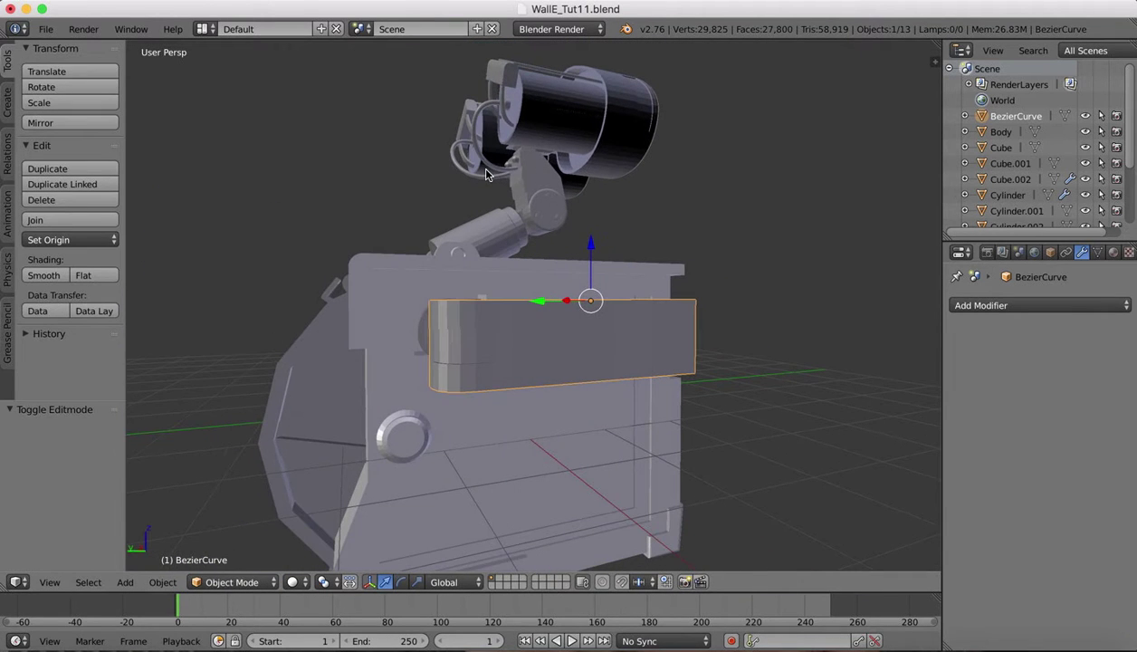
{"action": "scroll", "coordinate": [486, 175], "scroll_direction": "up", "scroll_amount": 1}
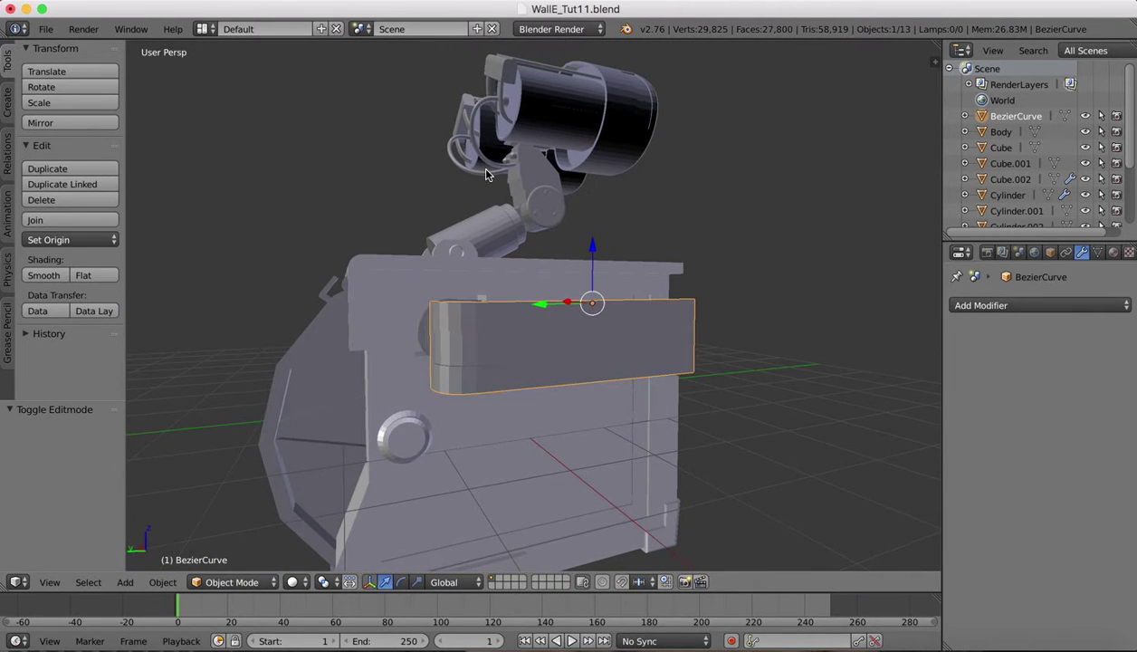
{"action": "scroll", "coordinate": [486, 175], "scroll_direction": "left", "scroll_amount": 5}
{"action": "scroll", "coordinate": [486, 175], "scroll_direction": "right", "scroll_amount": 5}
{"action": "scroll", "coordinate": [486, 175], "scroll_direction": "up", "scroll_amount": 3}
{"action": "scroll", "coordinate": [486, 175], "scroll_direction": "right", "scroll_amount": 3}
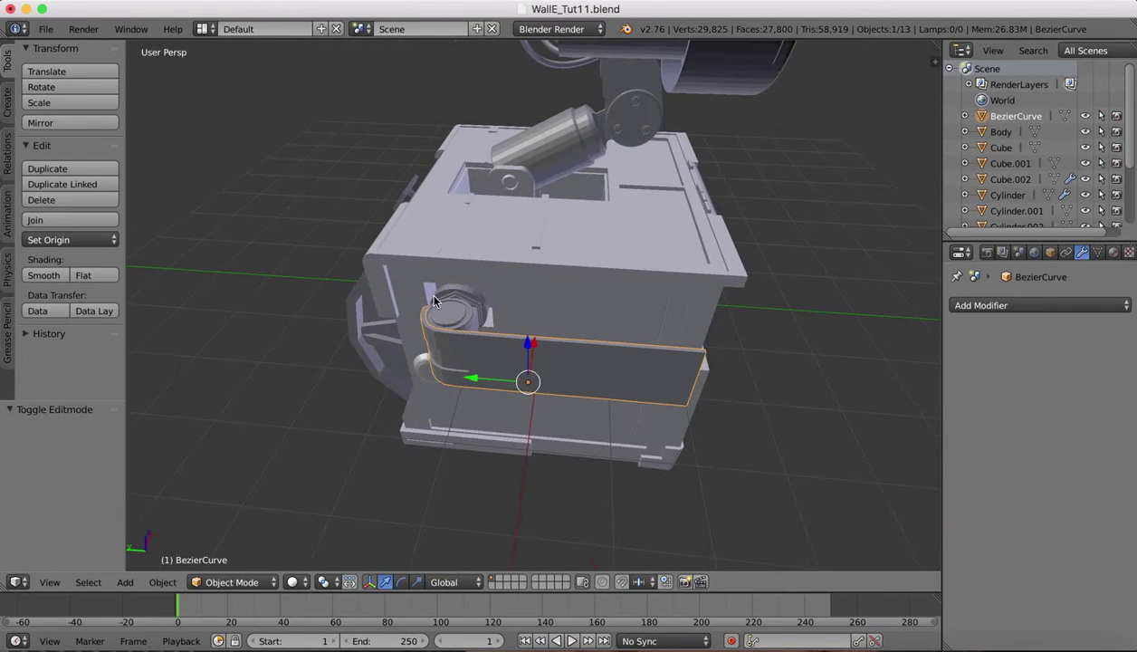
{"action": "right_click", "coordinate": [462, 309], "text": "shift"}
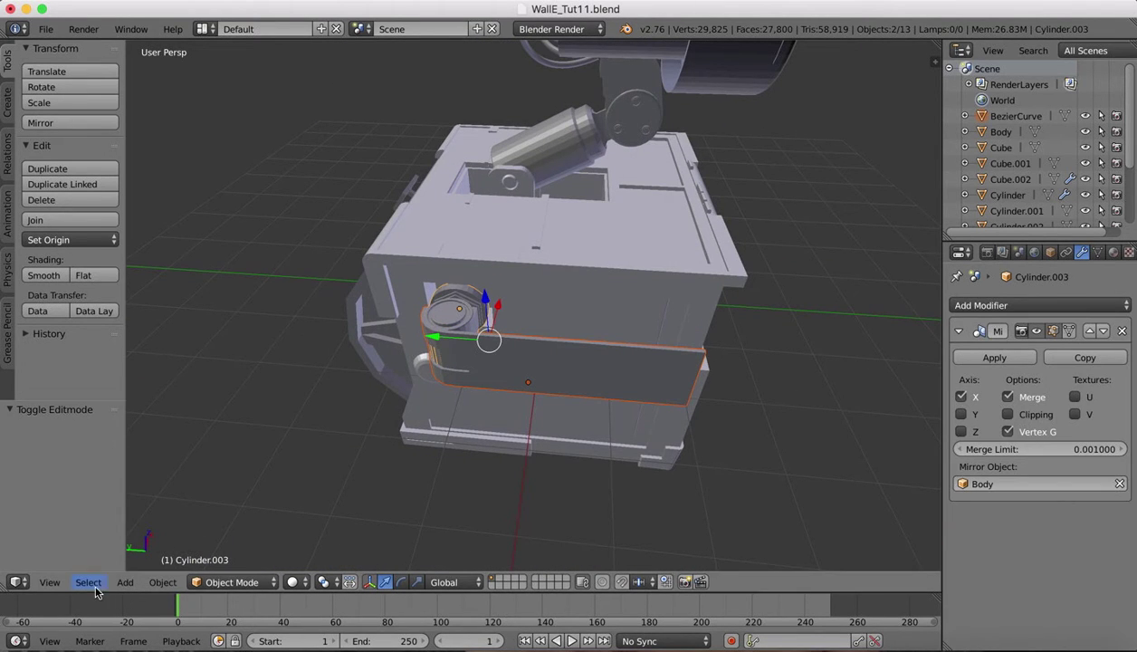
{"action": "left_click", "coordinate": [157, 584]}
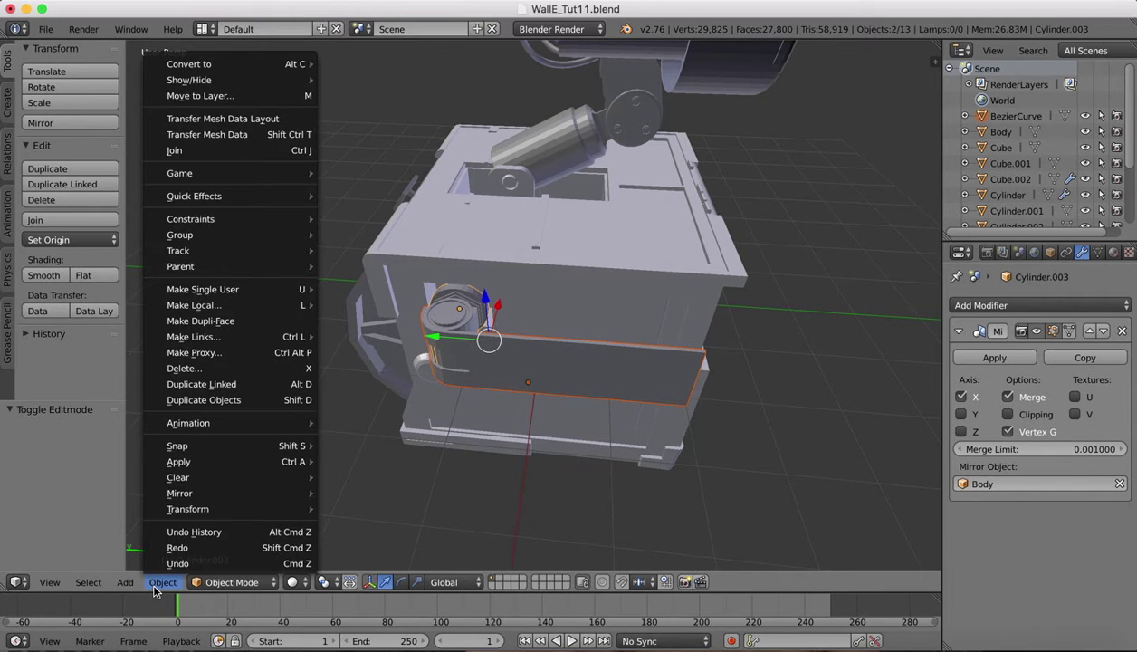
{"action": "left_click", "coordinate": [190, 152]}
Step: Inspect the joined arm panels and shoulders from the front and both sides of the robot
{"action": "scroll", "coordinate": [466, 392], "scroll_direction": "right", "scroll_amount": 8}
{"action": "scroll", "coordinate": [466, 396], "scroll_direction": "left", "scroll_amount": 8}
{"action": "scroll", "coordinate": [316, 294], "scroll_direction": "left", "scroll_amount": 10}
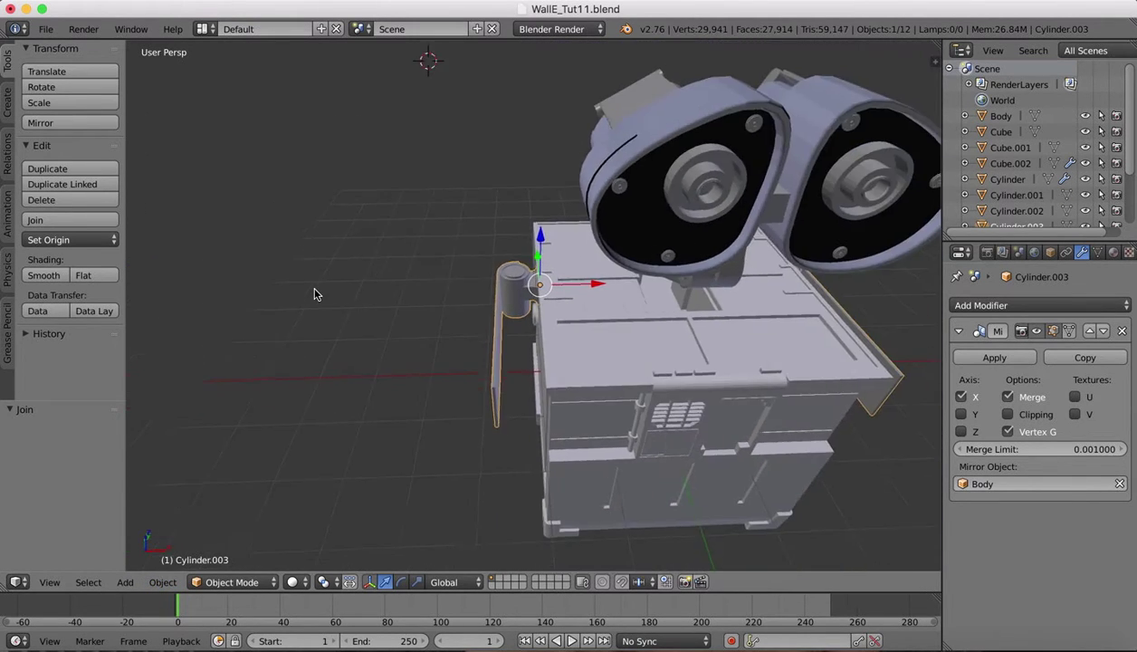
{"action": "scroll", "coordinate": [315, 294], "scroll_direction": "left", "scroll_amount": 10}
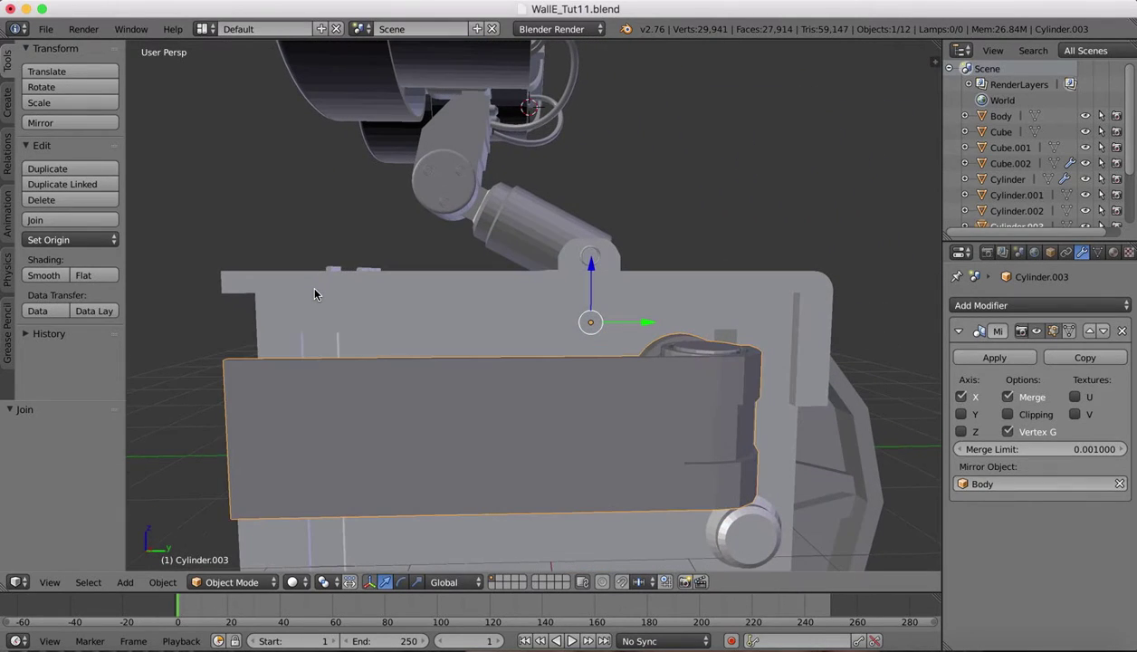
{"action": "scroll", "coordinate": [315, 294], "scroll_direction": "down", "scroll_amount": 4}
{"action": "scroll", "coordinate": [316, 294], "scroll_direction": "left", "scroll_amount": 10}
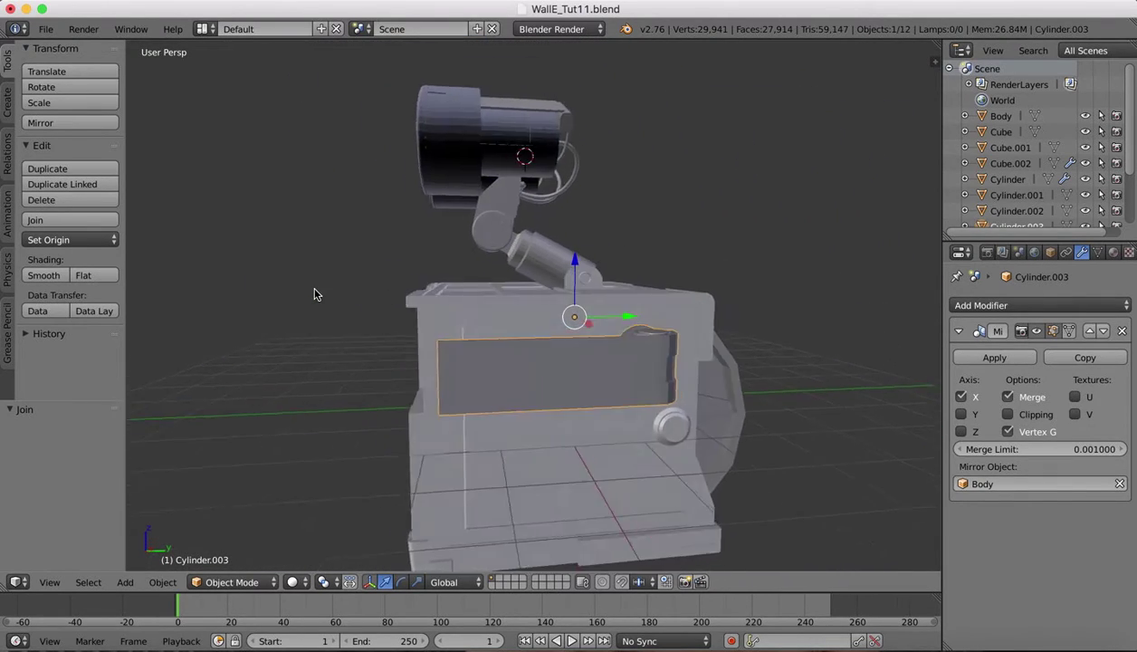
{"action": "scroll", "coordinate": [315, 294], "scroll_direction": "left", "scroll_amount": 5}
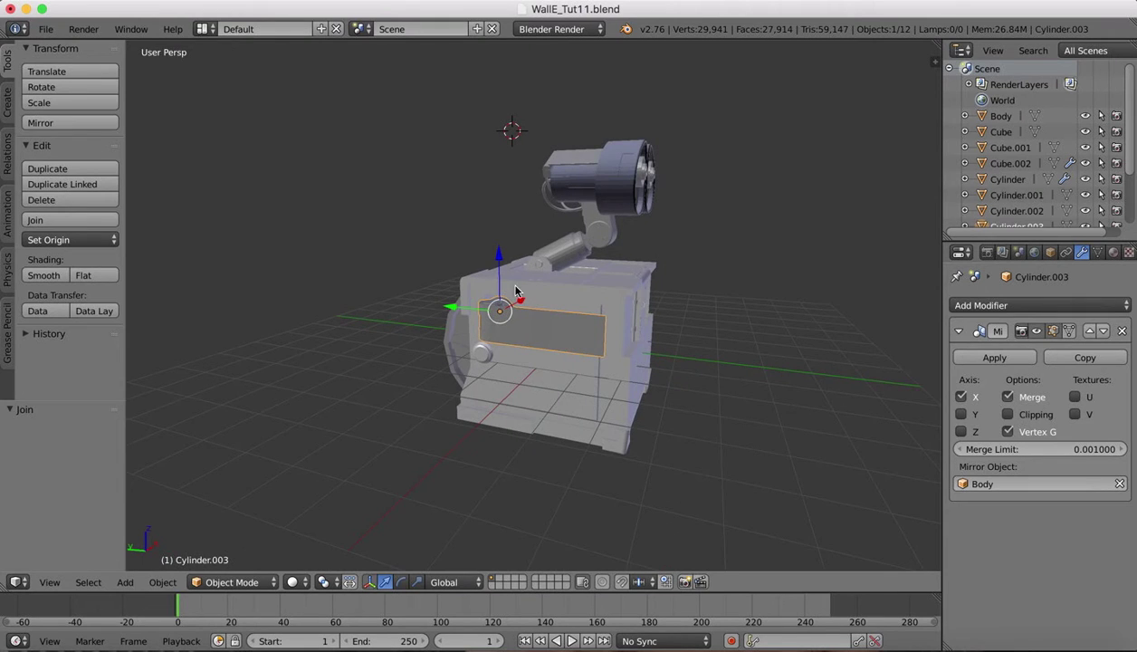
{"action": "scroll", "coordinate": [522, 291], "scroll_direction": "up", "scroll_amount": 4}
{"action": "scroll", "coordinate": [523, 290], "scroll_direction": "left", "scroll_amount": 6}
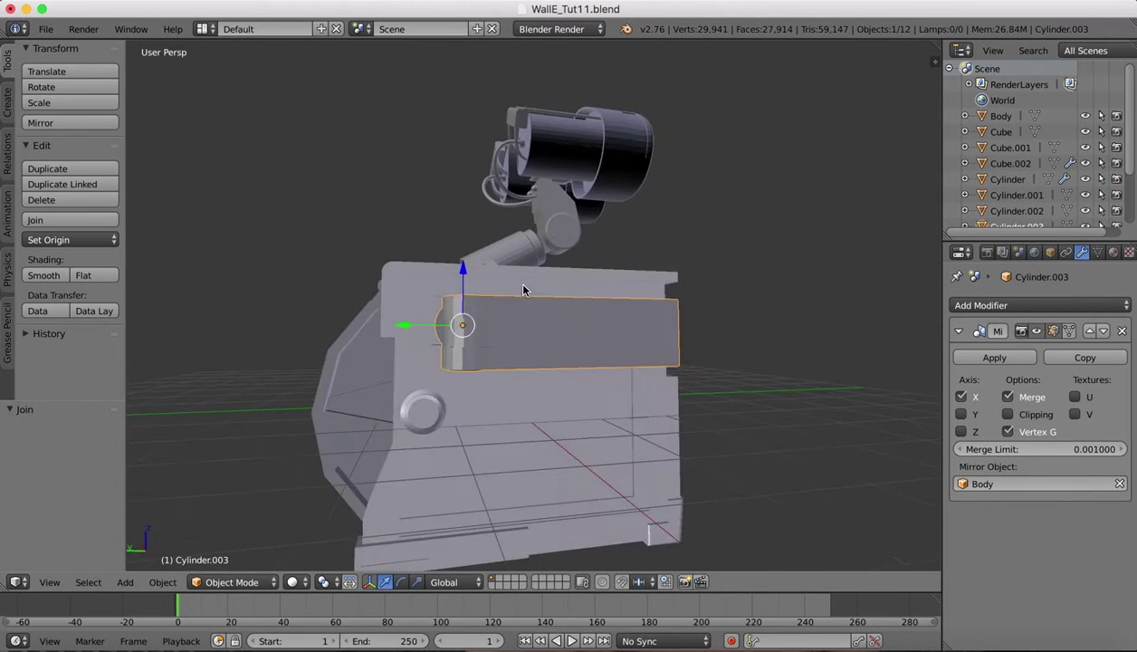
{"action": "scroll", "coordinate": [523, 291], "scroll_direction": "left", "scroll_amount": 5}
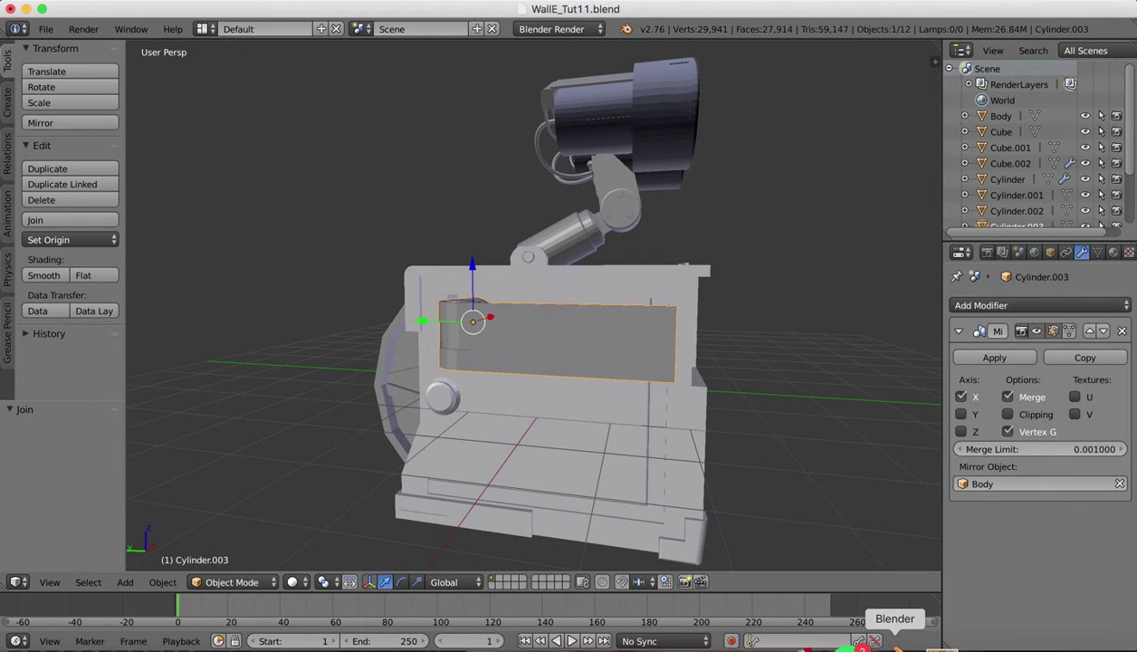
Step: Study the arm's forward end and wrist joint up close in walle basic.jpg, and return to Blender
{"action": "left_click", "coordinate": [926, 646]}
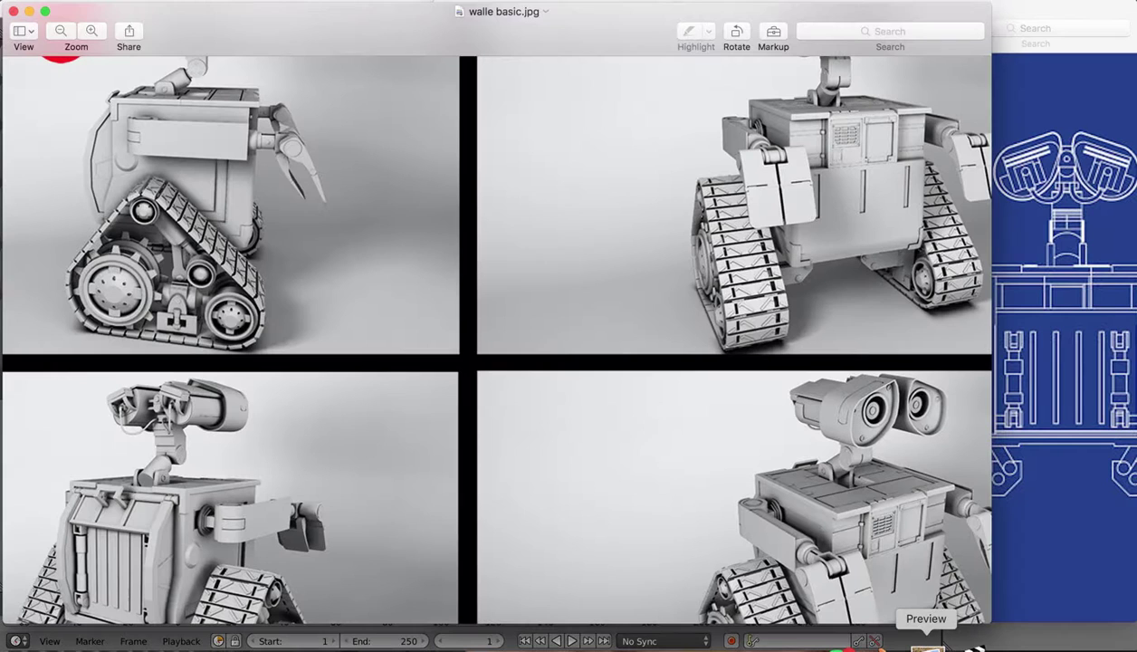
{"action": "scroll", "coordinate": [369, 212], "scroll_direction": "down", "scroll_amount": 2}
{"action": "scroll", "coordinate": [370, 212], "scroll_direction": "down", "scroll_amount": 3}
{"action": "scroll", "coordinate": [369, 212], "scroll_direction": "right", "scroll_amount": 3}
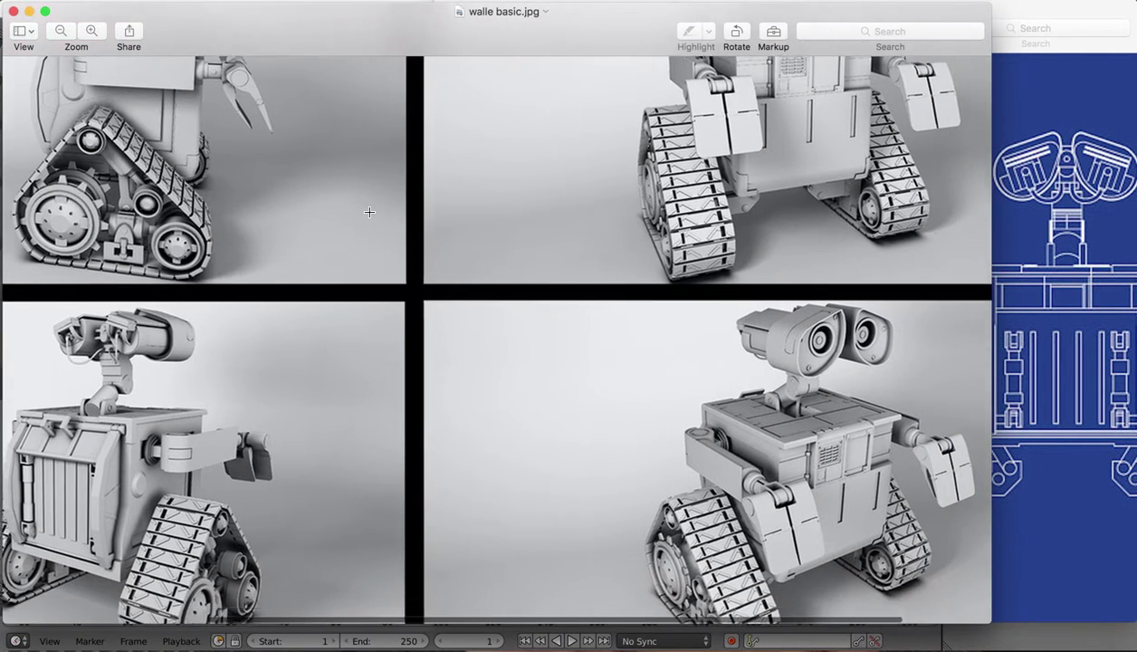
{"action": "scroll", "coordinate": [734, 457], "scroll_direction": "up", "scroll_amount": 6}
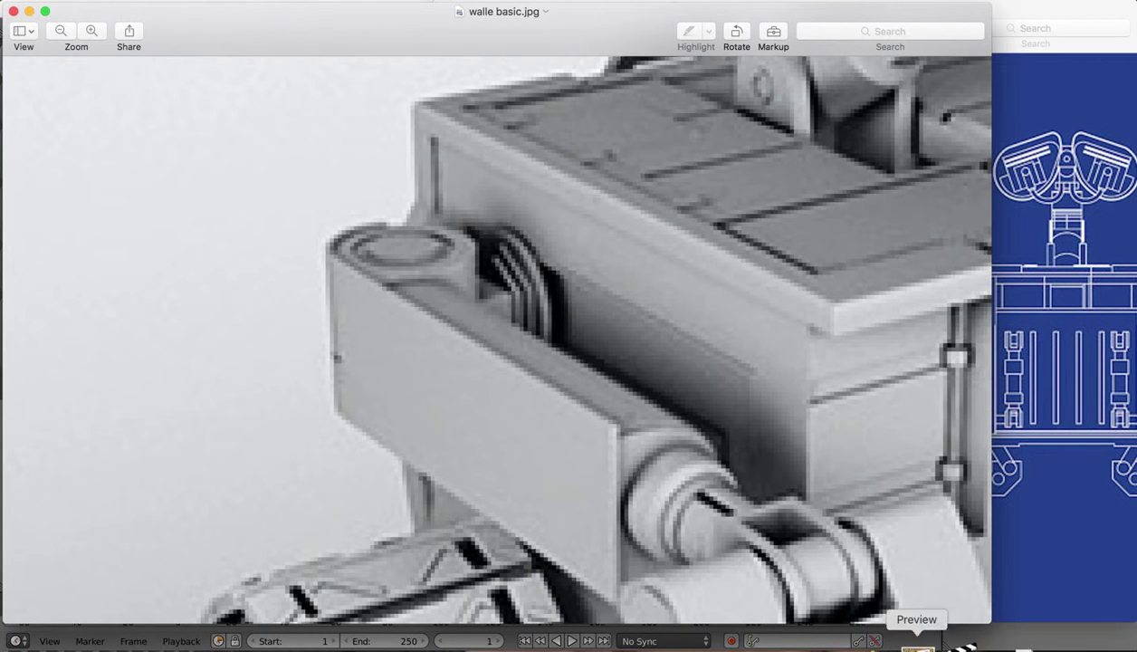
{"action": "left_click", "coordinate": [890, 645]}
Step: Add a new mesh cylinder to the scene as a separate object
{"action": "scroll", "coordinate": [490, 221], "scroll_direction": "down", "scroll_amount": 2}
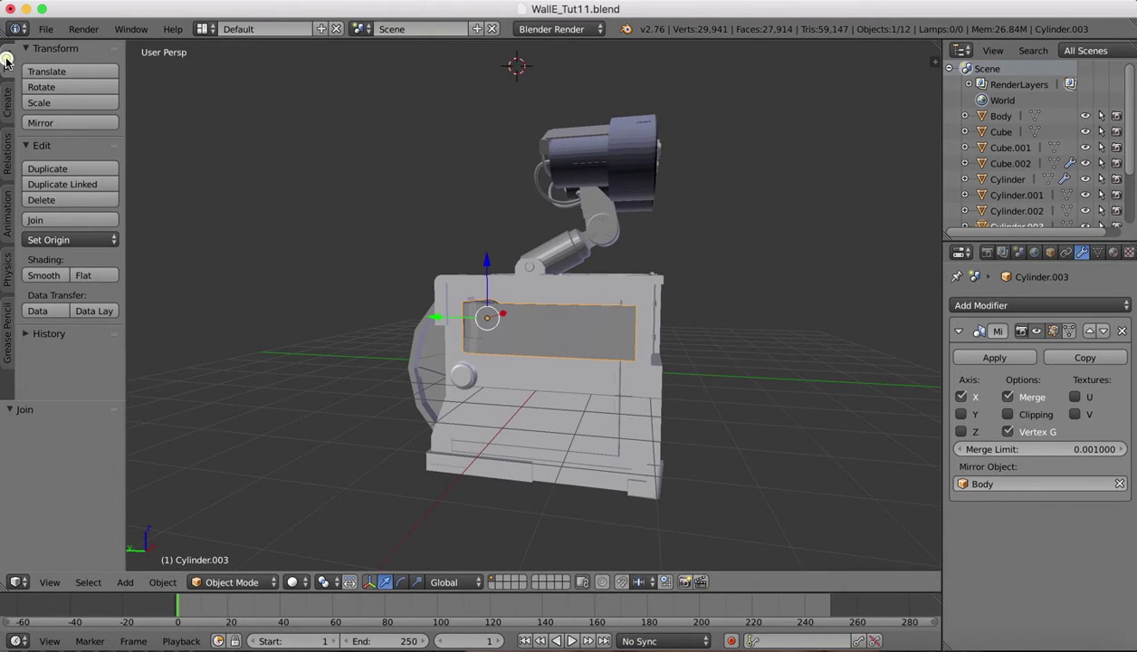
{"action": "left_click", "coordinate": [6, 102]}
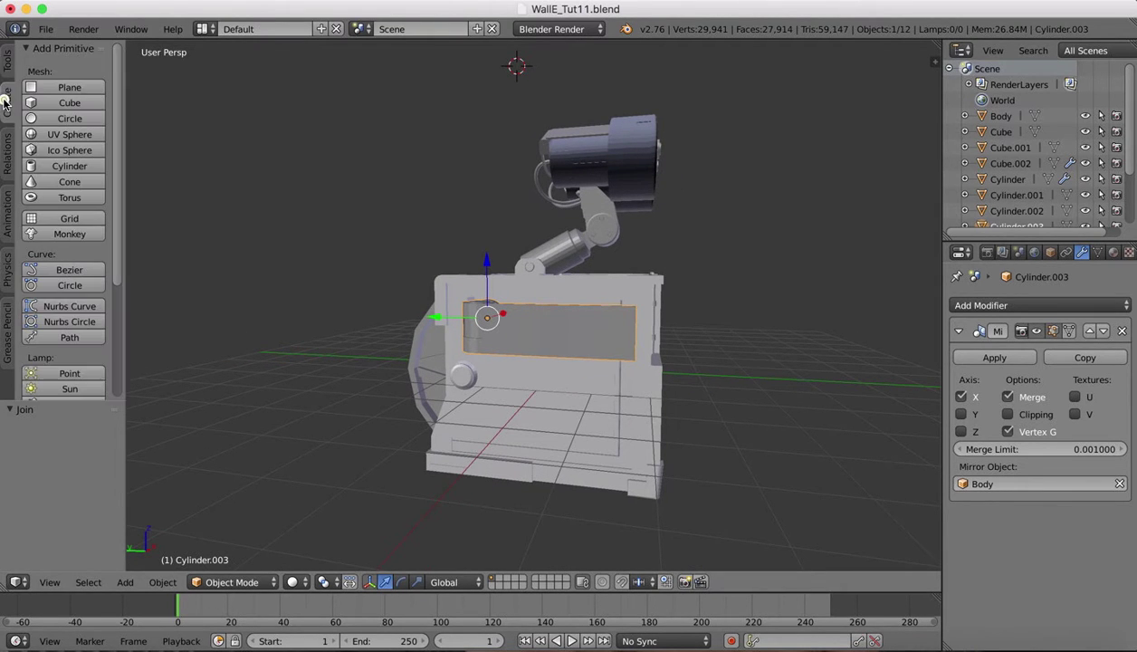
{"action": "left_click", "coordinate": [52, 167]}
{"action": "scroll", "coordinate": [632, 193], "scroll_direction": "down", "scroll_amount": 4}
{"action": "scroll", "coordinate": [632, 193], "scroll_direction": "right", "scroll_amount": 5}
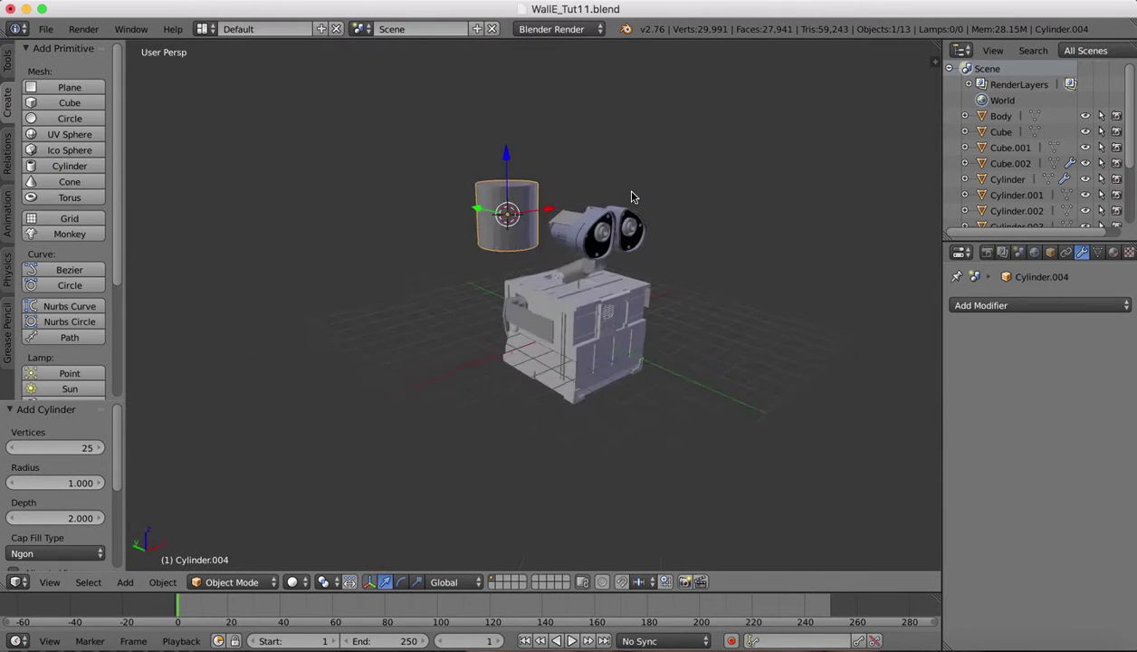
{"action": "scroll", "coordinate": [632, 193], "scroll_direction": "left", "scroll_amount": 3}
{"action": "scroll", "coordinate": [632, 196], "scroll_direction": "left", "scroll_amount": 2}
Step: Rotate the new cylinder 90° about the global X axis
{"action": "key", "text": "r"}
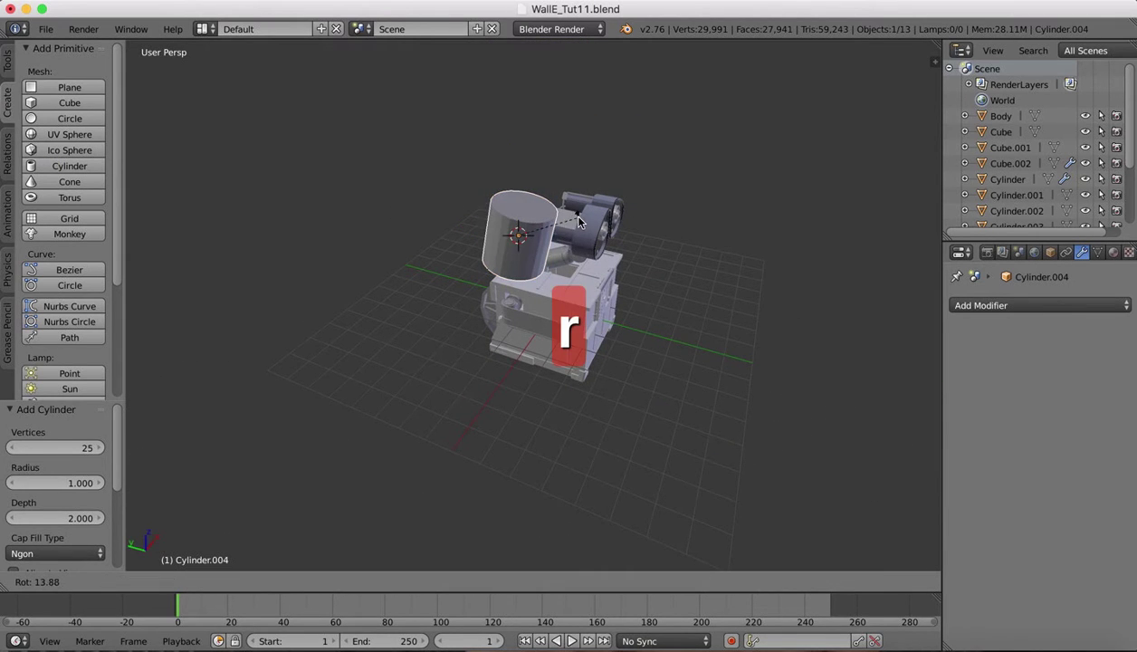
{"action": "key", "text": "y"}
{"action": "type", "text": "x"}
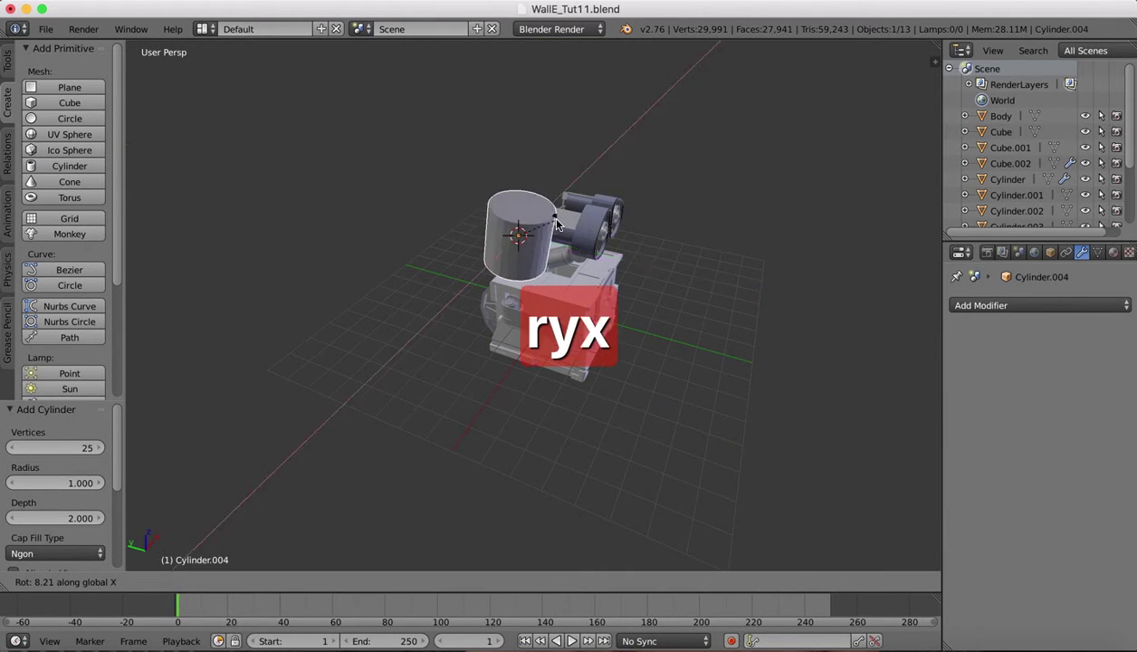
{"action": "type", "text": "90"}
{"action": "key", "text": "Return"}
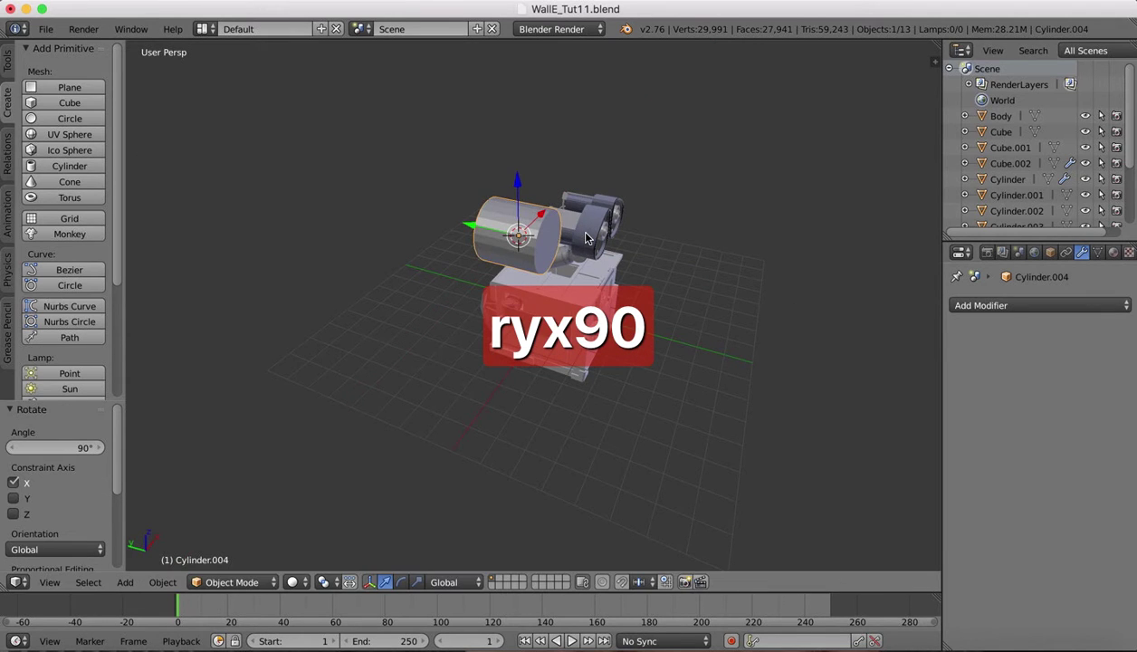
Step: Scale the cylinder uniformly by about 0.507 and show the model in front view
{"action": "key", "text": "s"}
{"action": "left_click", "coordinate": [607, 221]}
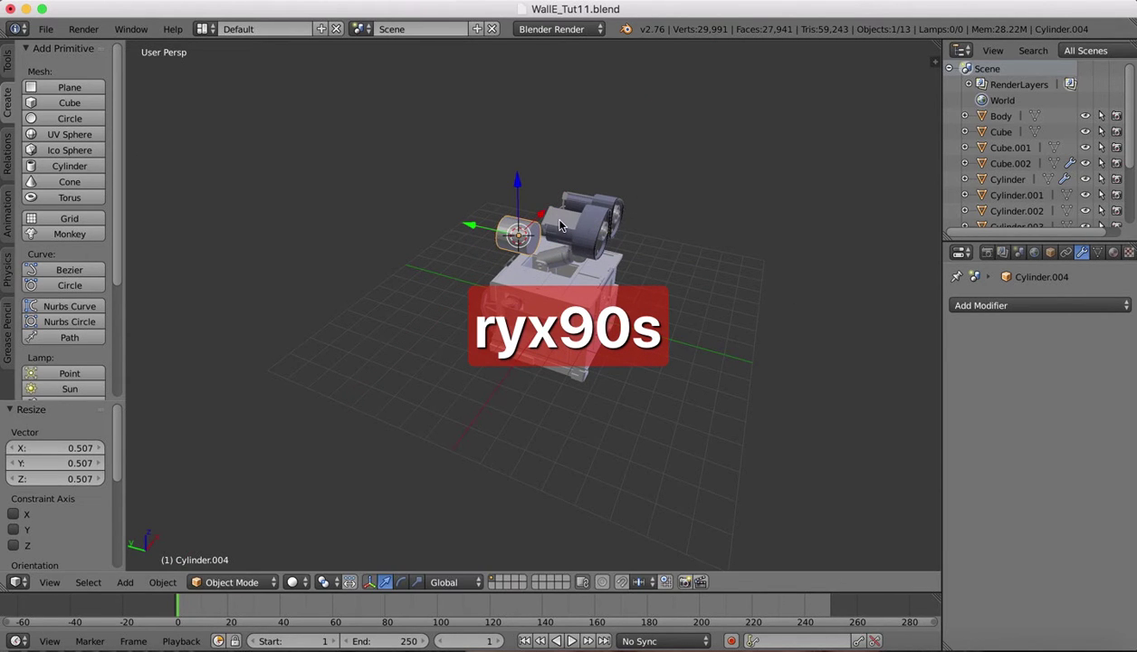
{"action": "left_click", "coordinate": [54, 583]}
{"action": "left_click", "coordinate": [80, 475]}
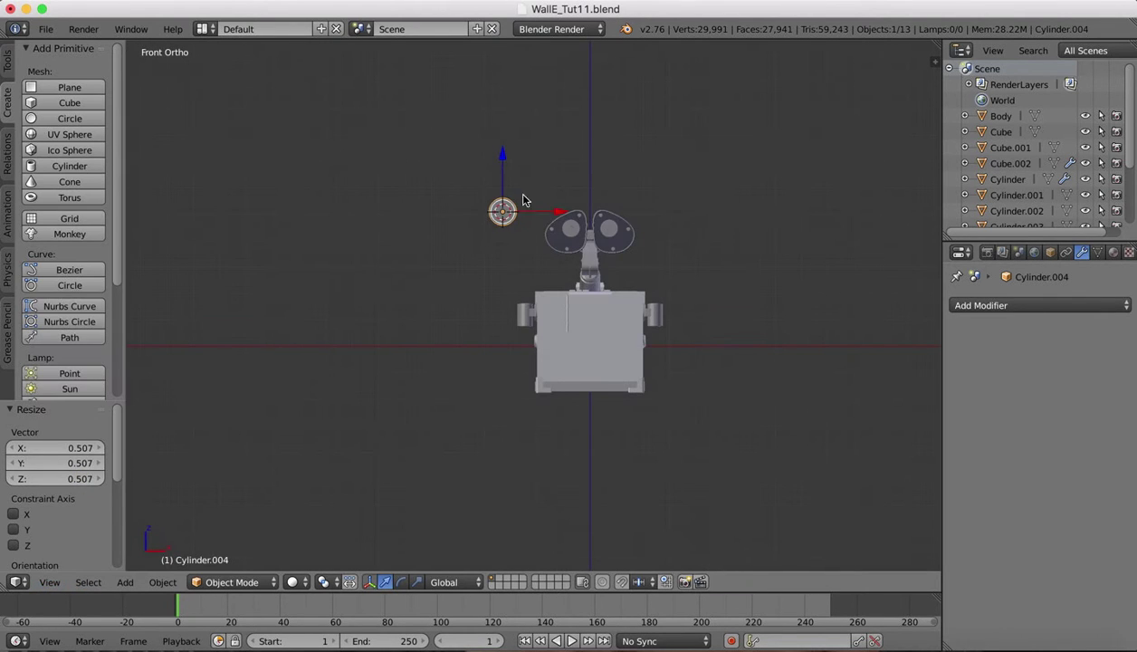
Step: Move the new cylinder down along Z and about 1.016 along X onto the arm panel beside the body, and show the front view
{"action": "left_click_drag", "start_coordinate": [503, 155], "coordinate": [507, 259]}
{"action": "left_click_drag", "start_coordinate": [557, 324], "coordinate": [580, 314]}
{"action": "scroll", "coordinate": [531, 300], "scroll_direction": "up", "scroll_amount": 3}
{"action": "middle_click_drag", "start_coordinate": [536, 302], "coordinate": [545, 301]}
{"action": "scroll", "coordinate": [545, 300], "scroll_direction": "up", "scroll_amount": 3}
{"action": "left_click", "coordinate": [50, 582]}
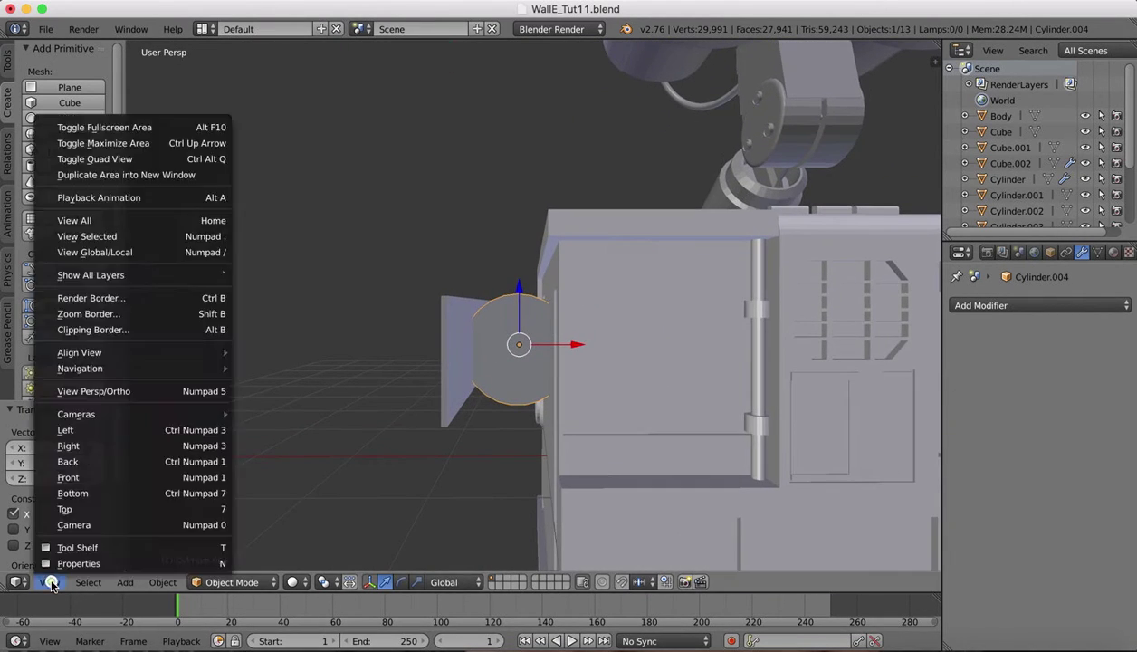
{"action": "left_click", "coordinate": [67, 480]}
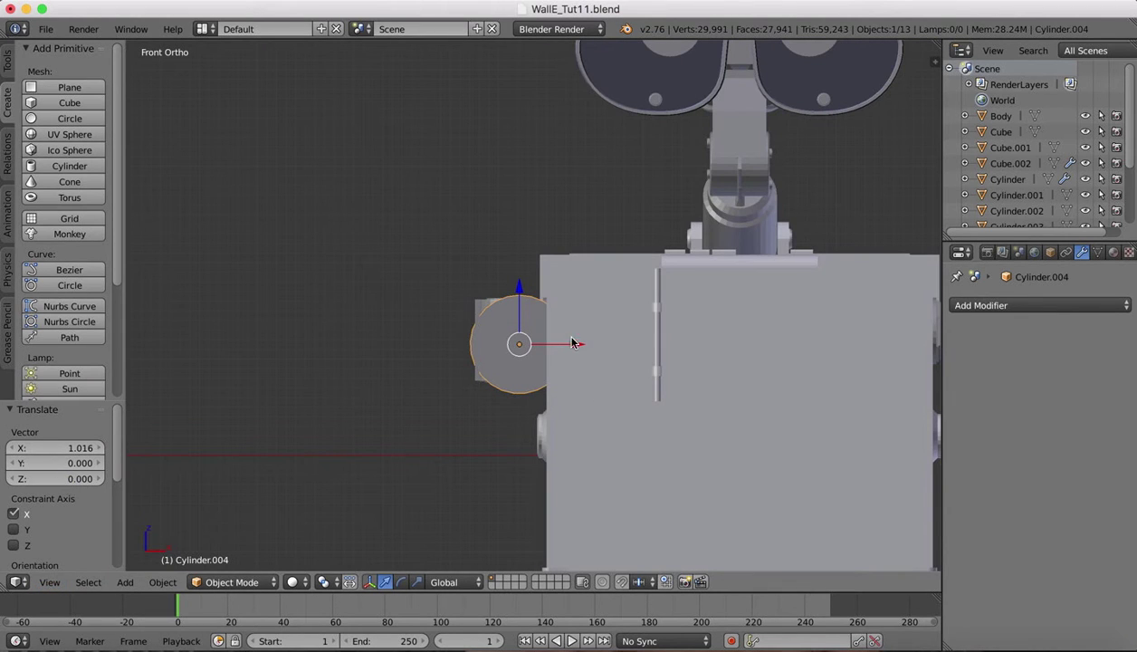
Step: Center the cylinder over the arm by shifting it outward along X and up 0.074 along Z, and scale it uniformly by 0.850
{"action": "left_click_drag", "start_coordinate": [576, 349], "coordinate": [562, 345]}
{"action": "left_click_drag", "start_coordinate": [508, 288], "coordinate": [507, 279]}
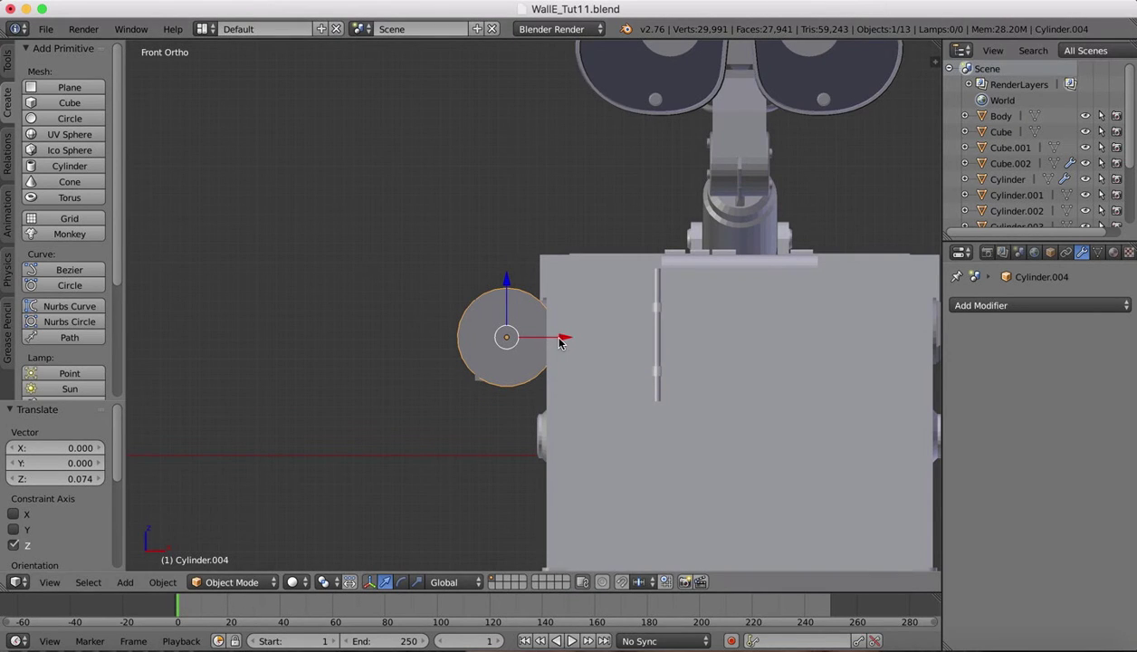
{"action": "left_click_drag", "start_coordinate": [560, 340], "coordinate": [549, 334]}
{"action": "key", "text": "s"}
{"action": "left_click", "coordinate": [582, 280]}
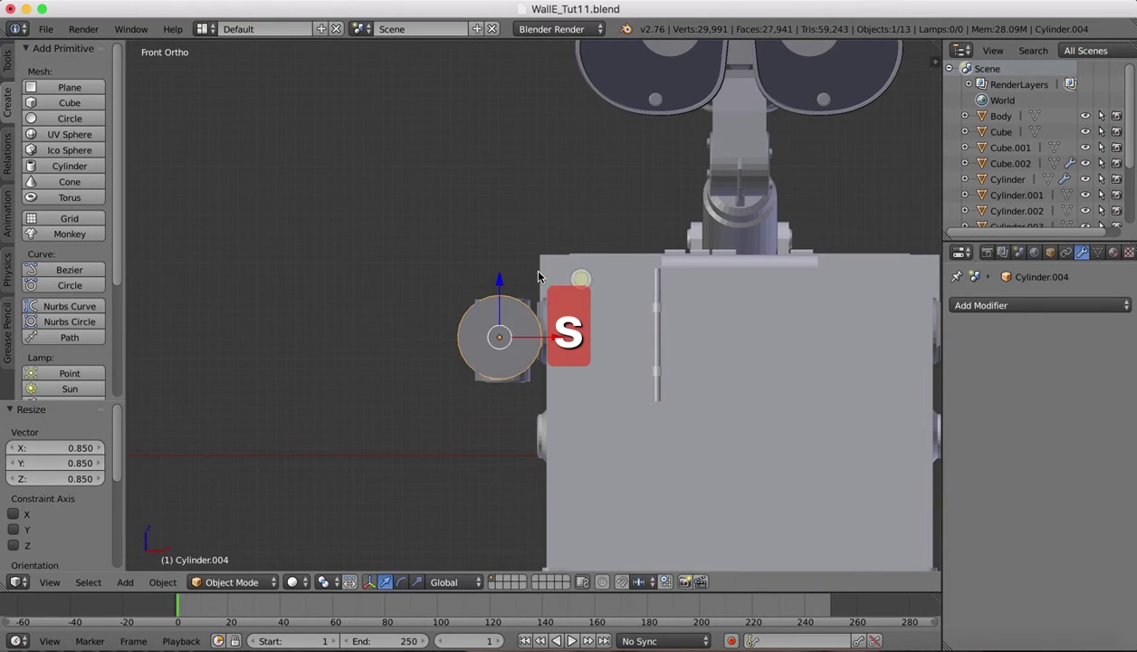
Step: Fine-tune the cylinder's position in front view, lowering it slightly and moving it along X by -0.033 and again by -0.029
{"action": "left_click_drag", "start_coordinate": [499, 278], "coordinate": [499, 283]}
{"action": "left_click_drag", "start_coordinate": [556, 343], "coordinate": [554, 343]}
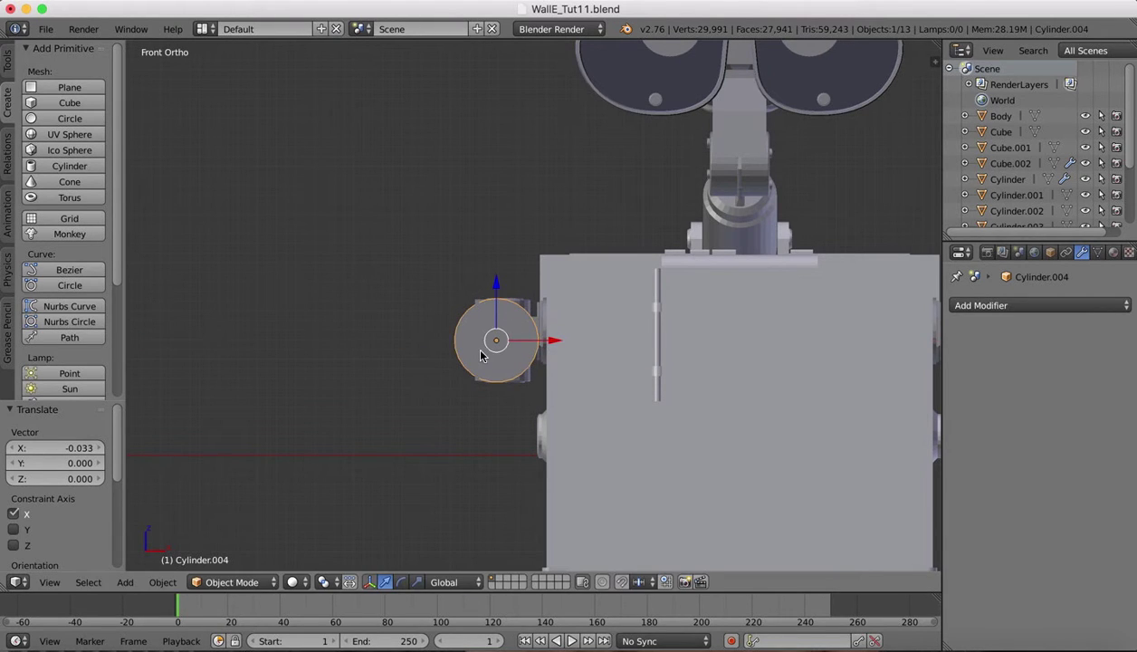
{"action": "scroll", "coordinate": [481, 356], "scroll_direction": "up", "scroll_amount": 3}
{"action": "scroll", "coordinate": [475, 347], "scroll_direction": "up", "scroll_amount": 1}
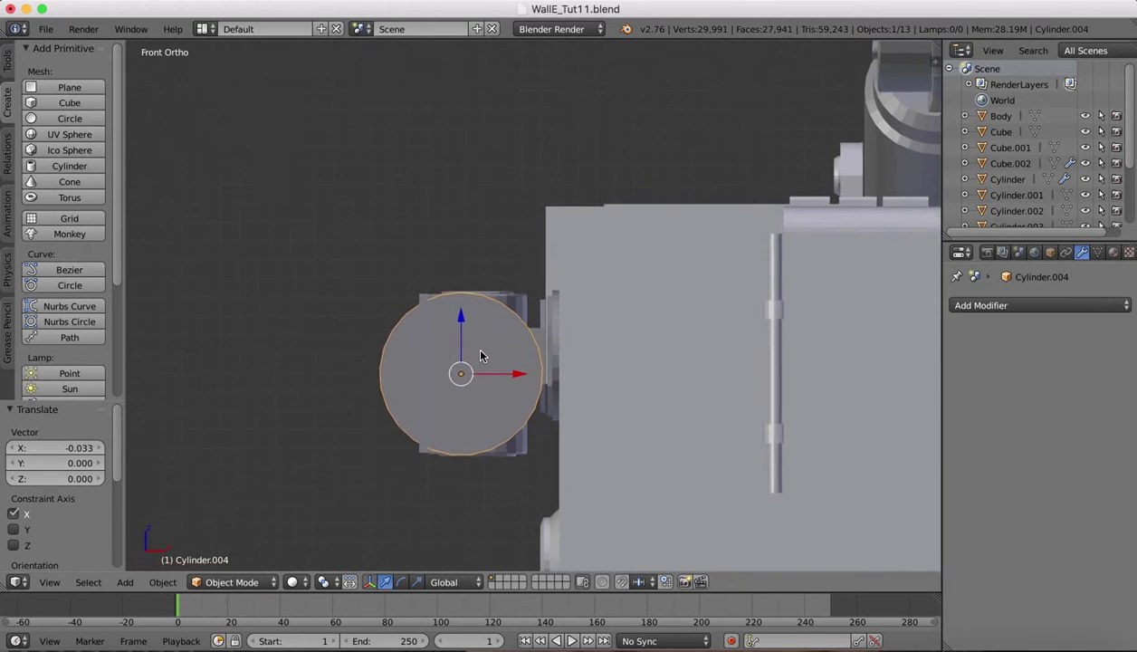
{"action": "middle_click", "coordinate": [471, 343]}
{"action": "left_click", "coordinate": [50, 582]}
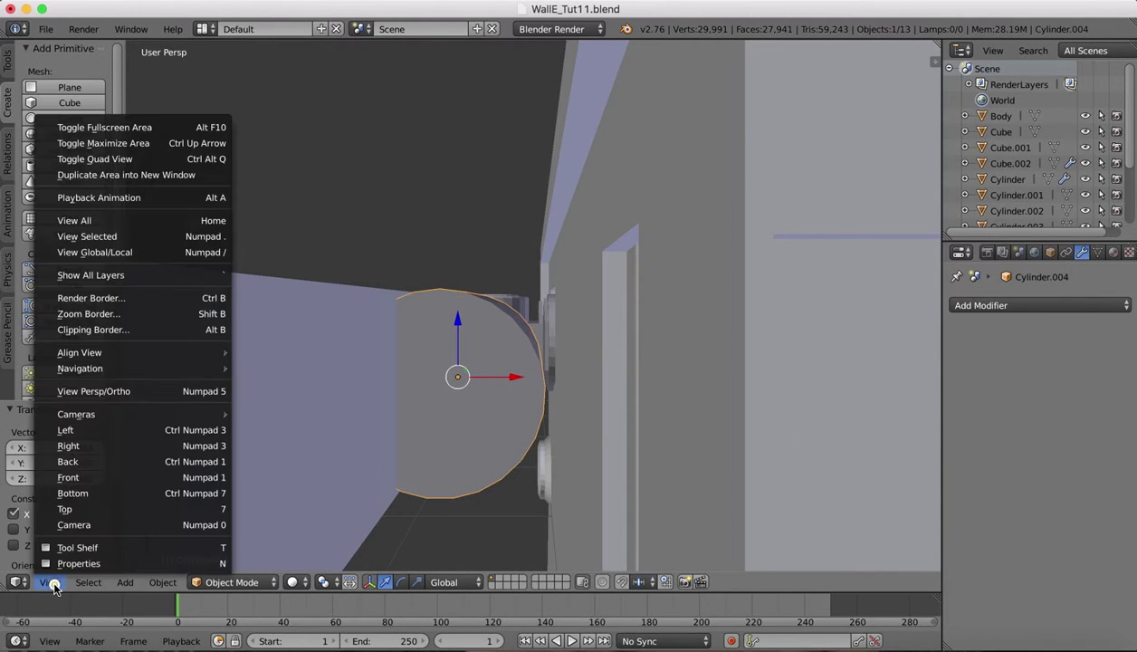
{"action": "left_click", "coordinate": [68, 467]}
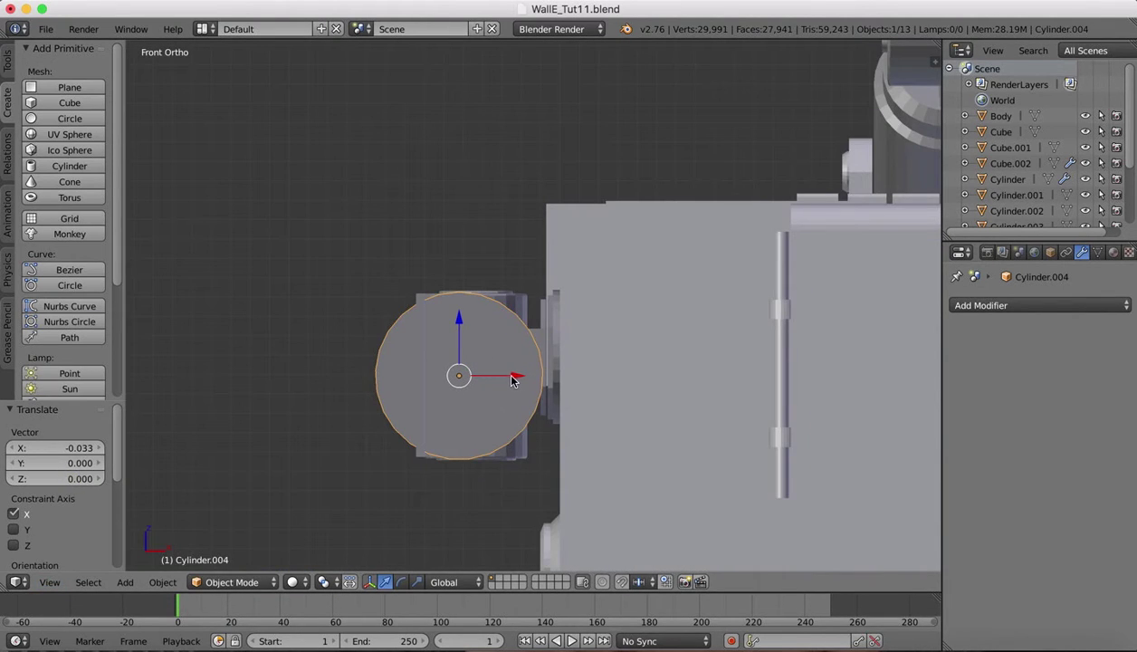
{"action": "left_click_drag", "start_coordinate": [513, 378], "coordinate": [507, 378]}
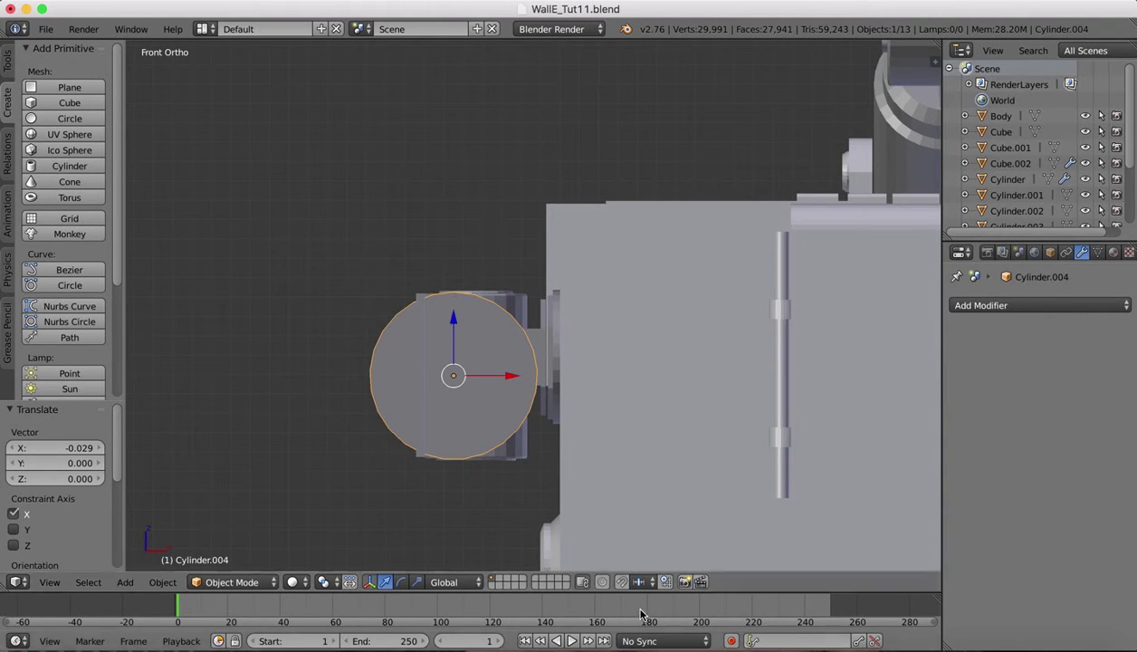
Step: Delete both round end-cap faces of the cylinder in Edit Mode
{"action": "left_click", "coordinate": [233, 582]}
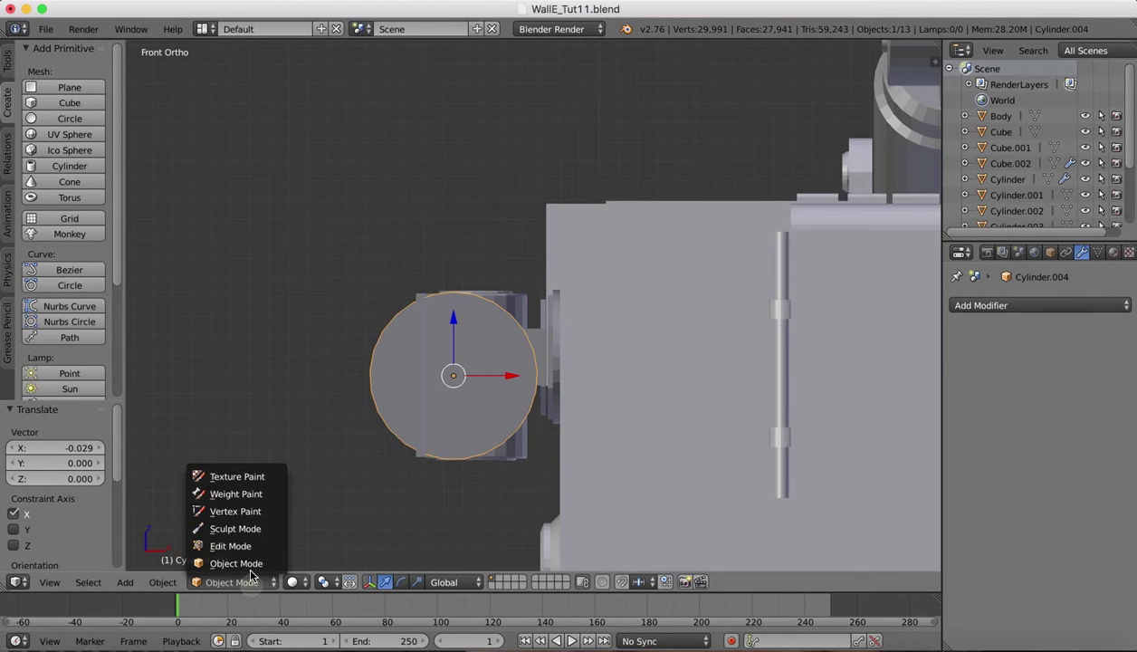
{"action": "left_click", "coordinate": [237, 546]}
{"action": "middle_click_drag", "start_coordinate": [342, 477], "coordinate": [658, 614]}
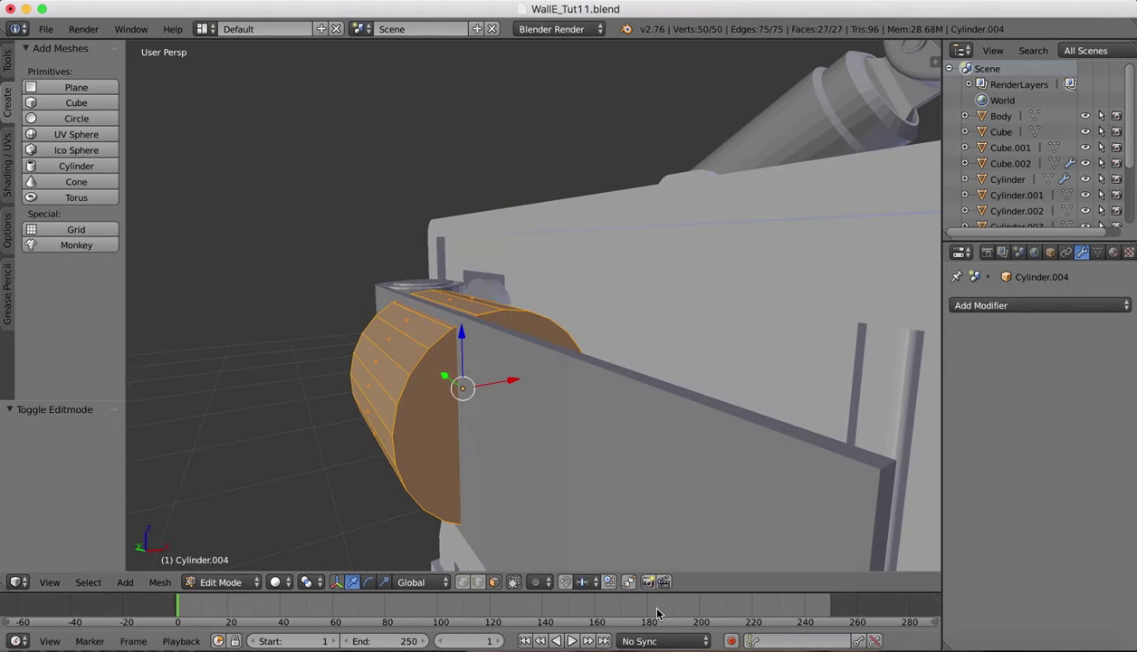
{"action": "right_click", "coordinate": [435, 434]}
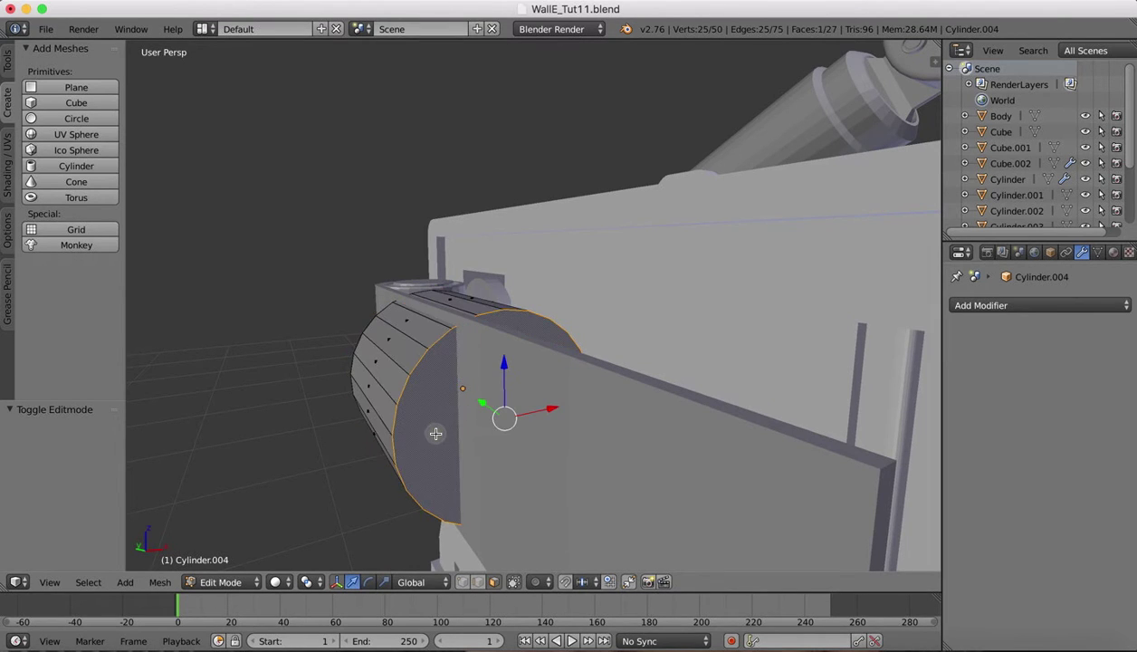
{"action": "key", "text": "x"}
{"action": "left_click", "coordinate": [395, 470]}
{"action": "middle_click_drag", "start_coordinate": [421, 348], "coordinate": [676, 379]}
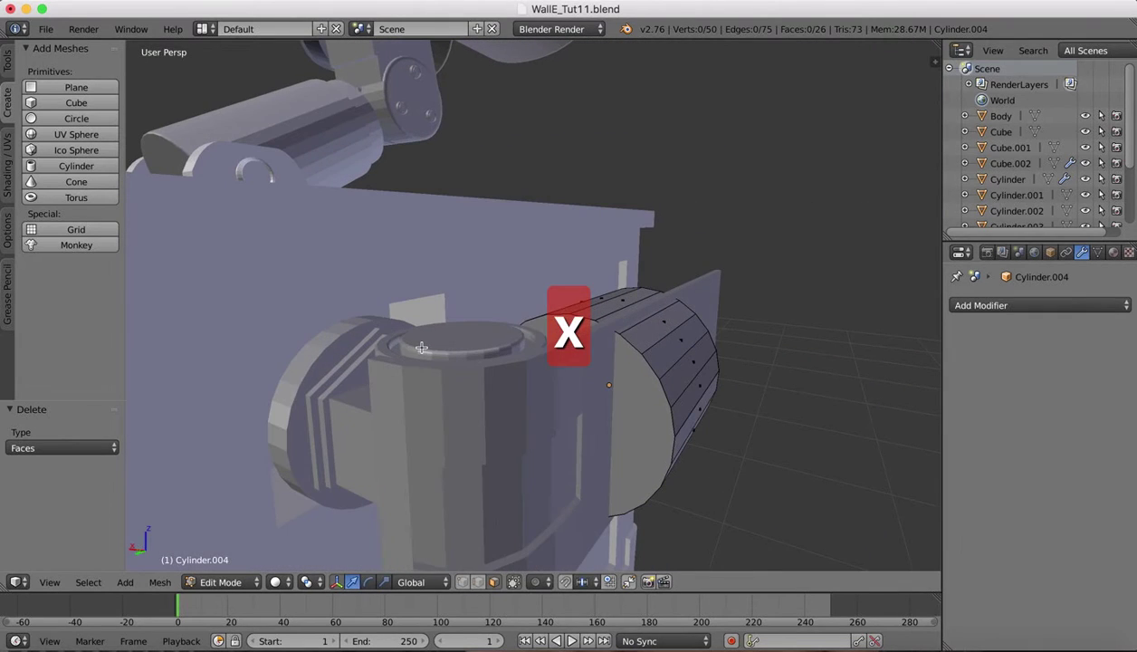
{"action": "right_click", "coordinate": [636, 402]}
{"action": "key", "text": "x"}
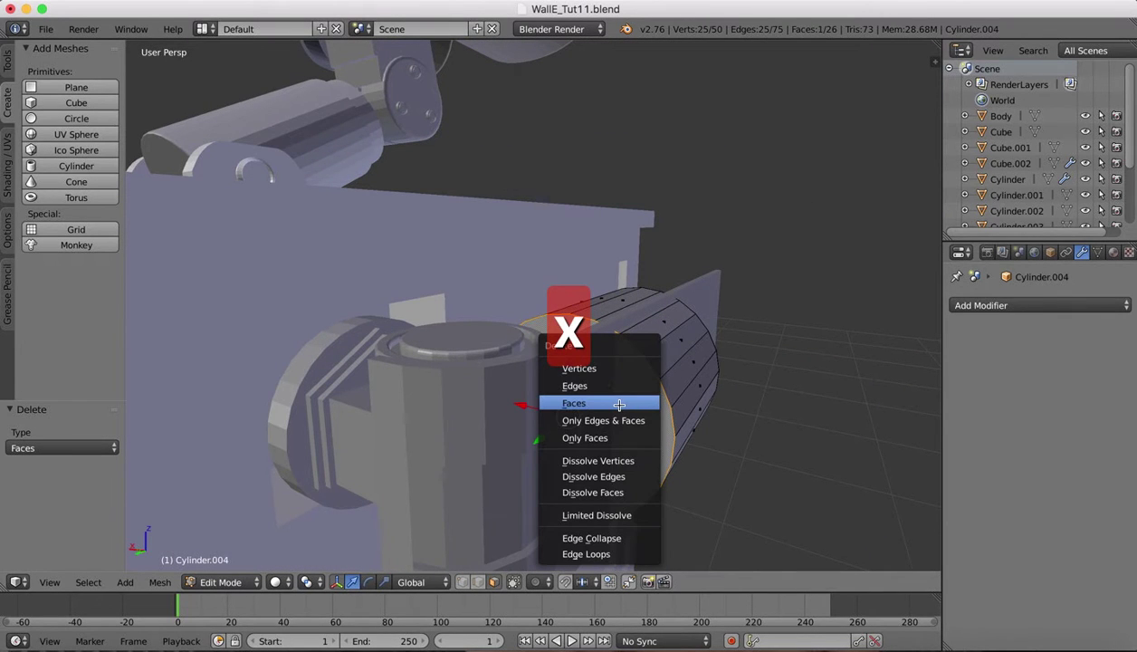
{"action": "left_click", "coordinate": [619, 405]}
Step: Delete the nine cylinder side faces that protrude through the outer side of the arm panel
{"action": "right_click", "coordinate": [642, 332]}
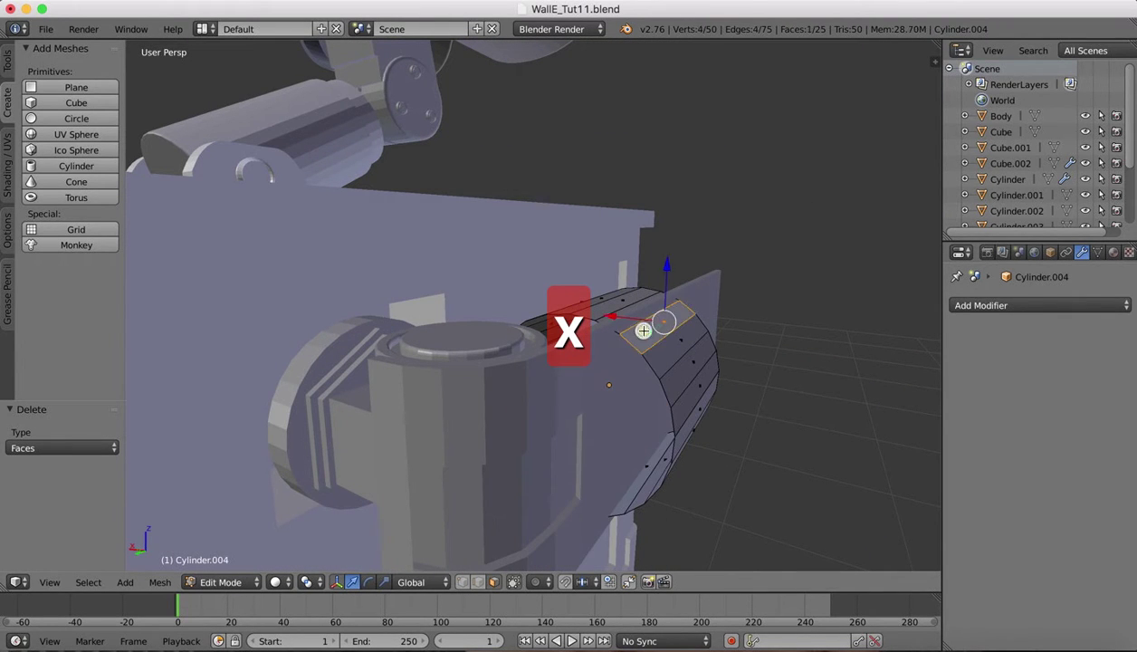
{"action": "right_click", "coordinate": [662, 361], "text": "shift"}
{"action": "right_click", "coordinate": [680, 383], "text": "shift"}
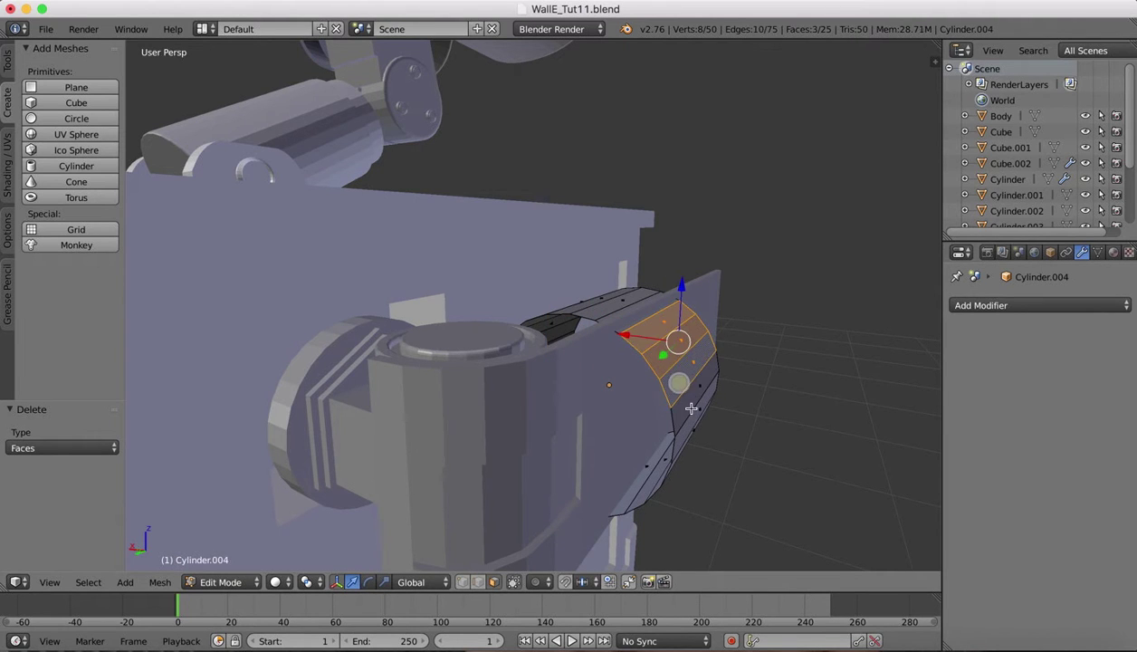
{"action": "right_click", "coordinate": [691, 409], "text": "shift"}
{"action": "scroll", "coordinate": [690, 408], "scroll_direction": "down", "scroll_amount": 5}
{"action": "right_click", "coordinate": [702, 337], "text": "shift"}
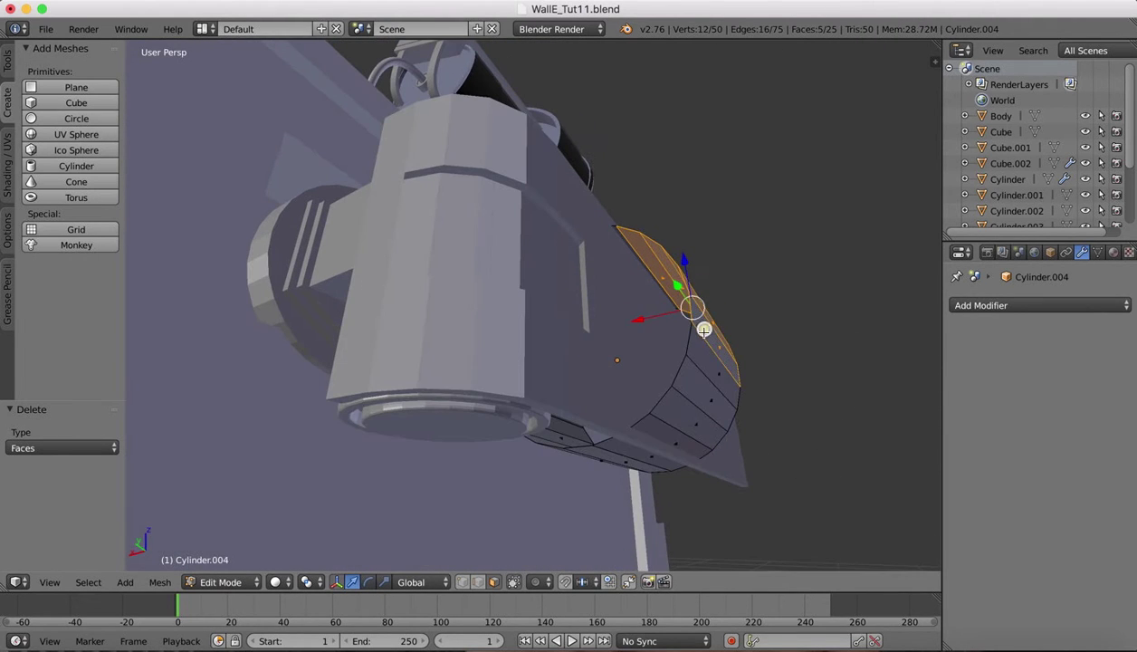
{"action": "right_click", "coordinate": [692, 359], "text": "shift"}
{"action": "right_click", "coordinate": [685, 382], "text": "shift"}
{"action": "right_click", "coordinate": [678, 411], "text": "shift"}
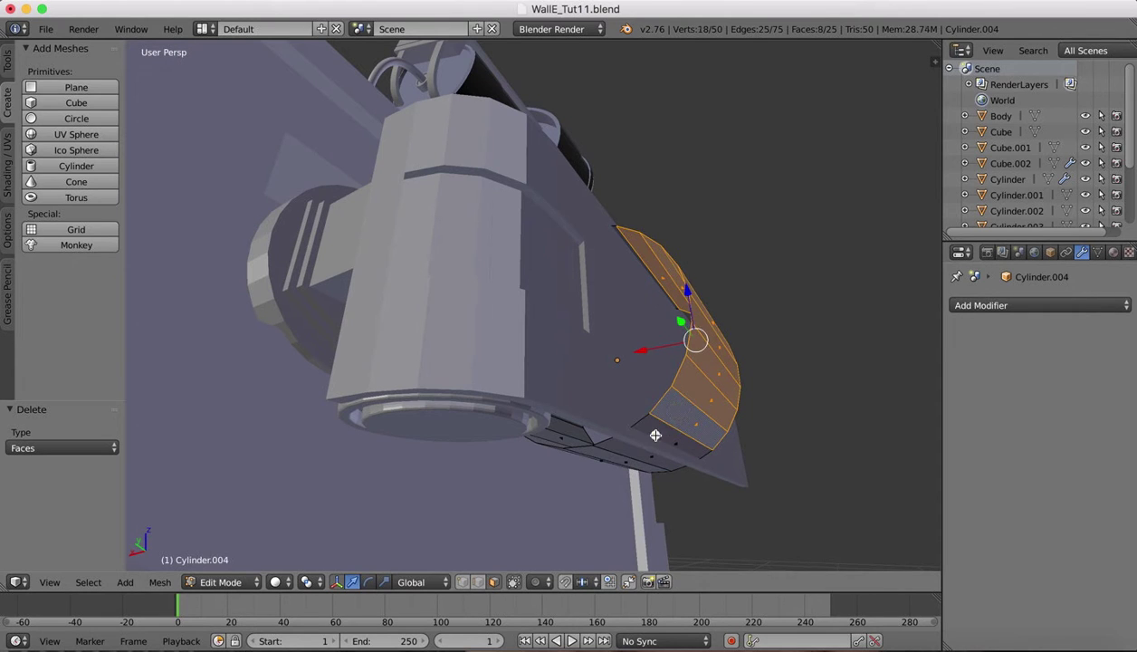
{"action": "right_click", "coordinate": [657, 432], "text": "shift"}
{"action": "key", "text": "x"}
{"action": "left_click", "coordinate": [635, 435]}
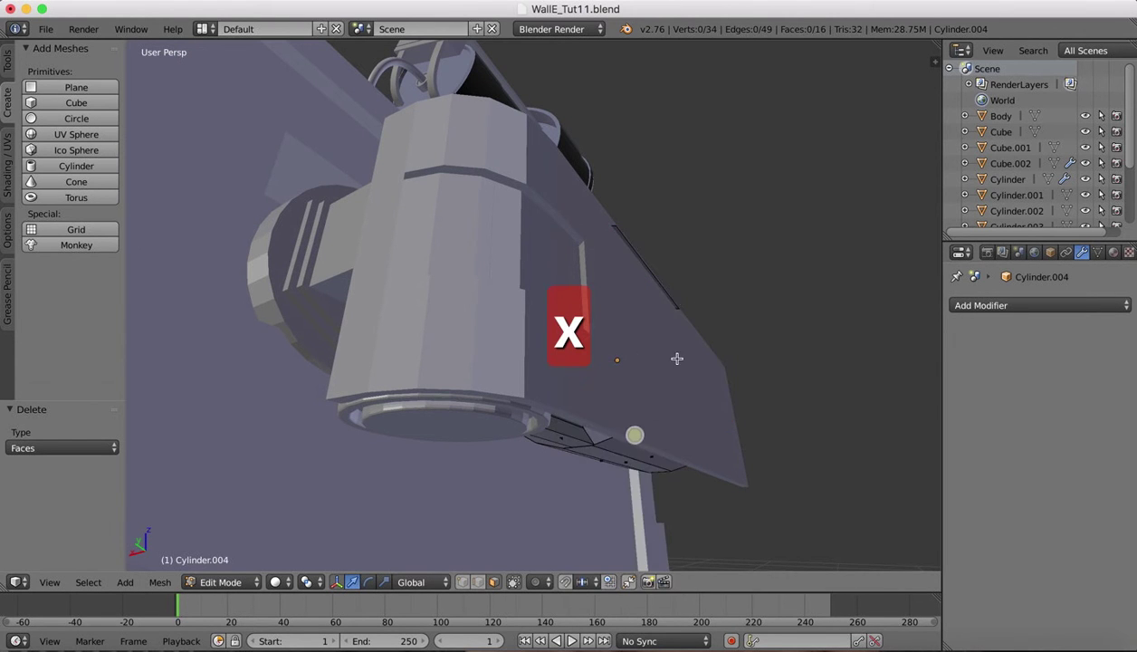
Step: Move the cylinder's upper open edge, still poking through the arm panel, by 0.031 along X in edge selection mode
{"action": "middle_click_drag", "start_coordinate": [678, 288], "coordinate": [678, 288]}
{"action": "left_click", "coordinate": [479, 583]}
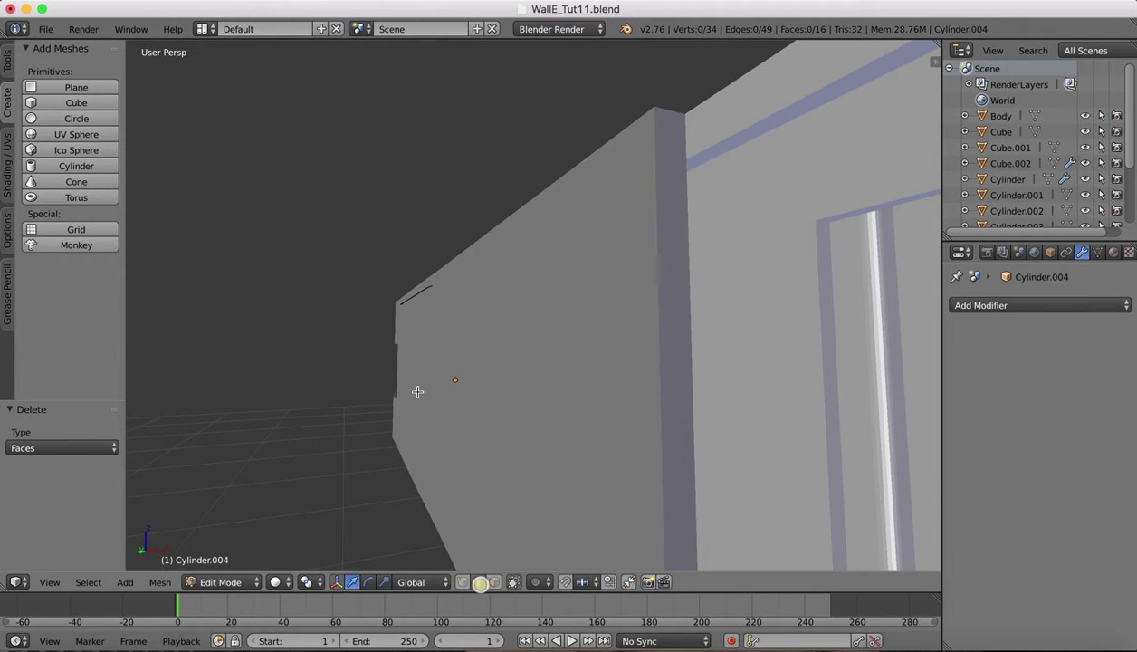
{"action": "right_click", "coordinate": [413, 294]}
{"action": "scroll", "coordinate": [412, 297], "scroll_direction": "down", "scroll_amount": 8}
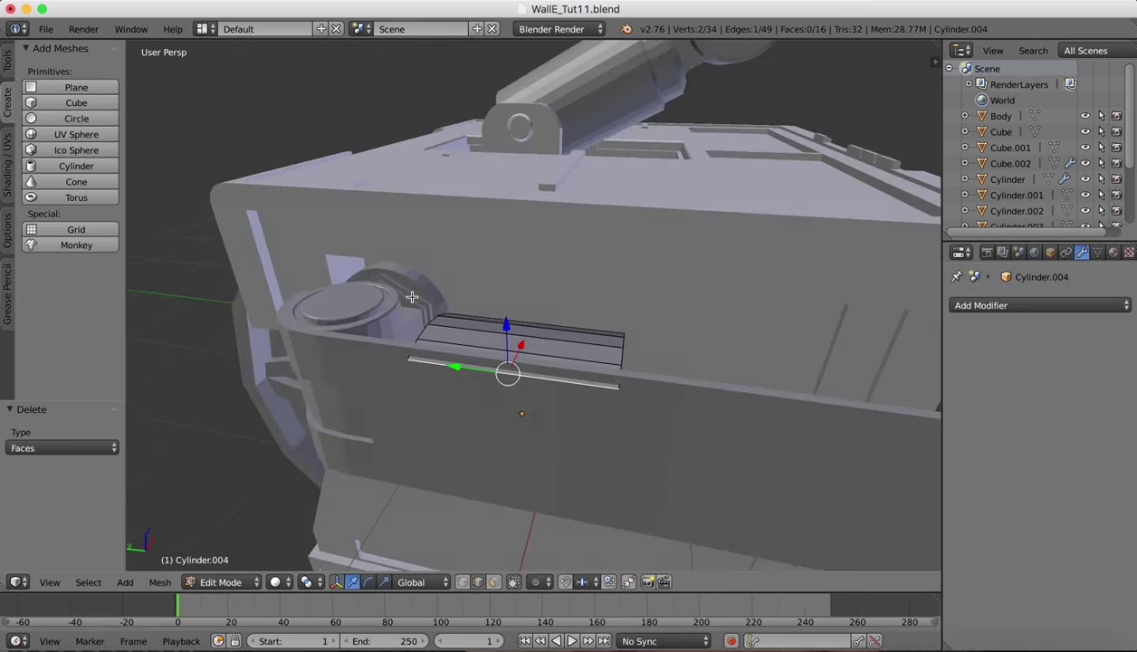
{"action": "middle_click_drag", "start_coordinate": [412, 297], "coordinate": [418, 300]}
{"action": "left_click_drag", "start_coordinate": [524, 347], "coordinate": [525, 342]}
{"action": "left_click", "coordinate": [525, 342]}
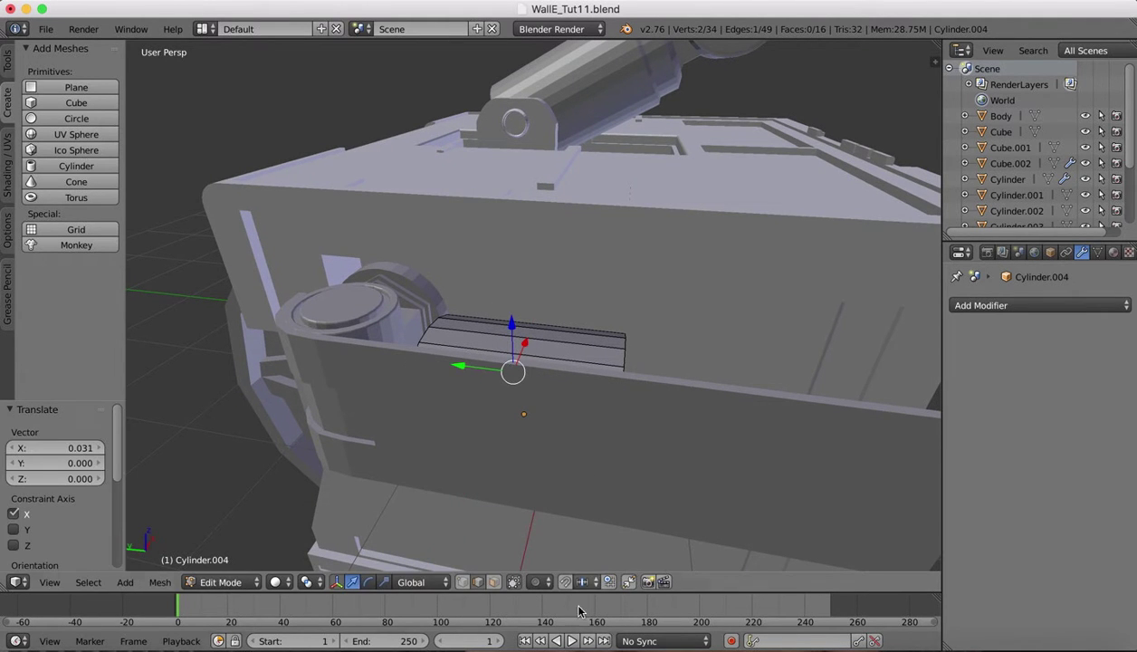
Step: Raise the cylinder's upper open edge by 0.011 along Z to align with the top of the arm panel
{"action": "middle_click_drag", "start_coordinate": [561, 414], "coordinate": [562, 397]}
{"action": "scroll", "coordinate": [562, 396], "scroll_direction": "up", "scroll_amount": 8}
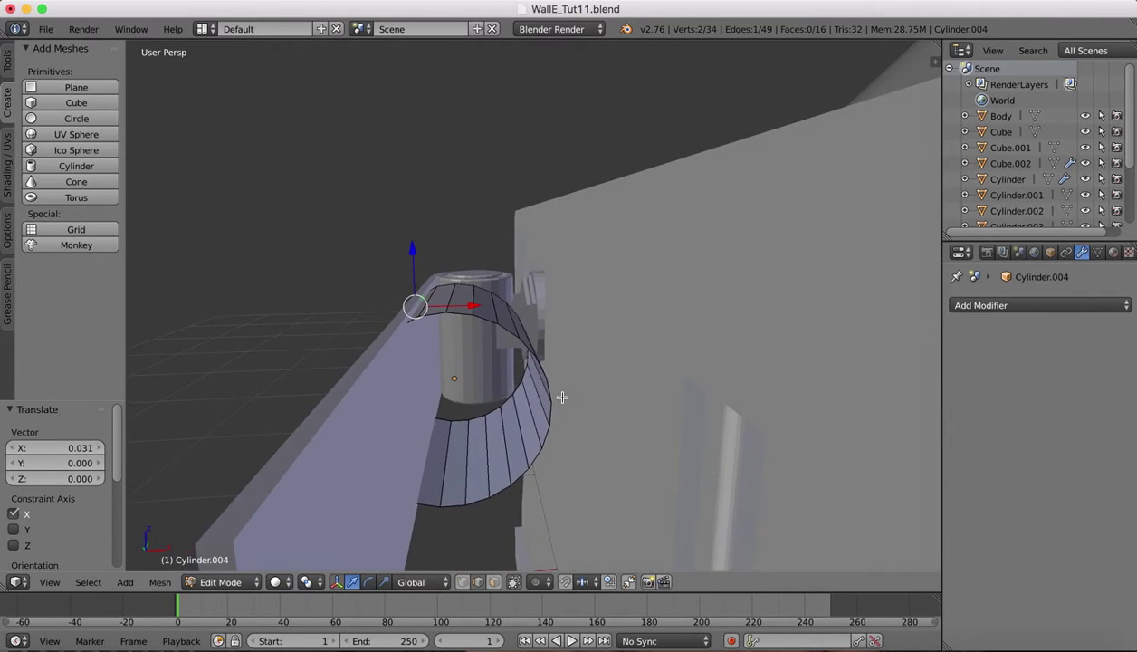
{"action": "scroll", "coordinate": [562, 397], "scroll_direction": "down", "scroll_amount": 5}
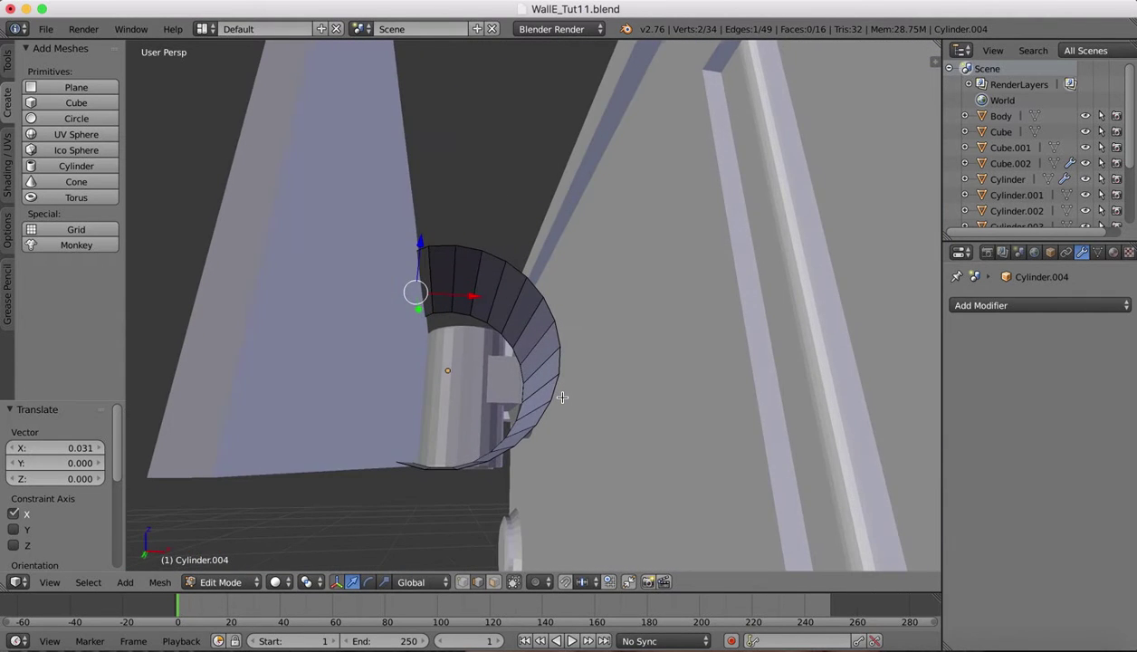
{"action": "middle_click_drag", "start_coordinate": [562, 396], "coordinate": [525, 370]}
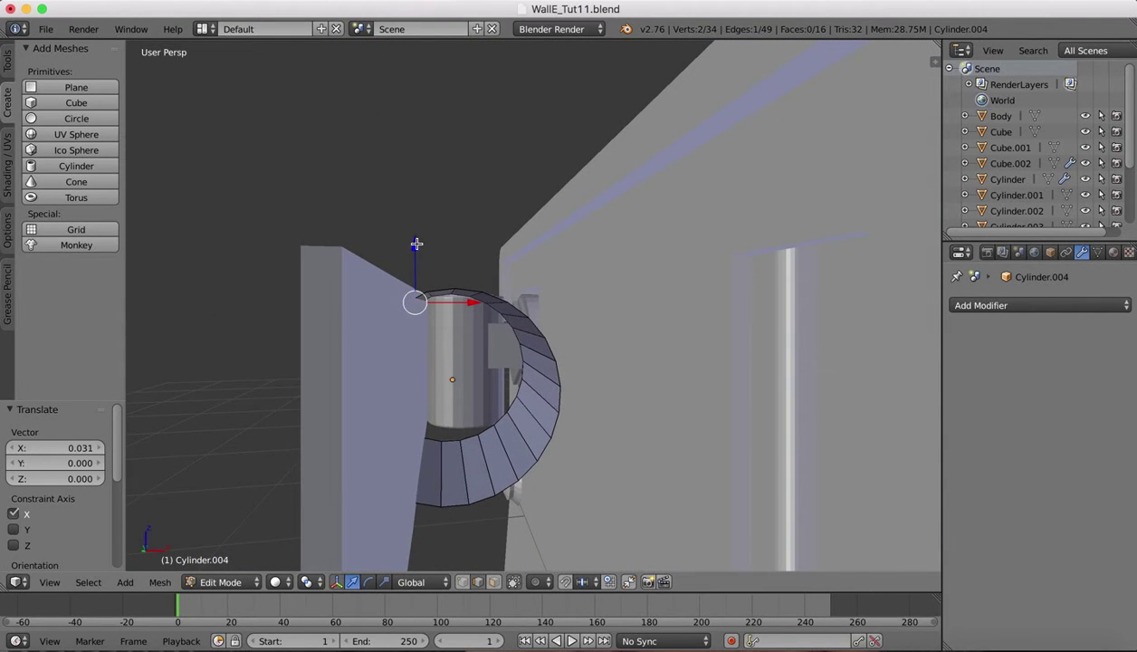
{"action": "left_click_drag", "start_coordinate": [416, 244], "coordinate": [415, 246]}
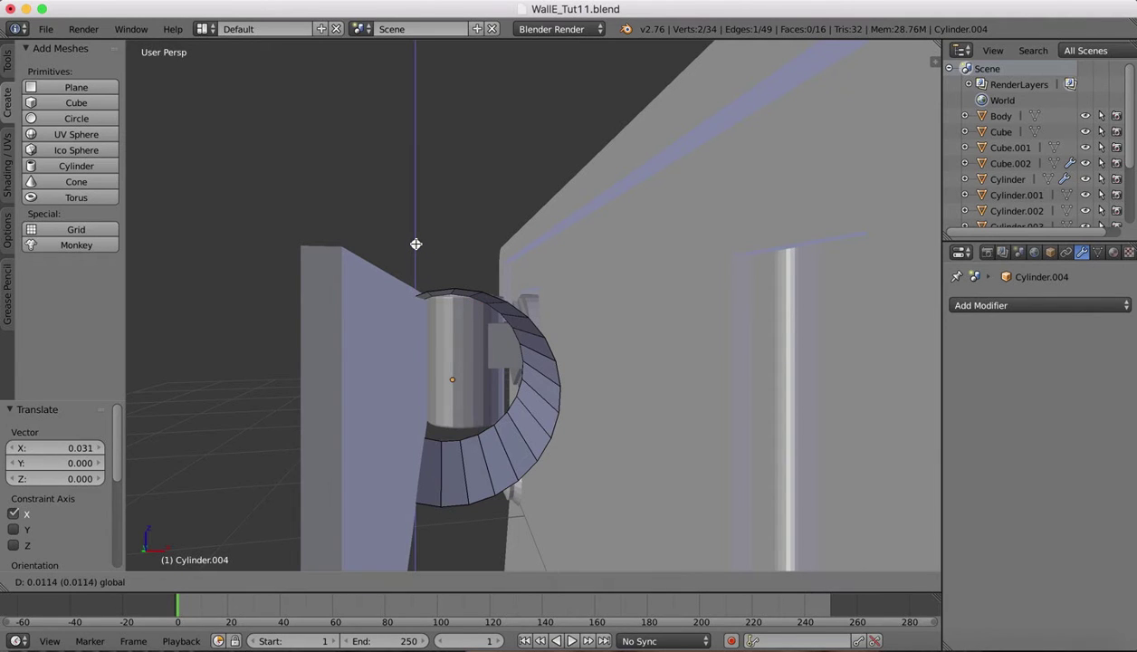
{"action": "left_click_drag", "start_coordinate": [415, 244], "coordinate": [415, 243]}
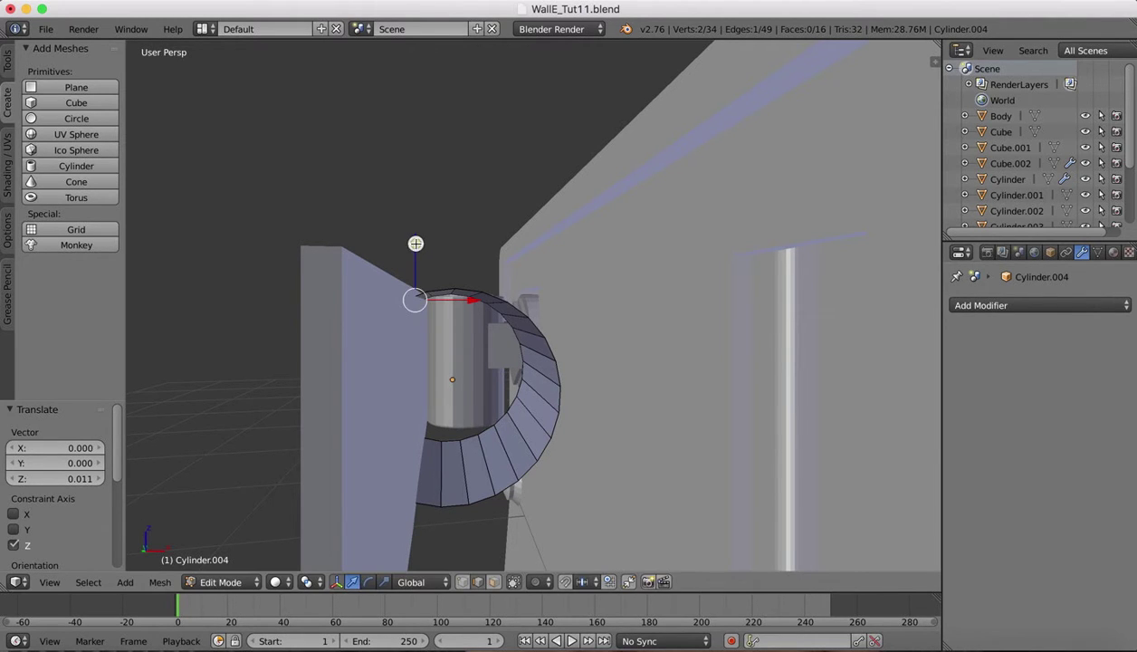
Step: Check the arm's inner side and wrist joint on both arms in walle basic.jpg, and return to Blender
{"action": "left_click", "coordinate": [933, 646]}
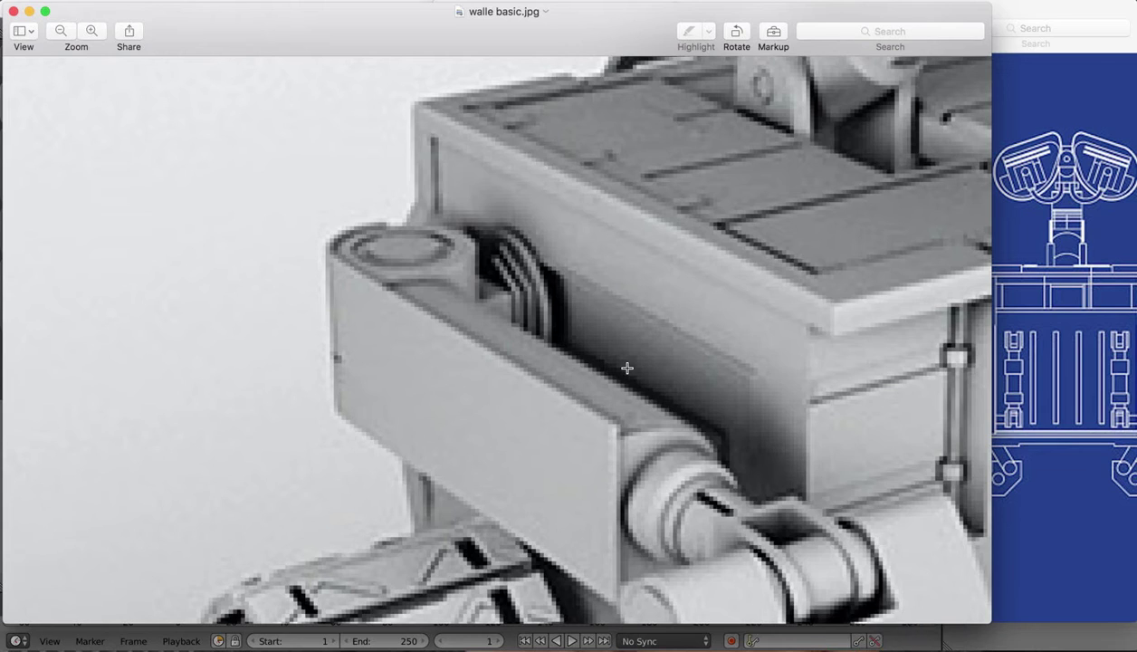
{"action": "scroll", "coordinate": [760, 373], "scroll_direction": "right", "scroll_amount": 10}
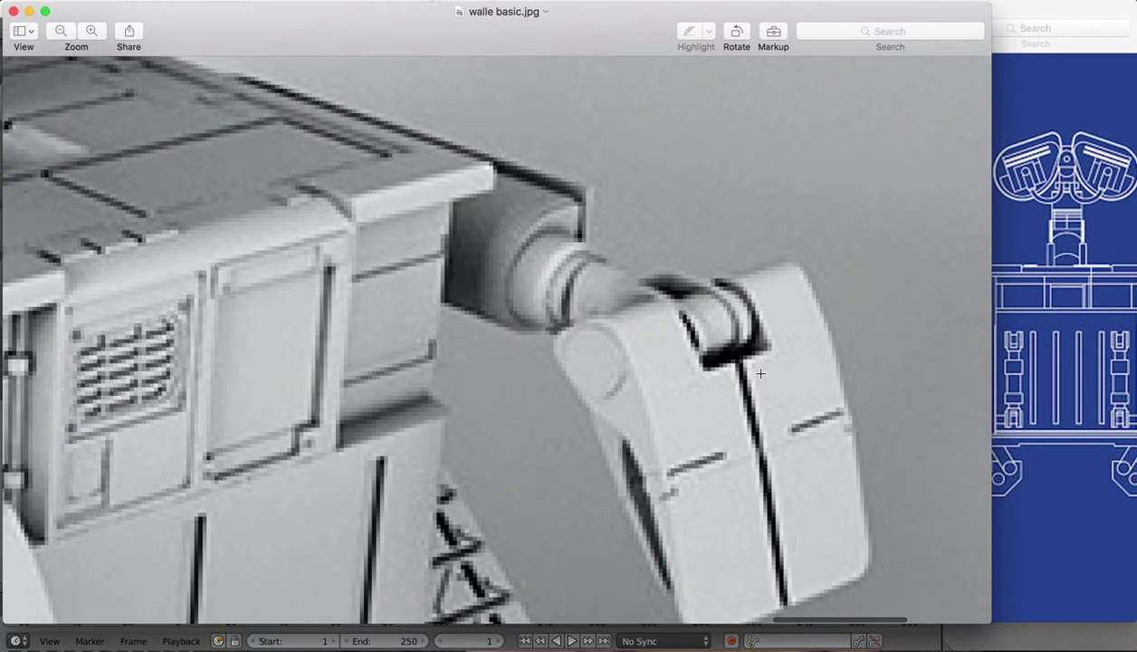
{"action": "scroll", "coordinate": [760, 373], "scroll_direction": "left", "scroll_amount": 10}
{"action": "left_click", "coordinate": [890, 647]}
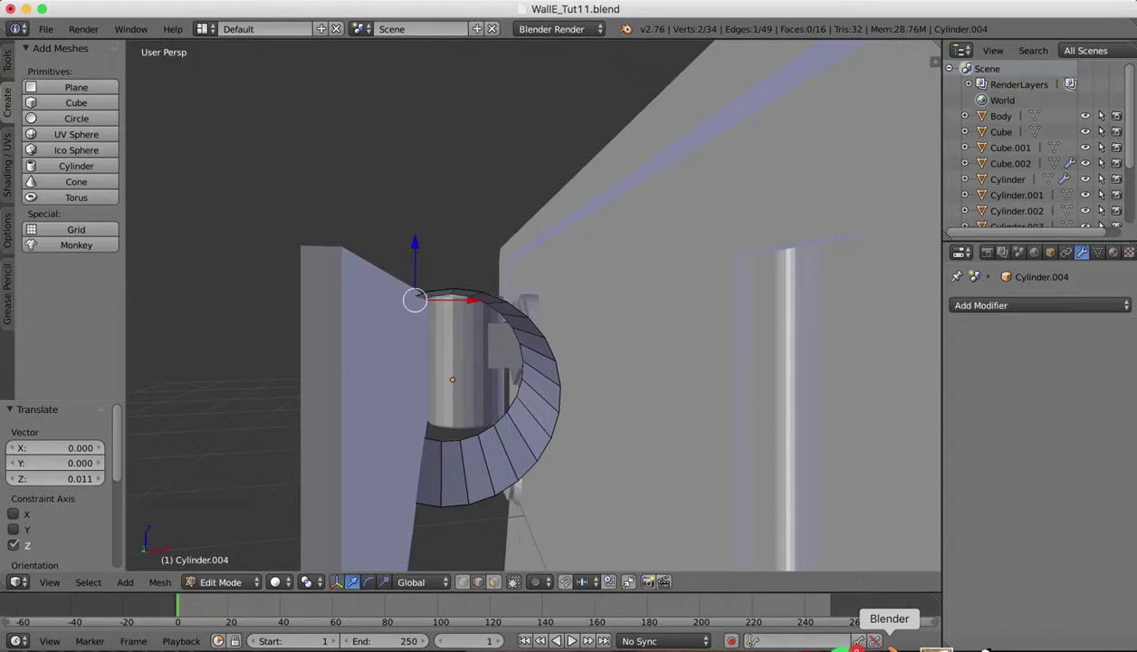
Step: Return the cut cylinder to Object Mode and stretch it along the global Y axis by about 2.186
{"action": "scroll", "coordinate": [504, 303], "scroll_direction": "down", "scroll_amount": 4}
{"action": "scroll", "coordinate": [504, 303], "scroll_direction": "left", "scroll_amount": 10}
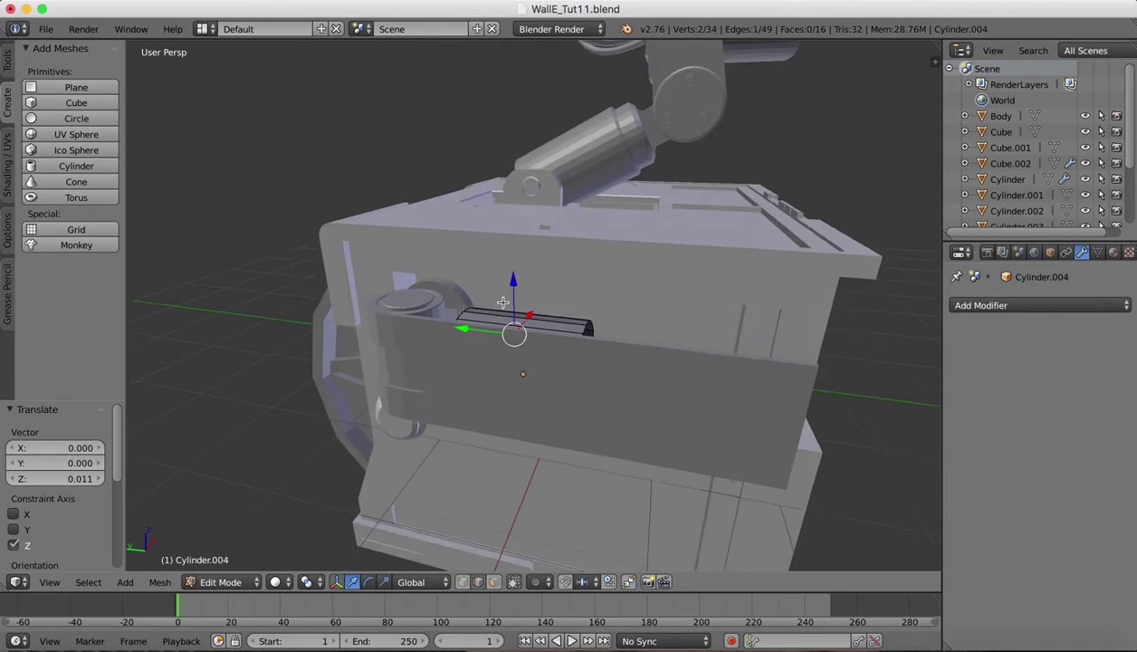
{"action": "left_click", "coordinate": [220, 583]}
{"action": "left_click", "coordinate": [217, 562]}
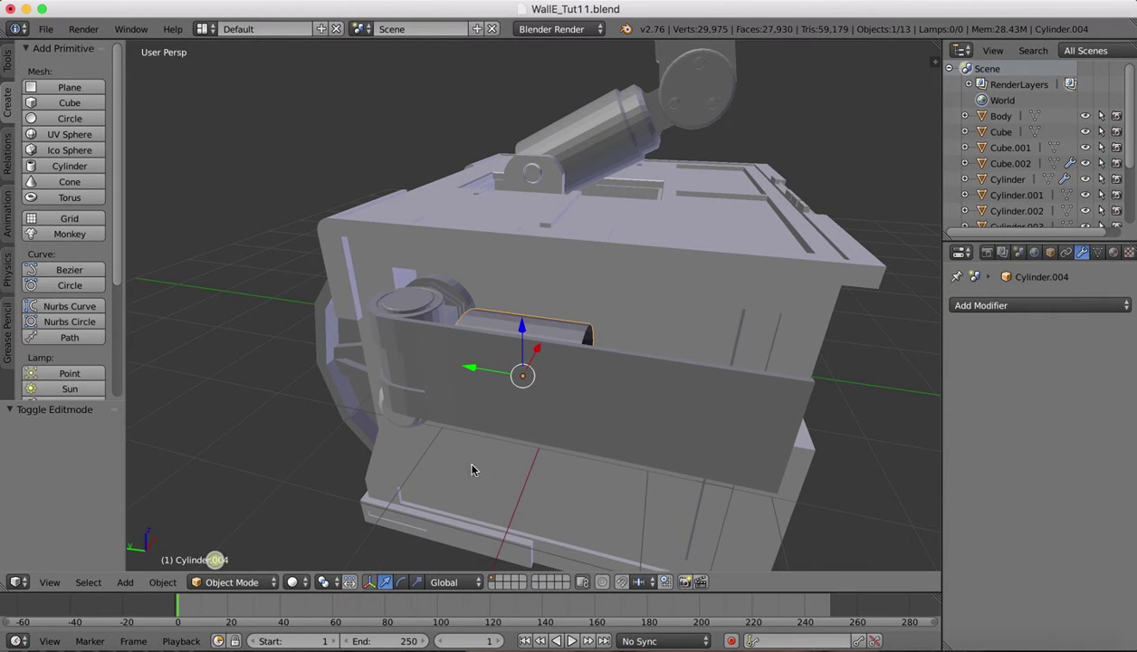
{"action": "key", "text": "s"}
{"action": "key", "text": "x"}
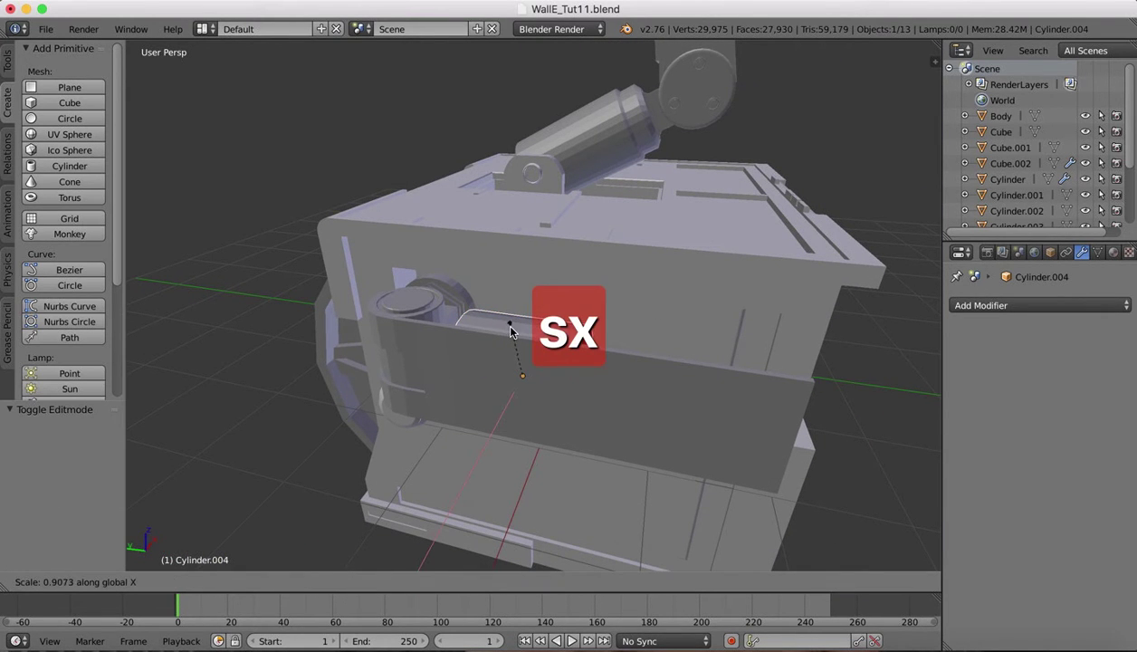
{"action": "key", "text": "z"}
{"action": "key", "text": "y"}
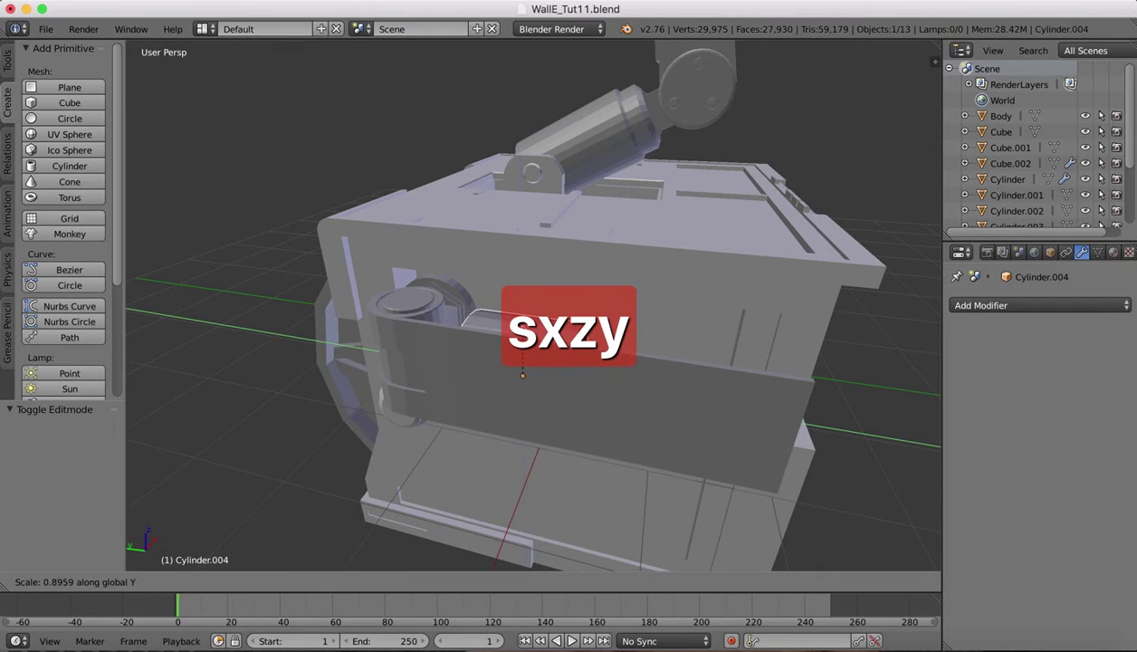
{"action": "left_click", "coordinate": [435, 296]}
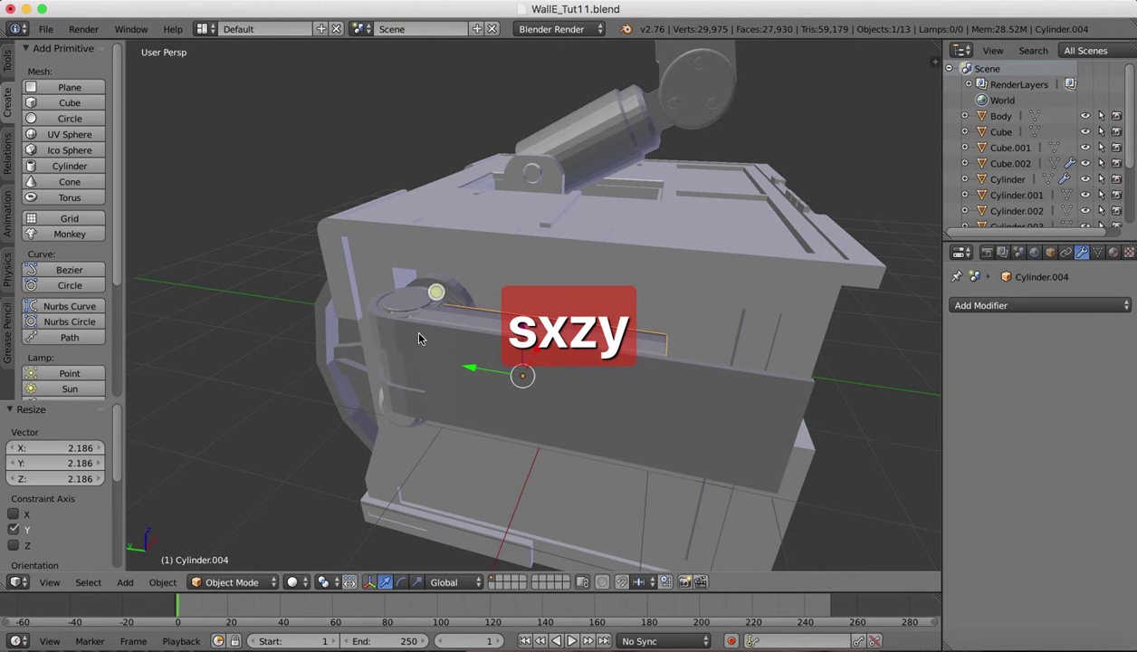
Step: Move the cut cylinder -0.476 along Y, stretch it by 1.314 along global Y, and nudge it another -0.011 along Y
{"action": "left_click_drag", "start_coordinate": [470, 371], "coordinate": [537, 375]}
{"action": "key", "text": "s"}
{"action": "key", "text": "y"}
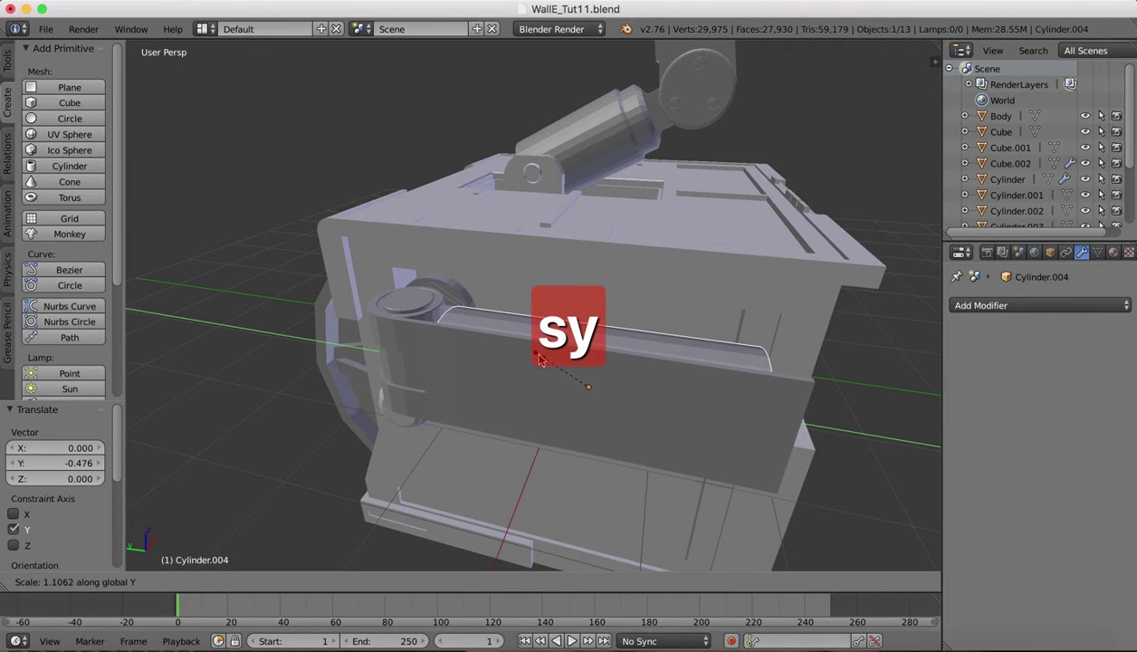
{"action": "left_click", "coordinate": [538, 342]}
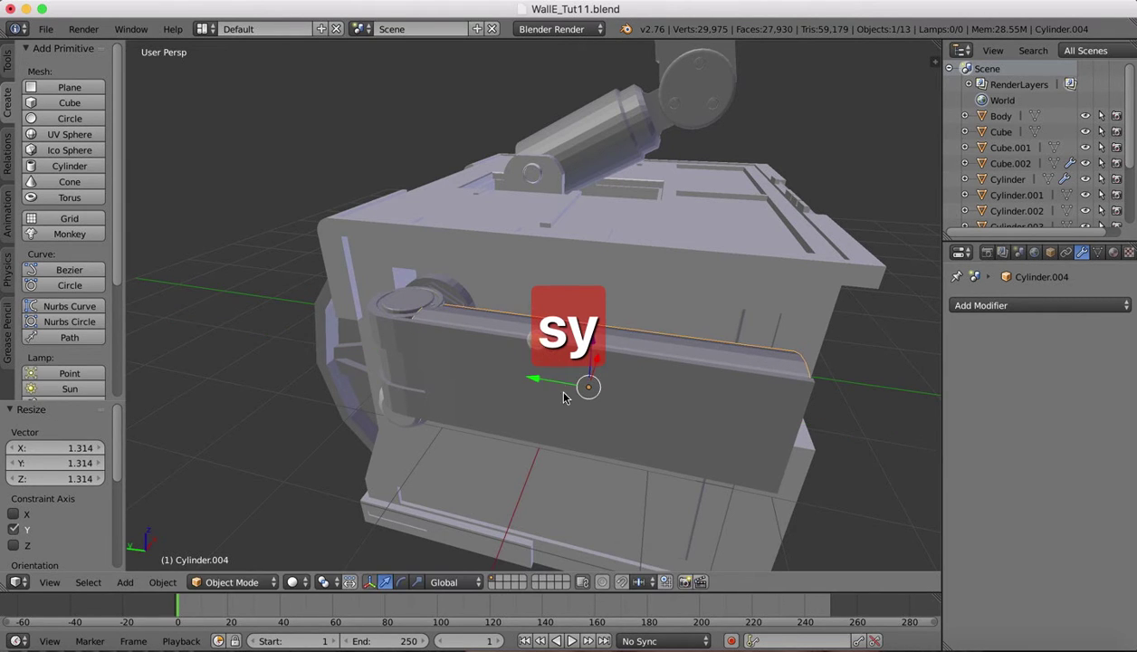
{"action": "left_click_drag", "start_coordinate": [535, 383], "coordinate": [538, 383]}
Step: Scale the cut cylinder by 0.883 along global Z so it sits within the height of the arm panel
{"action": "scroll", "coordinate": [561, 329], "scroll_direction": "right", "scroll_amount": 10}
{"action": "scroll", "coordinate": [562, 330], "scroll_direction": "left", "scroll_amount": 10}
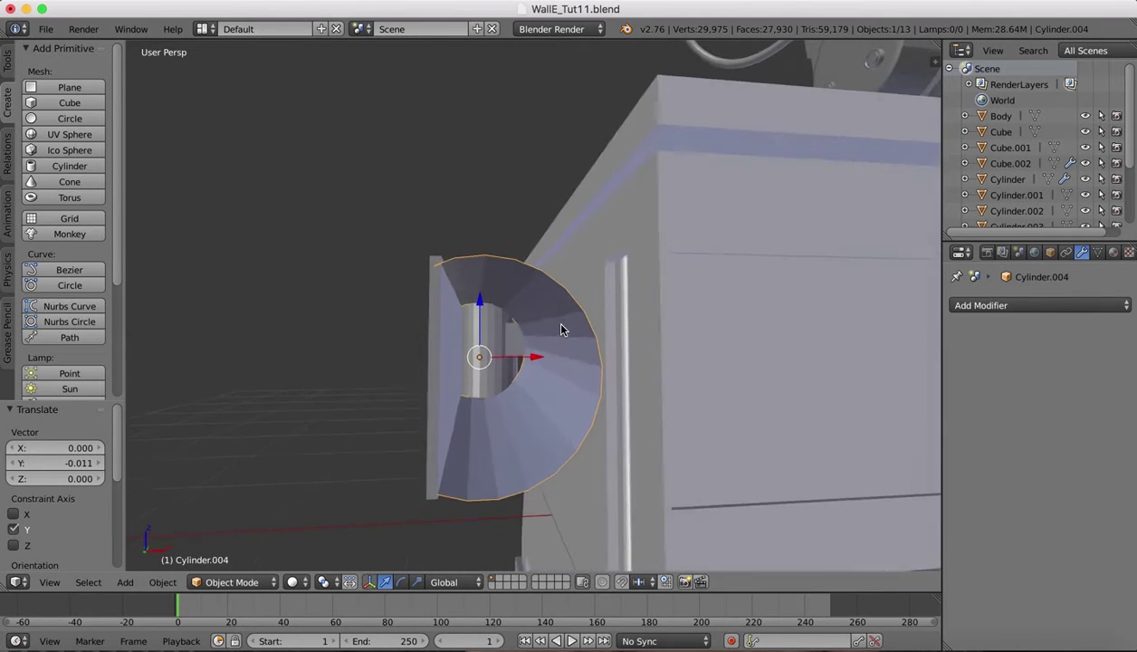
{"action": "scroll", "coordinate": [562, 330], "scroll_direction": "left", "scroll_amount": 10}
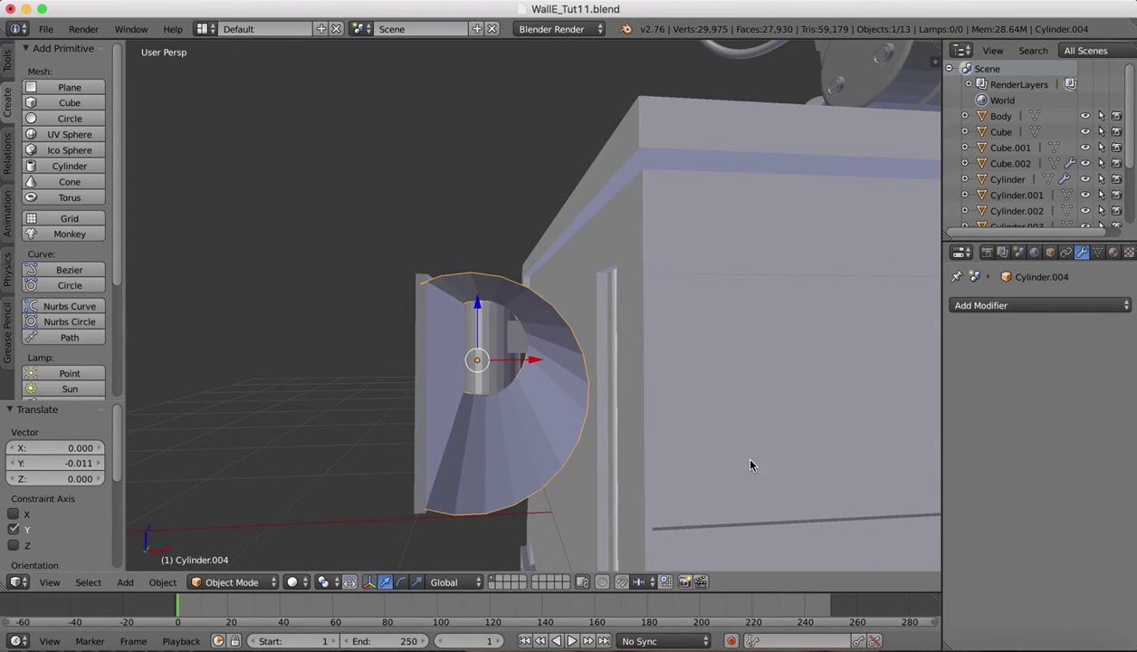
{"action": "key", "text": "s"}
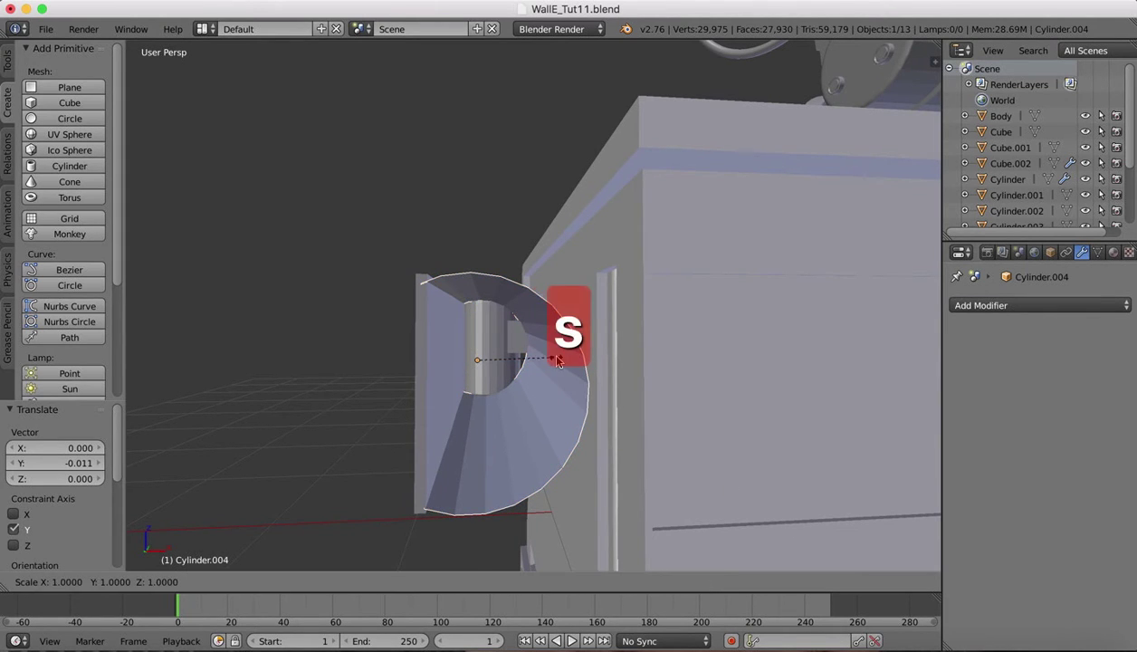
{"action": "key", "text": "z"}
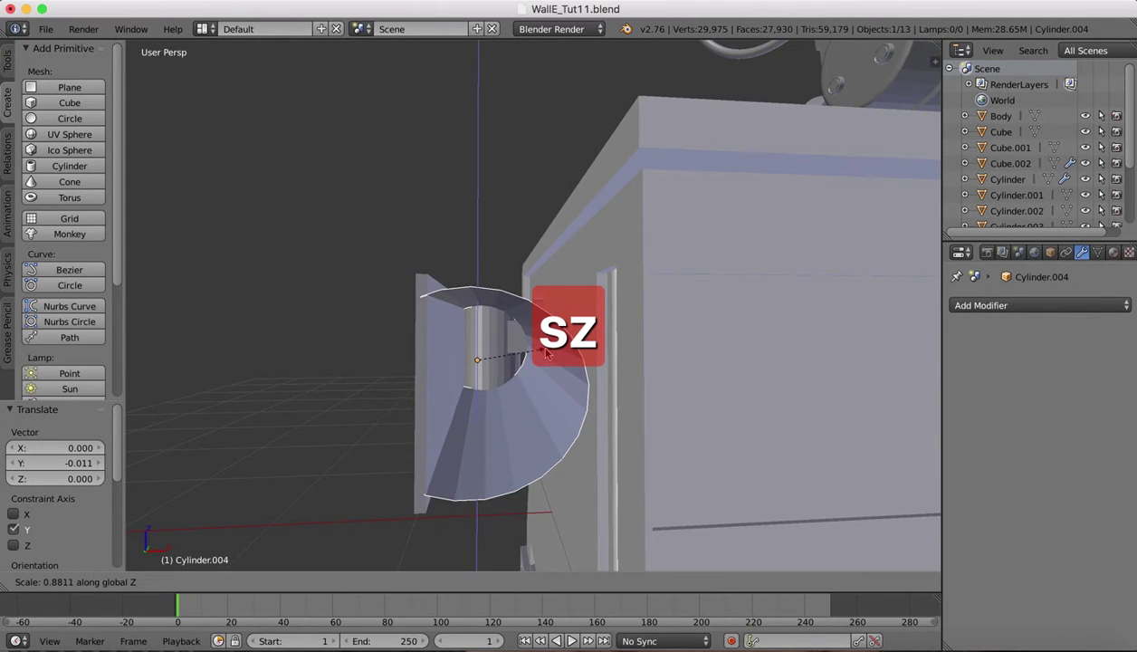
{"action": "left_click", "coordinate": [545, 347]}
{"action": "scroll", "coordinate": [545, 348], "scroll_direction": "up", "scroll_amount": 5}
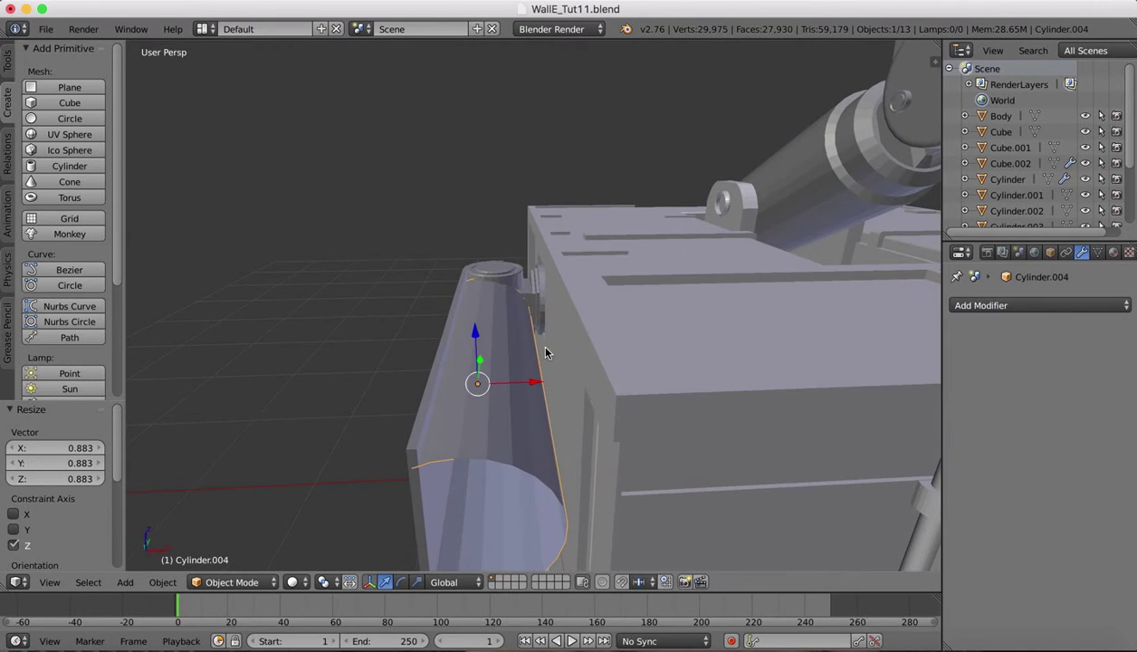
Step: Shift the cylinder 0.118 along Y, stretch it by 1.090 along global Y, and nudge it -0.029 along Y
{"action": "middle_click_drag", "start_coordinate": [546, 353], "coordinate": [646, 433]}
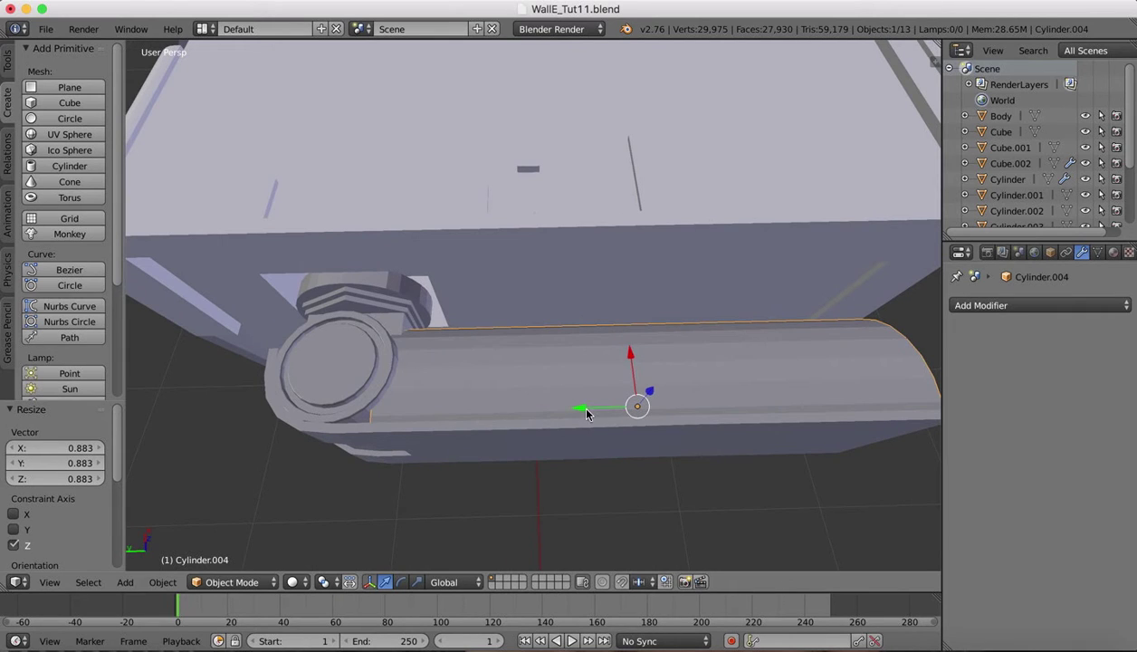
{"action": "left_click_drag", "start_coordinate": [584, 409], "coordinate": [561, 411]}
{"action": "middle_click_drag", "start_coordinate": [562, 411], "coordinate": [509, 323]}
{"action": "scroll", "coordinate": [497, 360], "scroll_direction": "down", "scroll_amount": 4}
{"action": "key", "text": "s"}
{"action": "key", "text": "y"}
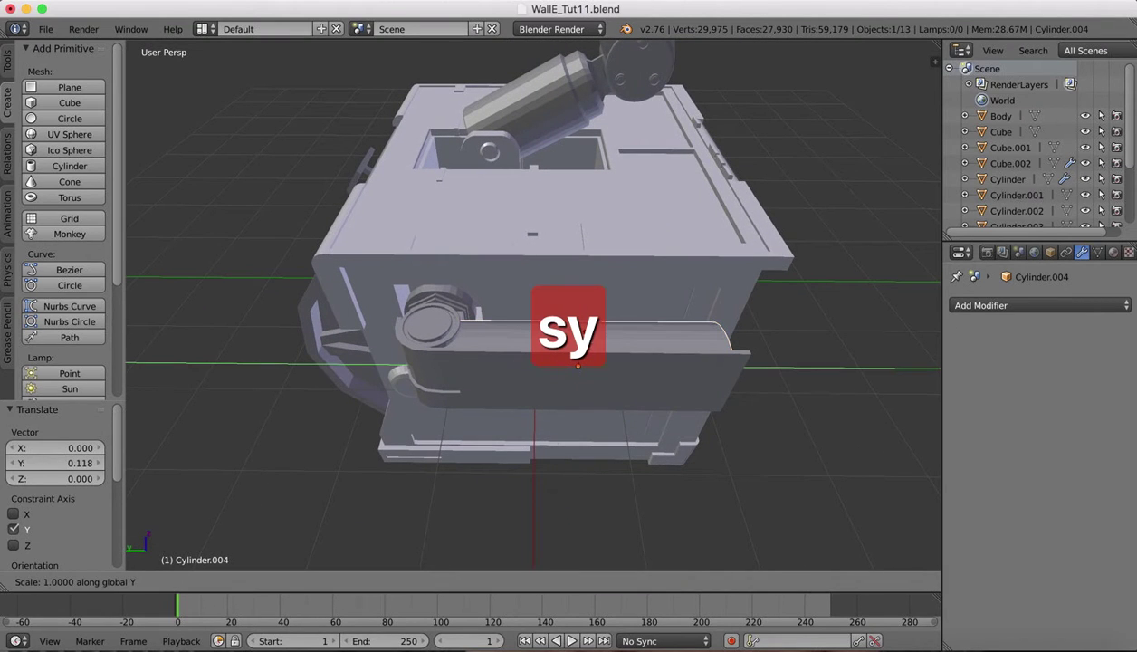
{"action": "left_click", "coordinate": [594, 341]}
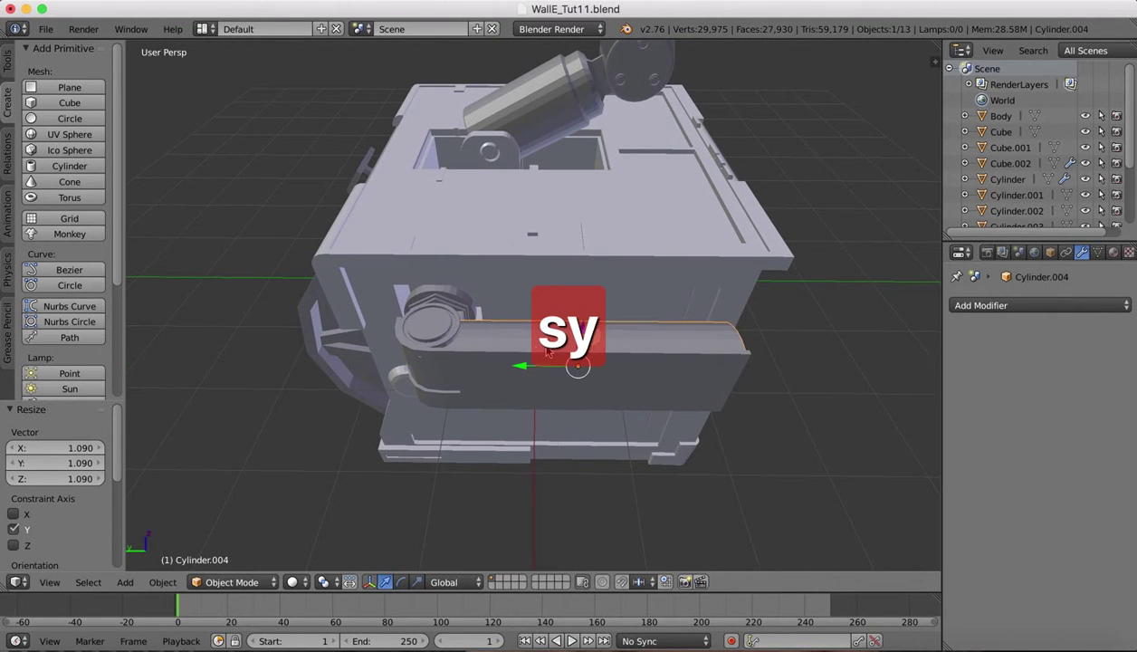
{"action": "left_click_drag", "start_coordinate": [521, 363], "coordinate": [523, 366]}
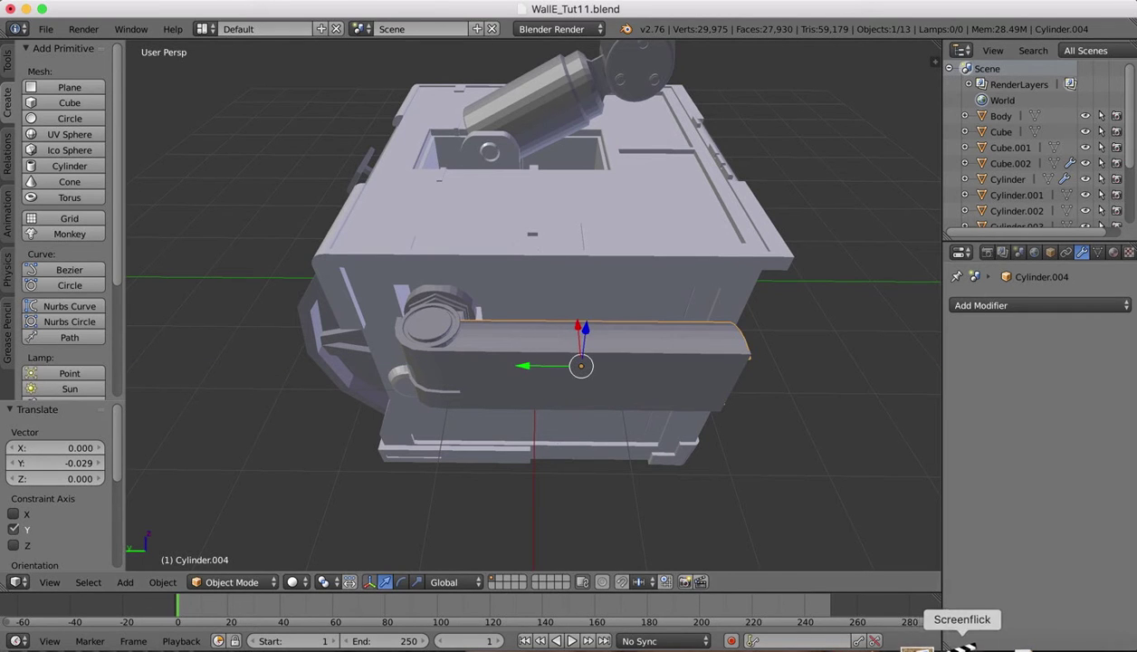
Step: After a glance at walle basic.jpg, shorten the cylinder along Y by about 0.96 in Top view and move it 0.007 along Y
{"action": "left_click", "coordinate": [918, 645]}
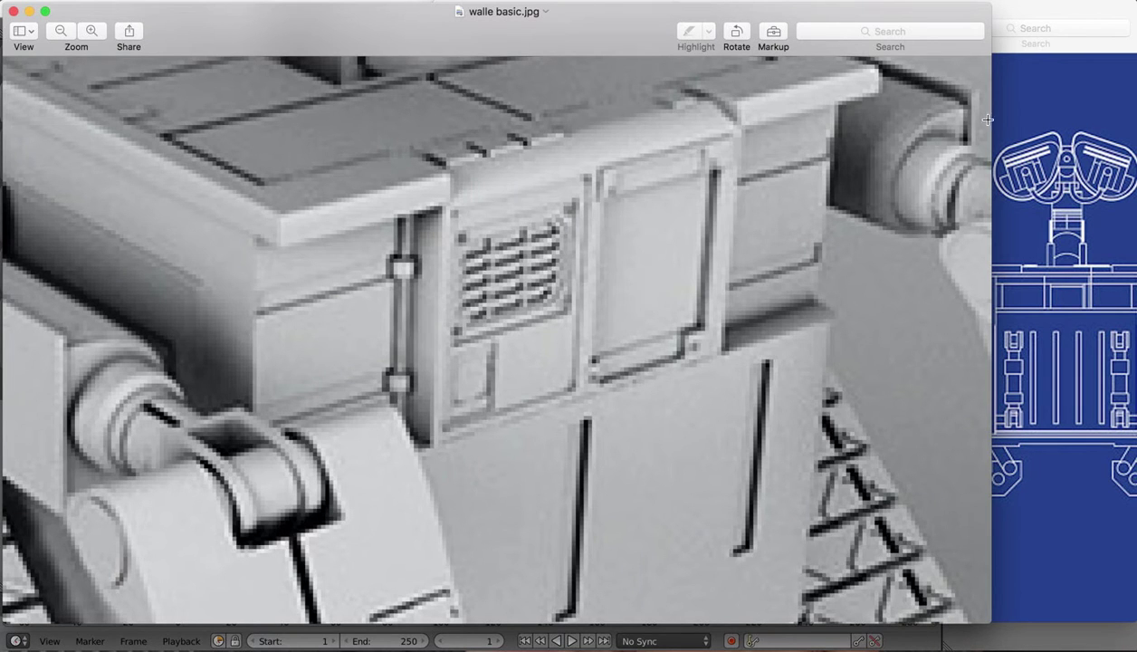
{"action": "left_click", "coordinate": [887, 642]}
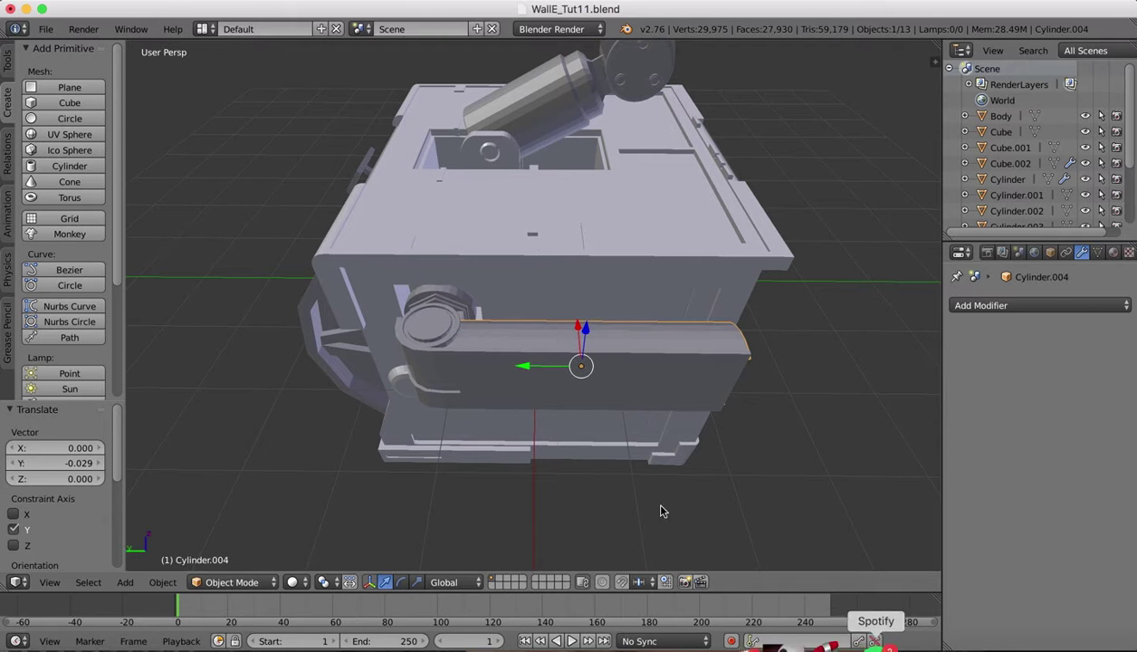
{"action": "left_click", "coordinate": [49, 583]}
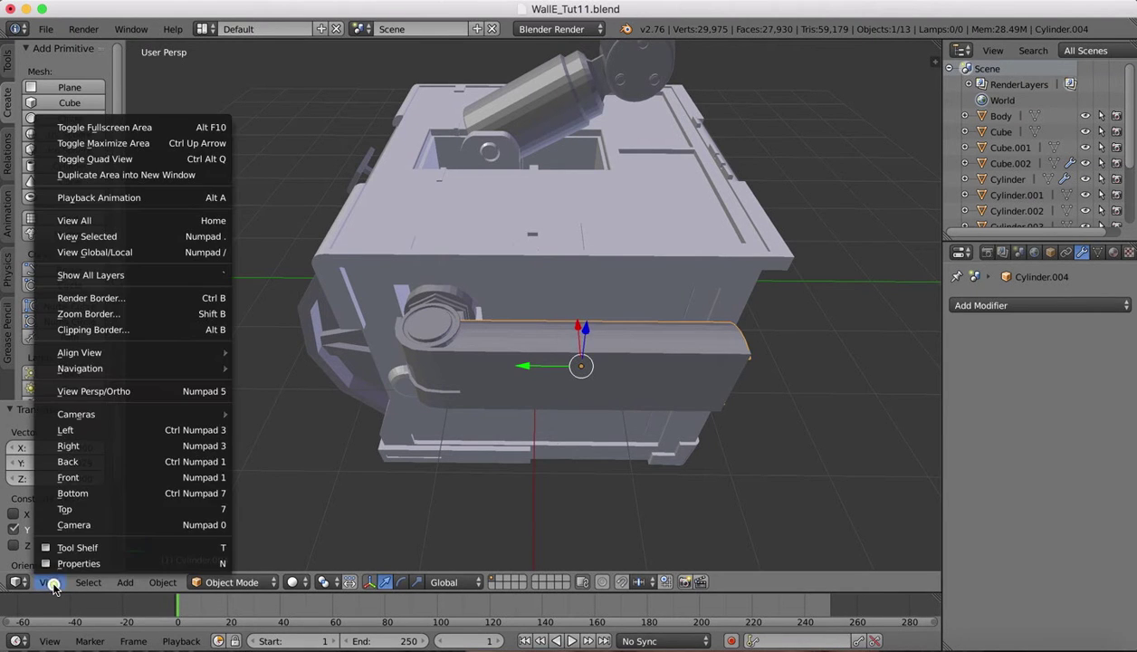
{"action": "left_click", "coordinate": [65, 508]}
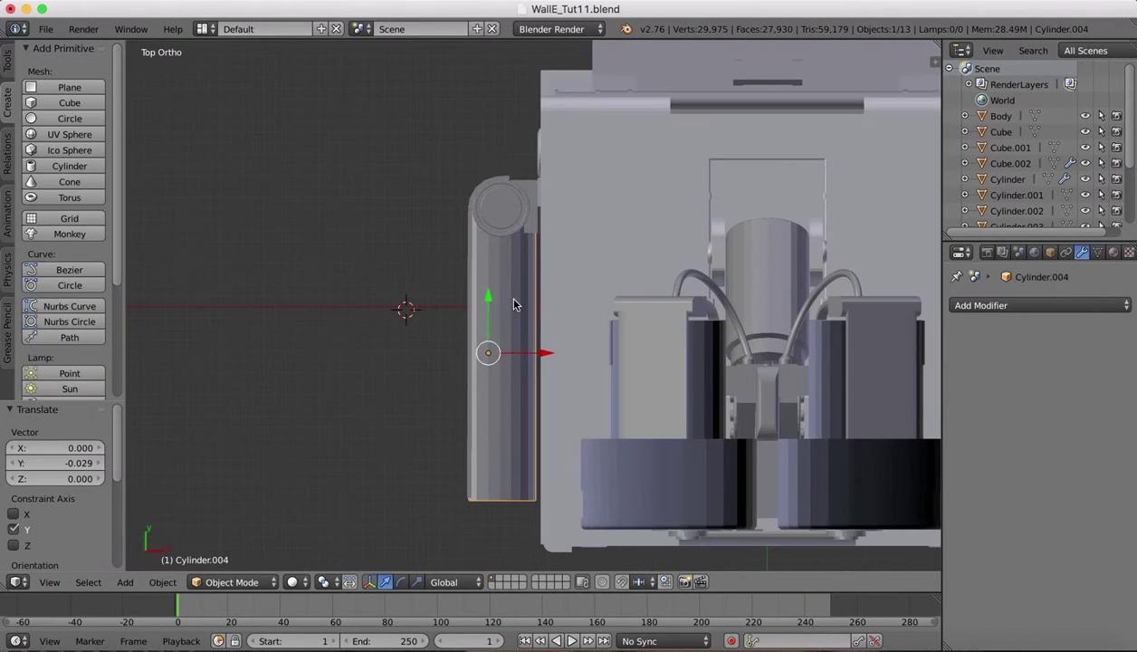
{"action": "key", "text": "s"}
{"action": "key", "text": "y"}
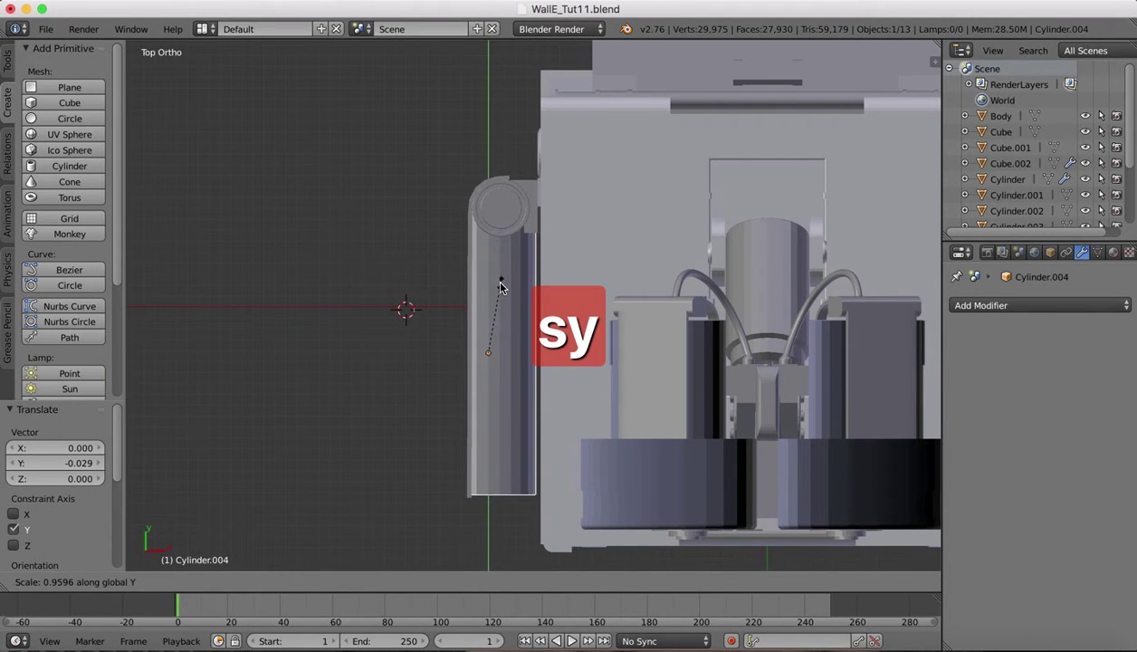
{"action": "left_click", "coordinate": [500, 282]}
{"action": "left_click_drag", "start_coordinate": [486, 301], "coordinate": [486, 297]}
Step: Select the edge loop around the cylinder's open front end in Edit Mode and close it with a single face
{"action": "middle_click_drag", "start_coordinate": [486, 301], "coordinate": [398, 269]}
{"action": "scroll", "coordinate": [399, 273], "scroll_direction": "left", "scroll_amount": 10}
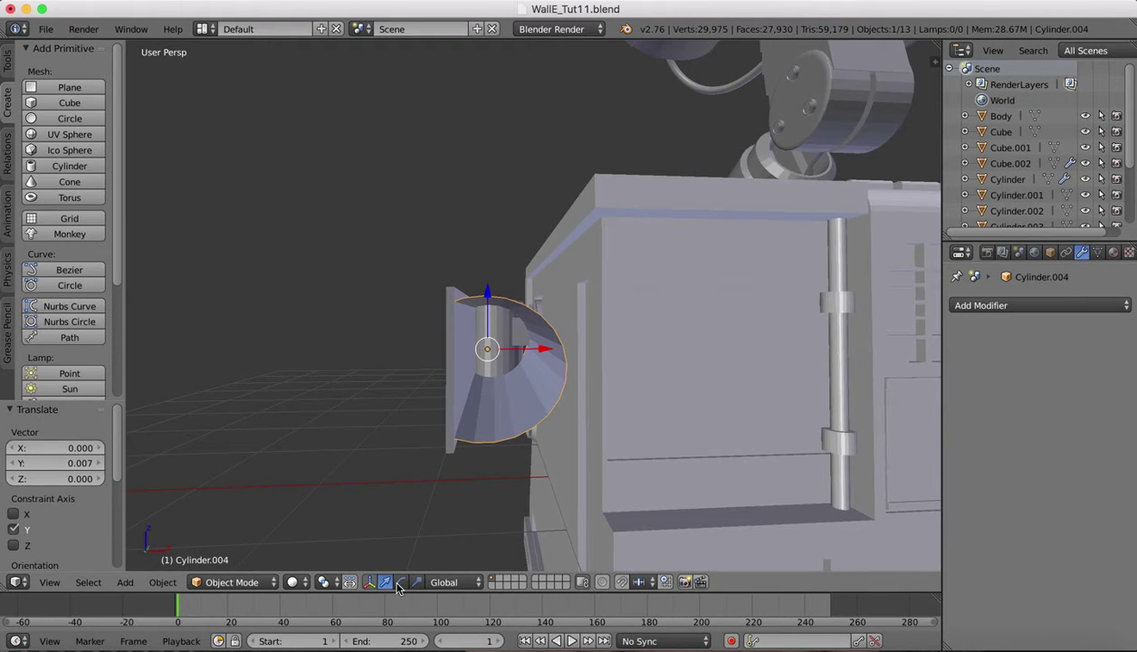
{"action": "left_click", "coordinate": [244, 584]}
{"action": "left_click", "coordinate": [238, 547]}
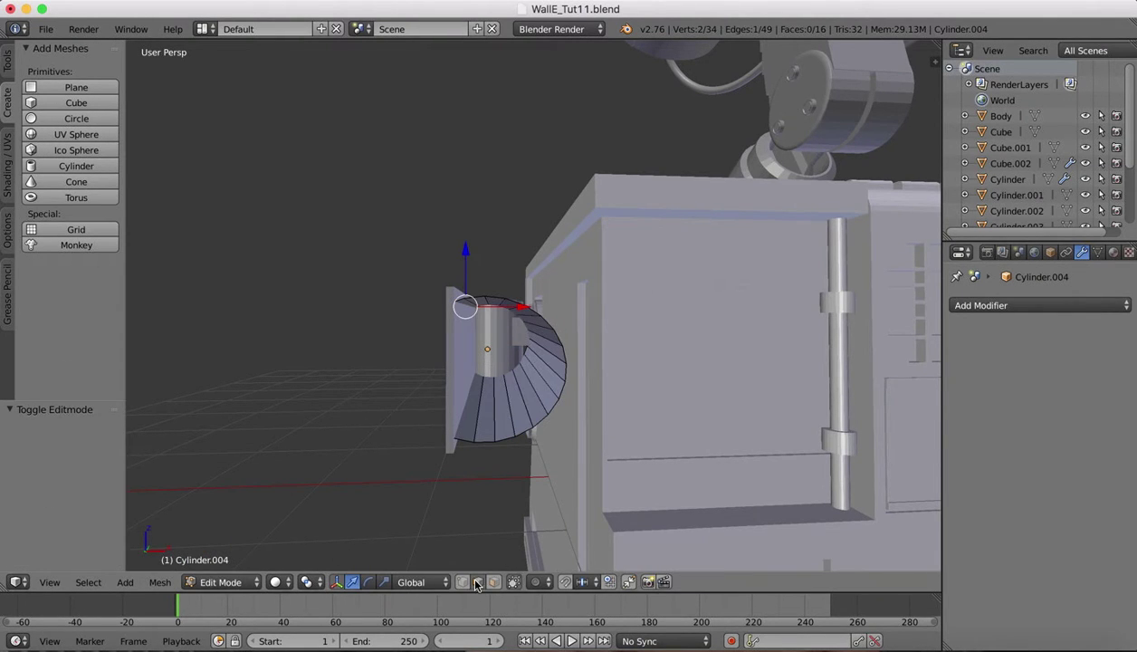
{"action": "left_click", "coordinate": [567, 371]}
{"action": "left_click", "coordinate": [88, 582]}
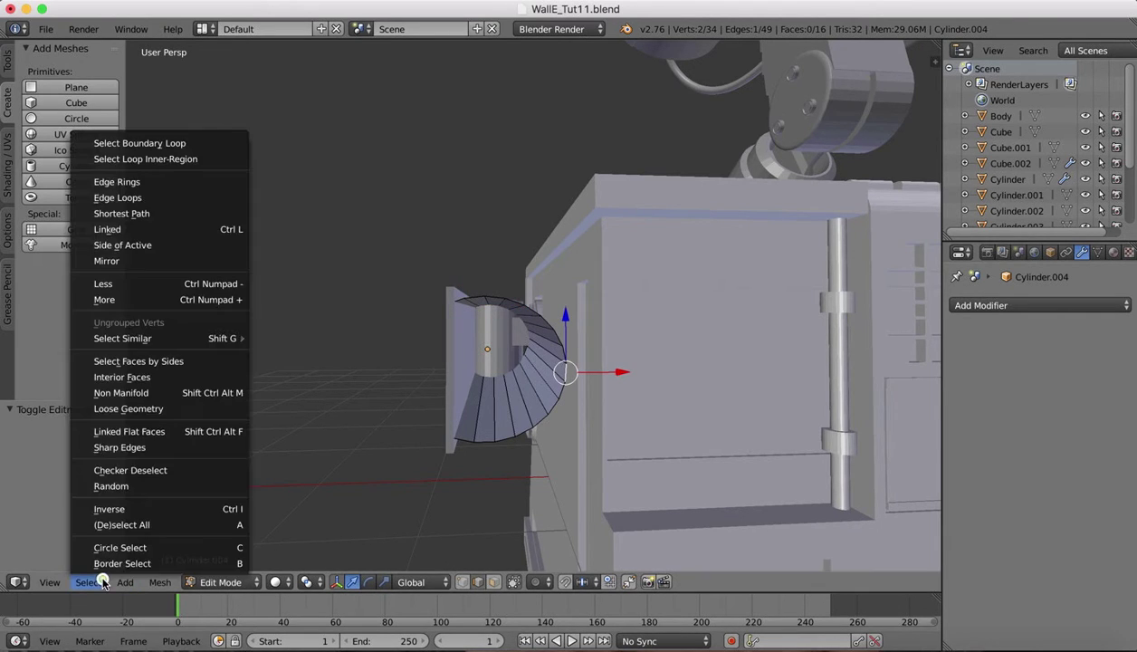
{"action": "left_click", "coordinate": [134, 199]}
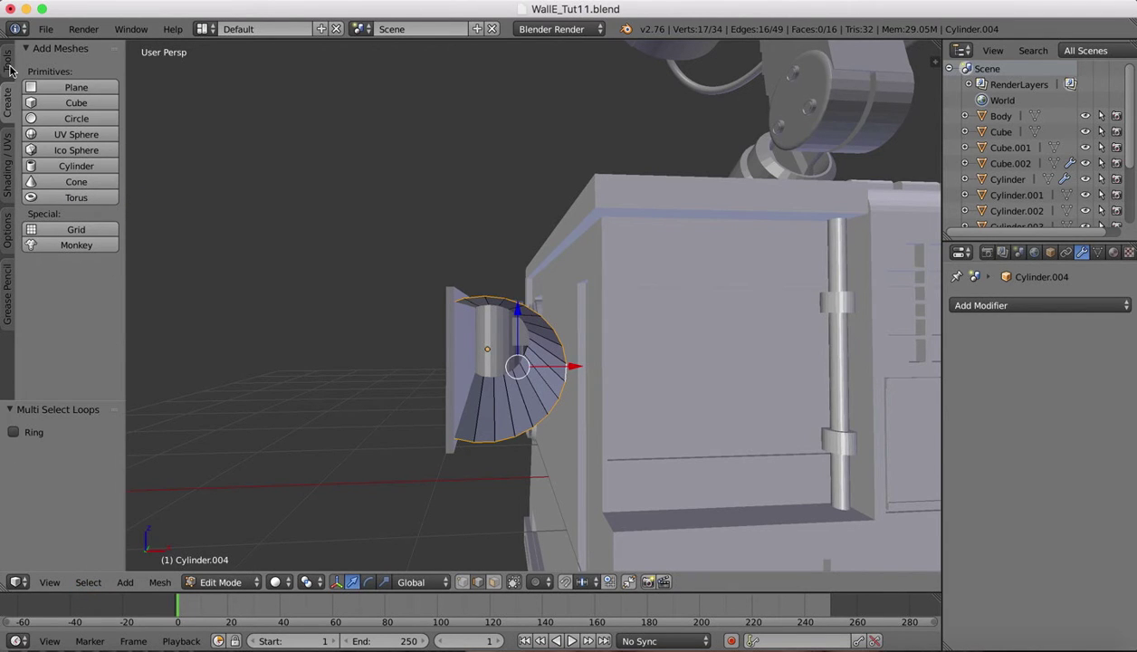
{"action": "left_click", "coordinate": [9, 70]}
{"action": "left_click", "coordinate": [65, 340]}
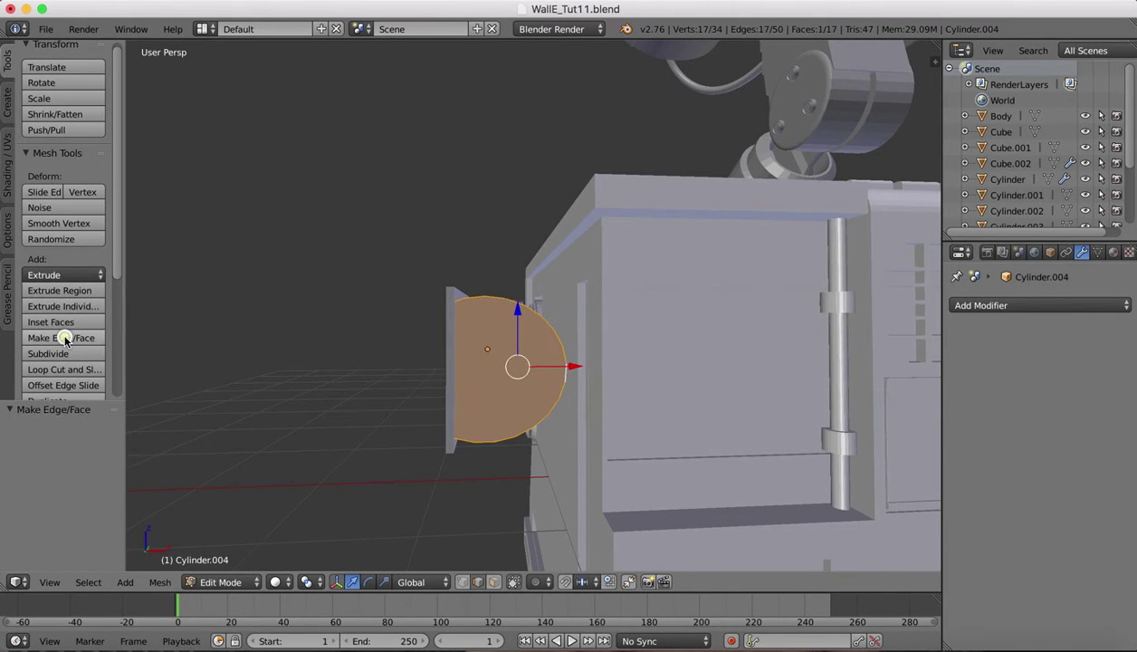
Step: Examine from several angles how the cylinder's closed front end meets the arm panel
{"action": "scroll", "coordinate": [484, 191], "scroll_direction": "up", "scroll_amount": 5}
{"action": "scroll", "coordinate": [484, 191], "scroll_direction": "left", "scroll_amount": 4}
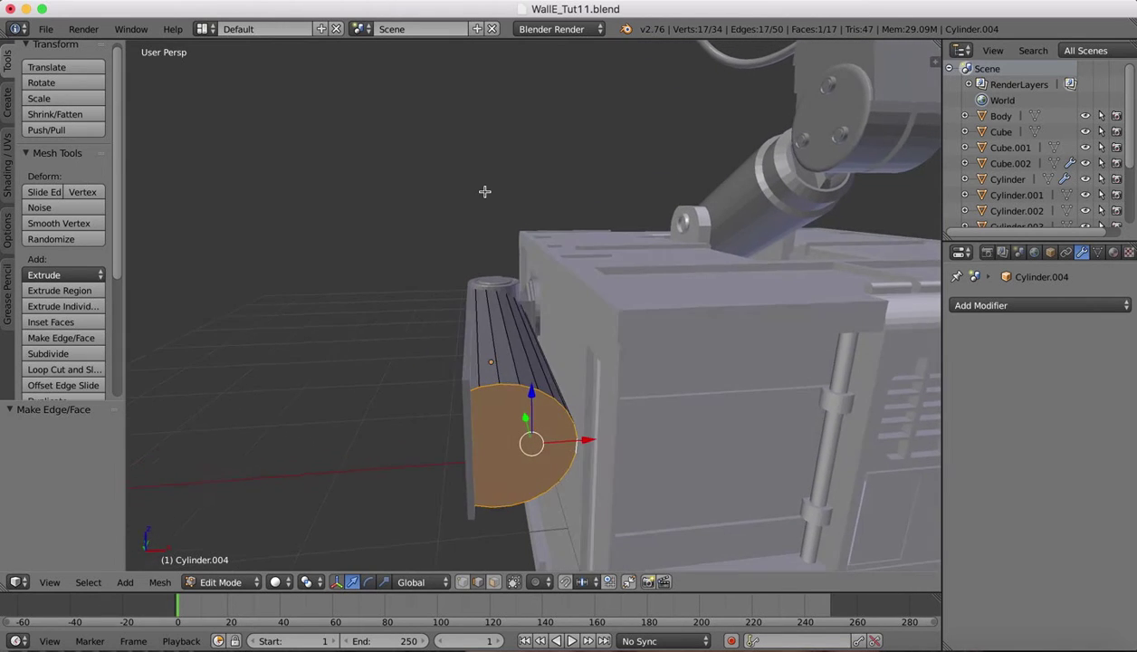
{"action": "scroll", "coordinate": [484, 191], "scroll_direction": "down", "scroll_amount": 3}
{"action": "scroll", "coordinate": [484, 191], "scroll_direction": "right", "scroll_amount": 4}
{"action": "scroll", "coordinate": [484, 191], "scroll_direction": "left", "scroll_amount": 6}
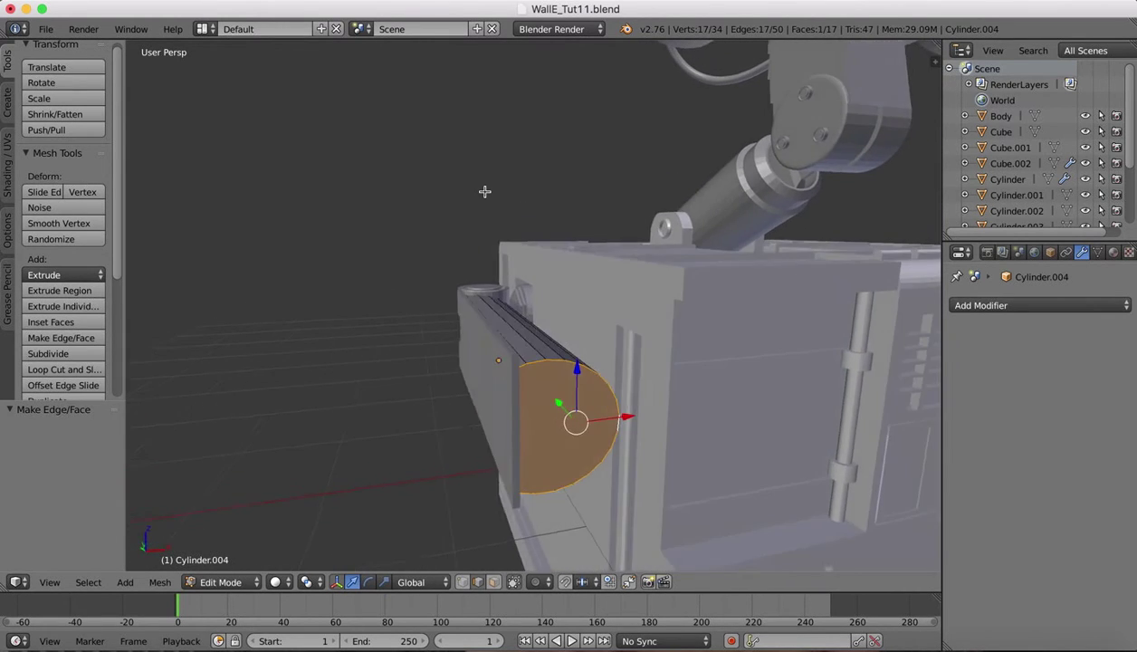
{"action": "scroll", "coordinate": [484, 191], "scroll_direction": "right", "scroll_amount": 5}
{"action": "scroll", "coordinate": [485, 191], "scroll_direction": "left", "scroll_amount": 5}
{"action": "scroll", "coordinate": [485, 191], "scroll_direction": "up", "scroll_amount": 4}
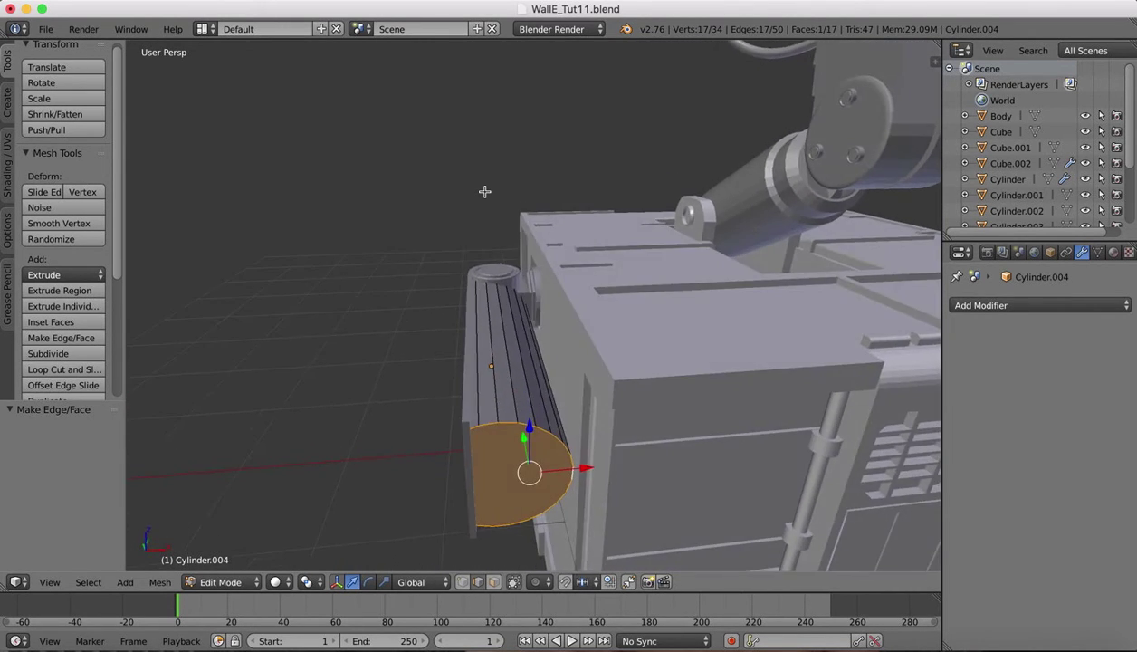
{"action": "scroll", "coordinate": [486, 191], "scroll_direction": "left", "scroll_amount": 3}
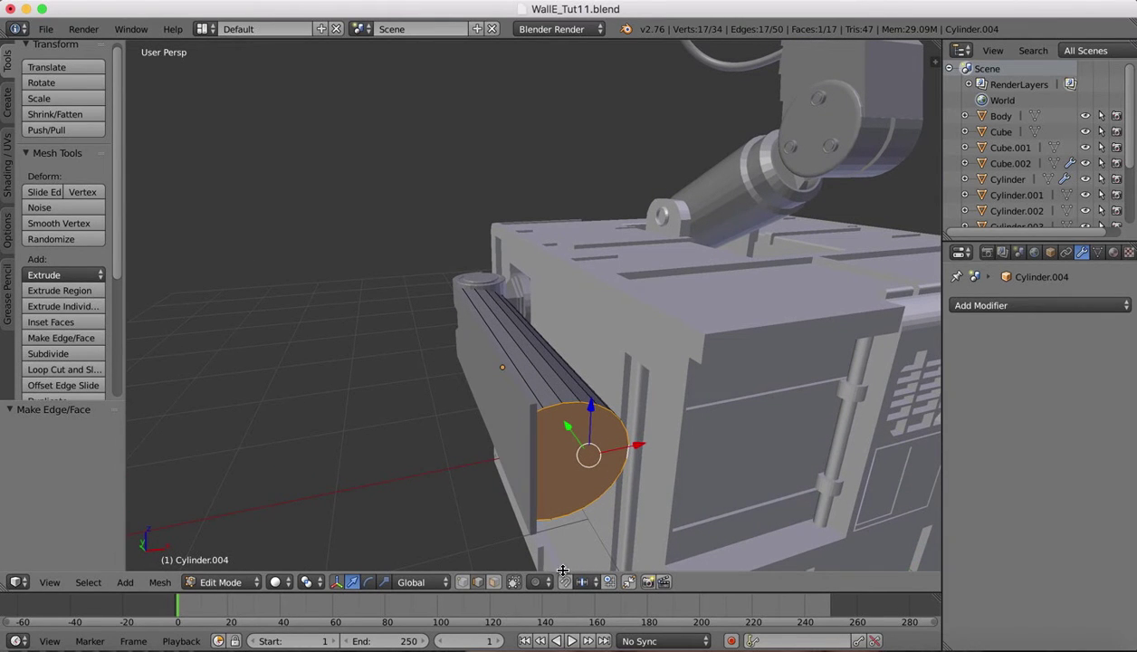
Step: Leave Edit Mode on the cylinder and open the arm panel object for editing in face selection mode
{"action": "left_click", "coordinate": [197, 576]}
{"action": "left_click", "coordinate": [213, 558]}
{"action": "left_click", "coordinate": [517, 417]}
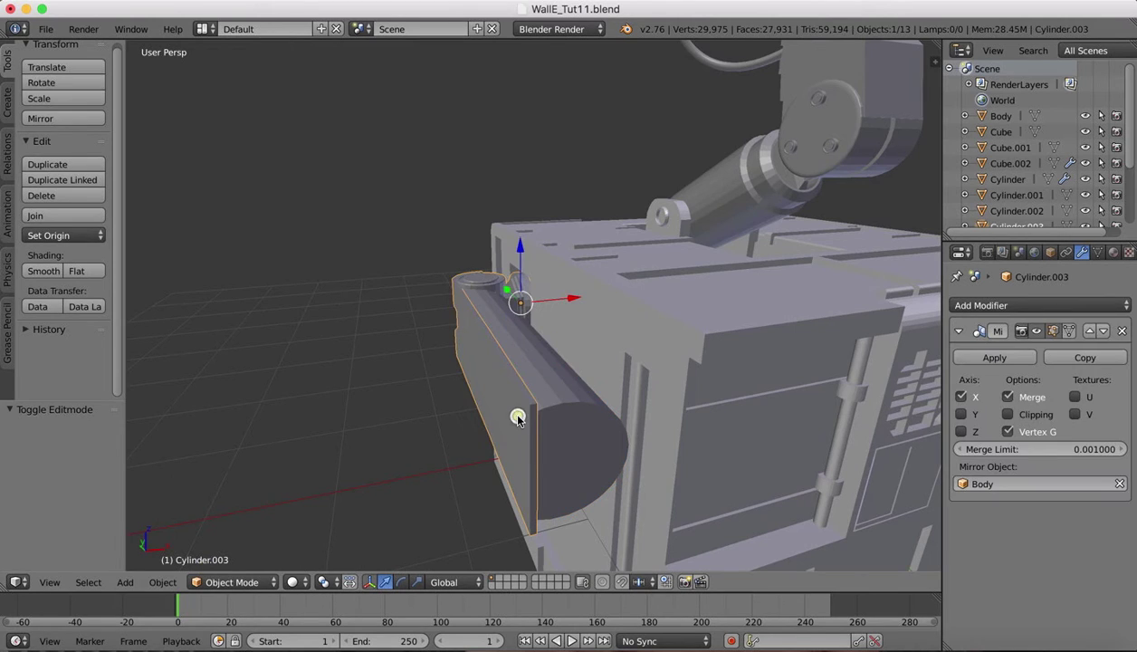
{"action": "left_click", "coordinate": [232, 582]}
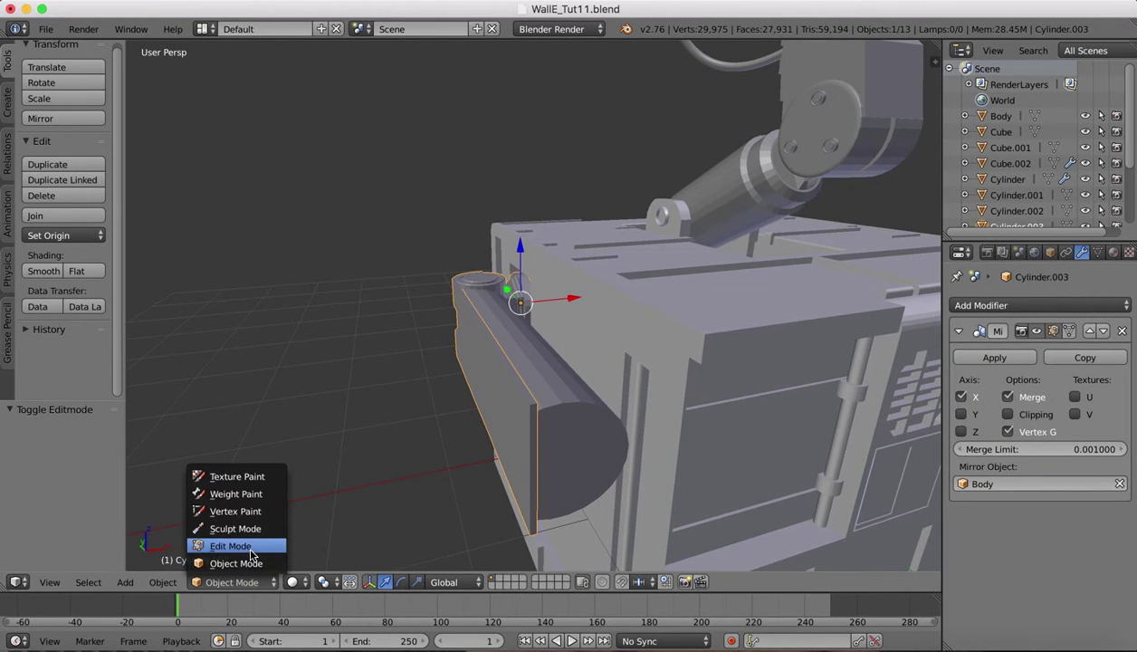
{"action": "left_click", "coordinate": [237, 544]}
{"action": "scroll", "coordinate": [570, 370], "scroll_direction": "left", "scroll_amount": 2}
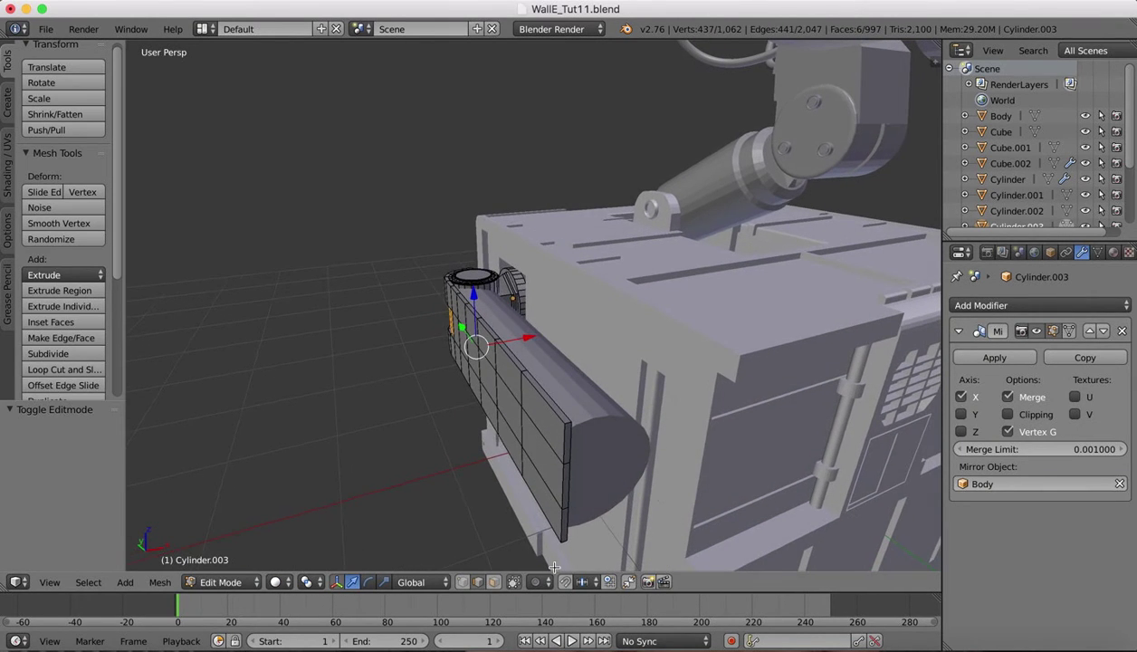
{"action": "left_click", "coordinate": [494, 583]}
Step: Select the narrow faces along the straight part of the arm panel's upper edge, from the front end towards the joint
{"action": "right_click", "coordinate": [534, 383]}
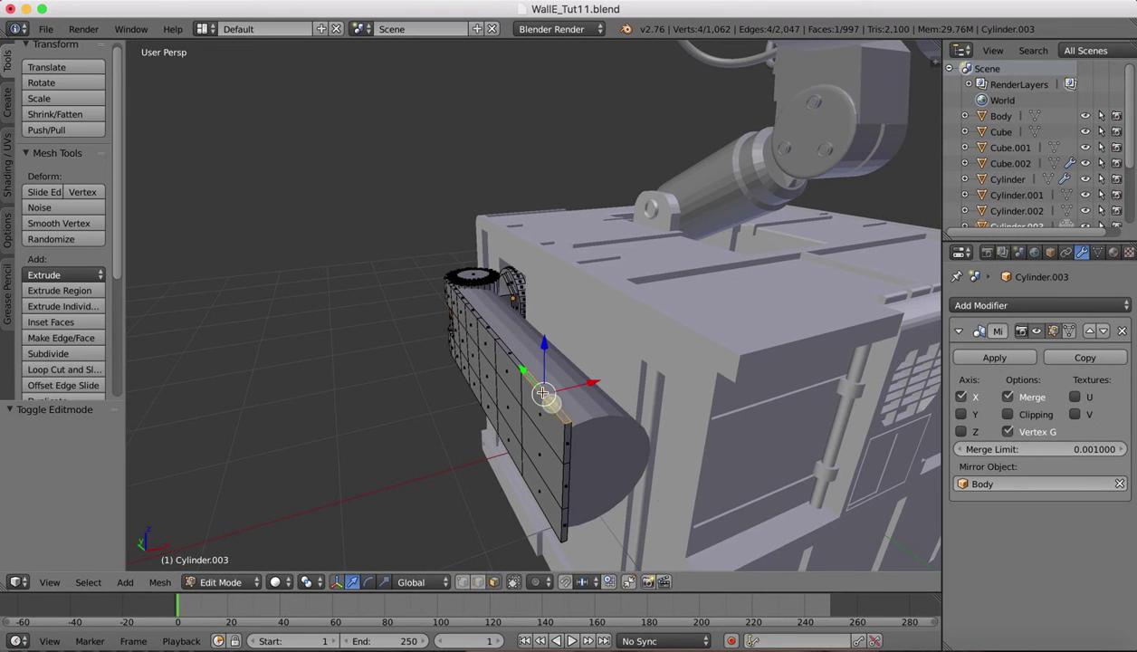
{"action": "right_click", "coordinate": [511, 356], "text": "shift"}
{"action": "right_click", "coordinate": [486, 328], "text": "shift"}
{"action": "right_click", "coordinate": [469, 311], "text": "shift"}
{"action": "middle_click_drag", "start_coordinate": [475, 314], "coordinate": [474, 315]}
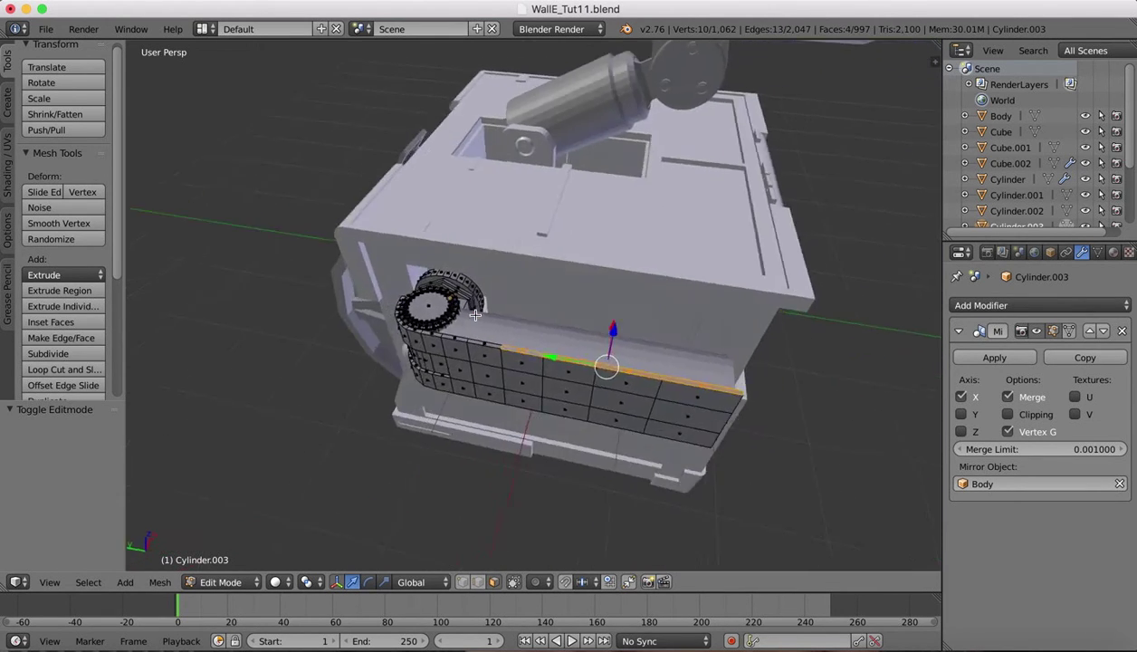
{"action": "middle_click_drag", "start_coordinate": [475, 316], "coordinate": [479, 317]}
{"action": "right_click", "coordinate": [487, 346], "text": "shift"}
{"action": "right_click", "coordinate": [446, 338], "text": "shift"}
Step: Add the upper-edge faces curving around the joint to the selection and lower the whole edge by 0.047 along Z
{"action": "scroll", "coordinate": [431, 336], "scroll_direction": "up", "scroll_amount": 3}
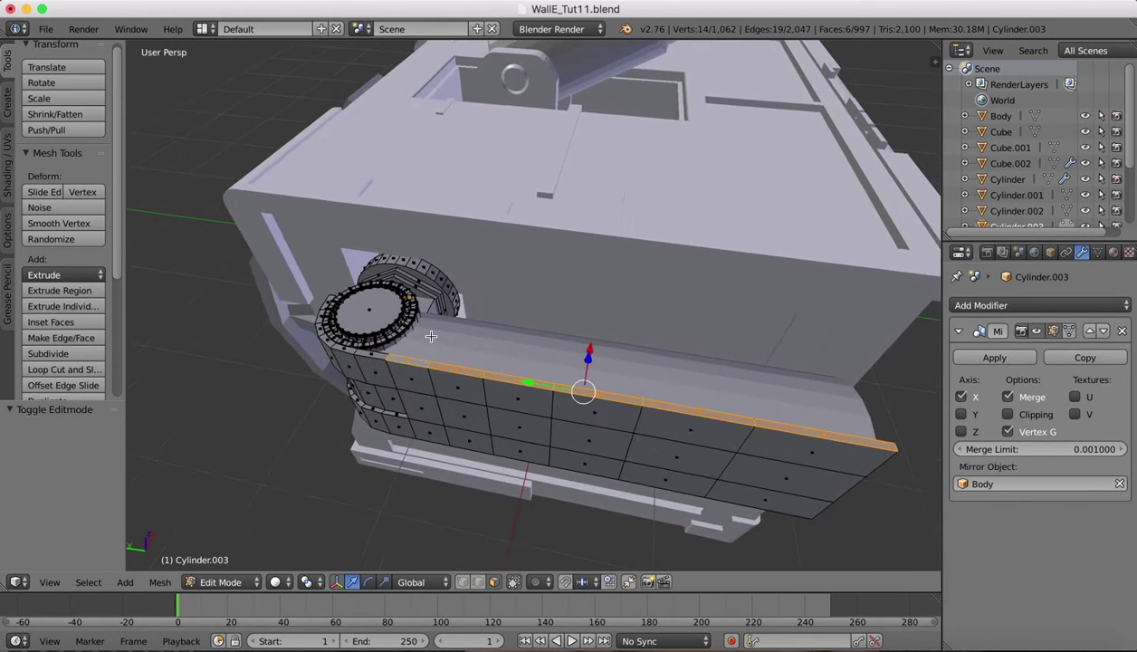
{"action": "right_click", "coordinate": [369, 352], "text": "shift"}
{"action": "right_click", "coordinate": [347, 349], "text": "shift"}
{"action": "right_click", "coordinate": [329, 338], "text": "shift"}
{"action": "right_click", "coordinate": [322, 331], "text": "shift"}
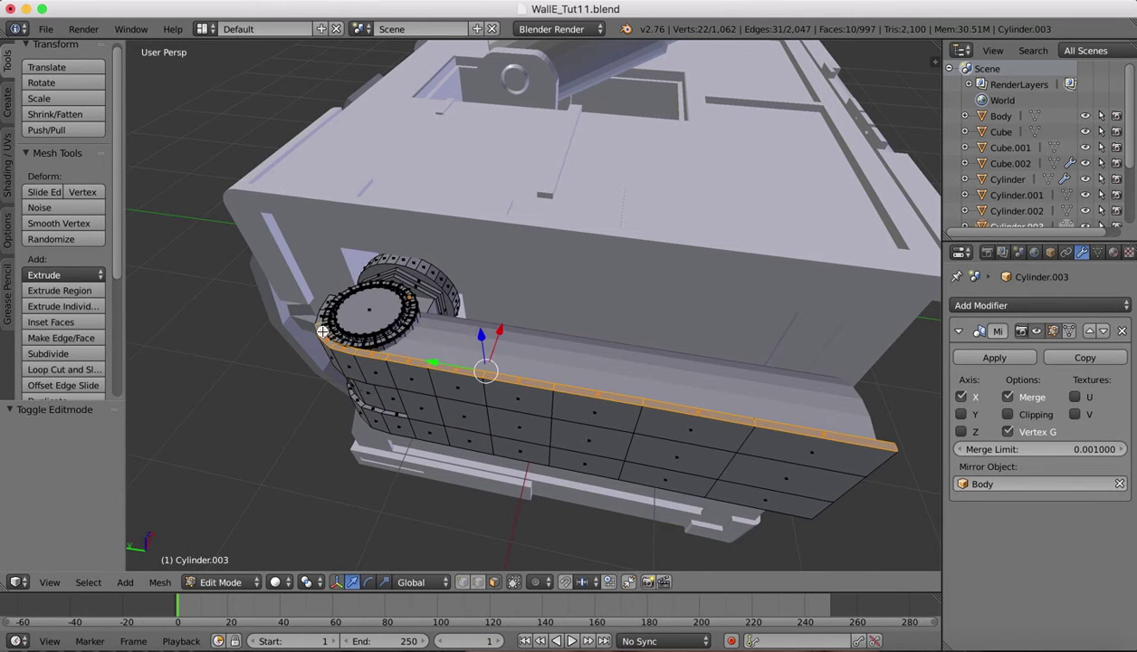
{"action": "right_click", "coordinate": [328, 299], "text": "shift"}
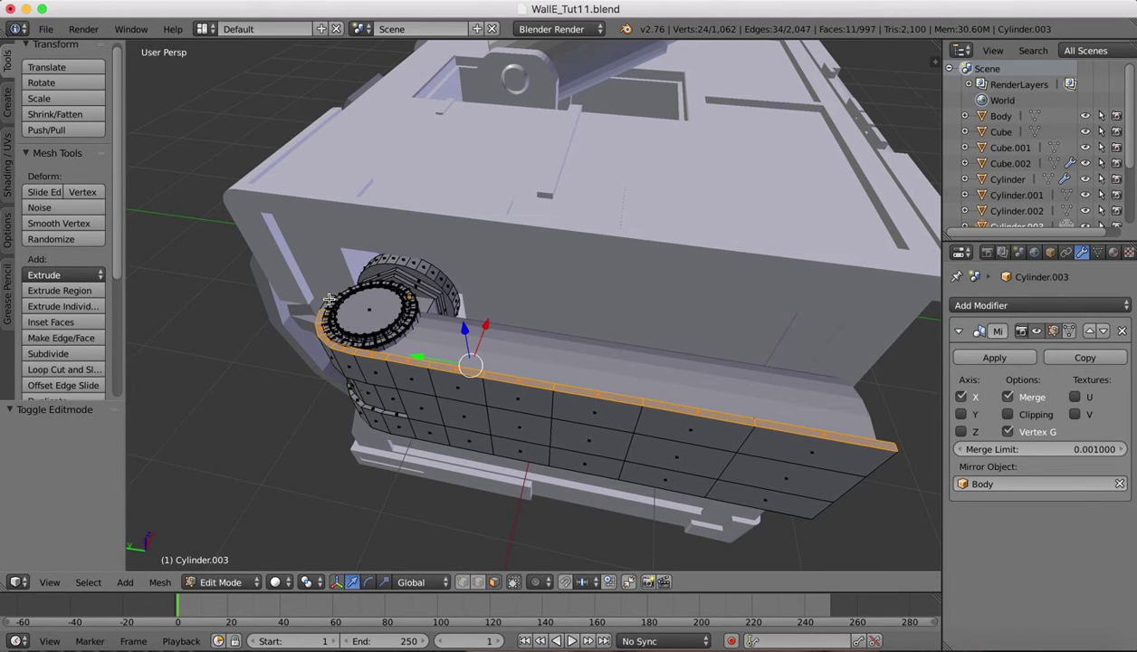
{"action": "right_click", "coordinate": [331, 300], "text": "shift"}
{"action": "middle_click_drag", "start_coordinate": [331, 299], "coordinate": [383, 268]}
{"action": "middle_click_drag", "start_coordinate": [477, 239], "coordinate": [467, 232]}
{"action": "left_click_drag", "start_coordinate": [455, 234], "coordinate": [453, 241]}
Step: Select the narrow faces along the straight front part of the arm panel's lower edge
{"action": "scroll", "coordinate": [395, 264], "scroll_direction": "up", "scroll_amount": 10}
{"action": "scroll", "coordinate": [397, 264], "scroll_direction": "left", "scroll_amount": 8}
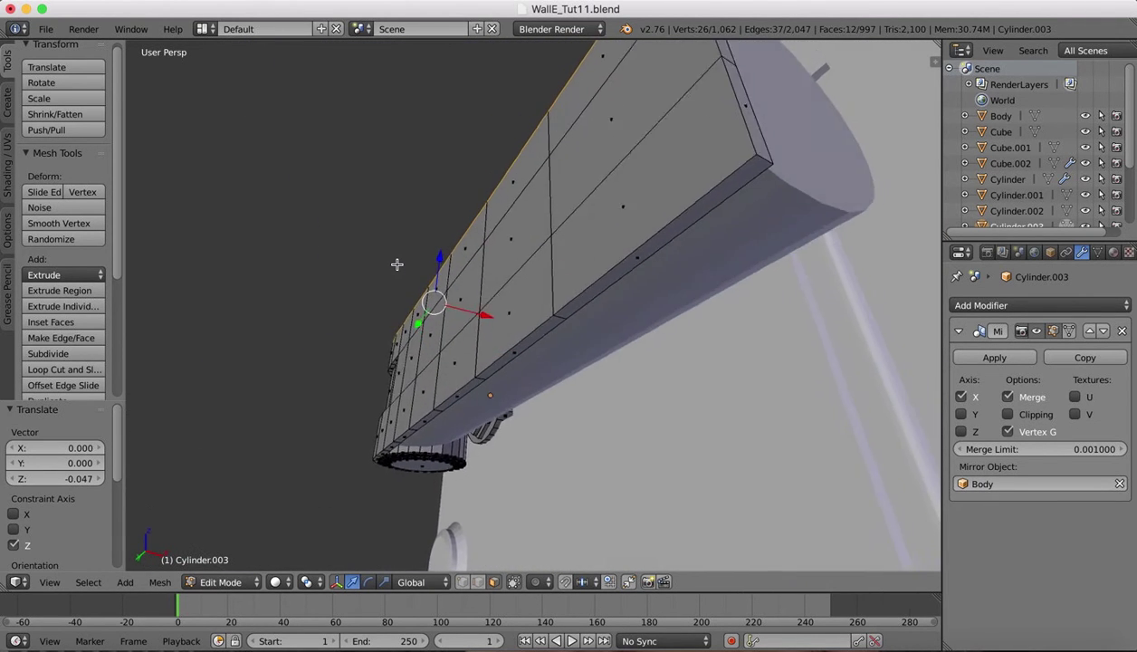
{"action": "scroll", "coordinate": [397, 265], "scroll_direction": "right", "scroll_amount": 5}
{"action": "scroll", "coordinate": [396, 265], "scroll_direction": "left", "scroll_amount": 5}
{"action": "scroll", "coordinate": [397, 264], "scroll_direction": "right", "scroll_amount": 3}
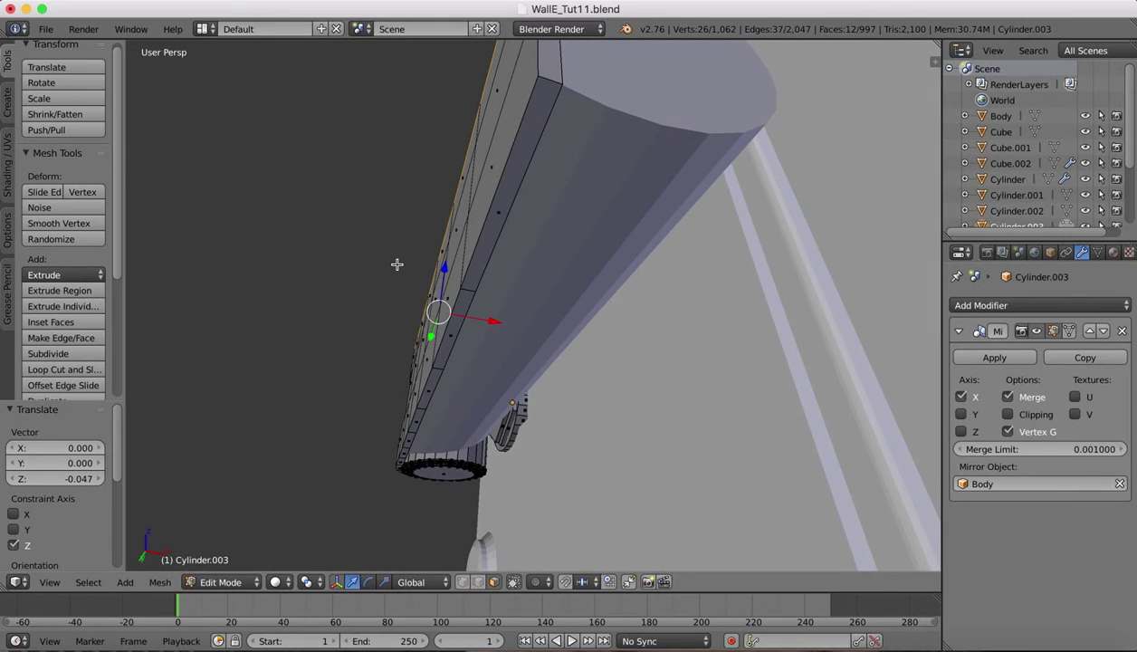
{"action": "right_click", "coordinate": [500, 217]}
{"action": "right_click", "coordinate": [453, 333], "text": "shift"}
{"action": "right_click", "coordinate": [427, 385], "text": "shift"}
{"action": "right_click", "coordinate": [422, 423], "text": "shift"}
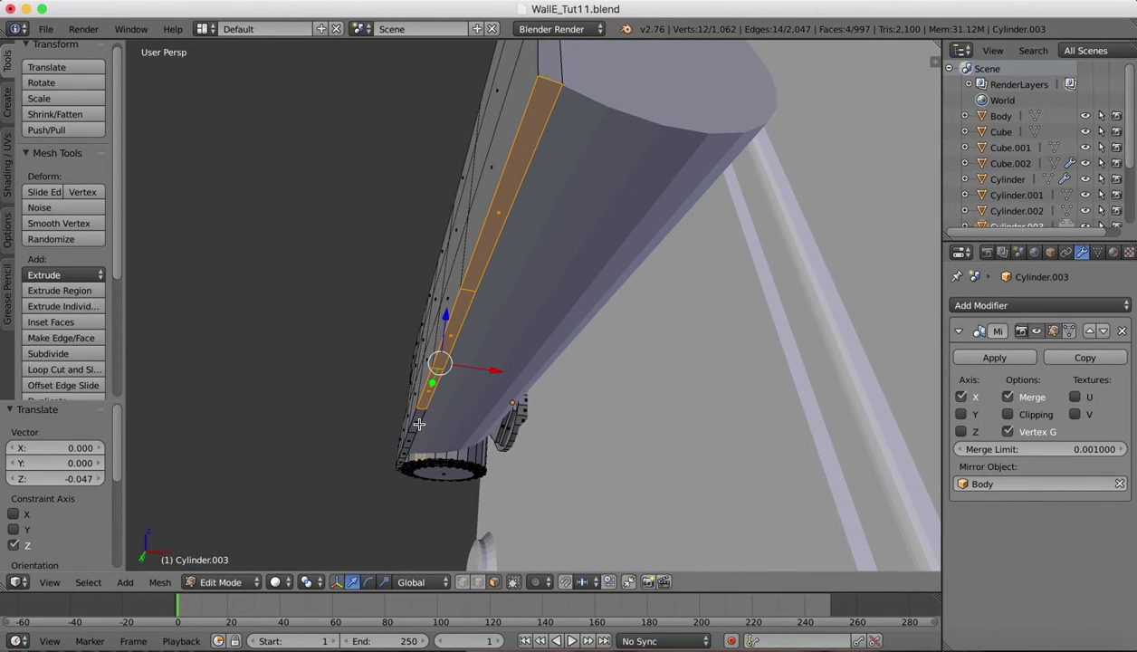
{"action": "right_click", "coordinate": [419, 423]}
{"action": "right_click", "coordinate": [433, 375], "text": "shift"}
{"action": "right_click", "coordinate": [444, 334], "text": "shift"}
{"action": "right_click", "coordinate": [481, 269], "text": "shift"}
Step: Add the remaining lower-edge faces, including those curving around the joint, and raise the whole edge by 0.045 along Z
{"action": "middle_click_drag", "start_coordinate": [481, 269], "coordinate": [326, 172]}
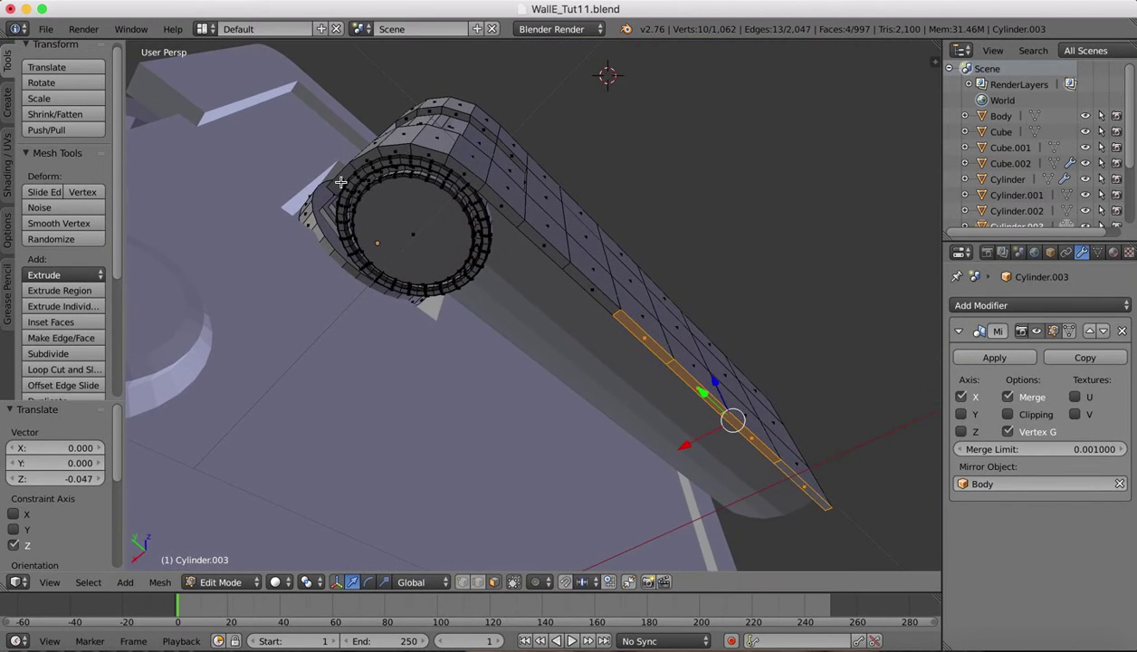
{"action": "right_click", "coordinate": [341, 182], "text": "shift"}
{"action": "right_click", "coordinate": [361, 157], "text": "shift"}
{"action": "right_click", "coordinate": [392, 149], "text": "shift"}
{"action": "right_click", "coordinate": [423, 151], "text": "shift"}
{"action": "right_click", "coordinate": [455, 168], "text": "shift"}
{"action": "right_click", "coordinate": [497, 201], "text": "shift"}
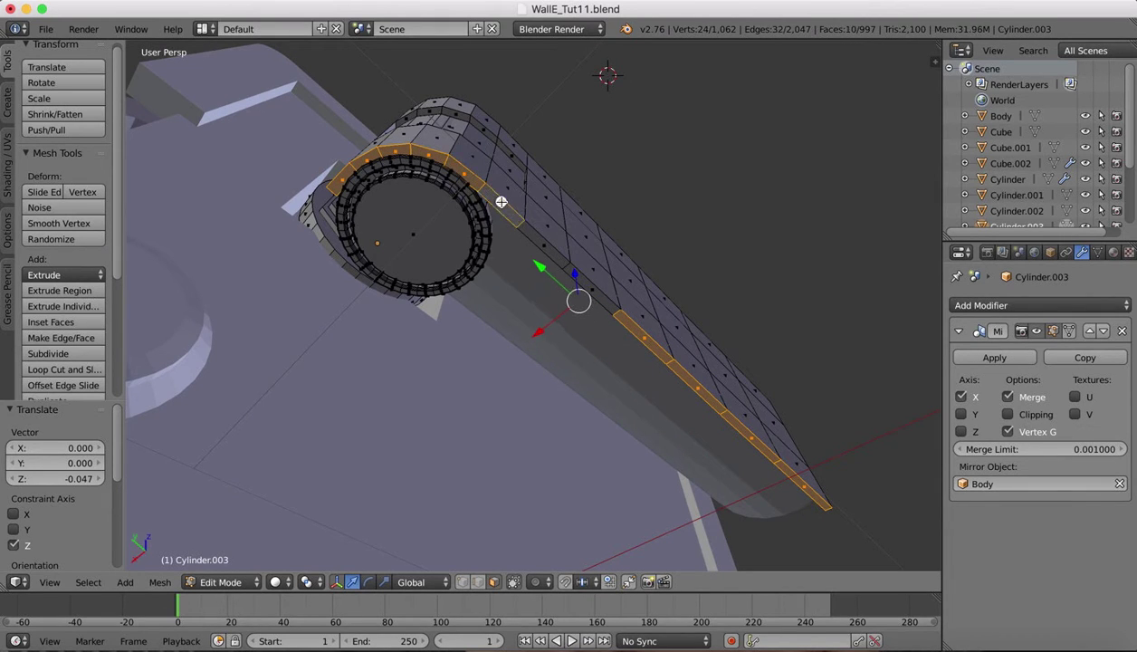
{"action": "right_click", "coordinate": [543, 245], "text": "shift"}
{"action": "right_click", "coordinate": [596, 291], "text": "shift"}
{"action": "middle_click_drag", "start_coordinate": [597, 294], "coordinate": [492, 430]}
{"action": "mouse_move", "coordinate": [508, 410]}
{"action": "left_mouse_down"}
{"action": "mouse_move", "coordinate": [515, 393]}
{"action": "mouse_move", "coordinate": [511, 404]}
{"action": "left_mouse_up"}
{"action": "middle_click_drag", "start_coordinate": [552, 316], "coordinate": [549, 314]}
{"action": "scroll", "coordinate": [548, 314], "scroll_direction": "left", "scroll_amount": 3}
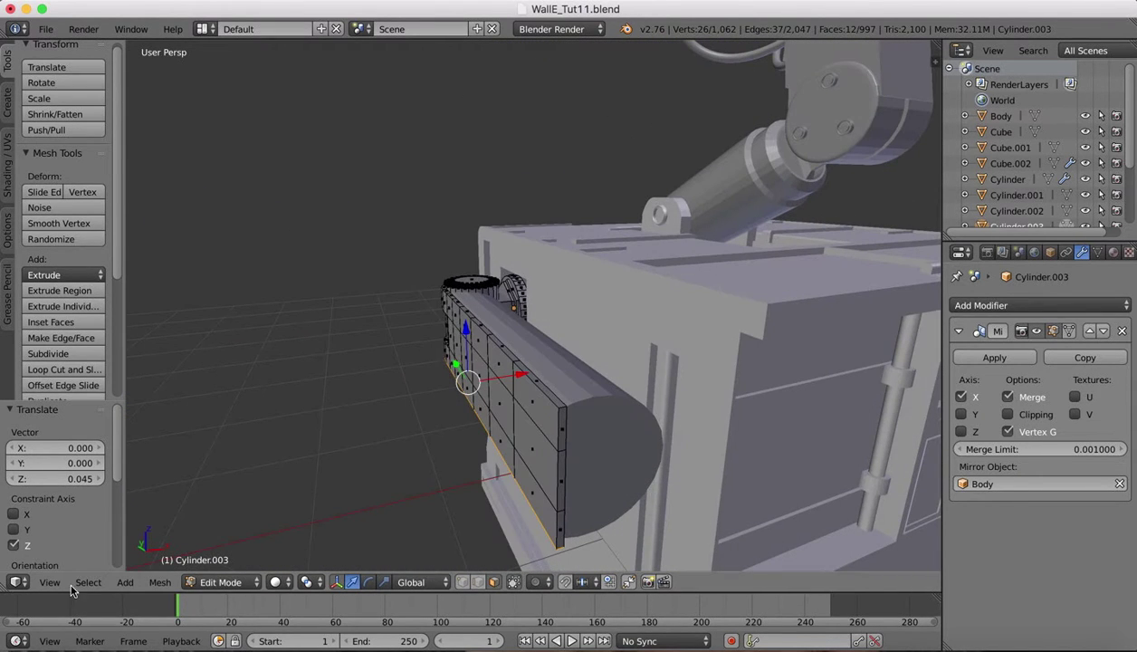
Step: Return the arm panel to Object Mode and inspect how its trimmed edges line up with the cylinder
{"action": "left_click", "coordinate": [220, 582]}
{"action": "left_click", "coordinate": [214, 568]}
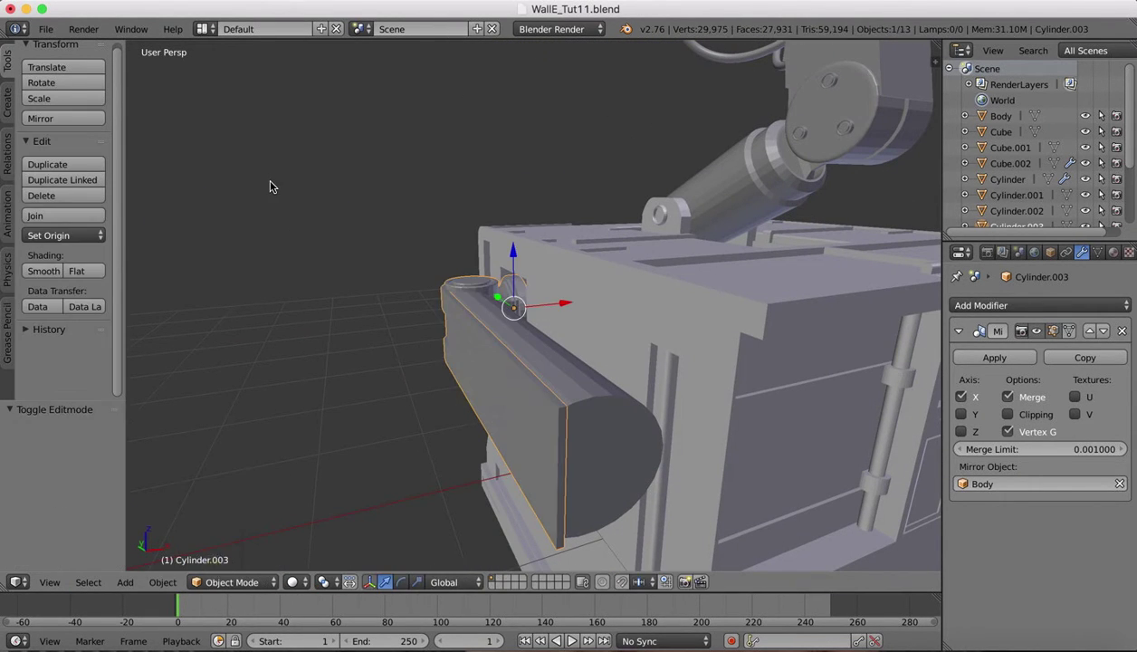
{"action": "scroll", "coordinate": [269, 186], "scroll_direction": "left", "scroll_amount": 10}
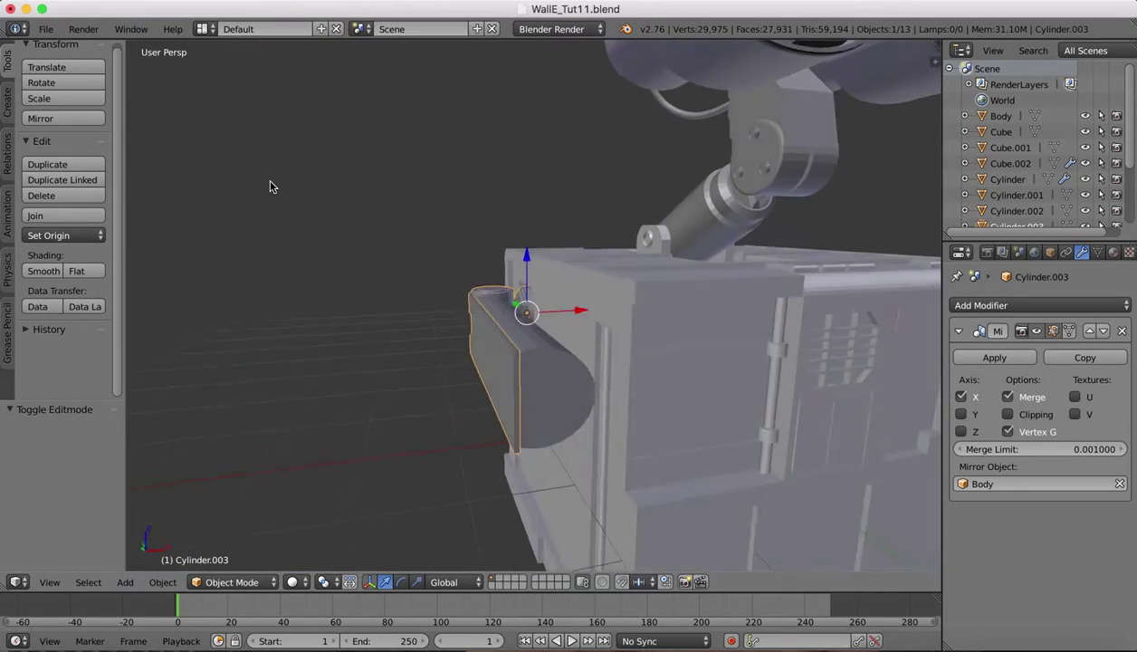
{"action": "scroll", "coordinate": [270, 187], "scroll_direction": "up", "scroll_amount": 5}
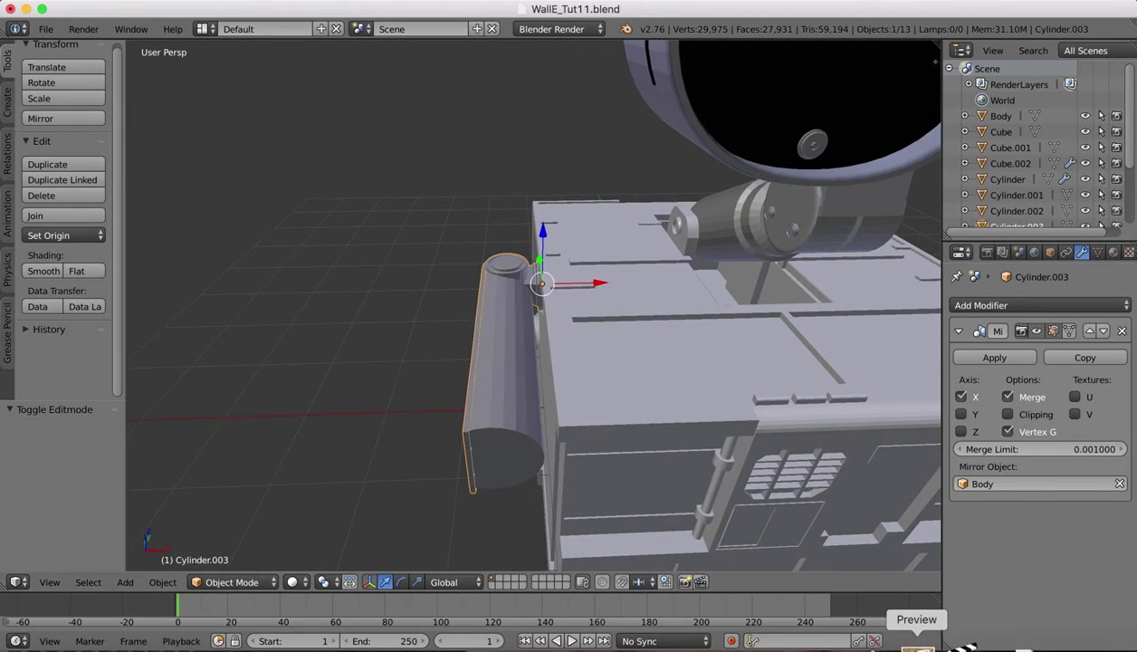
Step: Switch to Preview to study the front end of the arm in walle basic.jpg, and return to Blender
{"action": "left_click", "coordinate": [920, 645]}
{"action": "scroll", "coordinate": [568, 242], "scroll_direction": "down", "scroll_amount": 3}
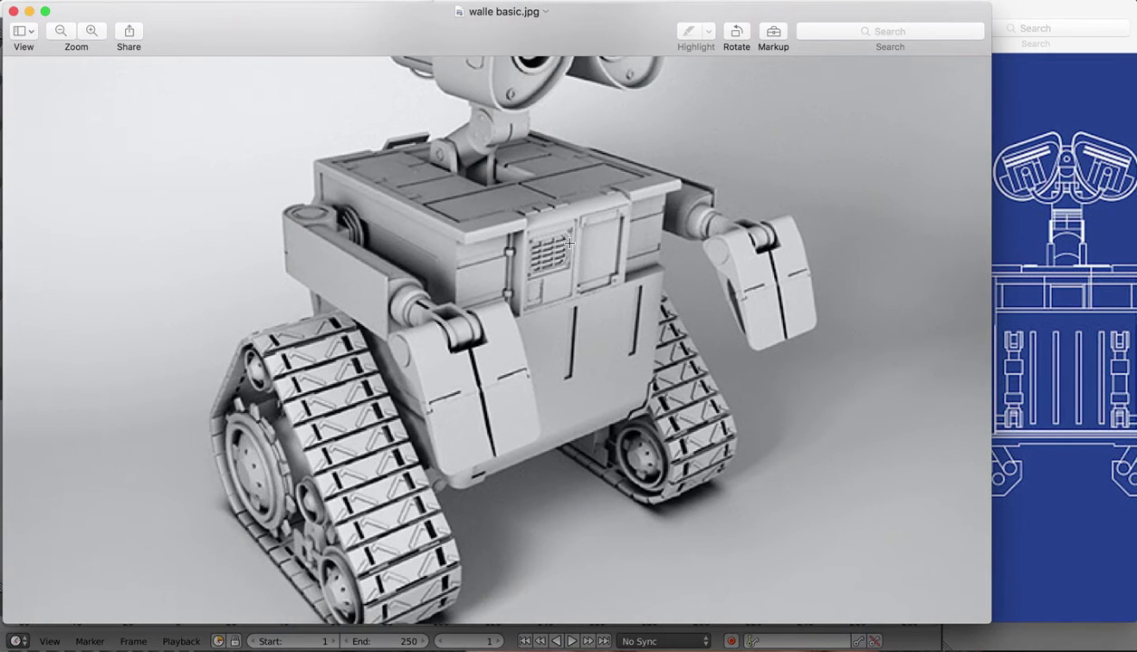
{"action": "scroll", "coordinate": [568, 243], "scroll_direction": "up", "scroll_amount": 2}
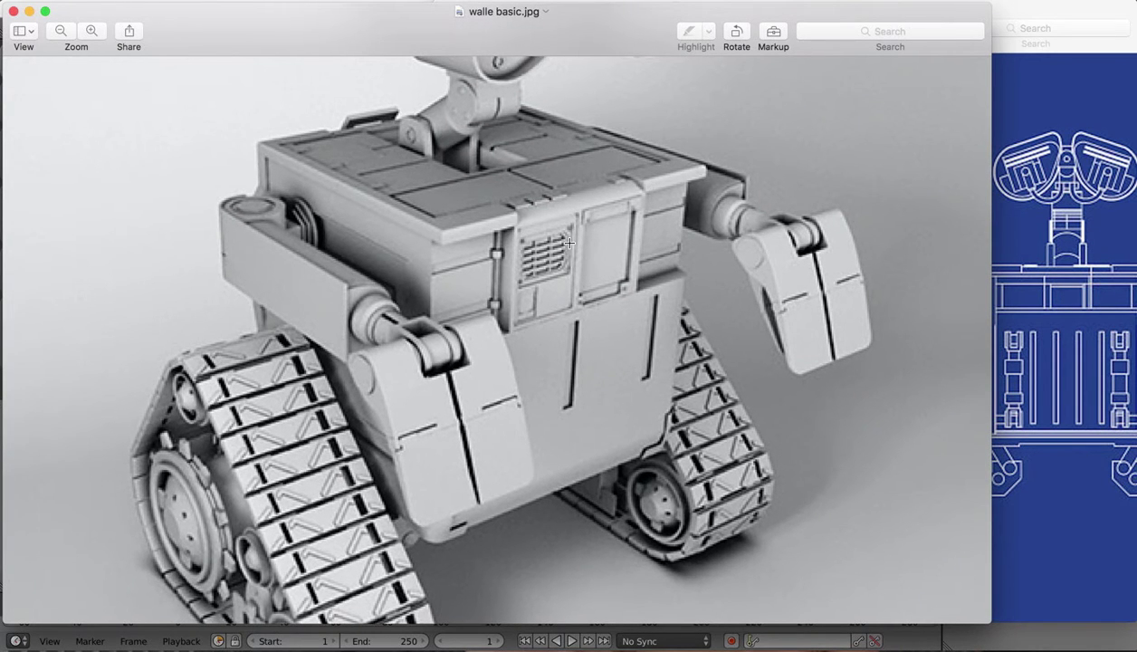
{"action": "mouse_move", "coordinate": [890, 646]}
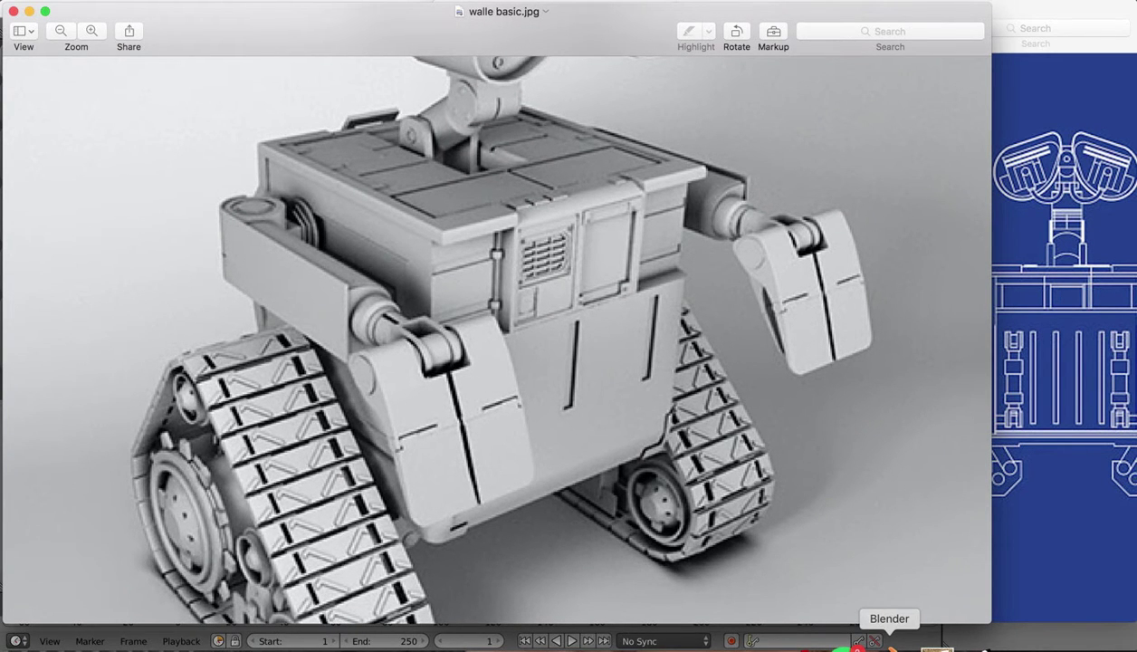
{"action": "left_click", "coordinate": [887, 647]}
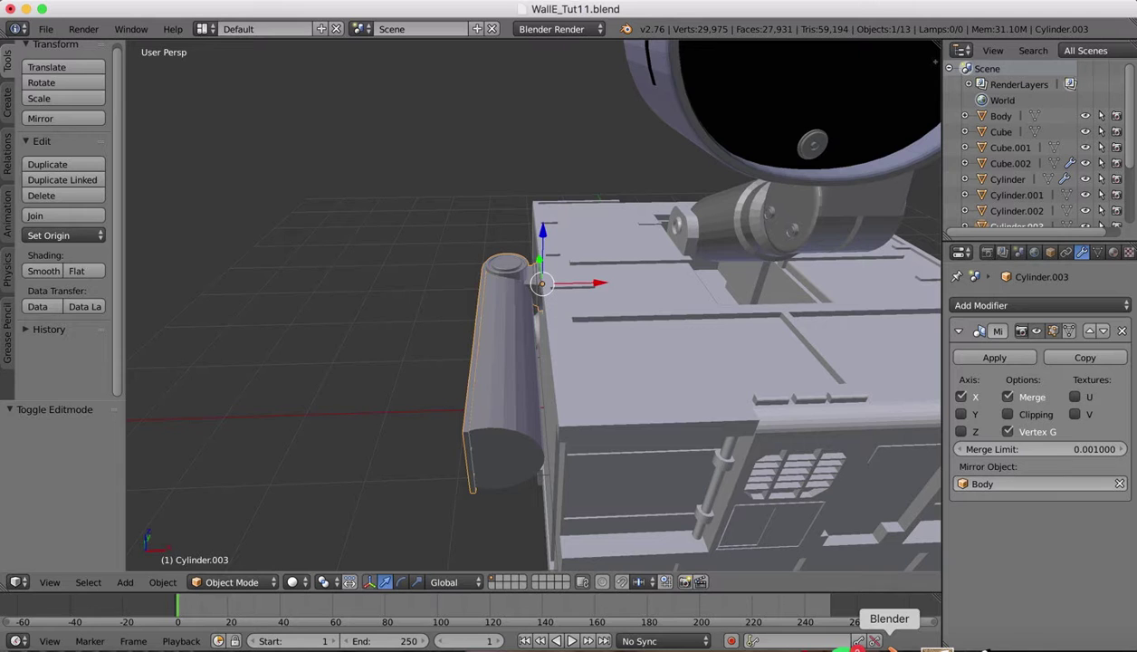
Step: Open the half-round cylinder in Edit Mode and select the curved edge loop around its front end in edge selection mode
{"action": "right_click", "coordinate": [505, 395]}
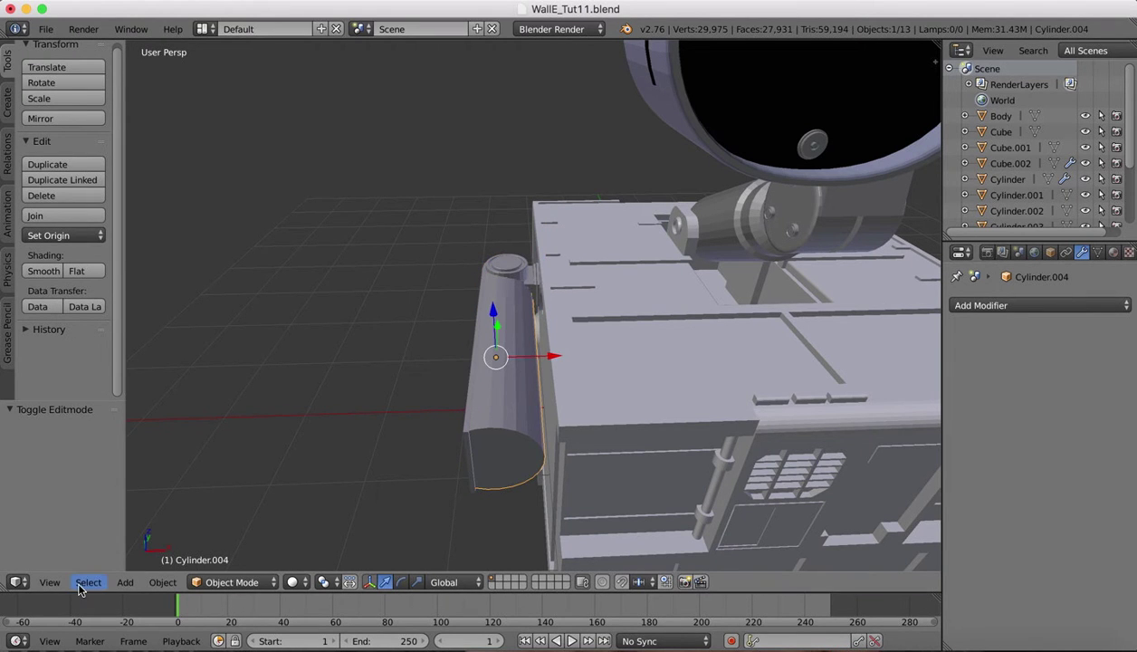
{"action": "left_click", "coordinate": [228, 582]}
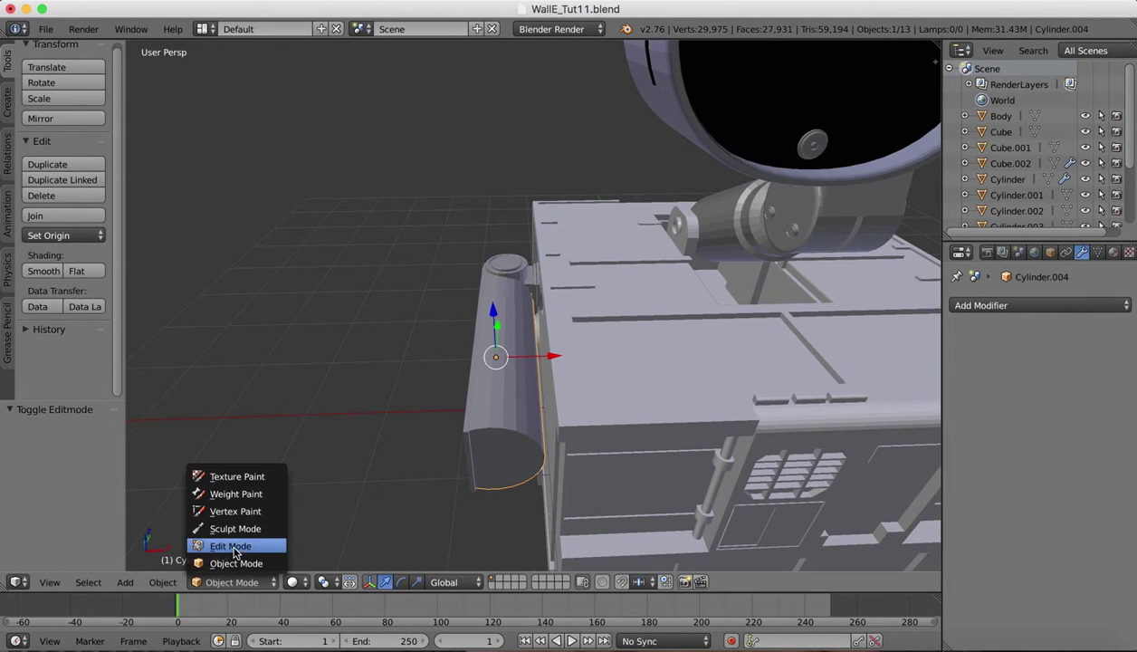
{"action": "left_click", "coordinate": [233, 546]}
{"action": "middle_click_drag", "start_coordinate": [595, 486], "coordinate": [577, 426]}
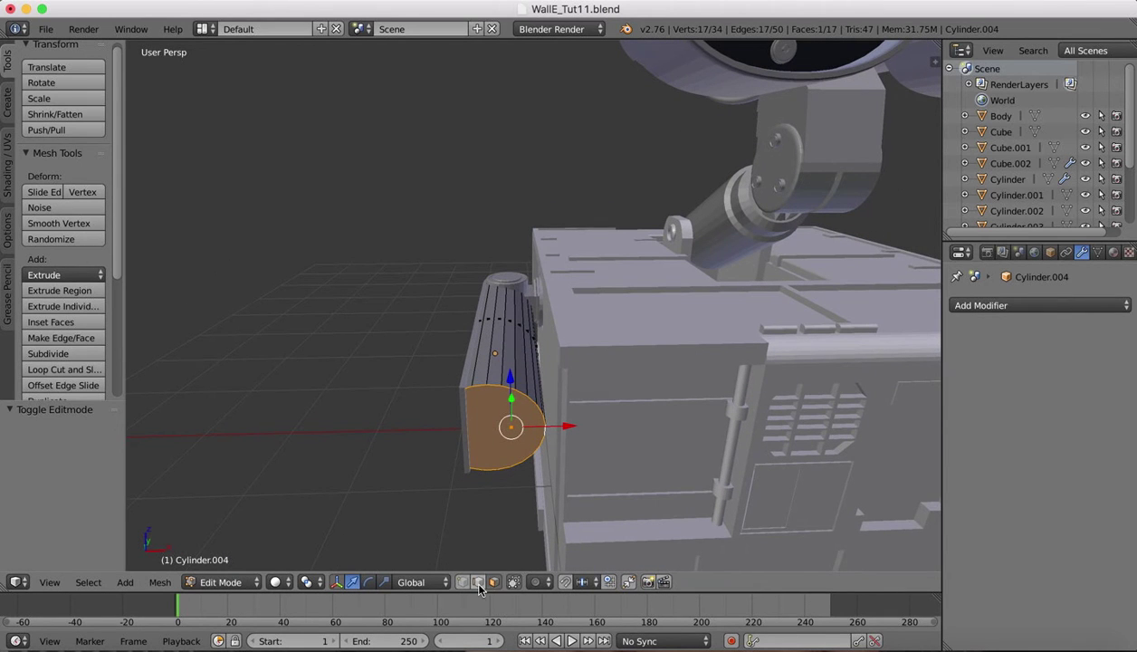
{"action": "left_click", "coordinate": [479, 582]}
{"action": "right_click", "coordinate": [493, 380]}
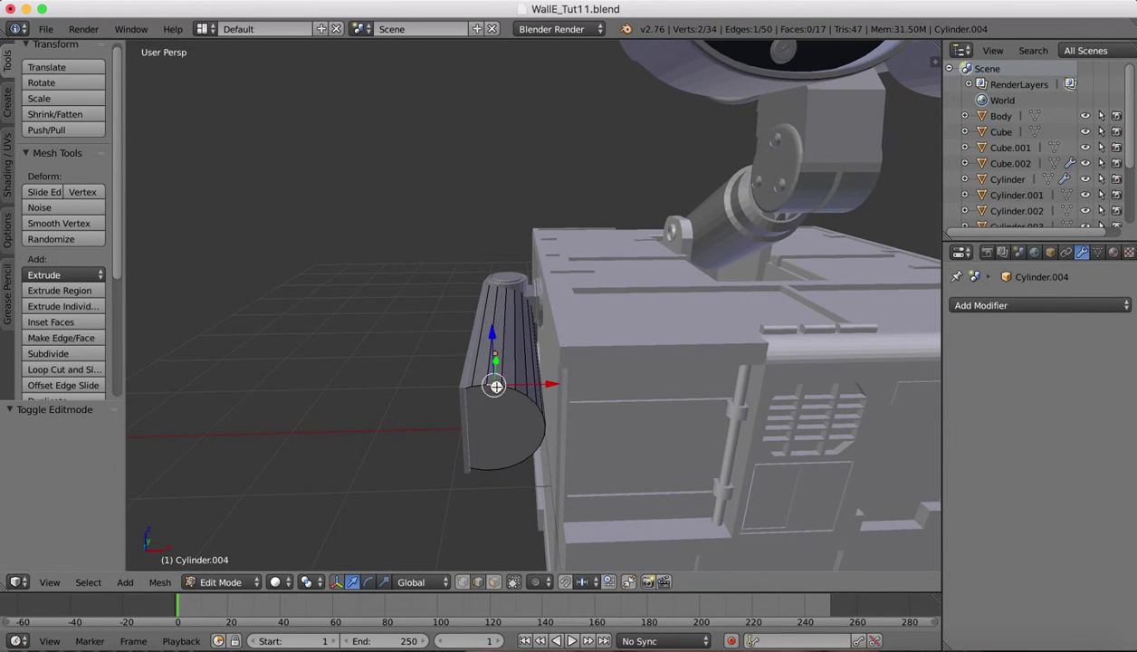
{"action": "left_click", "coordinate": [88, 582]}
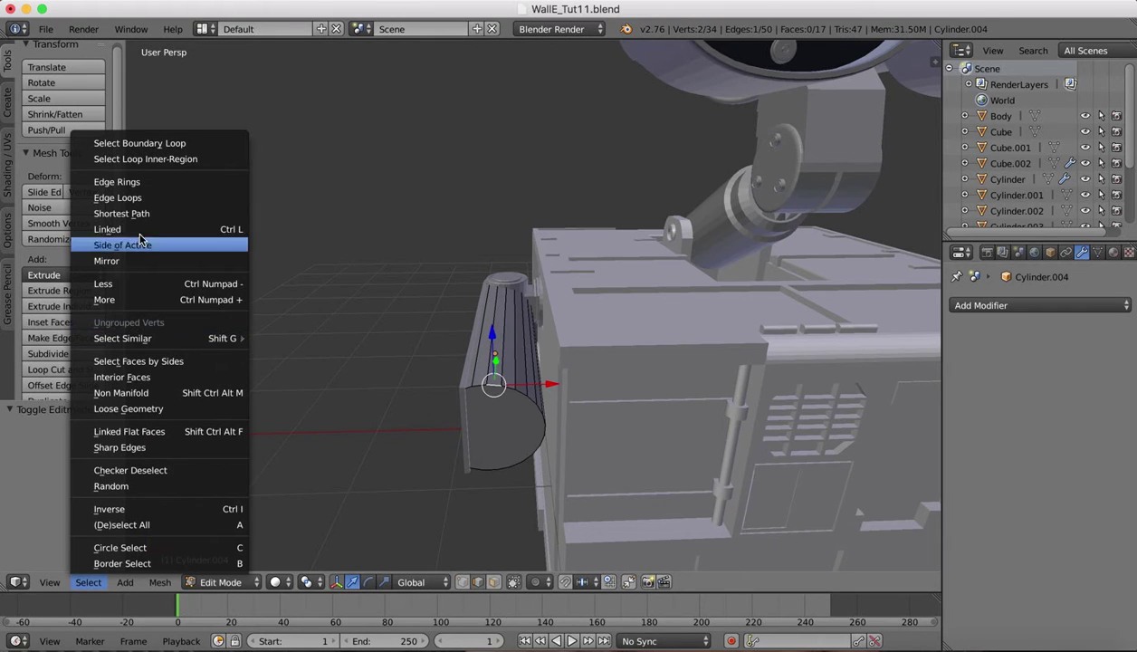
{"action": "left_click", "coordinate": [145, 198]}
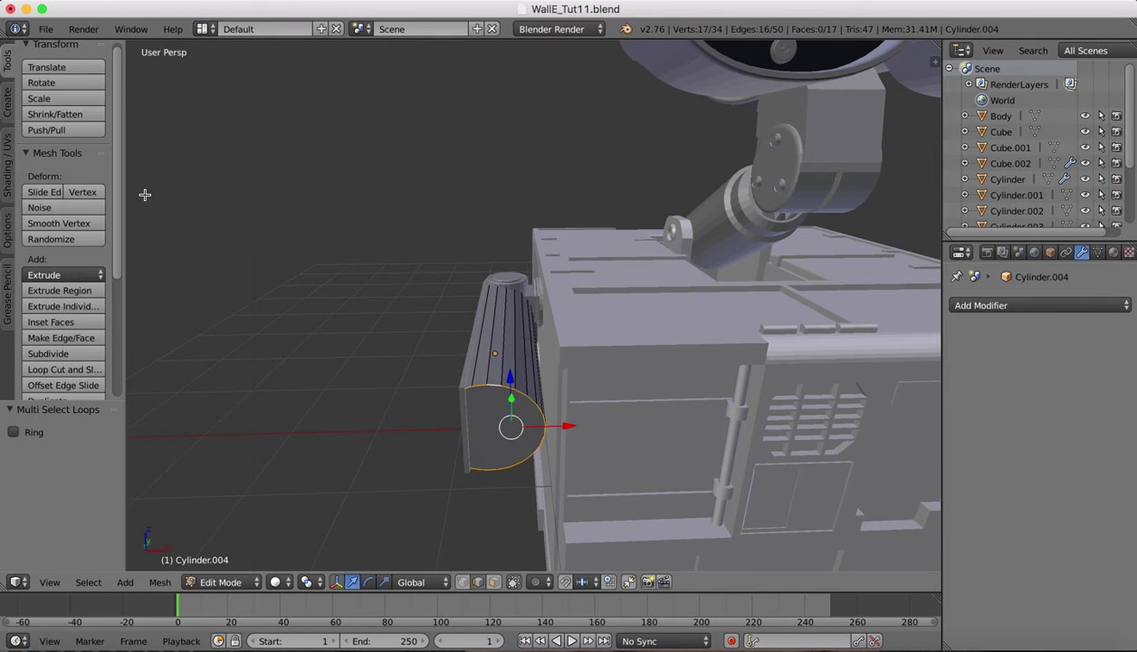
Step: Extrude the cylinder's front edge loop in place and scale the new loop to 0.961
{"action": "key", "text": "e"}
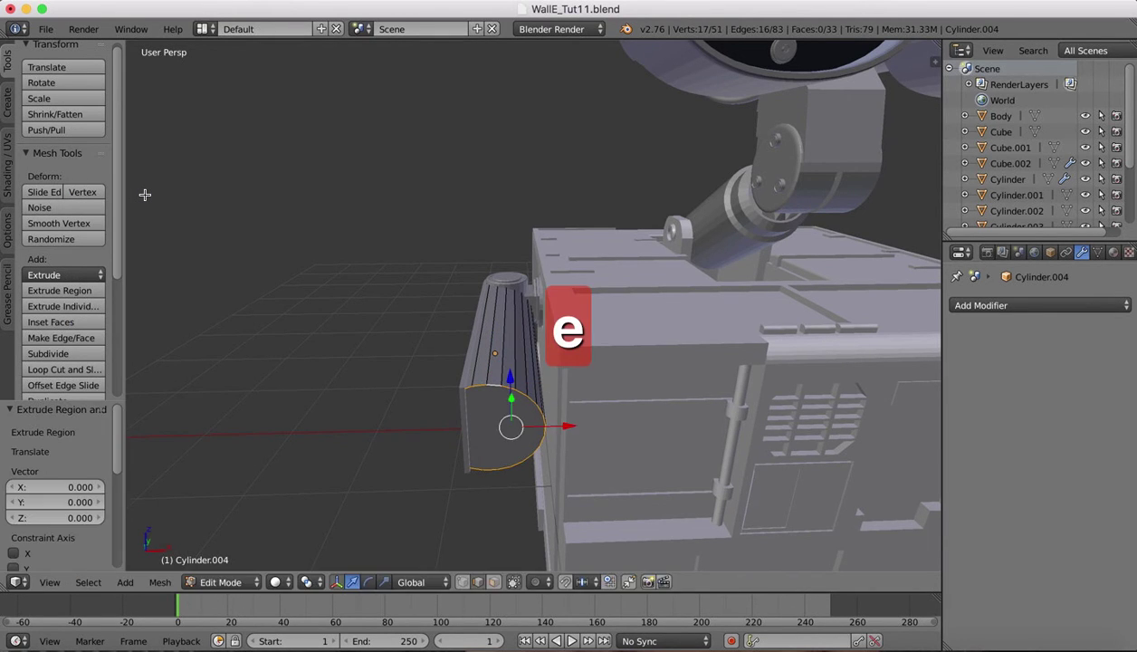
{"action": "key", "text": "s"}
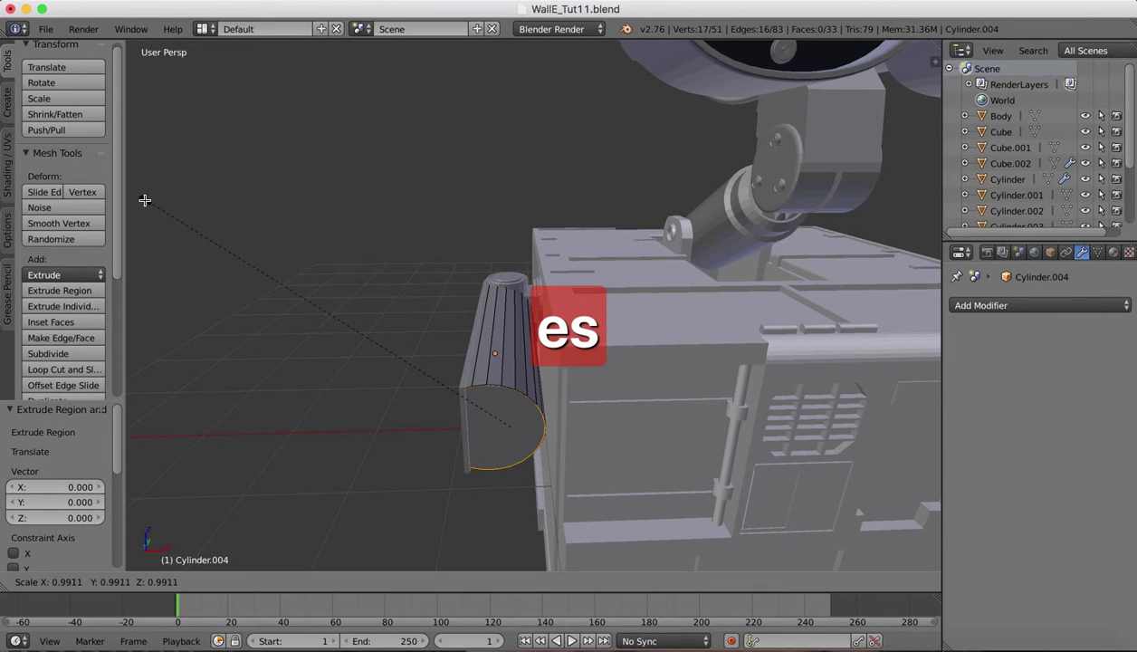
{"action": "left_click", "coordinate": [154, 209]}
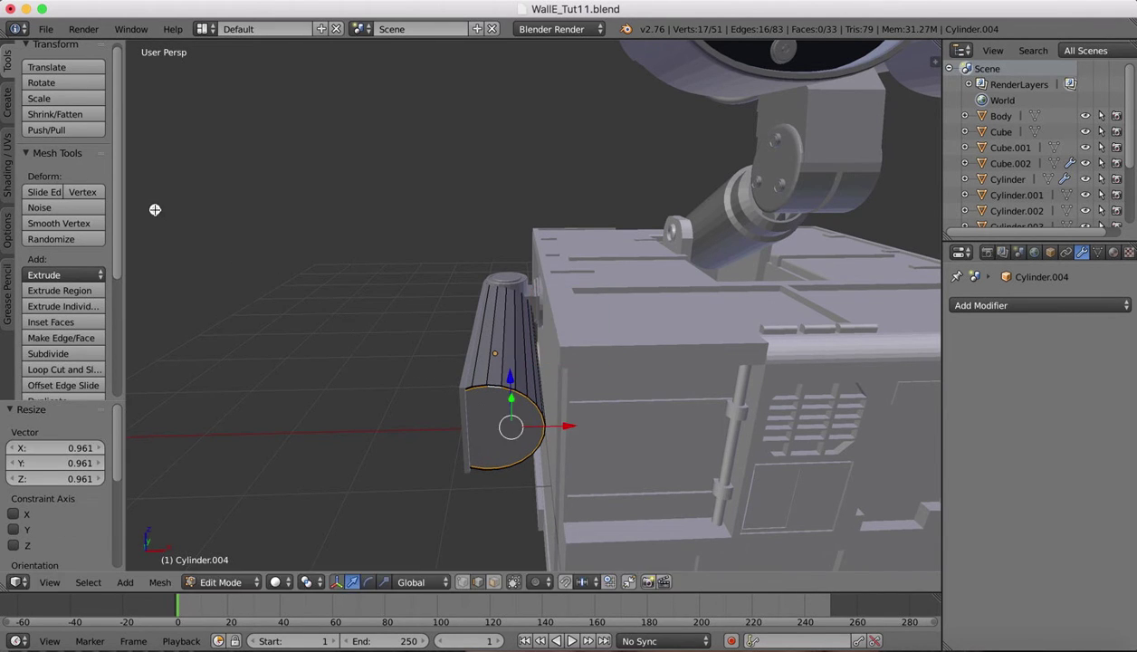
Step: Extrude the scaled front loop again and move the new edges by -0.007 along Y
{"action": "key", "text": "e"}
{"action": "left_click", "coordinate": [155, 211]}
{"action": "scroll", "coordinate": [155, 211], "scroll_direction": "right", "scroll_amount": 5}
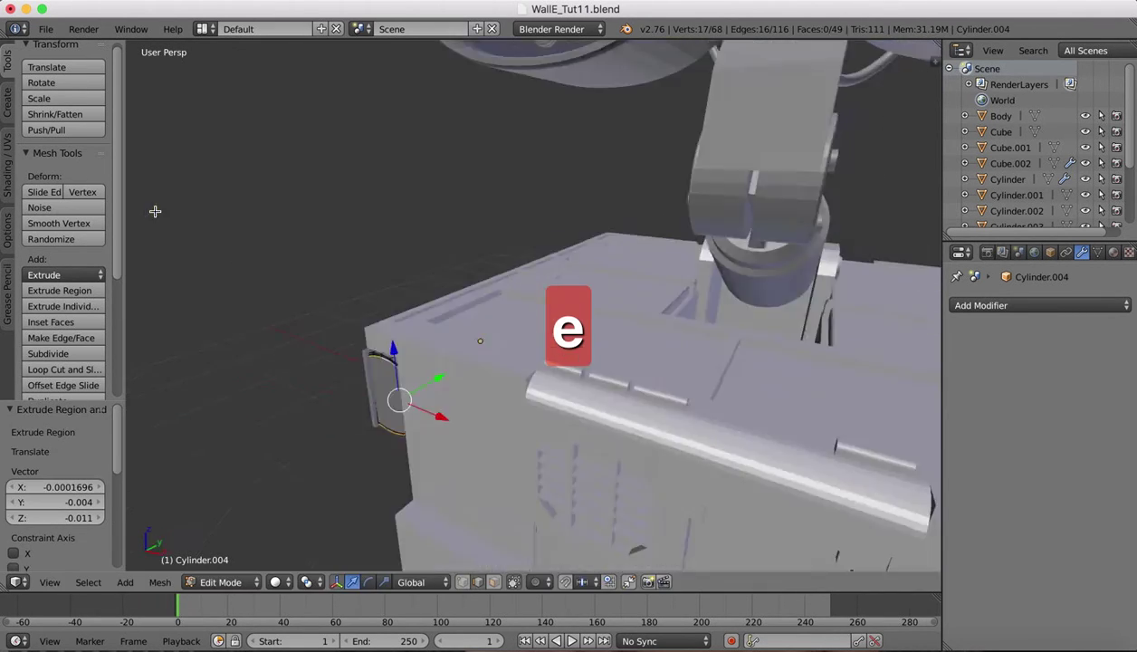
{"action": "scroll", "coordinate": [155, 211], "scroll_direction": "right", "scroll_amount": 2}
{"action": "scroll", "coordinate": [367, 373], "scroll_direction": "up", "scroll_amount": 3}
{"action": "scroll", "coordinate": [367, 373], "scroll_direction": "left", "scroll_amount": 6}
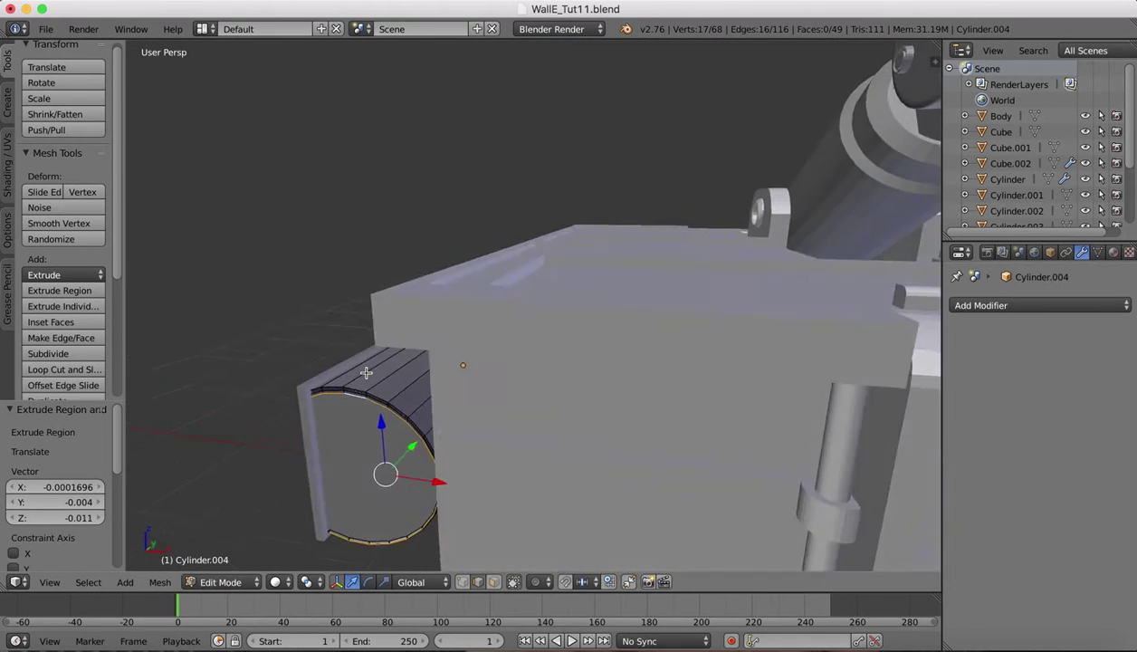
{"action": "scroll", "coordinate": [365, 372], "scroll_direction": "left", "scroll_amount": 8}
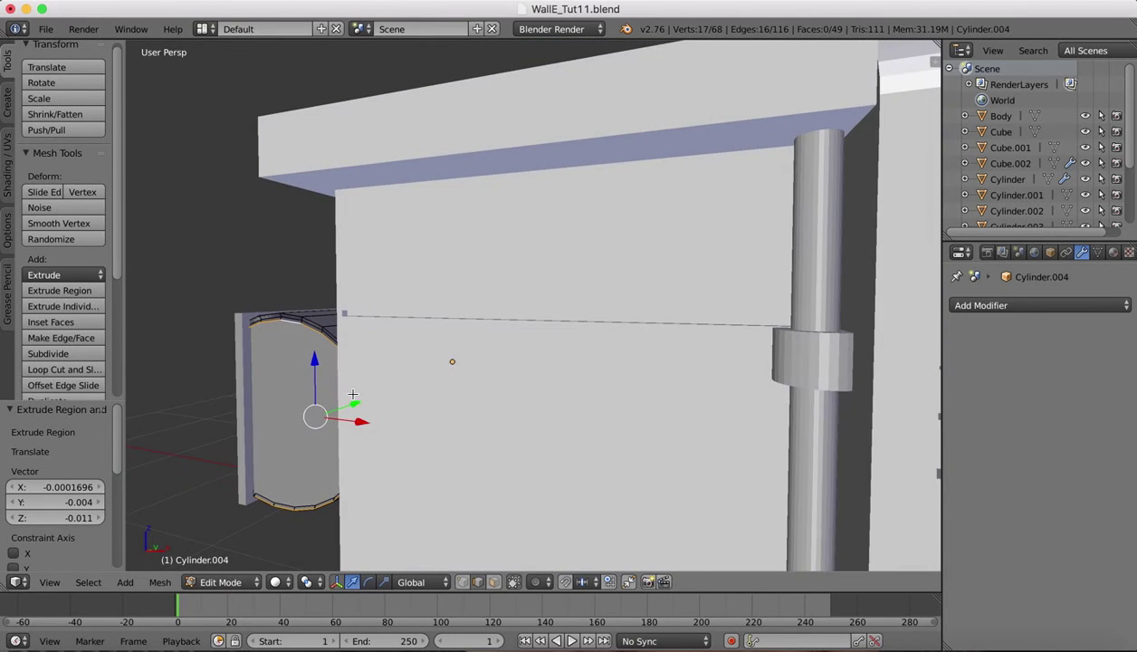
{"action": "left_click_drag", "start_coordinate": [356, 403], "coordinate": [354, 403]}
{"action": "scroll", "coordinate": [354, 404], "scroll_direction": "right", "scroll_amount": 10}
{"action": "scroll", "coordinate": [354, 403], "scroll_direction": "right", "scroll_amount": 10}
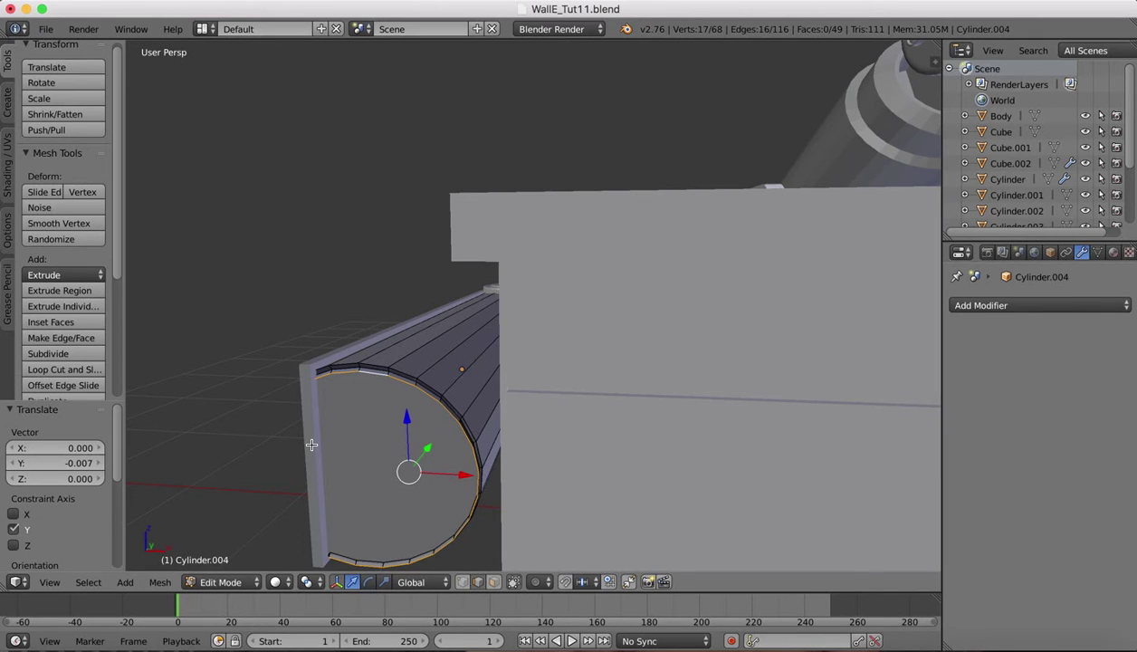
Step: Try to bevel the extruded front rim and to select an edge loop along its upper curve
{"action": "key", "text": "ctrl+b"}
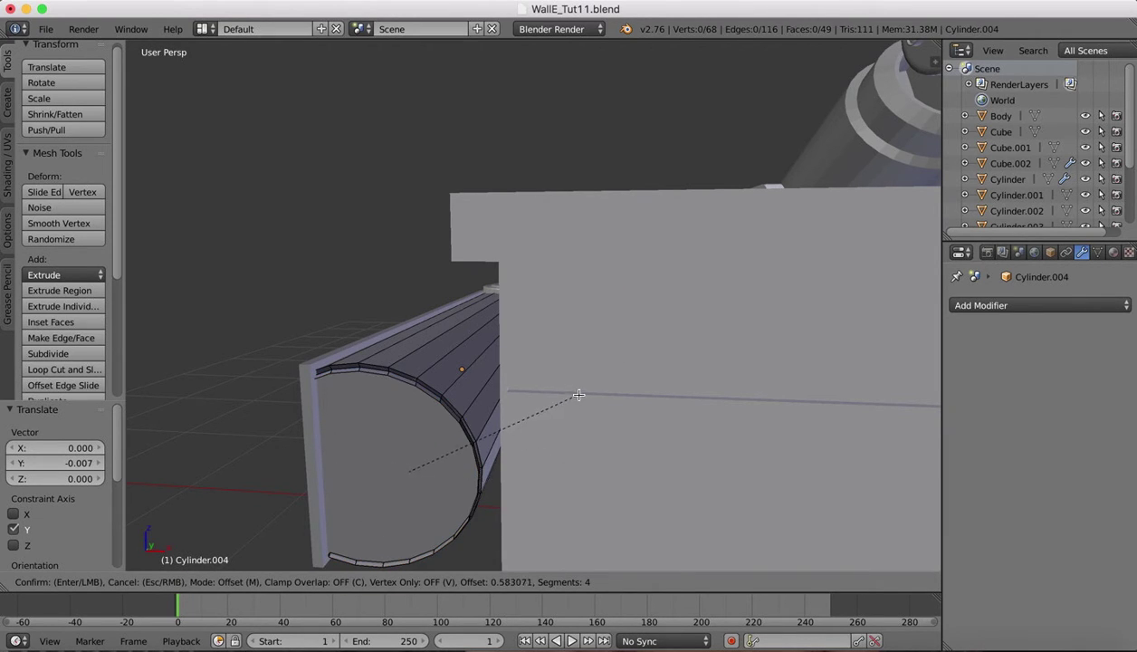
{"action": "right_click", "coordinate": [492, 426]}
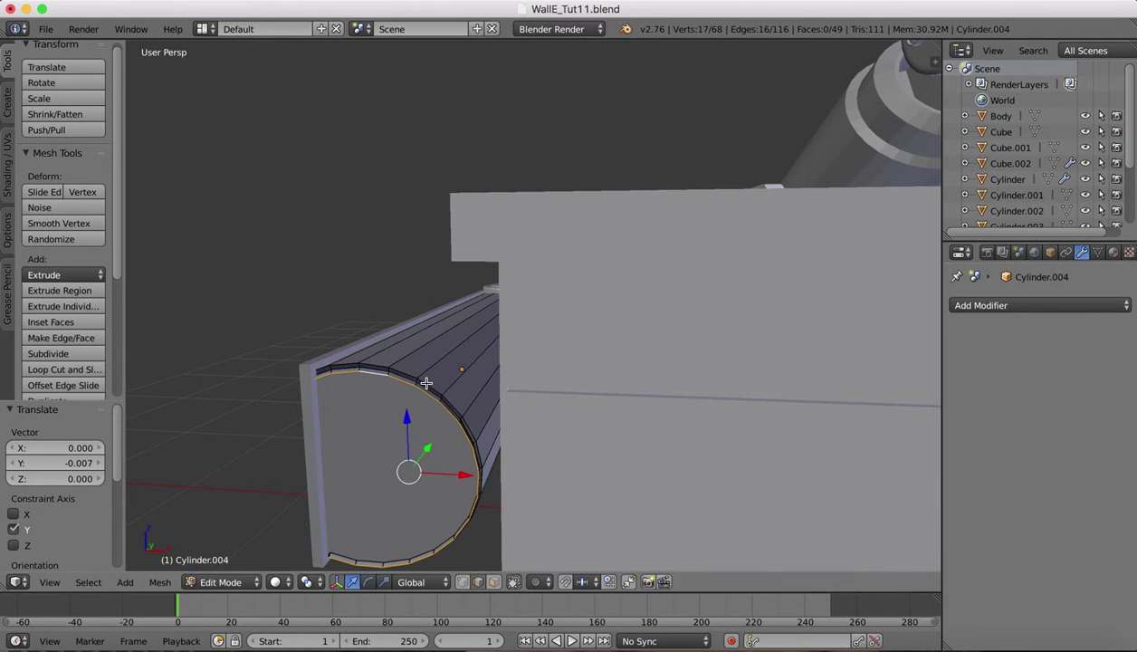
{"action": "right_click", "coordinate": [426, 383]}
{"action": "left_click", "coordinate": [88, 582]}
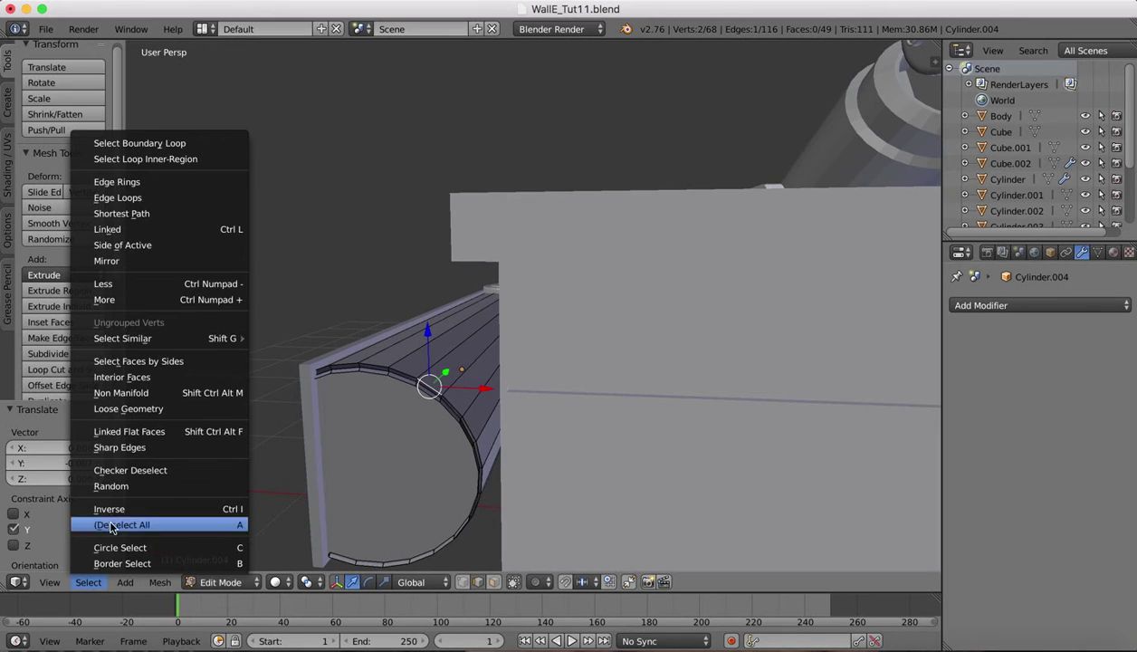
{"action": "left_click", "coordinate": [118, 198]}
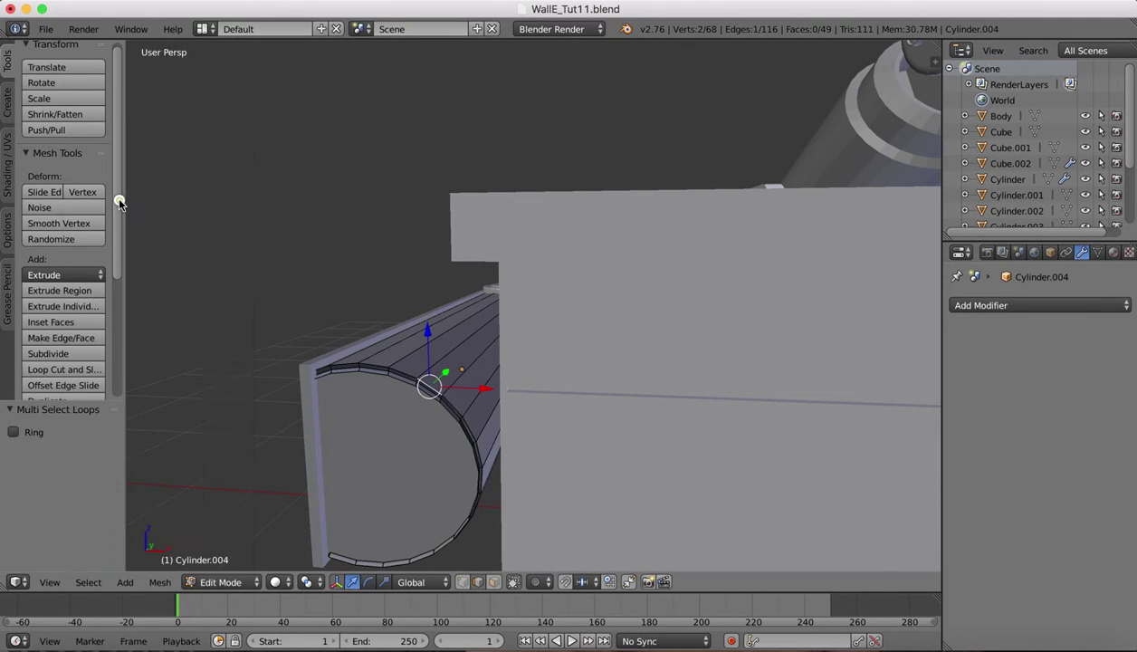
{"action": "right_click", "coordinate": [369, 362]}
{"action": "scroll", "coordinate": [370, 362], "scroll_direction": "left", "scroll_amount": 5}
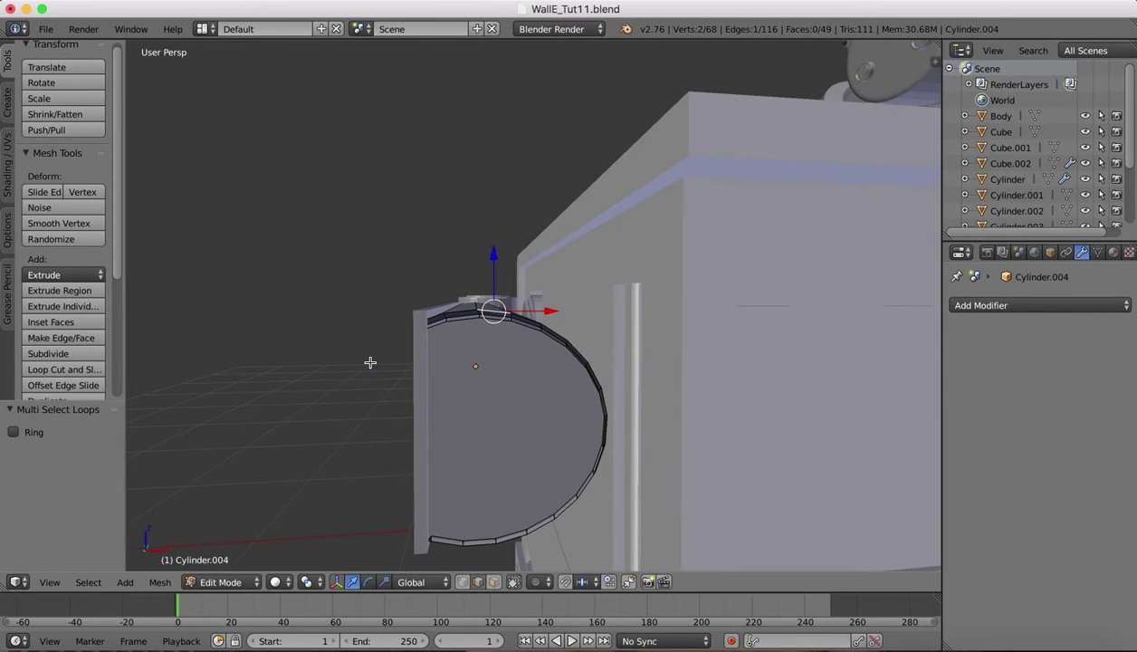
{"action": "scroll", "coordinate": [371, 362], "scroll_direction": "down", "scroll_amount": 2}
{"action": "scroll", "coordinate": [370, 362], "scroll_direction": "down", "scroll_amount": 5}
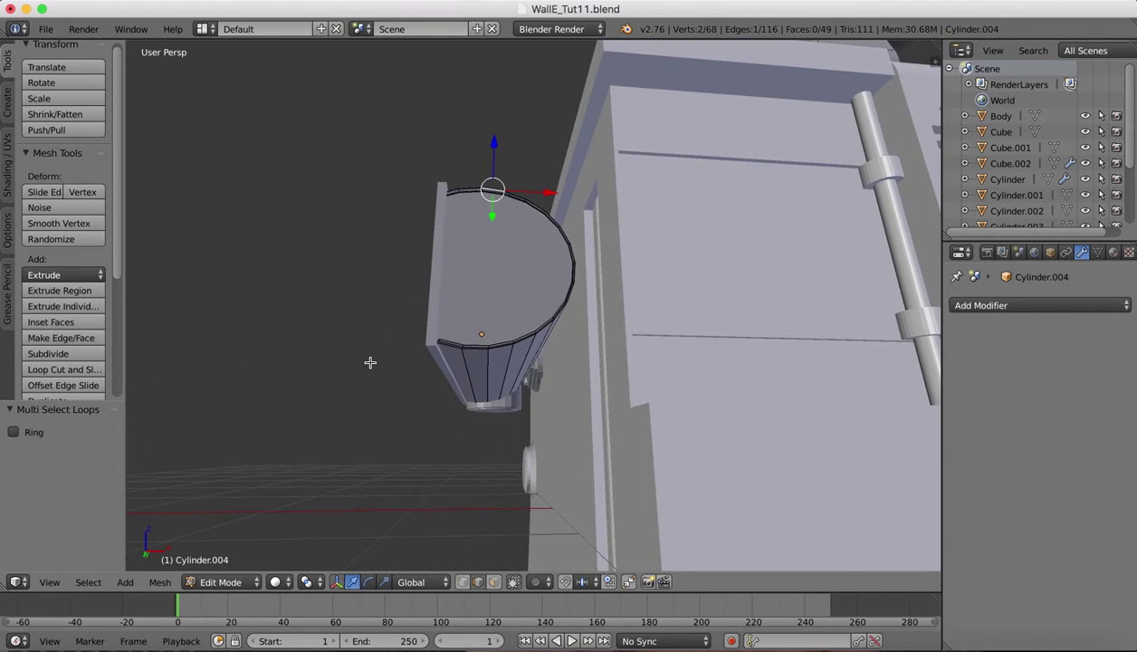
{"action": "scroll", "coordinate": [371, 362], "scroll_direction": "up", "scroll_amount": 5}
Step: Undo the extruded rim on the cylinder's front end, back to the original edge loop selection
{"action": "key", "text": "super+z"}
{"action": "key", "text": "super+z"}
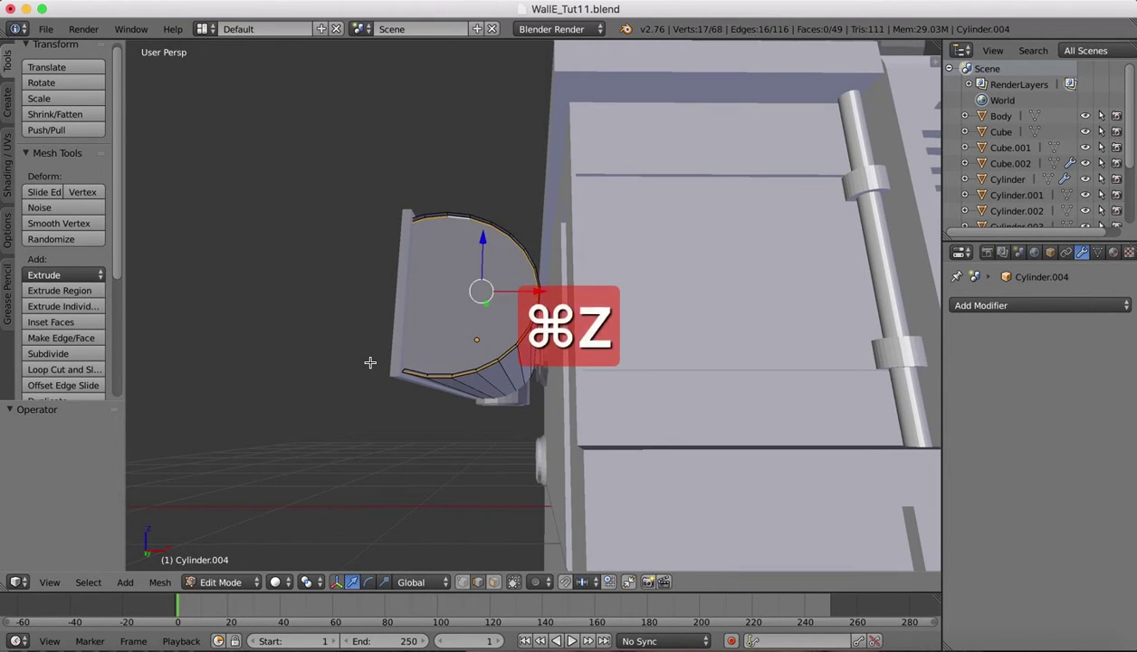
{"action": "key", "text": "super+z"}
{"action": "key", "text": "super+z"}
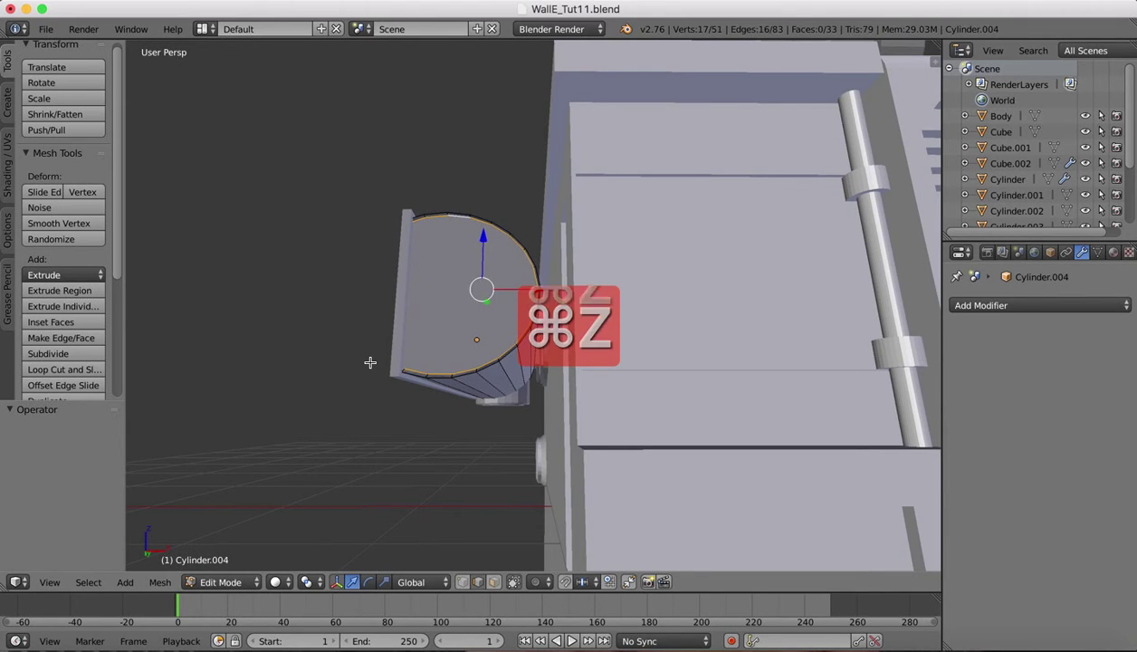
{"action": "key", "text": "super+z"}
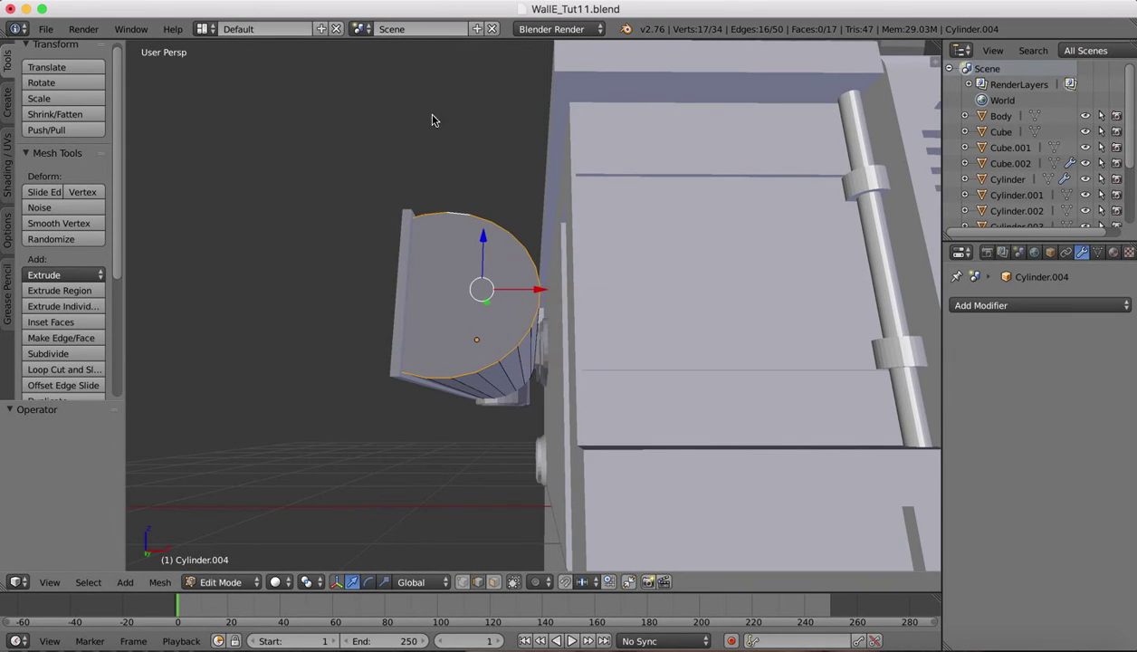
Step: Extrude the cylinder's front edge loop by -0.020 along Y and scale the new edges to 0.934
{"action": "scroll", "coordinate": [448, 121], "scroll_direction": "up", "scroll_amount": 5}
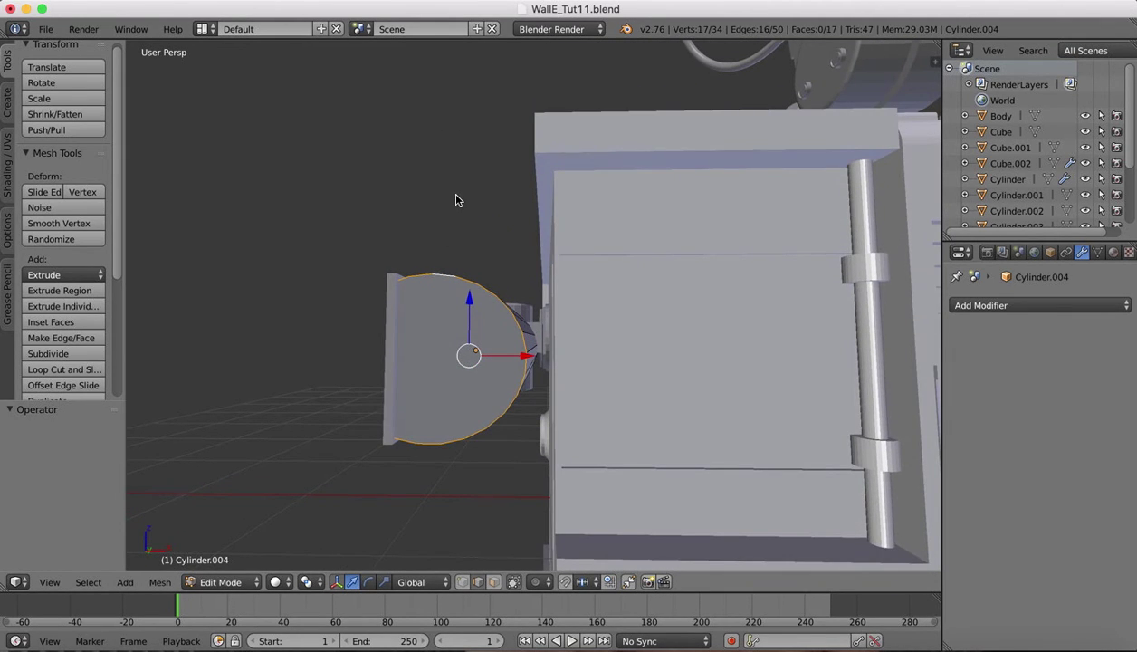
{"action": "key", "text": "e"}
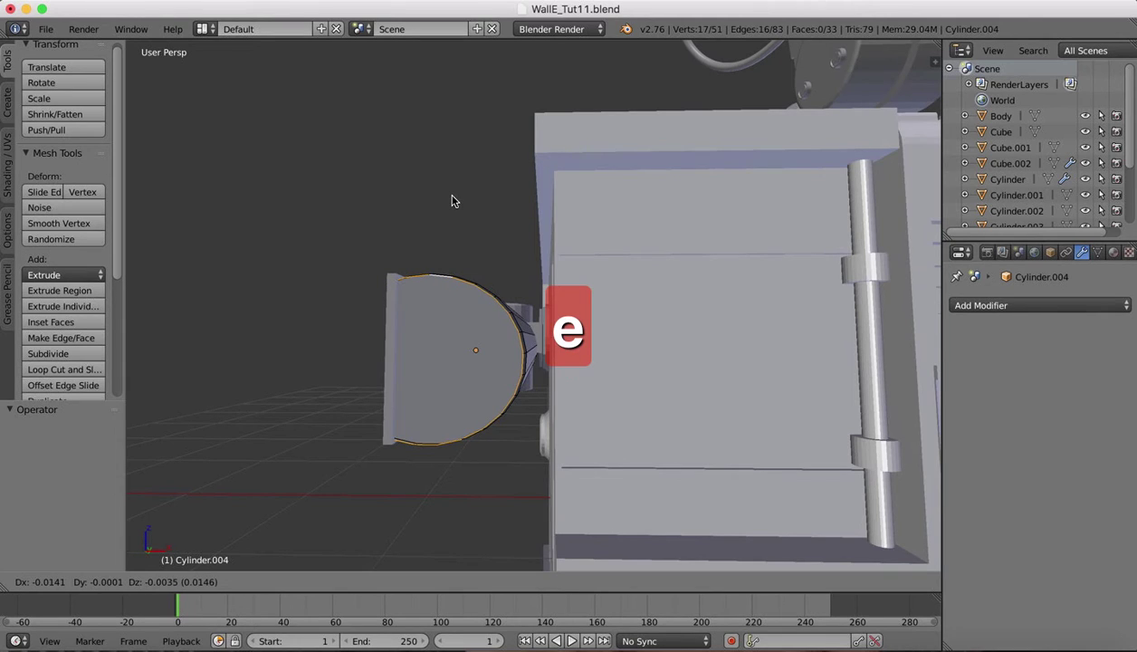
{"action": "key", "text": "x"}
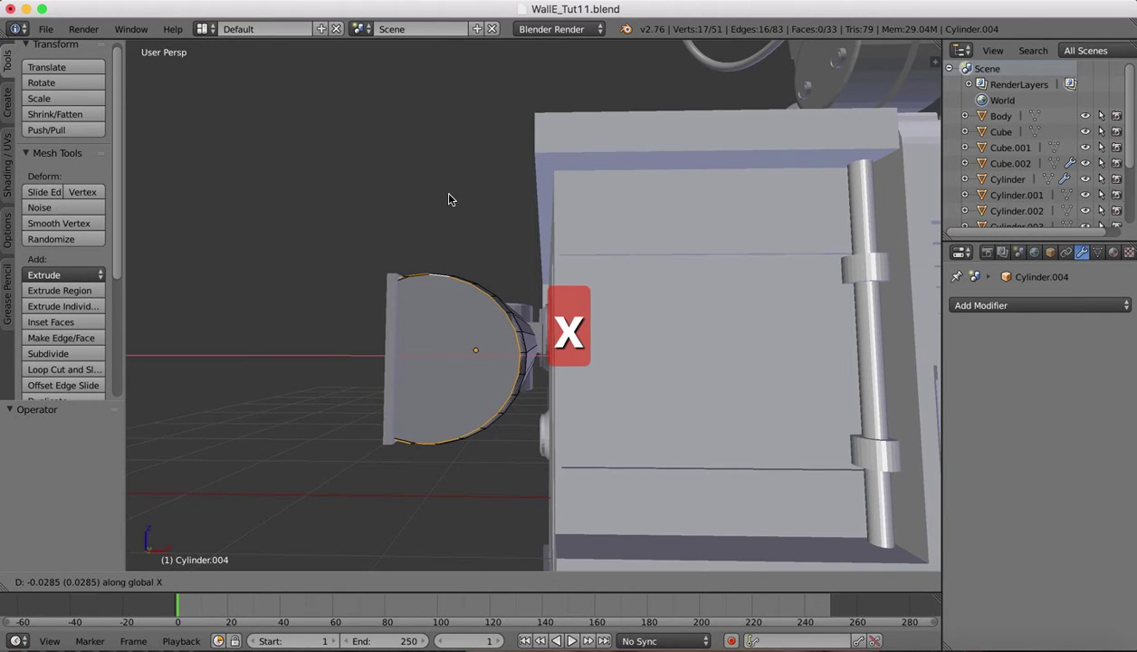
{"action": "key", "text": "y"}
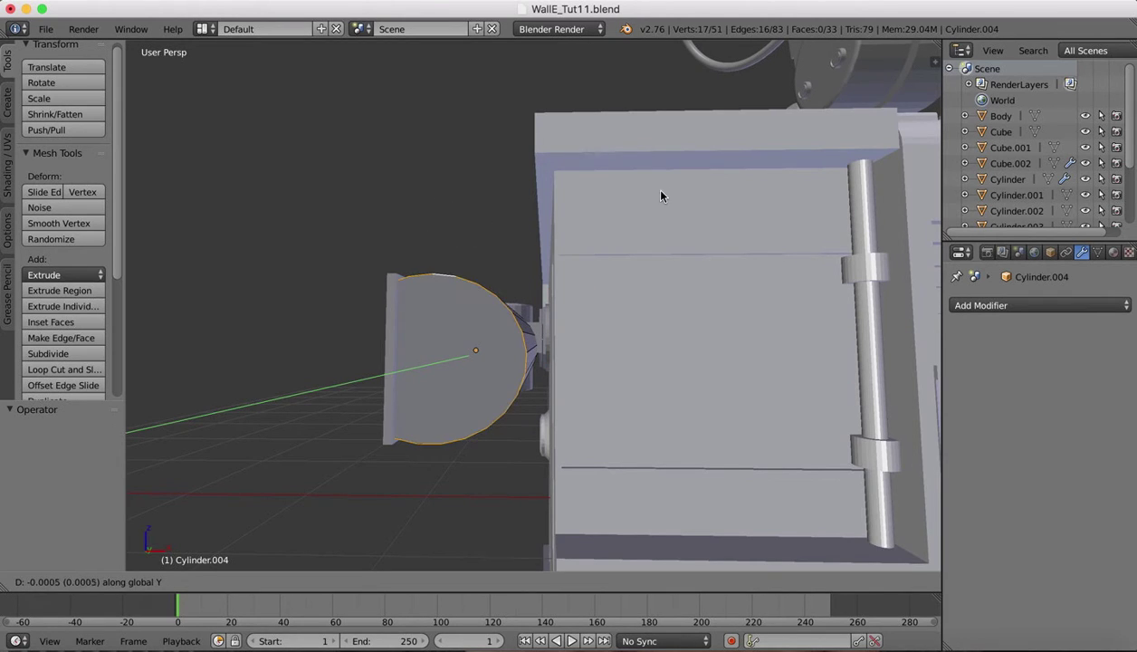
{"action": "left_click", "coordinate": [710, 184]}
{"action": "key", "text": "s"}
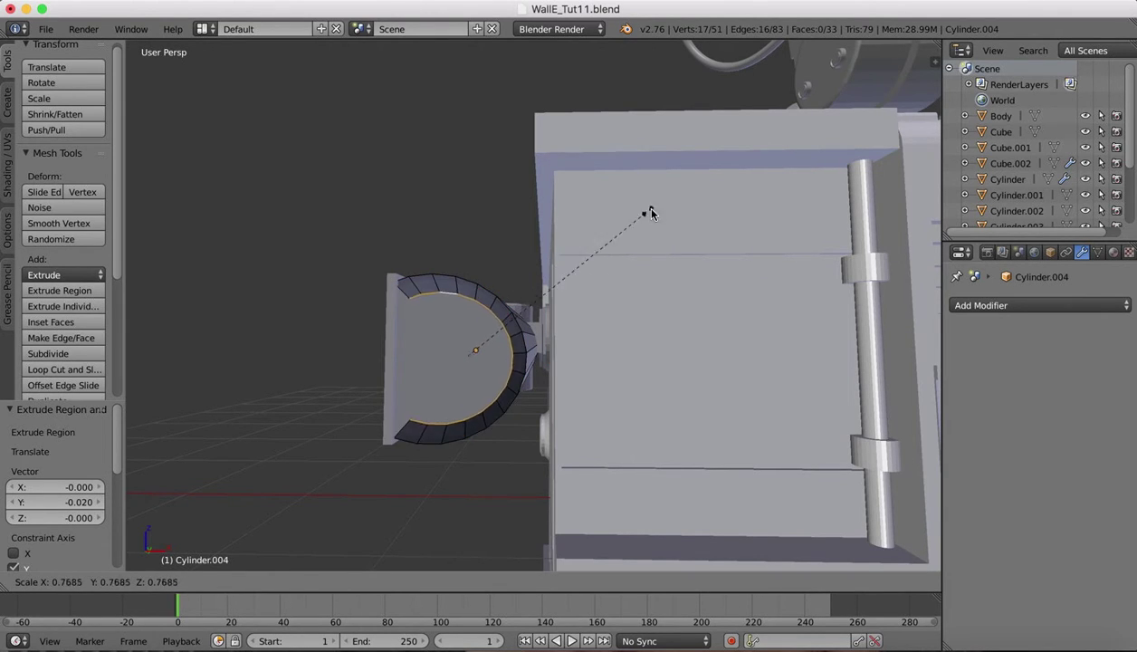
{"action": "left_click", "coordinate": [697, 197]}
Step: Extrude the scaled front edge loop again by -0.012 along Y
{"action": "scroll", "coordinate": [700, 198], "scroll_direction": "right", "scroll_amount": 5}
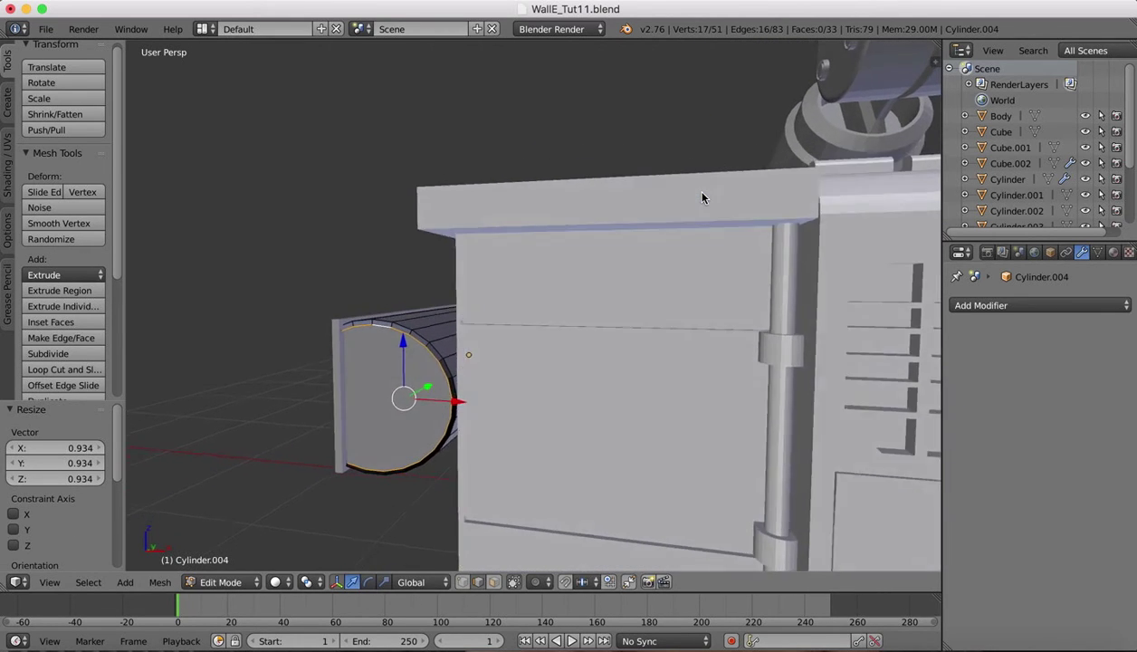
{"action": "scroll", "coordinate": [702, 197], "scroll_direction": "right", "scroll_amount": 5}
{"action": "key", "text": "e"}
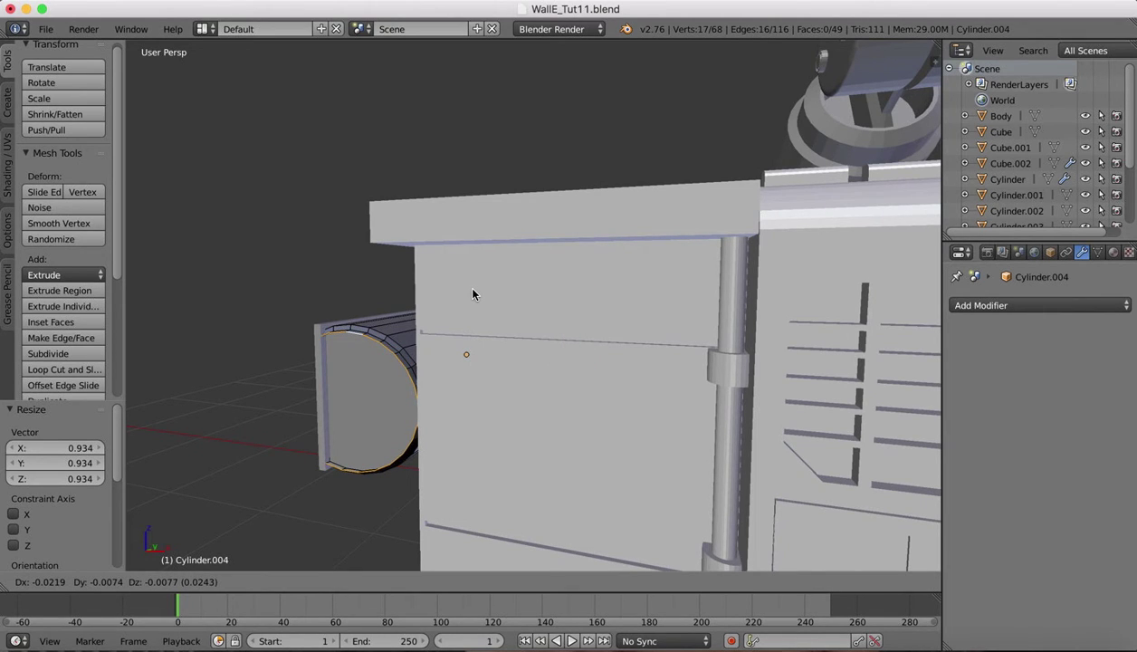
{"action": "key", "text": "y"}
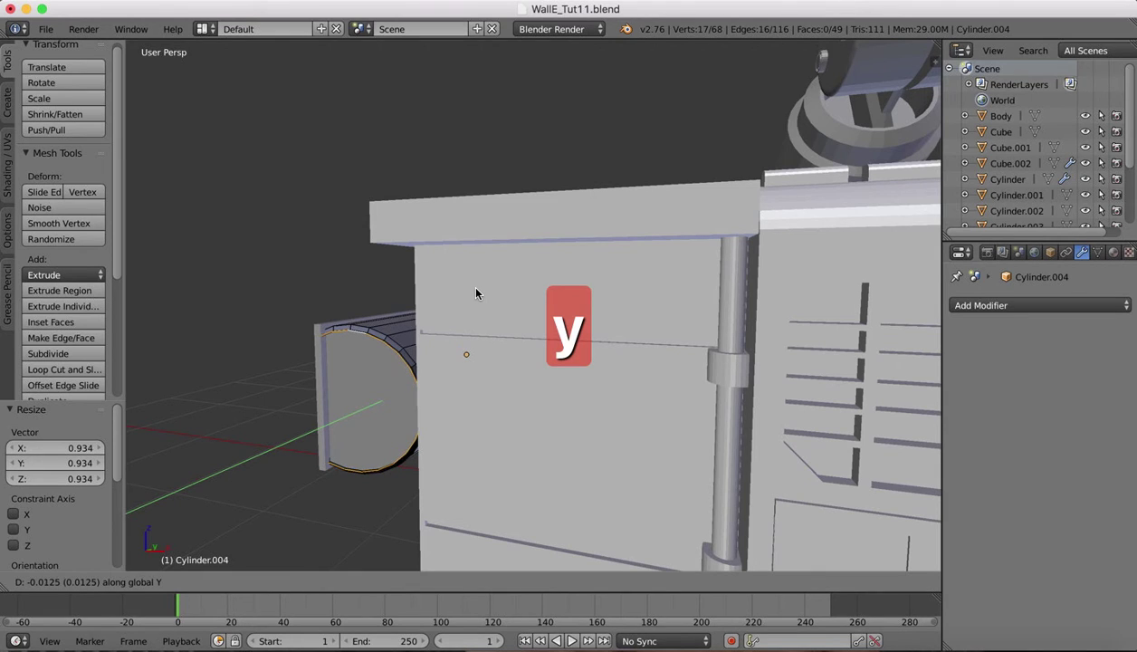
{"action": "left_click", "coordinate": [475, 293]}
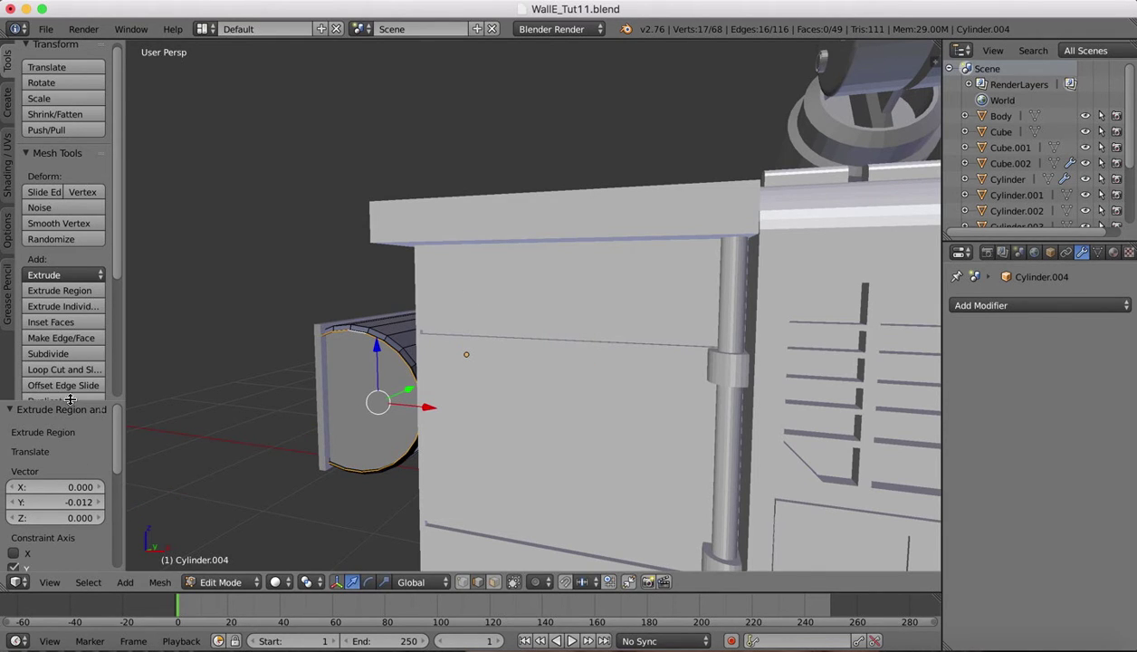
Step: Fill the selected front edge loop of the half-round cylinder with a face
{"action": "scroll", "coordinate": [69, 353], "scroll_direction": "down", "scroll_amount": 2}
{"action": "scroll", "coordinate": [69, 353], "scroll_direction": "down", "scroll_amount": 6}
{"action": "scroll", "coordinate": [68, 272], "scroll_direction": "up", "scroll_amount": 8}
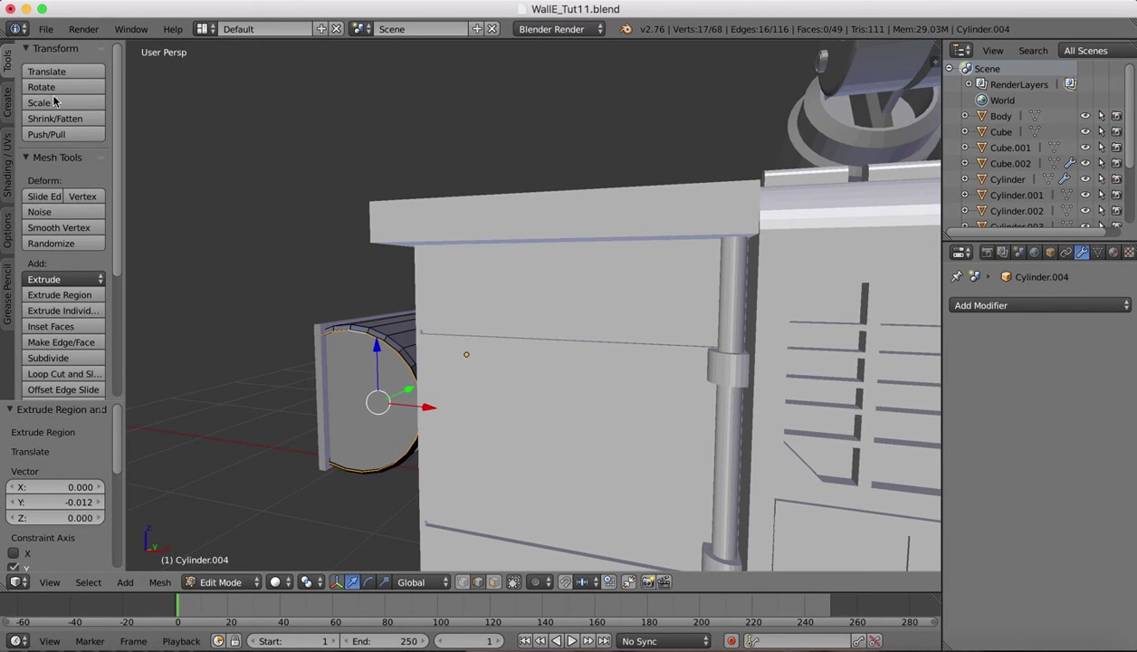
{"action": "left_click", "coordinate": [78, 343]}
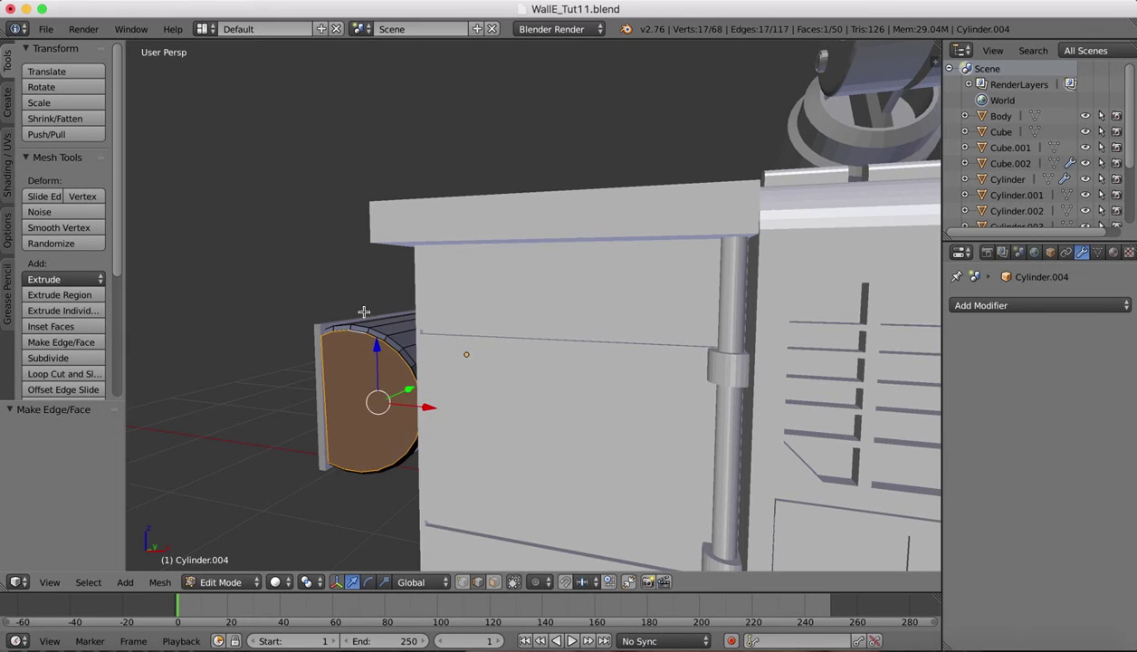
Step: Bevel the border of the new front face by 0.040 with 4 segments
{"action": "scroll", "coordinate": [336, 271], "scroll_direction": "left", "scroll_amount": 3}
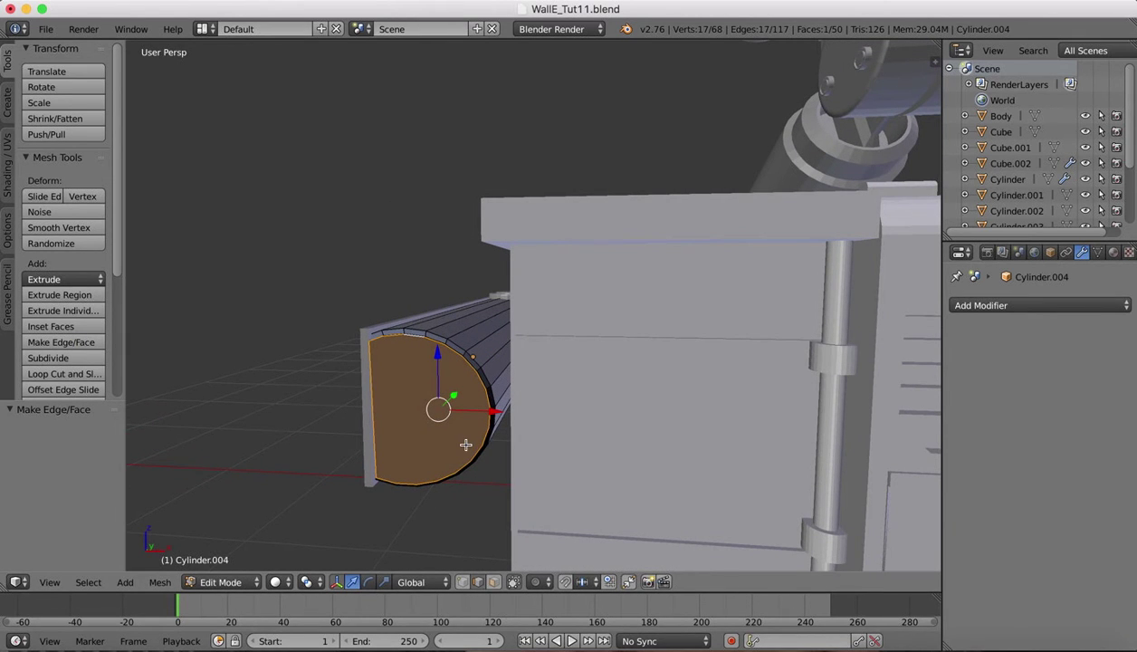
{"action": "key", "text": "ctrl+b"}
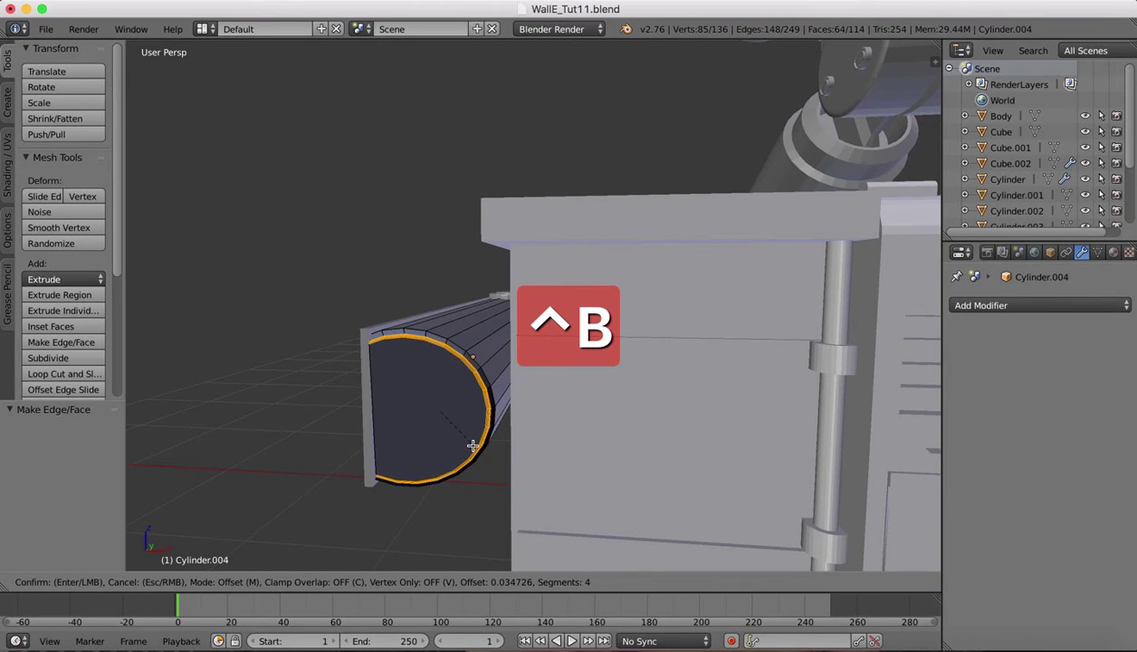
{"action": "left_click", "coordinate": [472, 445]}
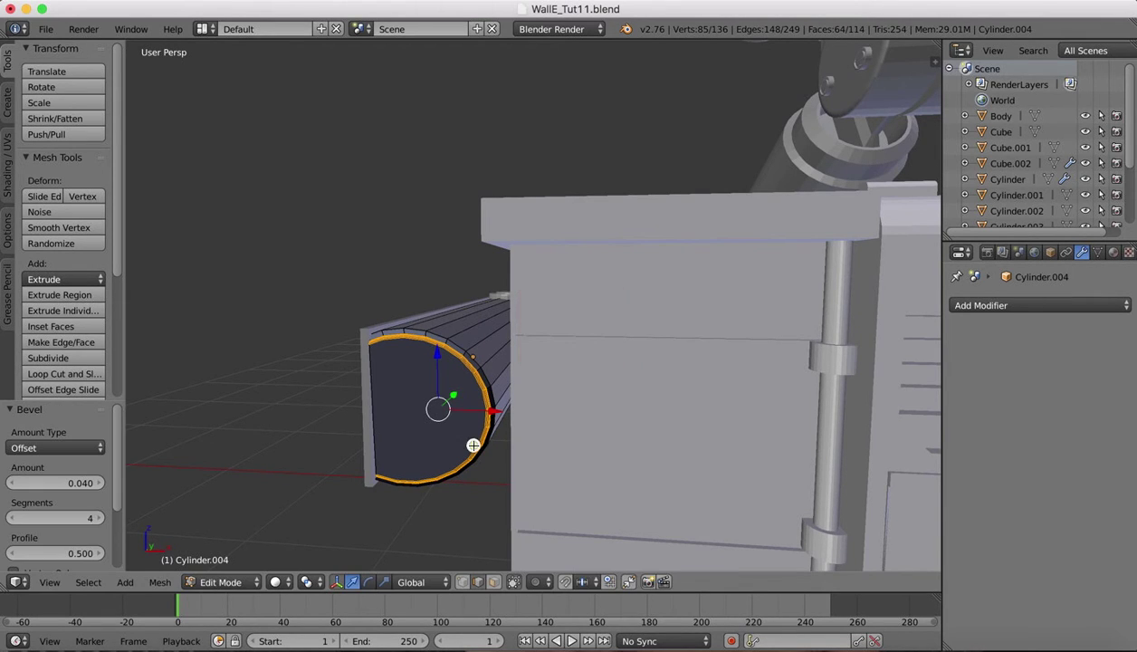
Step: Try to select the edge loop around the cylinder's front rim from its upper edge and bevel it
{"action": "right_click", "coordinate": [417, 330]}
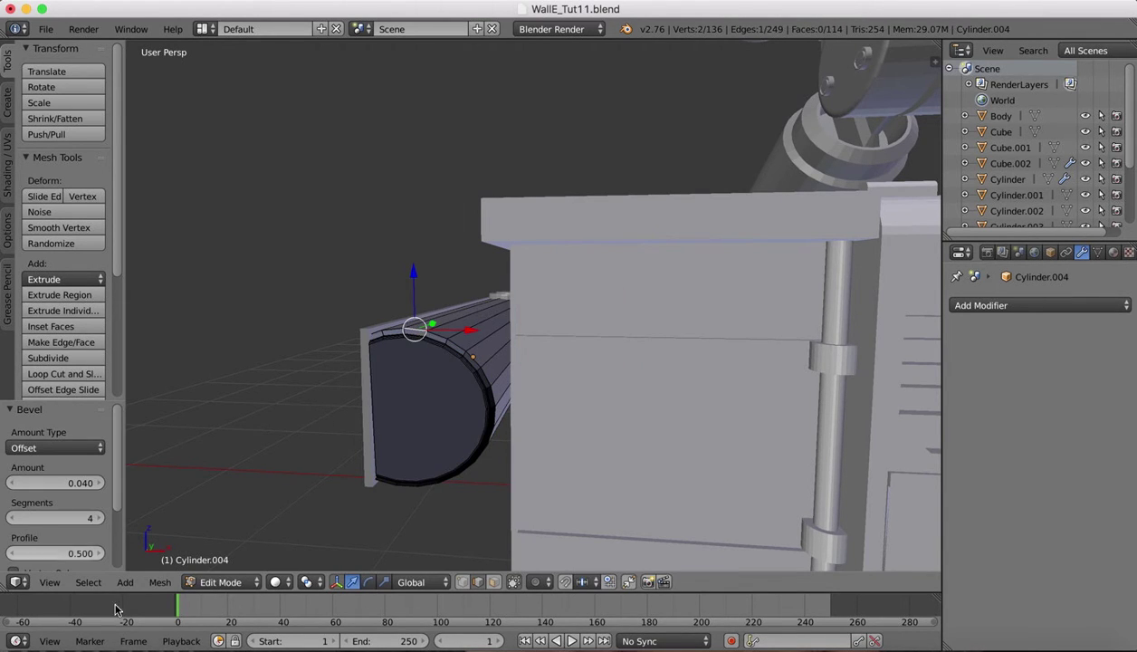
{"action": "left_click", "coordinate": [88, 583]}
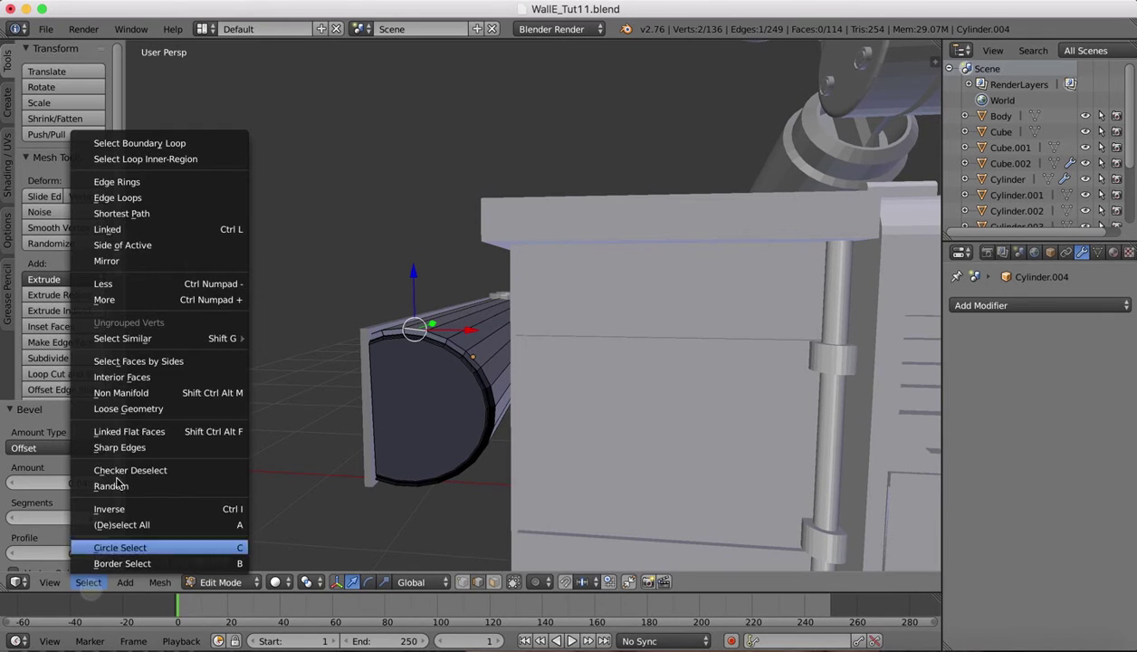
{"action": "left_click", "coordinate": [123, 199]}
{"action": "key", "text": "ctrl+b"}
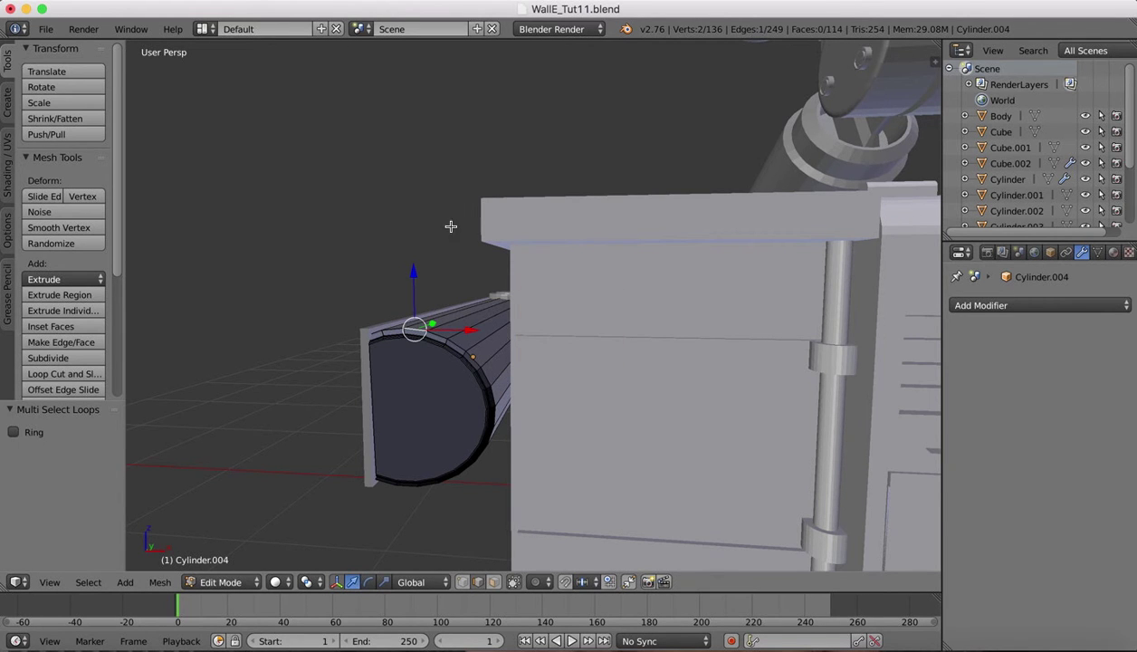
Step: Leave mesh editing of the half-round cylinder and return to Object Mode
{"action": "scroll", "coordinate": [382, 172], "scroll_direction": "down", "scroll_amount": 3}
{"action": "scroll", "coordinate": [382, 172], "scroll_direction": "left", "scroll_amount": 5}
{"action": "scroll", "coordinate": [382, 172], "scroll_direction": "up", "scroll_amount": 4}
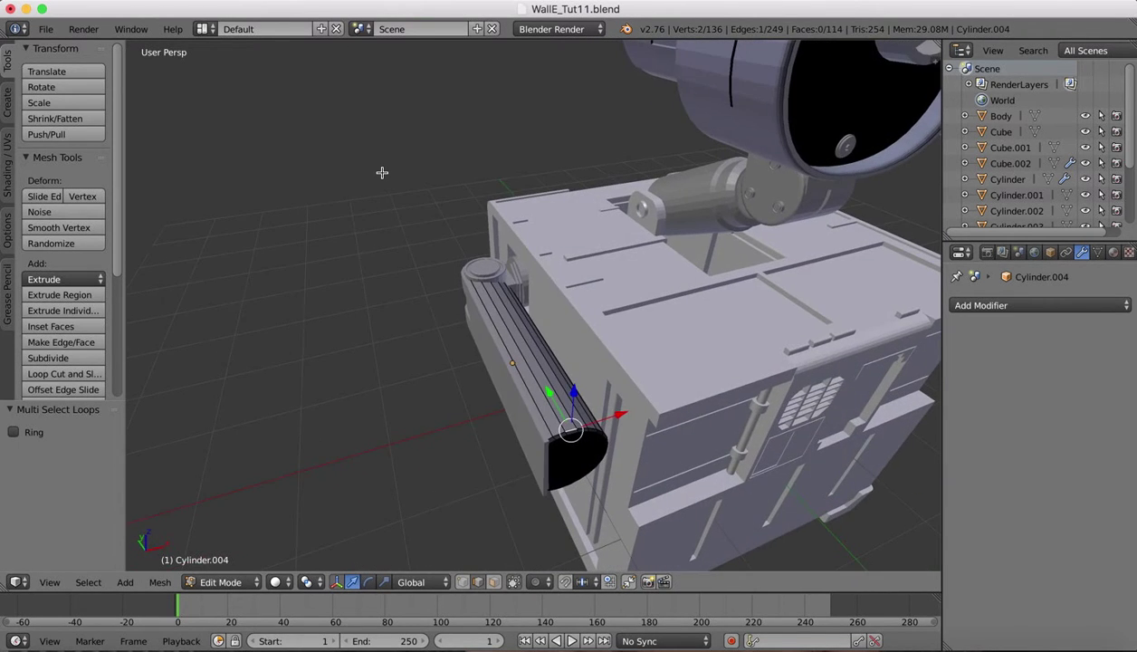
{"action": "scroll", "coordinate": [382, 172], "scroll_direction": "right", "scroll_amount": 4}
{"action": "scroll", "coordinate": [382, 172], "scroll_direction": "left", "scroll_amount": 3}
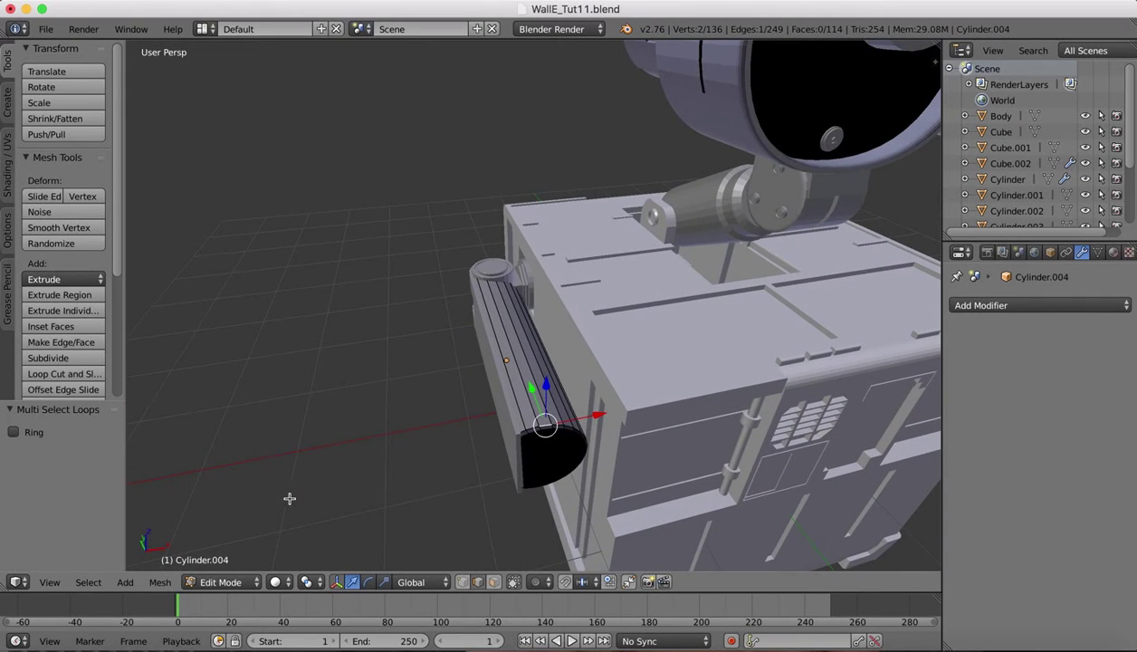
{"action": "left_click", "coordinate": [220, 583]}
{"action": "left_click", "coordinate": [215, 562]}
Step: Inspect the arm from several sides and compare its front end with the walle basic.jpg reference in Preview, returning to Blender
{"action": "scroll", "coordinate": [319, 268], "scroll_direction": "down", "scroll_amount": 2}
{"action": "scroll", "coordinate": [319, 268], "scroll_direction": "down", "scroll_amount": 6}
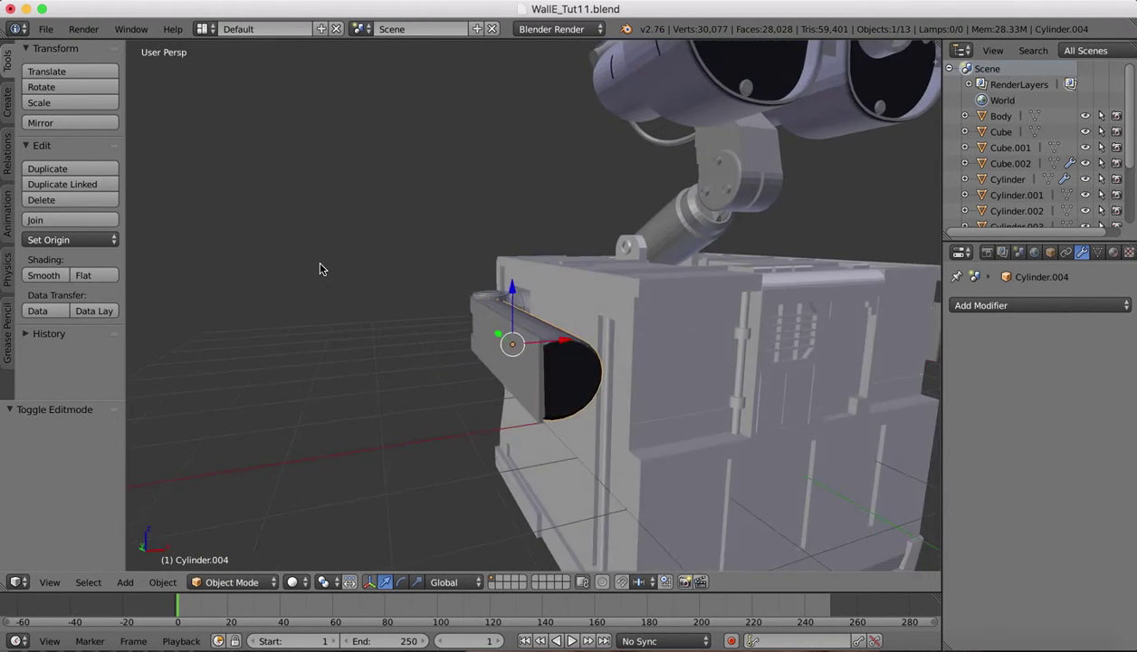
{"action": "scroll", "coordinate": [320, 268], "scroll_direction": "left", "scroll_amount": 6}
{"action": "scroll", "coordinate": [320, 268], "scroll_direction": "right", "scroll_amount": 3}
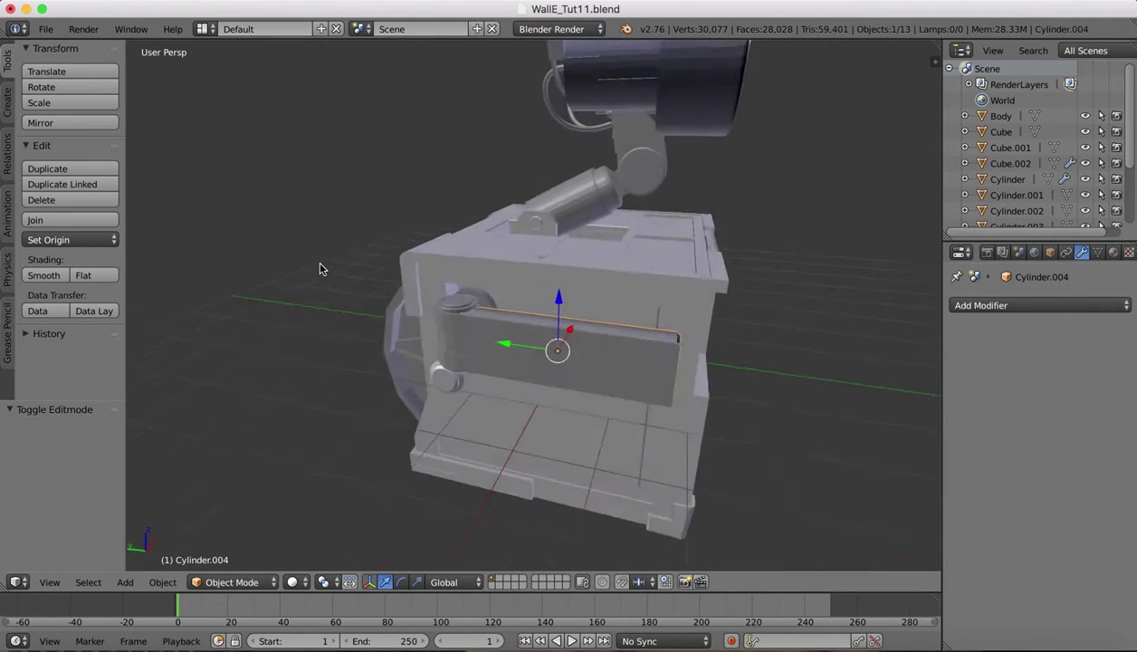
{"action": "scroll", "coordinate": [319, 268], "scroll_direction": "right", "scroll_amount": 8}
{"action": "scroll", "coordinate": [319, 268], "scroll_direction": "down", "scroll_amount": 5}
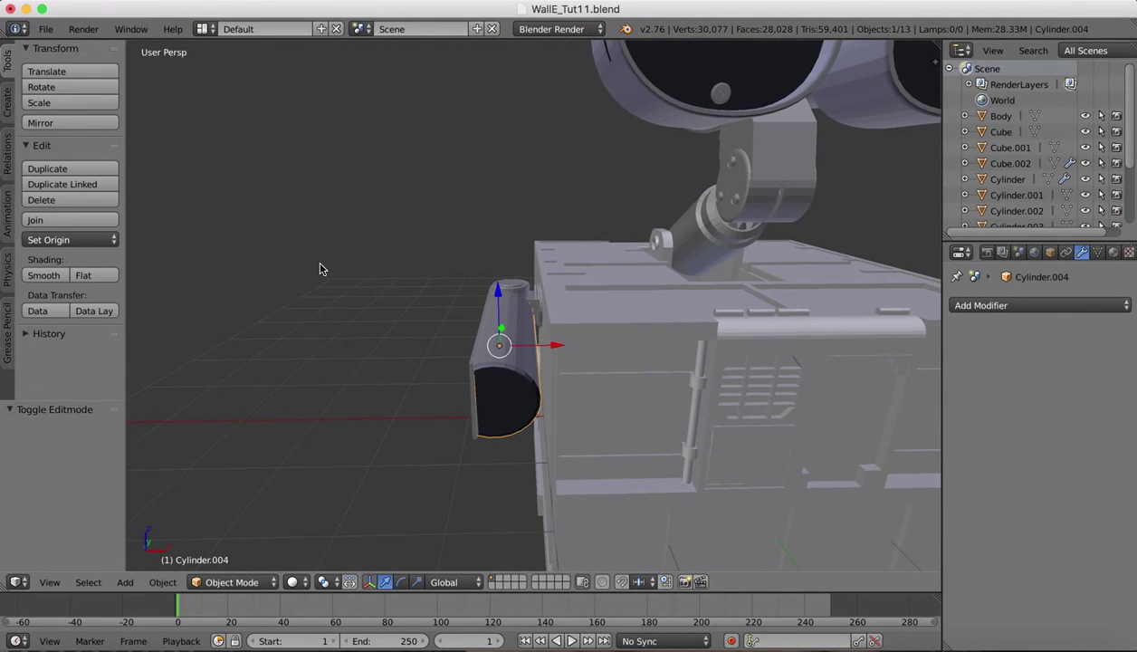
{"action": "left_click", "coordinate": [906, 636]}
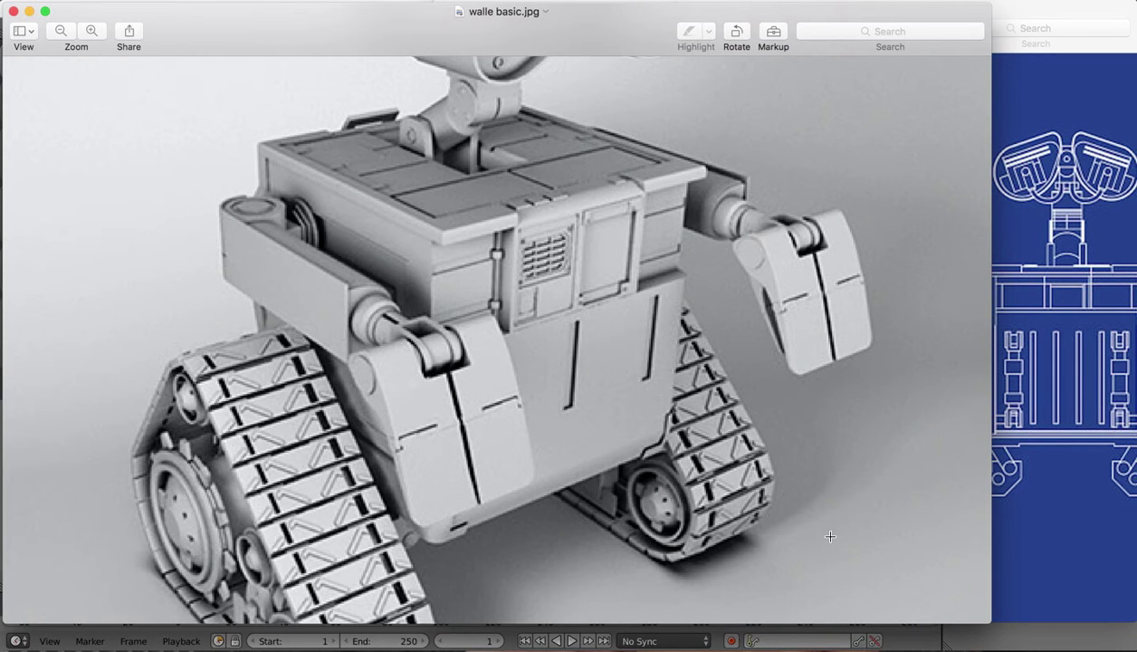
{"action": "mouse_move", "coordinate": [921, 646]}
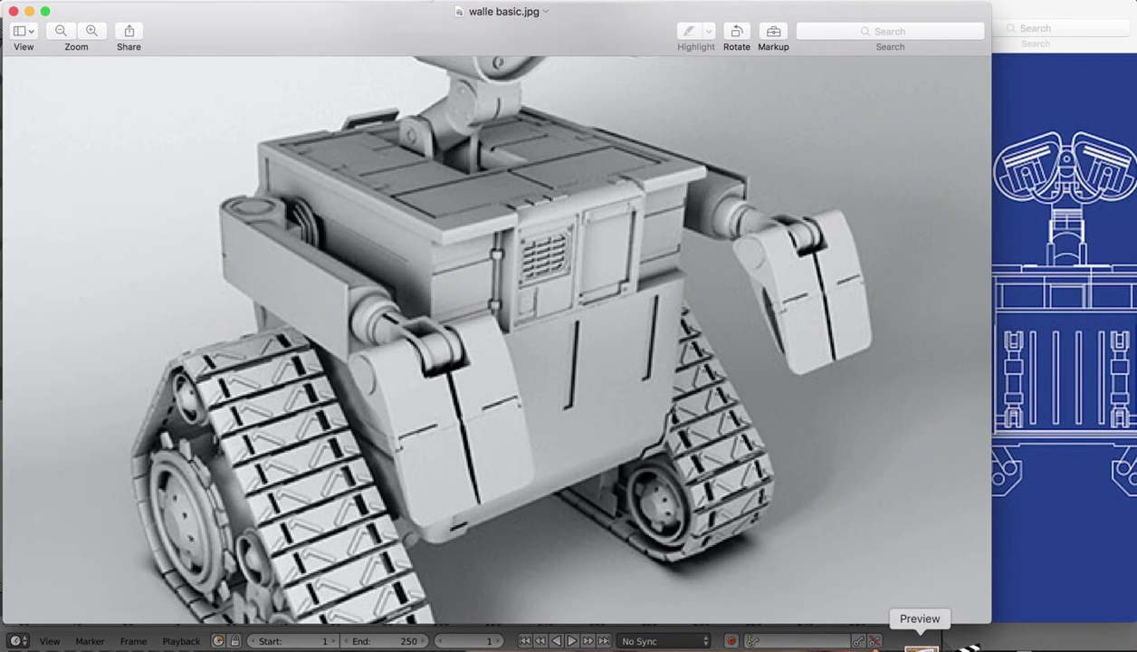
{"action": "left_click", "coordinate": [960, 644]}
Step: Join the half-round cylinder and the mirrored arm panel into one object
{"action": "mouse_move", "coordinate": [582, 335]}
{"action": "middle_mouse_down"}
{"action": "mouse_move", "coordinate": [571, 321]}
{"action": "mouse_move", "coordinate": [571, 332]}
{"action": "middle_mouse_up"}
{"action": "right_click", "coordinate": [521, 385]}
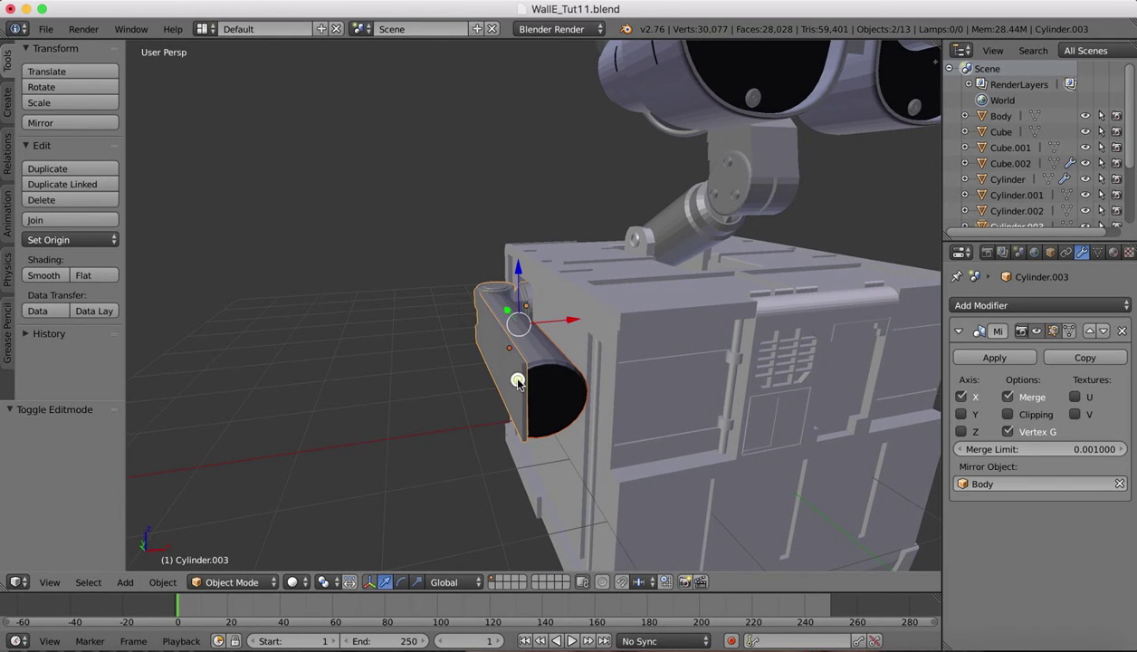
{"action": "left_click", "coordinate": [162, 582]}
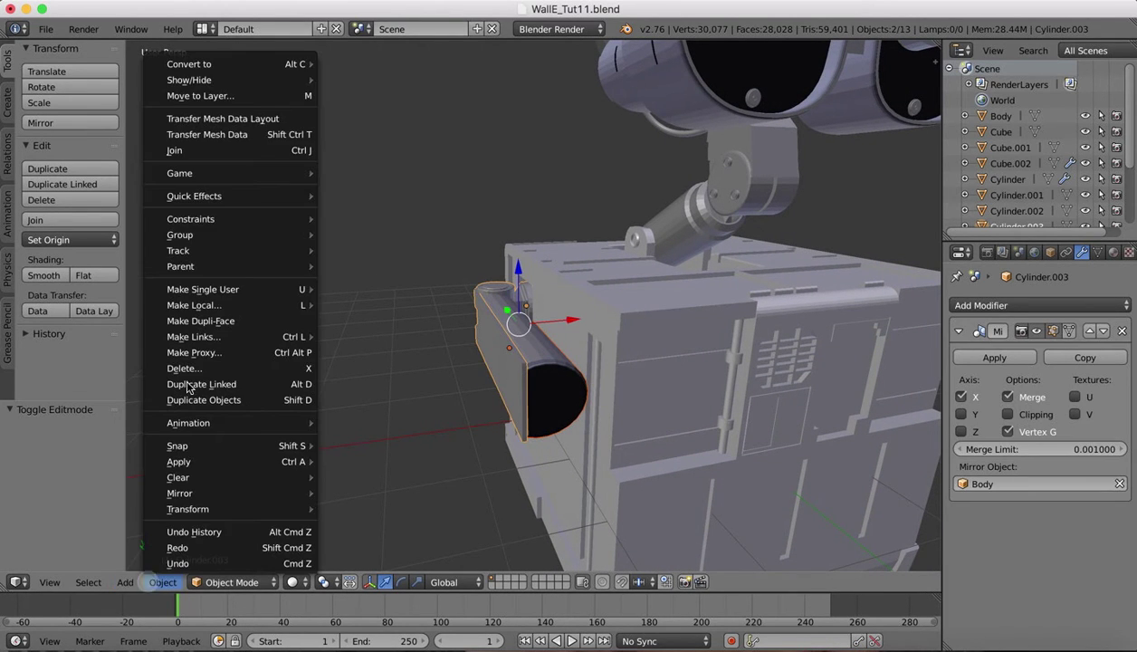
{"action": "left_click", "coordinate": [188, 152]}
Step: Examine the joined arms on both sides of the body and check the forearm joint in the walle basic.jpg reference
{"action": "scroll", "coordinate": [308, 254], "scroll_direction": "left", "scroll_amount": 15}
{"action": "scroll", "coordinate": [308, 255], "scroll_direction": "left", "scroll_amount": 20}
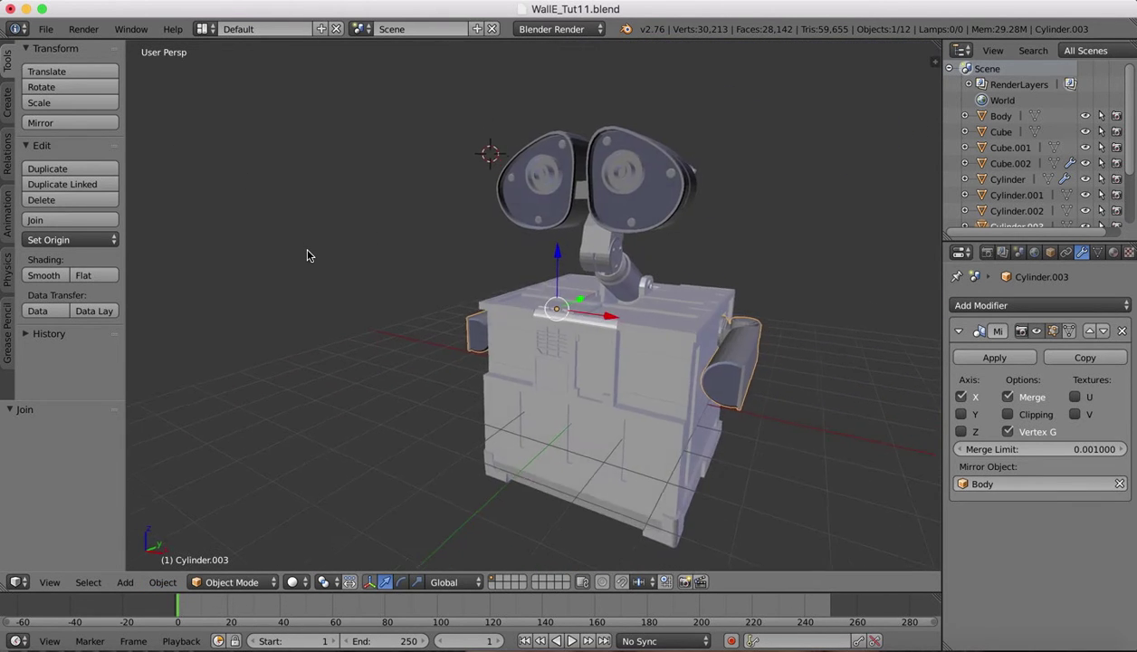
{"action": "scroll", "coordinate": [307, 255], "scroll_direction": "left", "scroll_amount": 15}
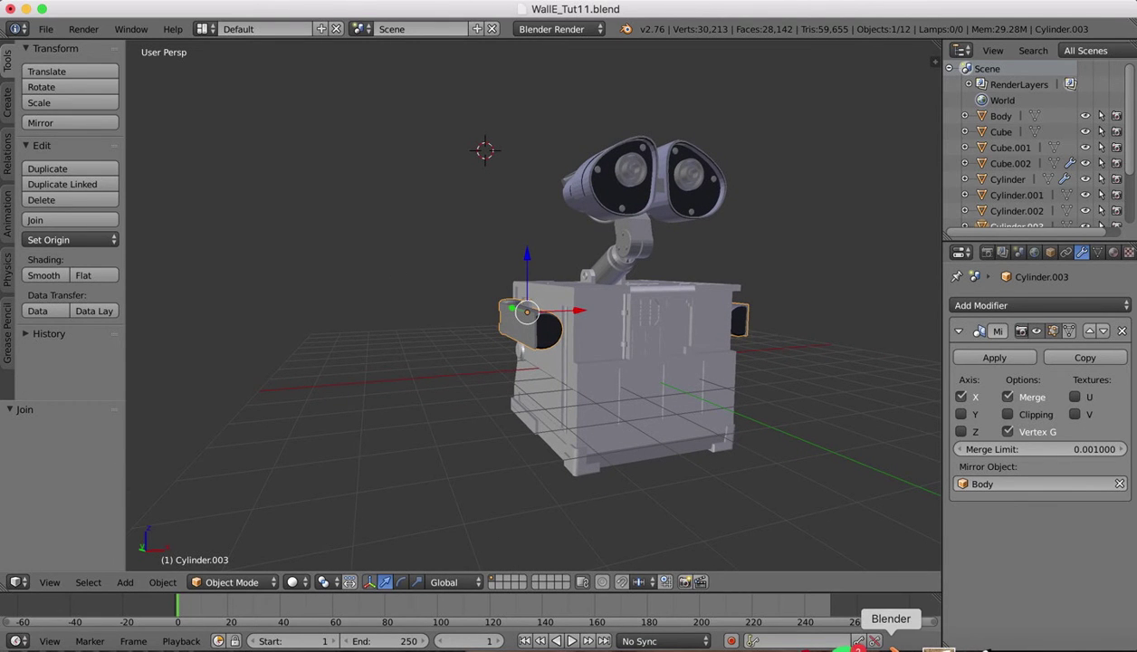
{"action": "left_click", "coordinate": [919, 645]}
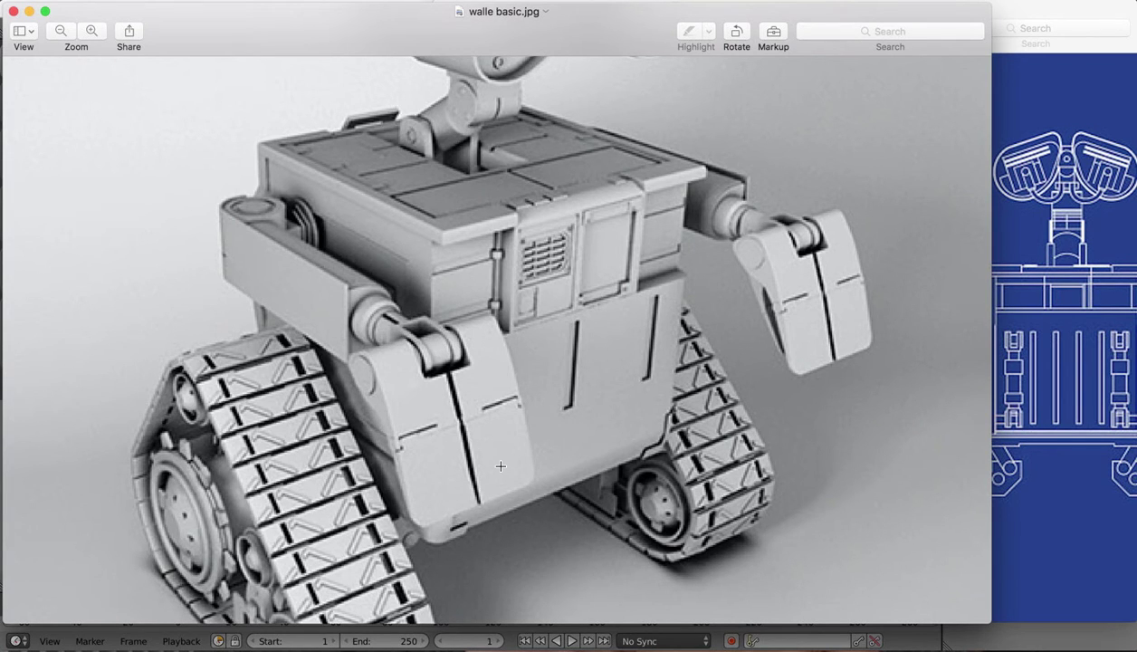
{"action": "mouse_move", "coordinate": [1066, 648]}
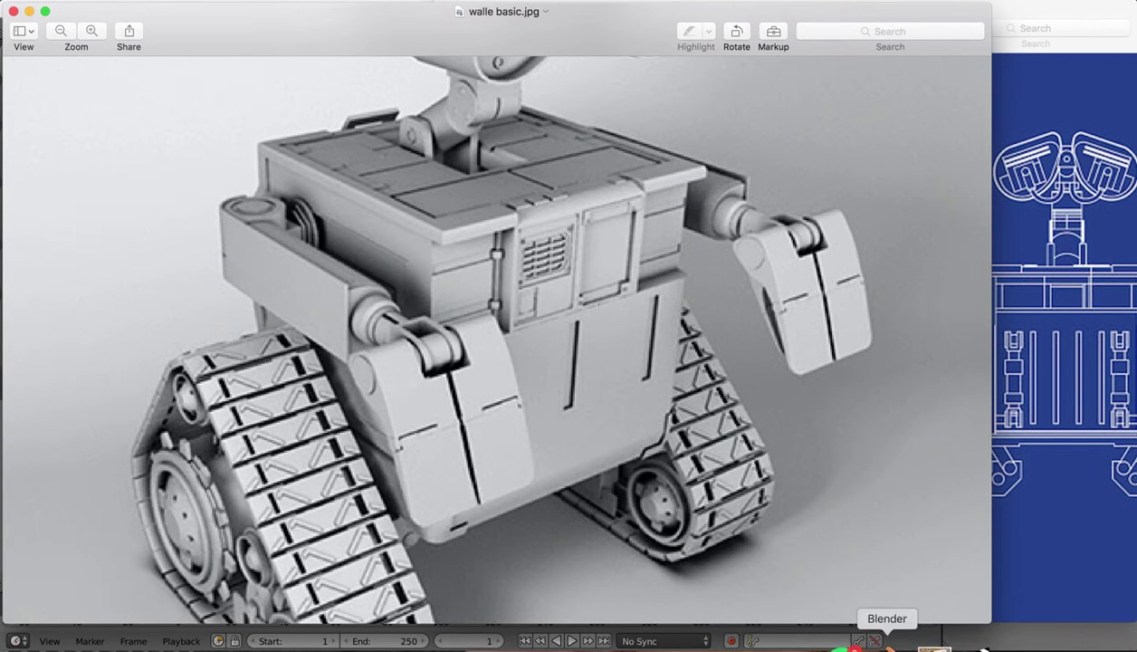
{"action": "left_click", "coordinate": [888, 644]}
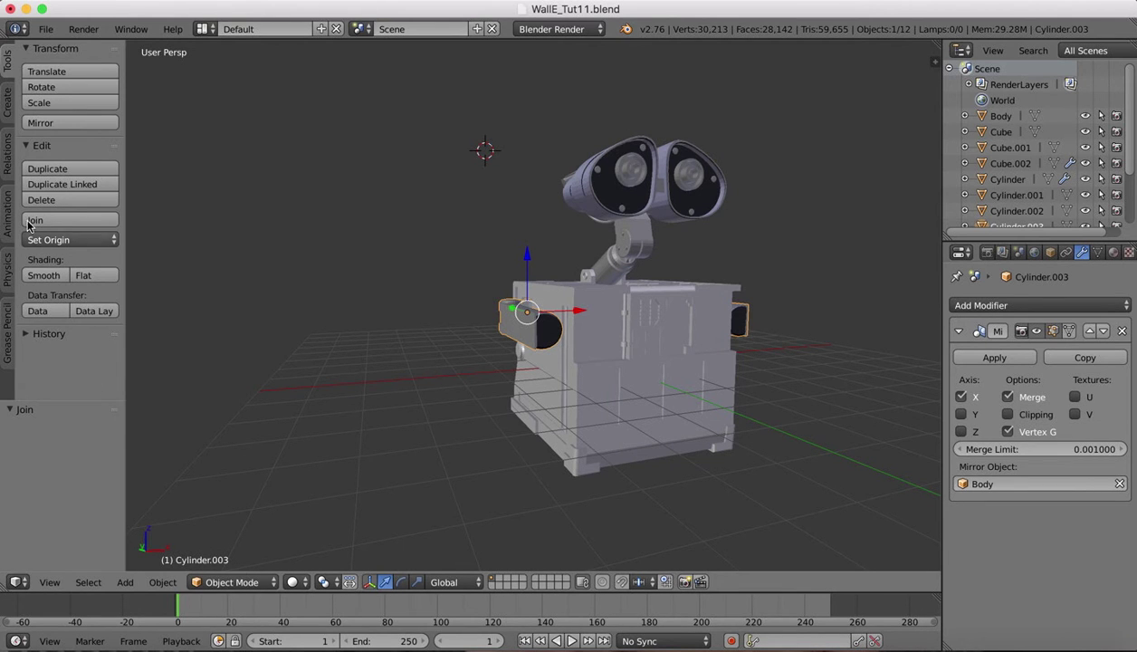
Step: Add a 25-vertex mesh cylinder and scale it to 0.518
{"action": "left_click", "coordinate": [7, 100]}
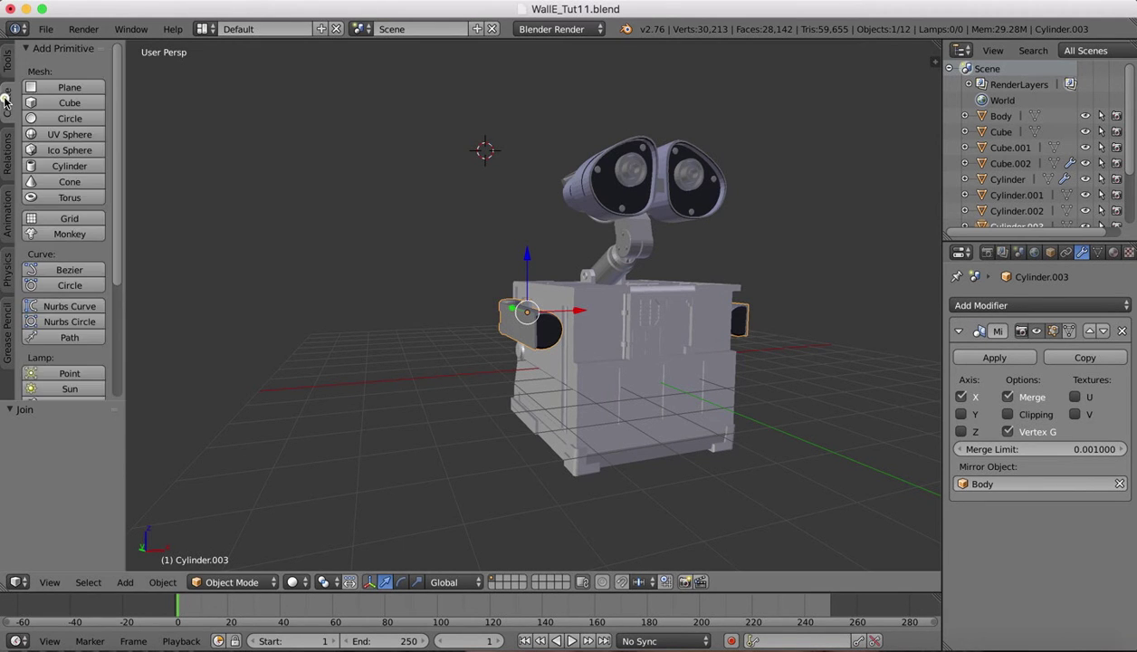
{"action": "left_click", "coordinate": [56, 165]}
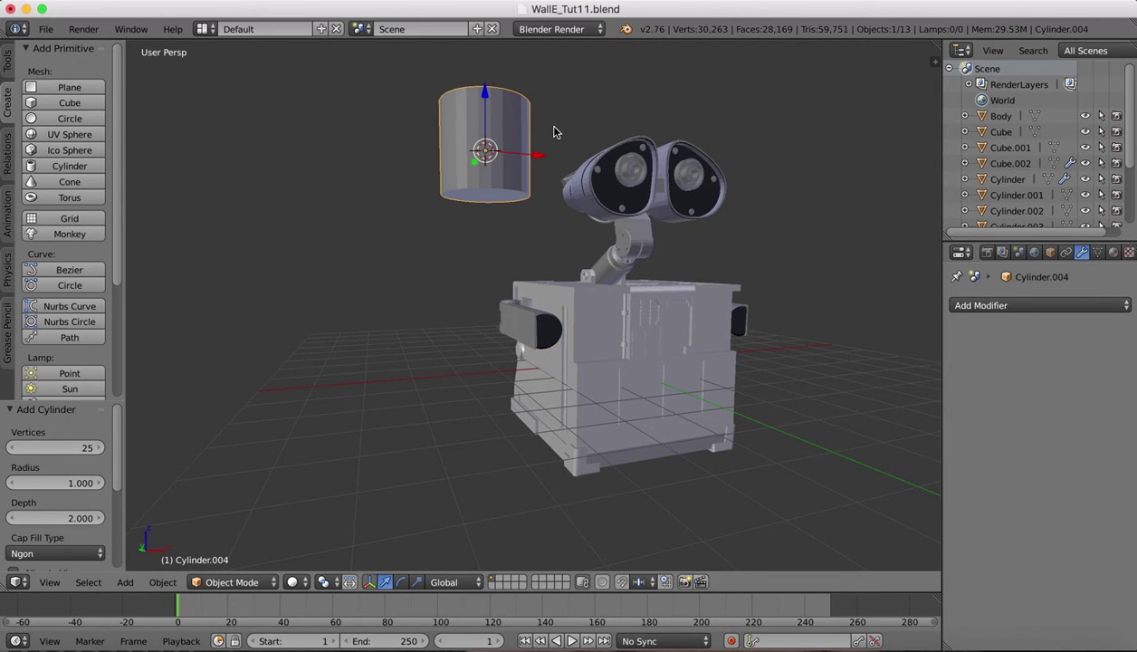
{"action": "key", "text": "s"}
{"action": "left_click", "coordinate": [576, 125]}
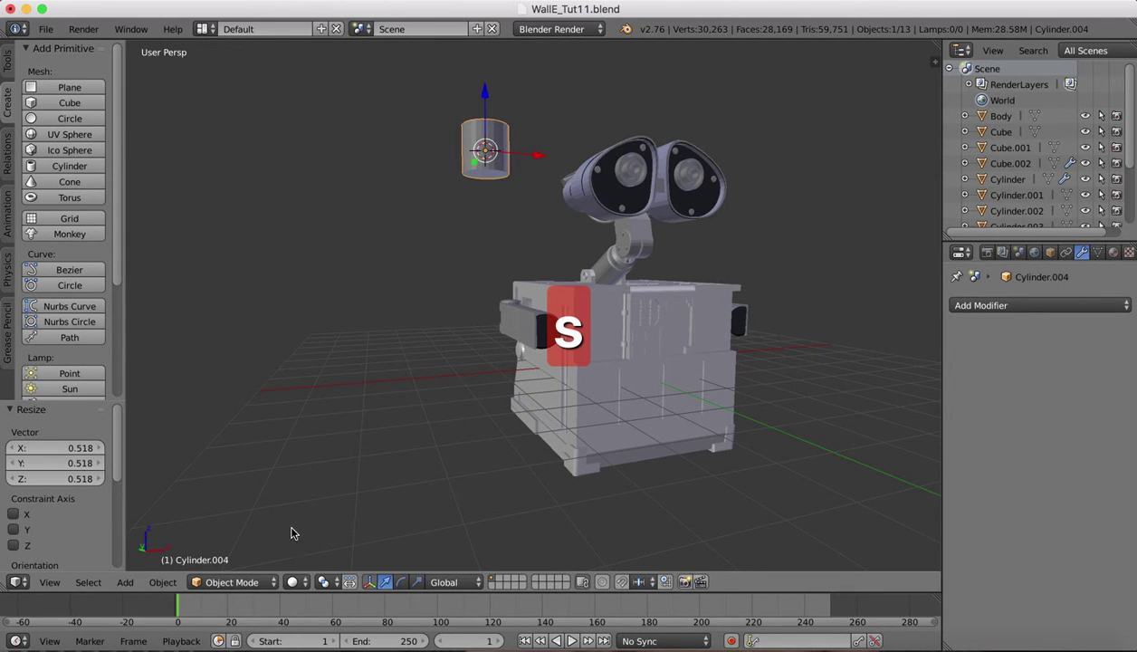
Step: Position the new cylinder at the front end of the arm in top view and scale it by 0.780
{"action": "left_click", "coordinate": [50, 582]}
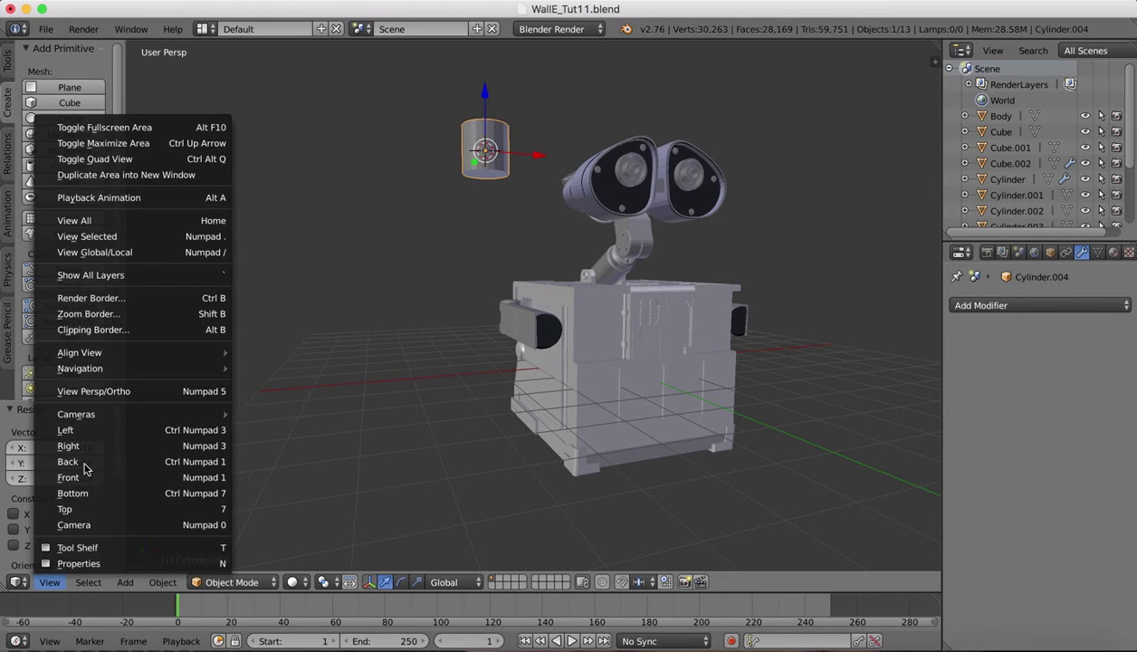
{"action": "left_click", "coordinate": [70, 509]}
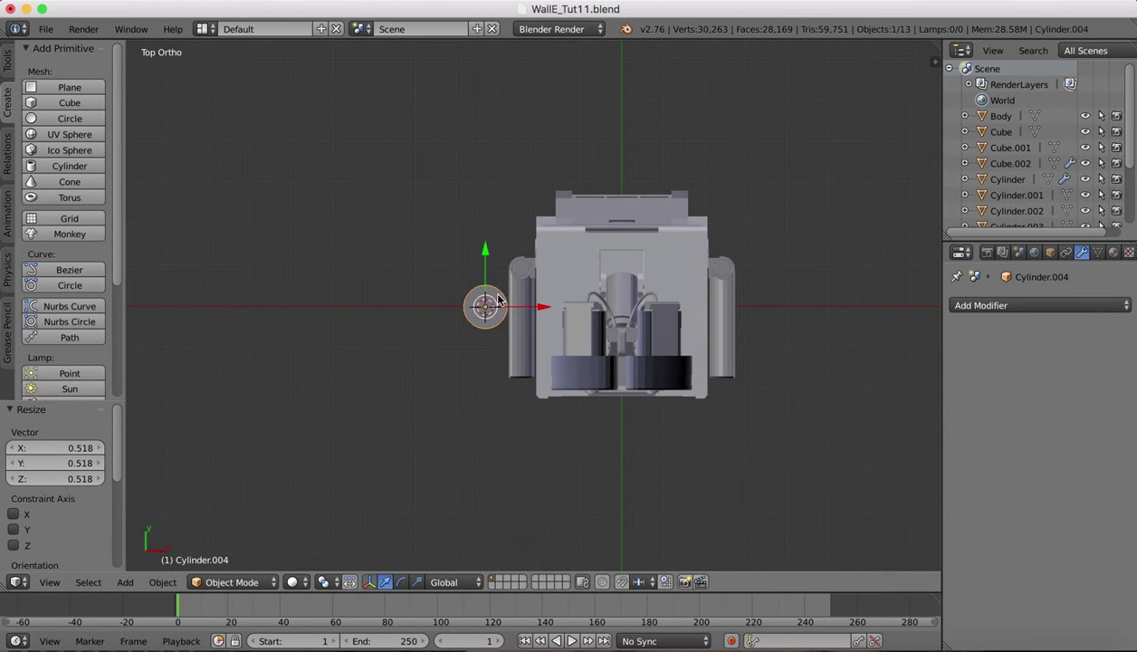
{"action": "left_click_drag", "start_coordinate": [485, 256], "coordinate": [496, 344]}
{"action": "left_click_drag", "start_coordinate": [542, 395], "coordinate": [576, 390]}
{"action": "key", "text": "s"}
{"action": "left_click", "coordinate": [607, 342]}
Step: Rotate the cylinder 90° about the global X axis so it points along the arm
{"action": "key", "text": "r"}
{"action": "key", "text": "y"}
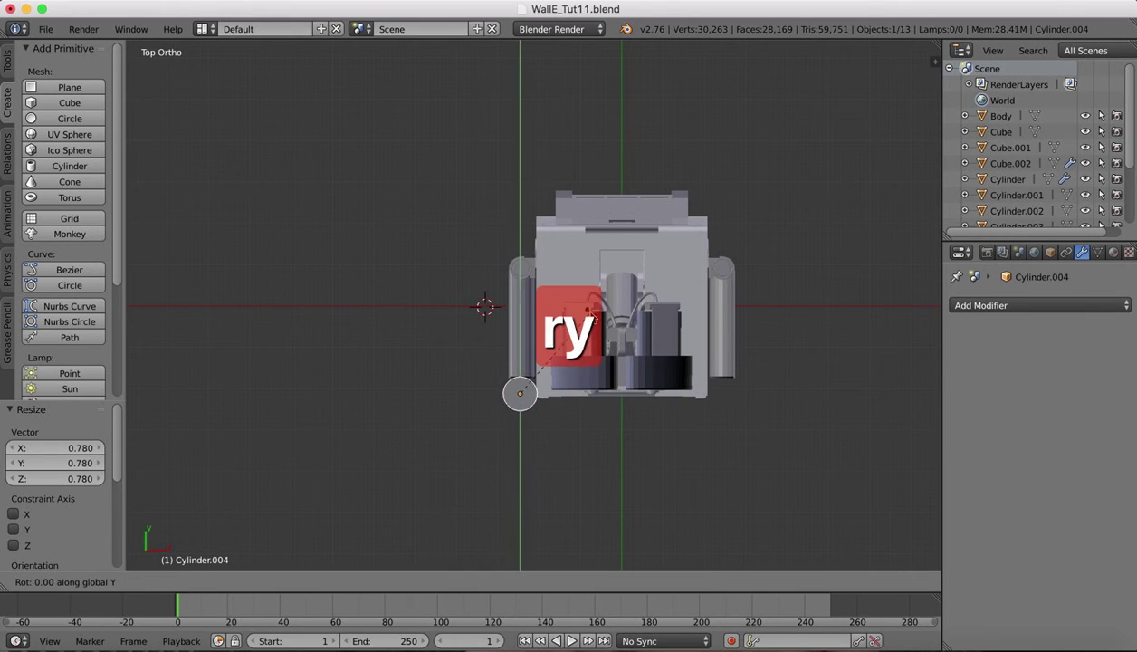
{"action": "type", "text": "x"}
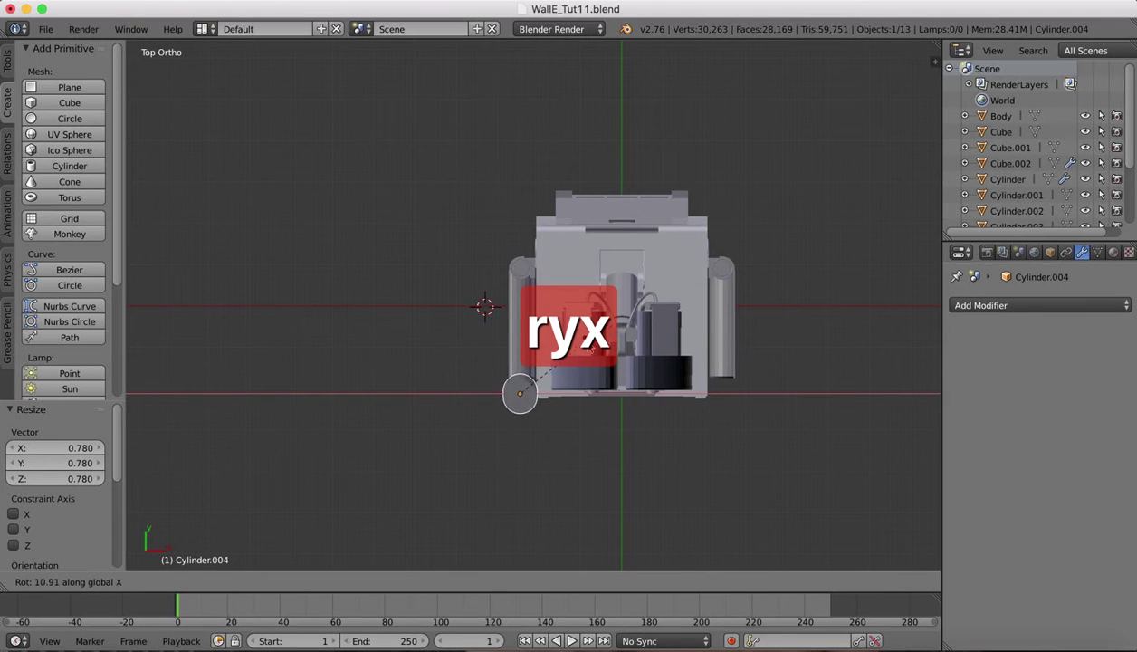
{"action": "type", "text": "90"}
{"action": "left_click", "coordinate": [585, 382]}
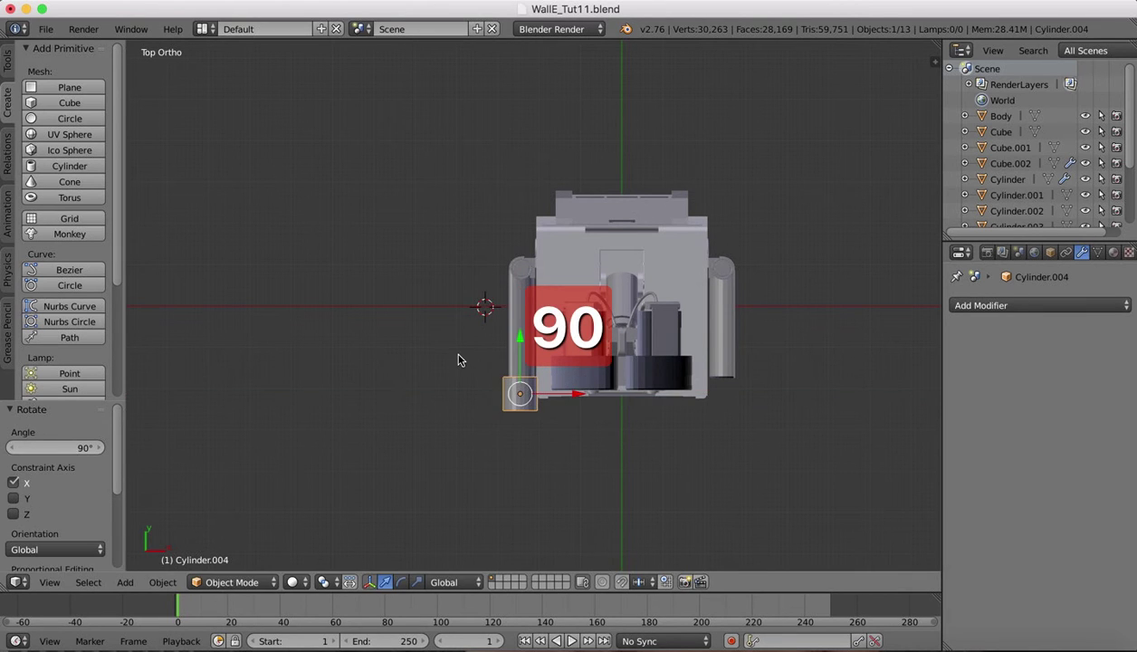
Step: Lower the cylinder by about 3.95 along Z to the arm's height in left view and scale it by 0.844
{"action": "scroll", "coordinate": [458, 361], "scroll_direction": "down", "scroll_amount": 1}
{"action": "middle_click_drag", "start_coordinate": [458, 360], "coordinate": [186, 631]}
{"action": "left_click", "coordinate": [50, 582]}
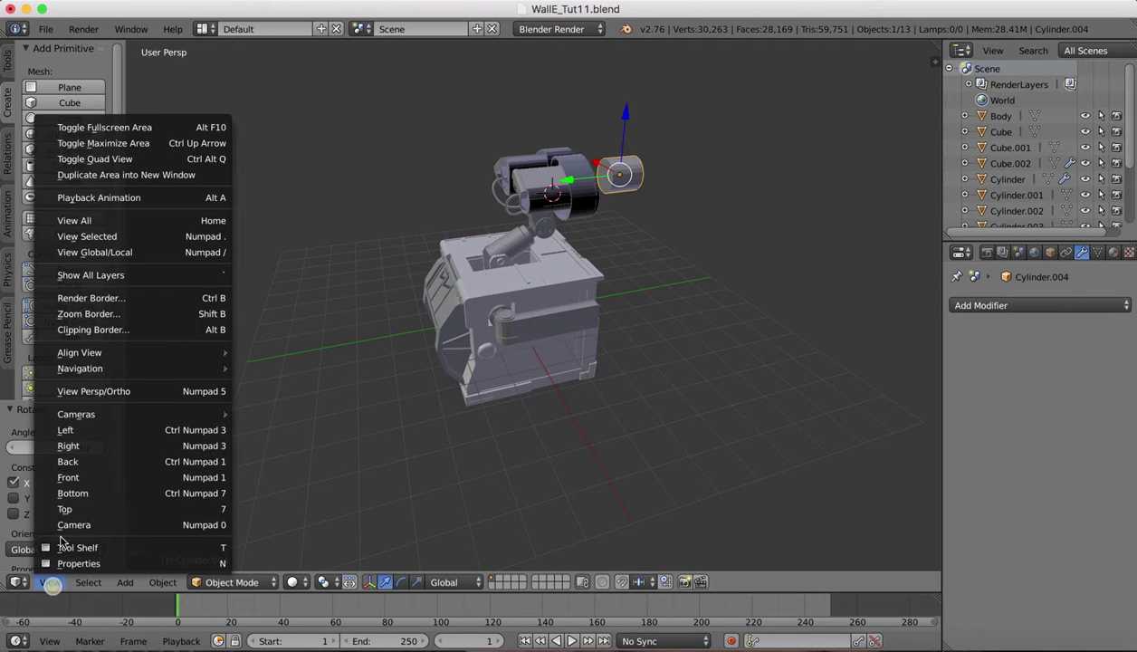
{"action": "left_click", "coordinate": [69, 431]}
{"action": "left_click_drag", "start_coordinate": [609, 136], "coordinate": [612, 269]}
{"action": "key", "text": "s"}
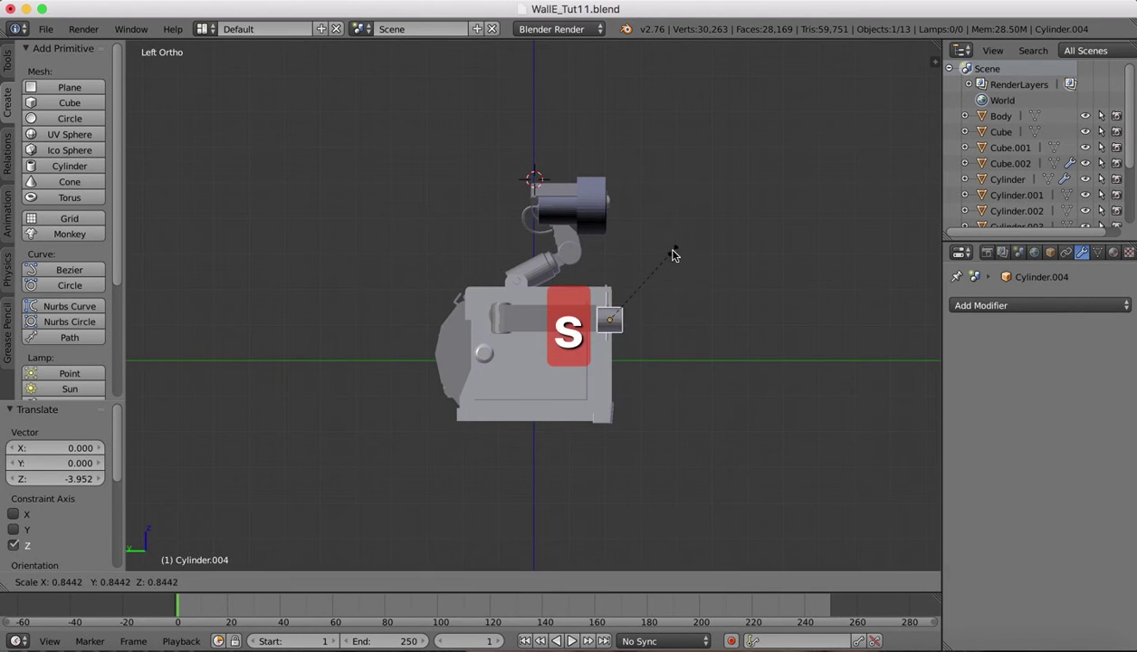
{"action": "left_click", "coordinate": [673, 249]}
Step: Raise the cylinder slightly, move it 0.127 along Y toward the arm, and scale it by 0.623
{"action": "scroll", "coordinate": [638, 304], "scroll_direction": "up", "scroll_amount": 5}
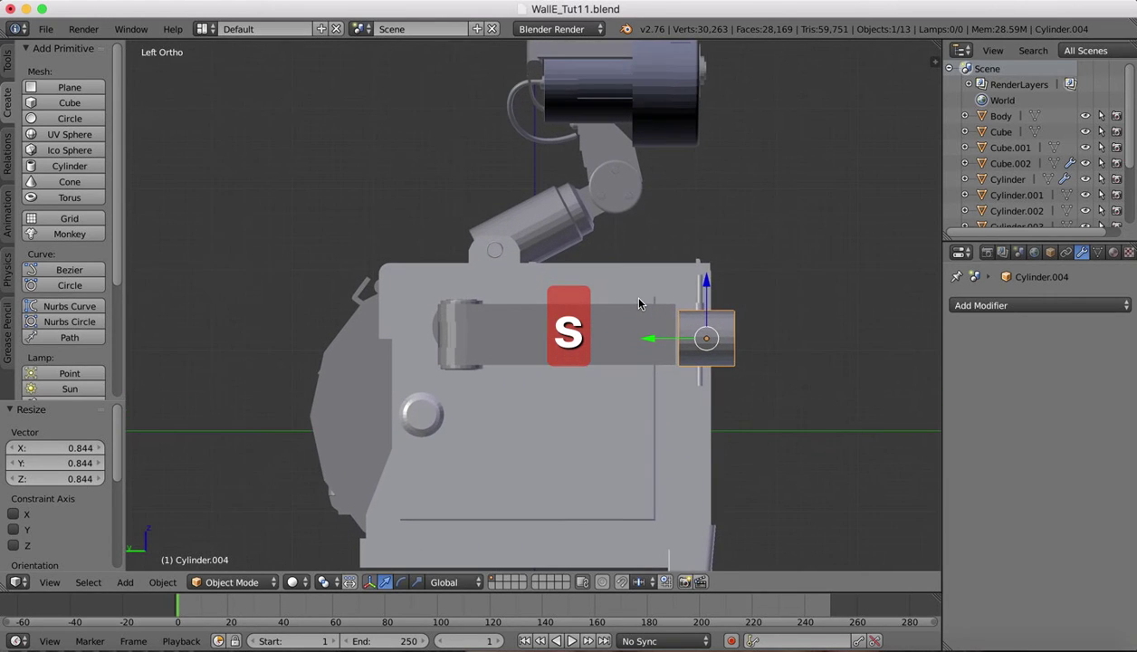
{"action": "left_click_drag", "start_coordinate": [708, 286], "coordinate": [708, 281]}
{"action": "left_click_drag", "start_coordinate": [649, 339], "coordinate": [629, 331]}
{"action": "middle_click_drag", "start_coordinate": [213, 510], "coordinate": [433, 343]}
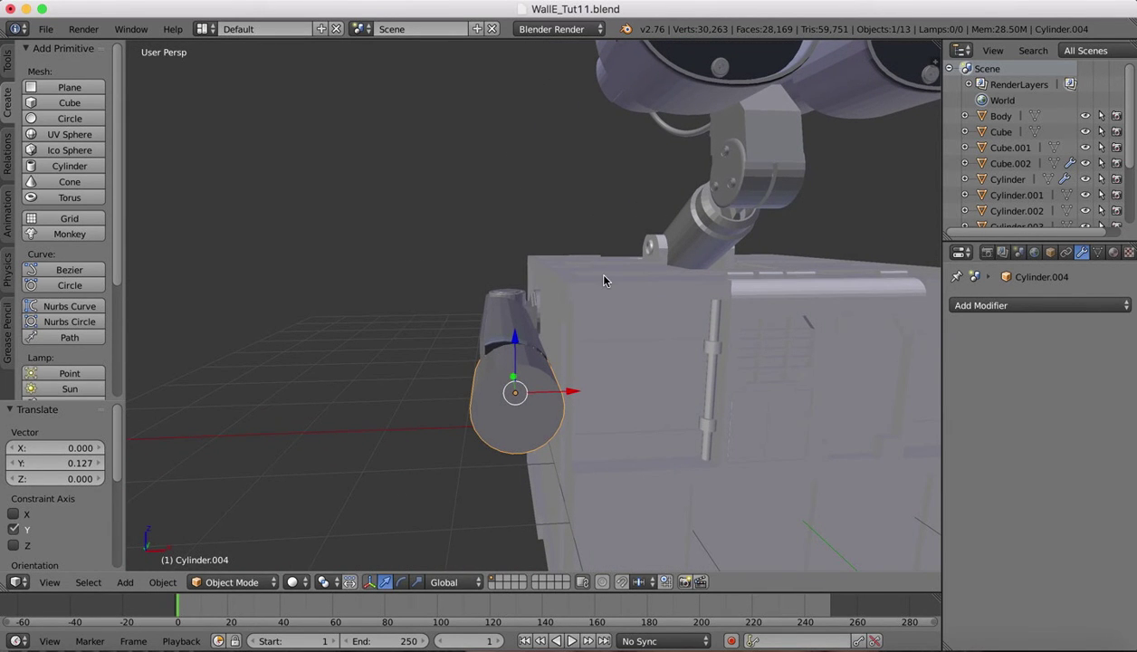
{"action": "key", "text": "s"}
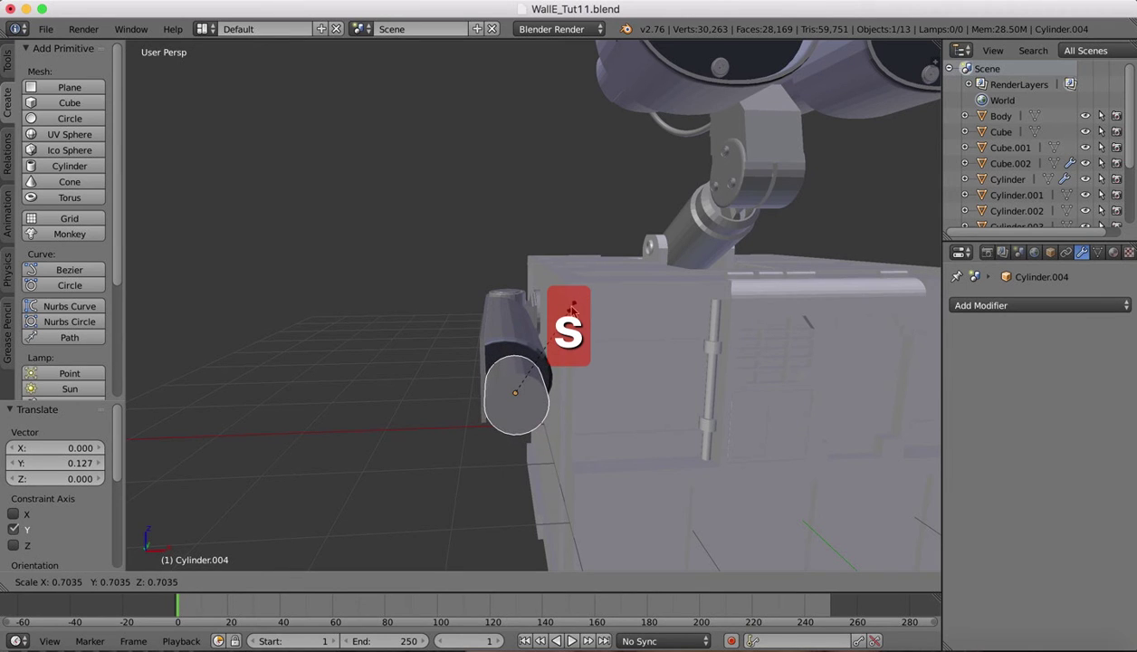
{"action": "left_click", "coordinate": [565, 320]}
Step: Compare the joint with walle basic.jpg in Preview, and back in Blender centre the cylinder on the arm's end in front view
{"action": "left_click", "coordinate": [927, 646]}
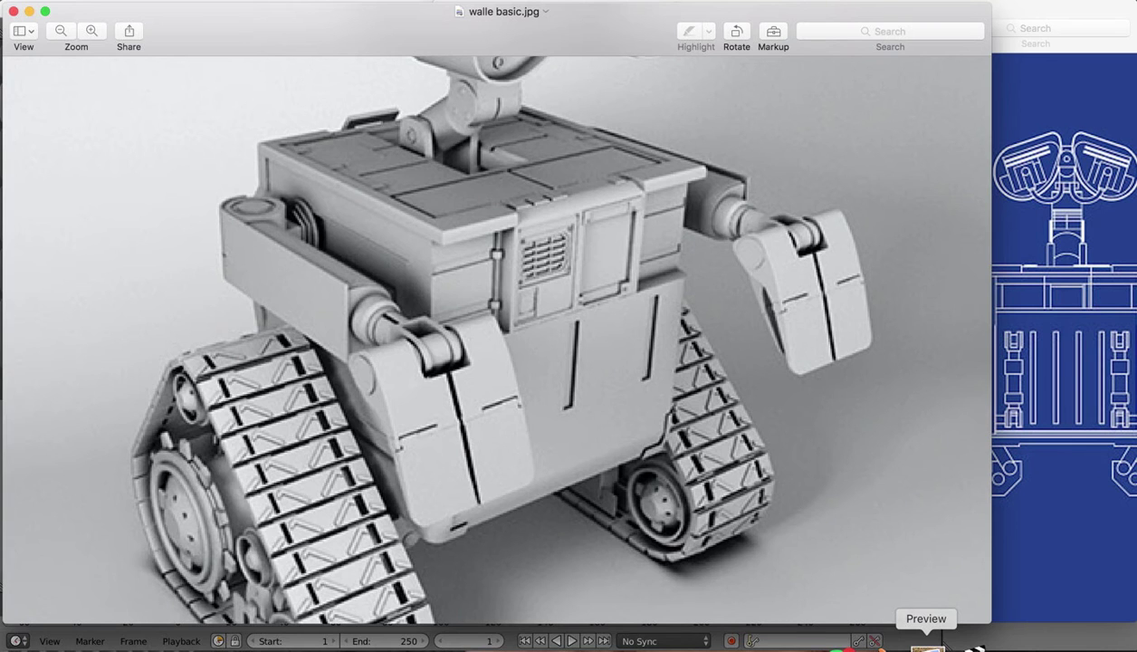
{"action": "left_click", "coordinate": [891, 646]}
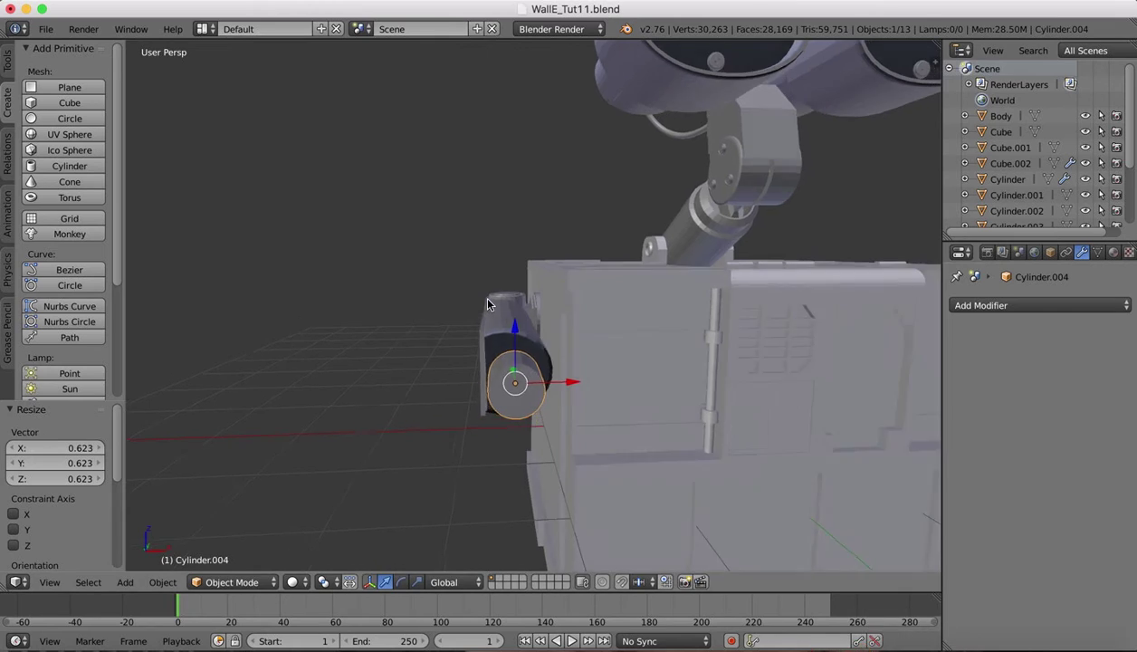
{"action": "left_click_drag", "start_coordinate": [553, 327], "coordinate": [558, 326]}
{"action": "left_click", "coordinate": [50, 582]}
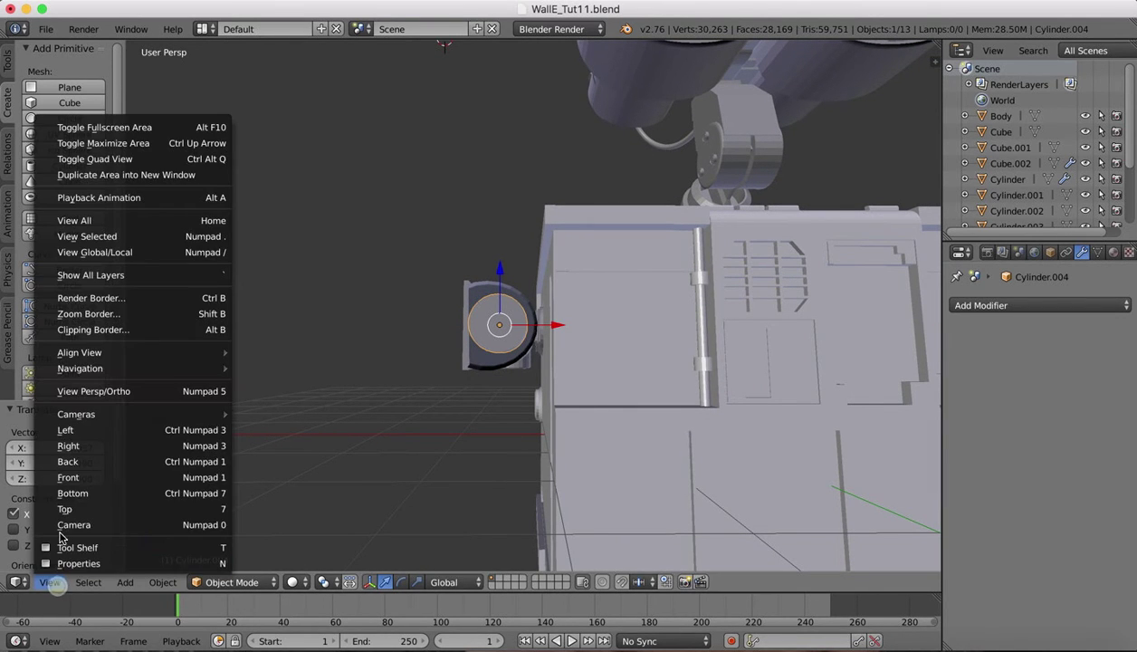
{"action": "left_click", "coordinate": [71, 472]}
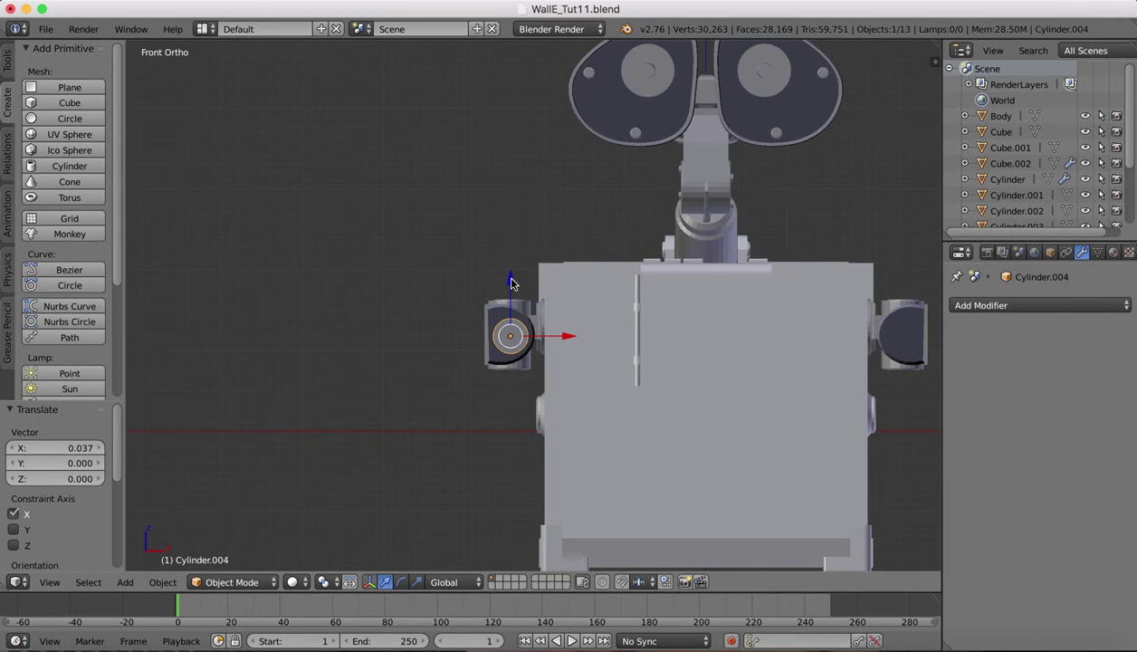
{"action": "left_click_drag", "start_coordinate": [509, 279], "coordinate": [509, 275]}
{"action": "left_click_drag", "start_coordinate": [558, 334], "coordinate": [559, 337]}
{"action": "left_click_drag", "start_coordinate": [509, 283], "coordinate": [509, 282]}
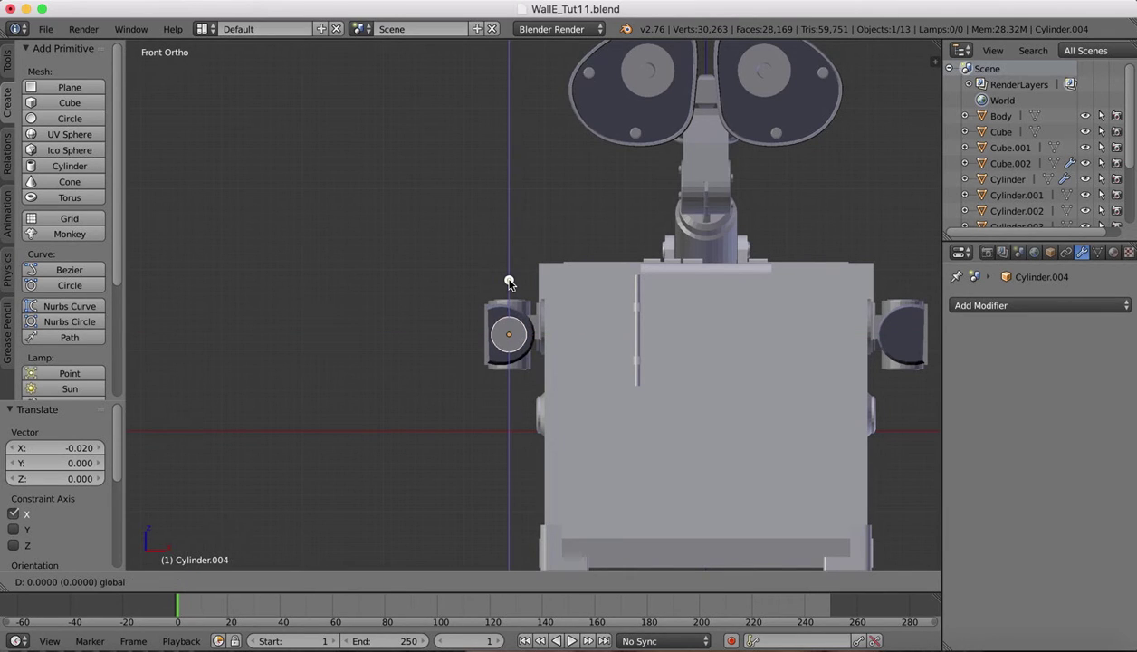
{"action": "left_click_drag", "start_coordinate": [509, 283], "coordinate": [510, 282]}
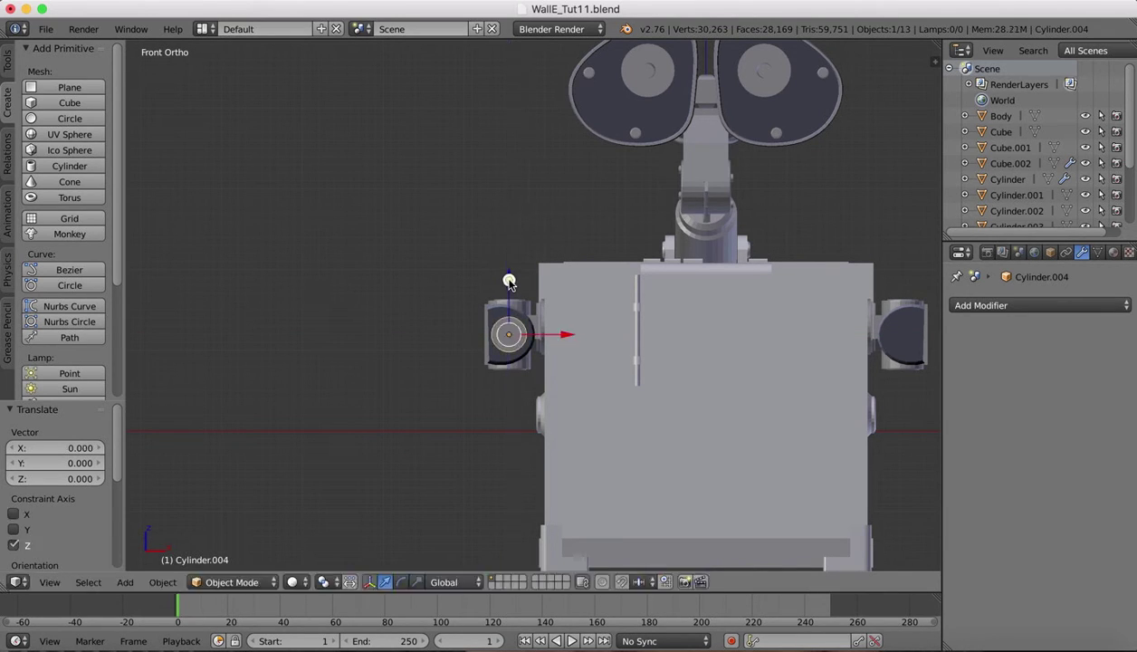
Step: Move the cylinder 0.228 along Y into the arm's front end and shorten it along the Y axis
{"action": "middle_click_drag", "start_coordinate": [485, 302], "coordinate": [644, 366]}
{"action": "left_click_drag", "start_coordinate": [637, 369], "coordinate": [612, 357]}
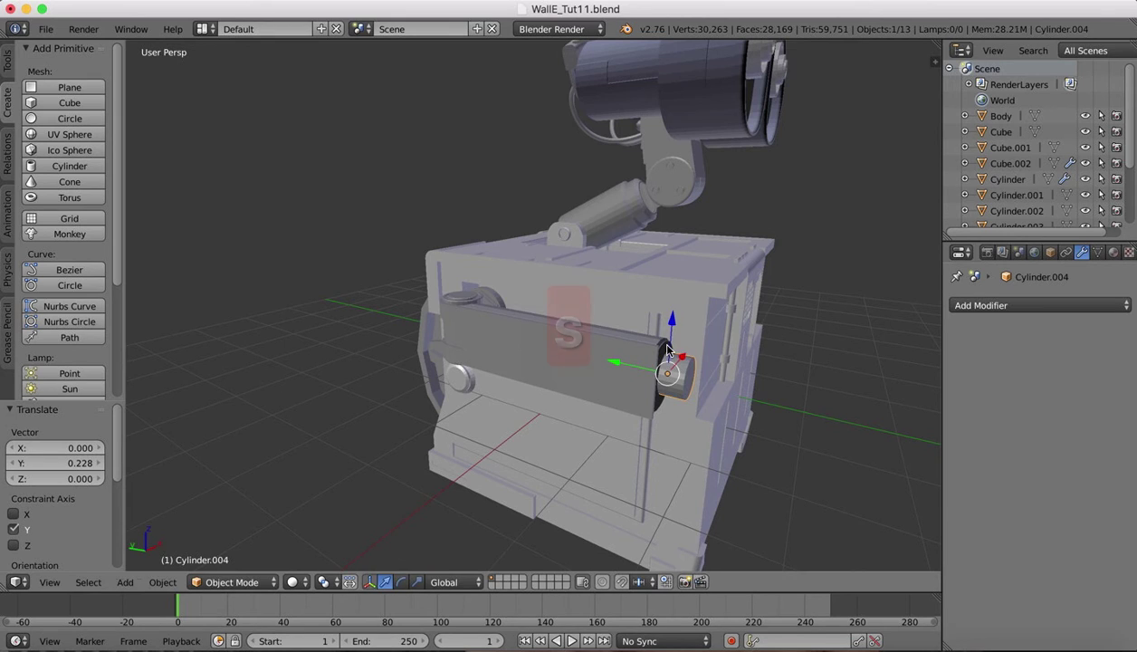
{"action": "key", "text": "s"}
{"action": "key", "text": "y"}
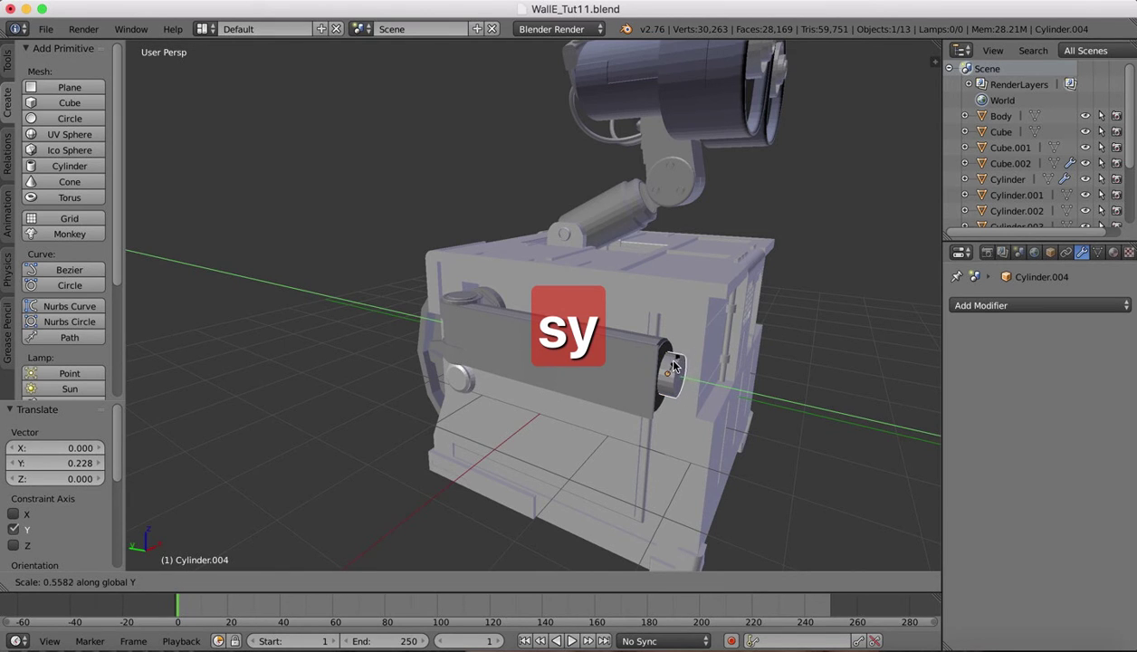
{"action": "left_click", "coordinate": [616, 369]}
{"action": "left_click_drag", "start_coordinate": [616, 367], "coordinate": [616, 365]}
Step: Rescale the cylinder along Y once more and fine-tune how far it protrudes from the arm's end
{"action": "key", "text": "s"}
{"action": "key", "text": "y"}
{"action": "left_click", "coordinate": [649, 312]}
{"action": "left_click_drag", "start_coordinate": [616, 361], "coordinate": [621, 362]}
{"action": "middle_click_drag", "start_coordinate": [820, 467], "coordinate": [747, 393]}
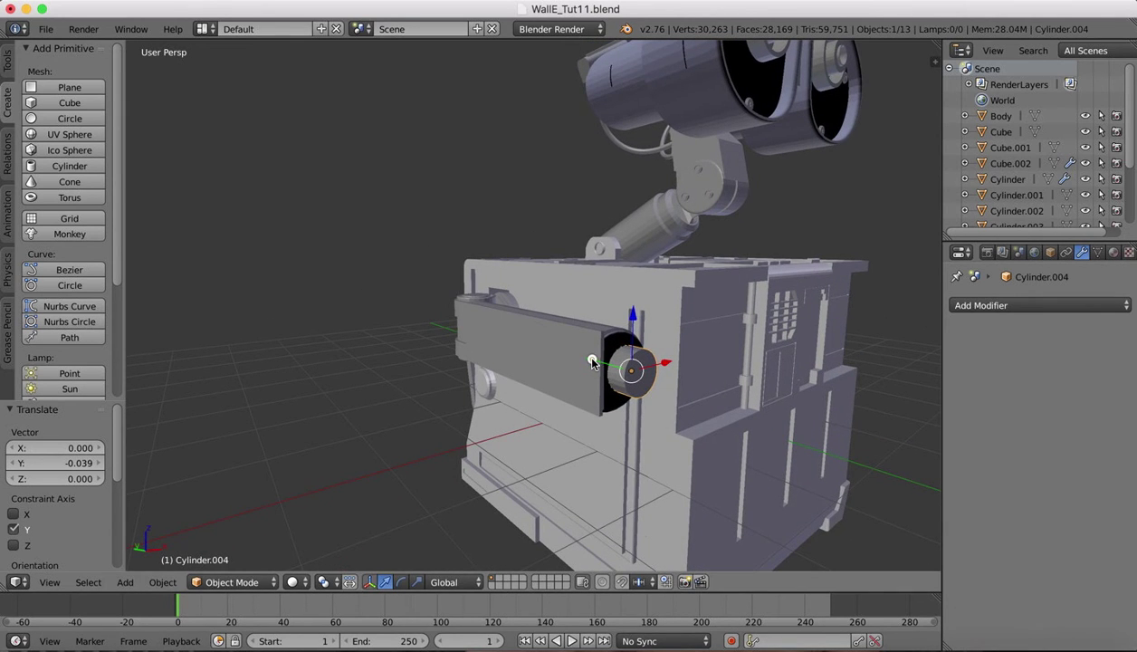
{"action": "left_click_drag", "start_coordinate": [591, 362], "coordinate": [590, 362]}
Step: Check the joint in walle basic.jpg in Preview, and back in Blender select the cylinder's front edge loop in Edit Mode
{"action": "left_click", "coordinate": [921, 645]}
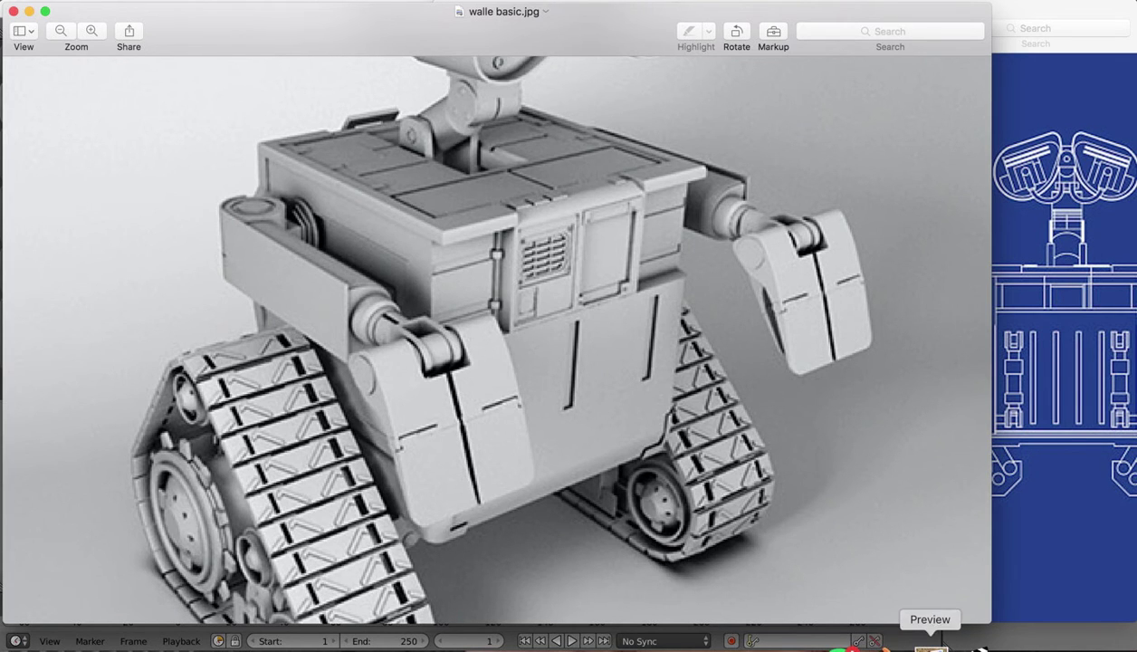
{"action": "left_click", "coordinate": [886, 641]}
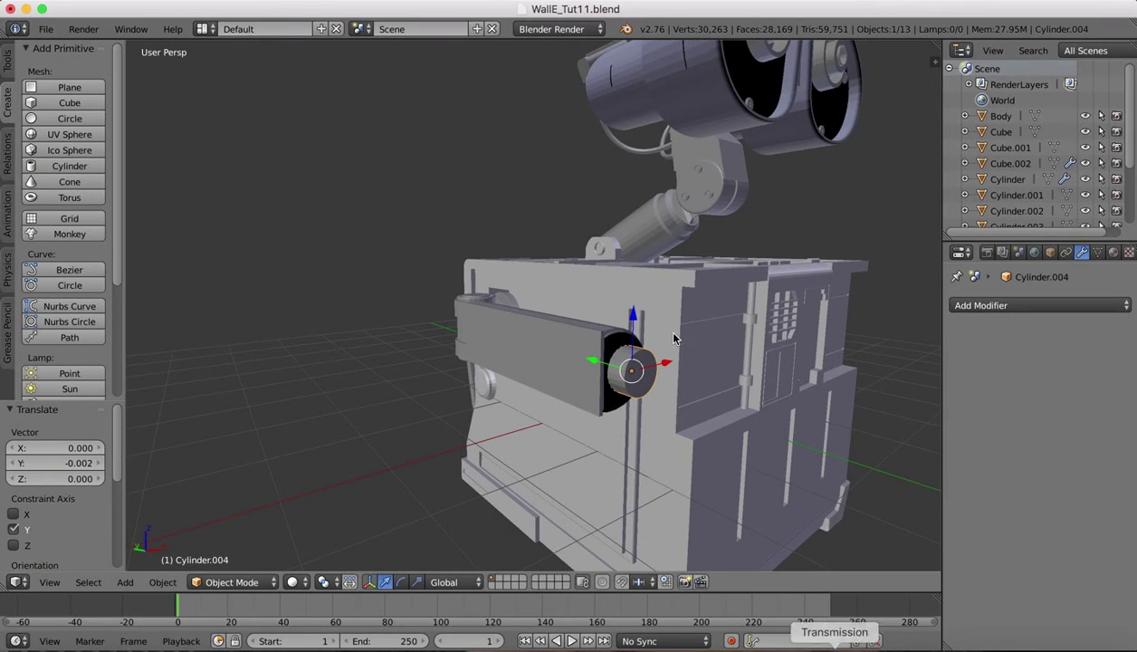
{"action": "left_click", "coordinate": [232, 582]}
{"action": "left_click", "coordinate": [249, 548]}
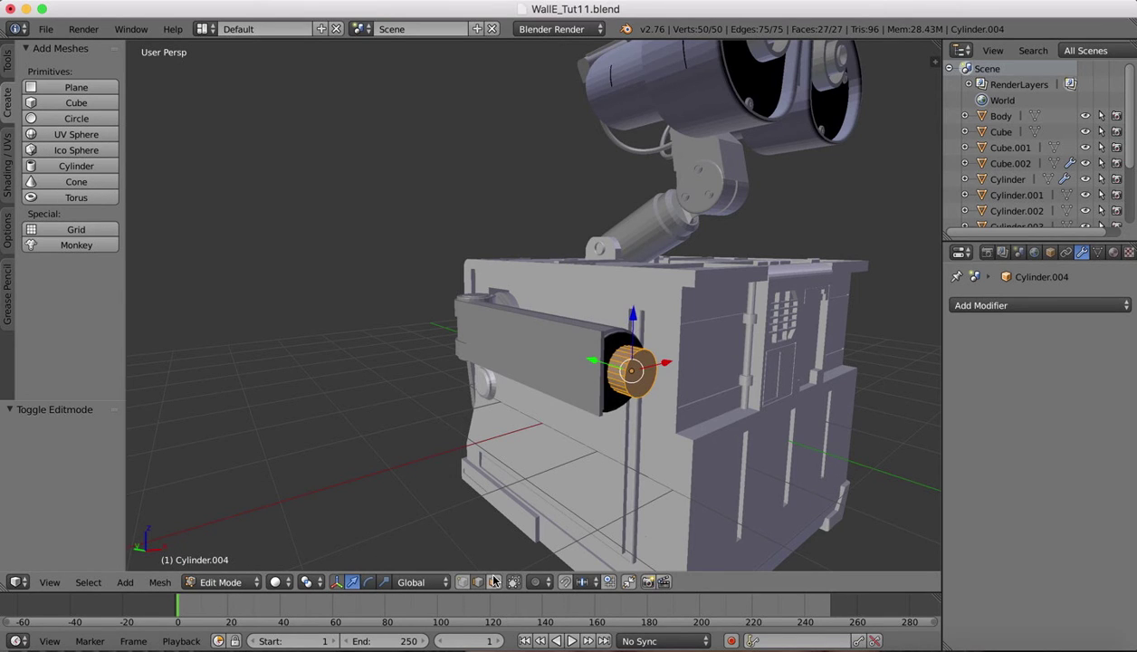
{"action": "right_click", "coordinate": [640, 352]}
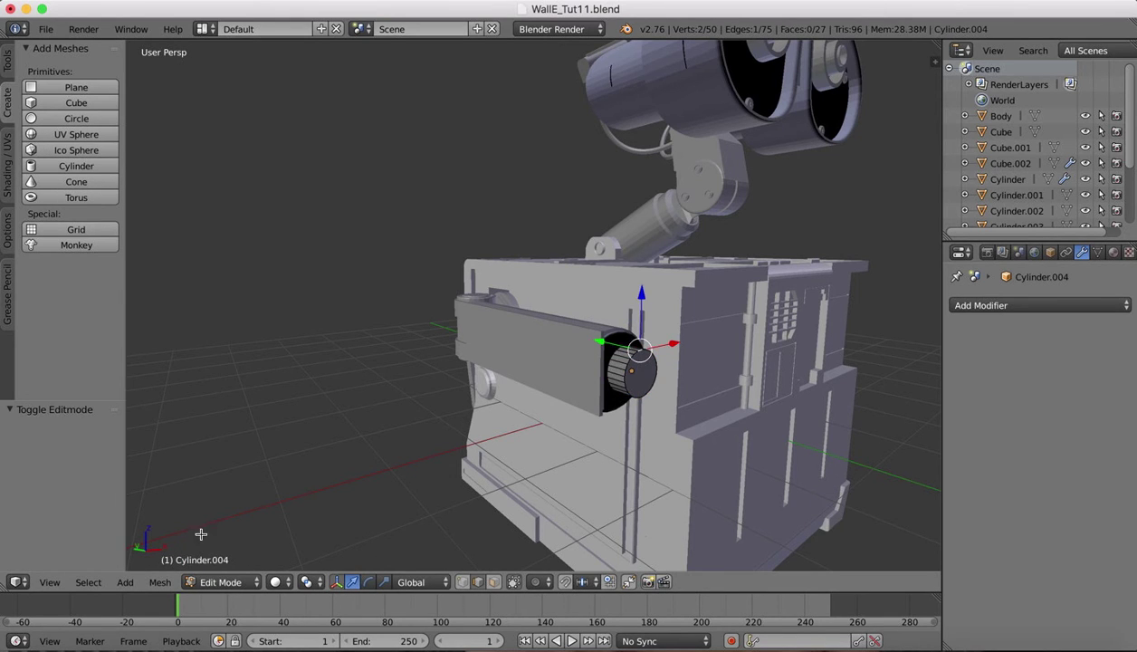
{"action": "left_click", "coordinate": [100, 586]}
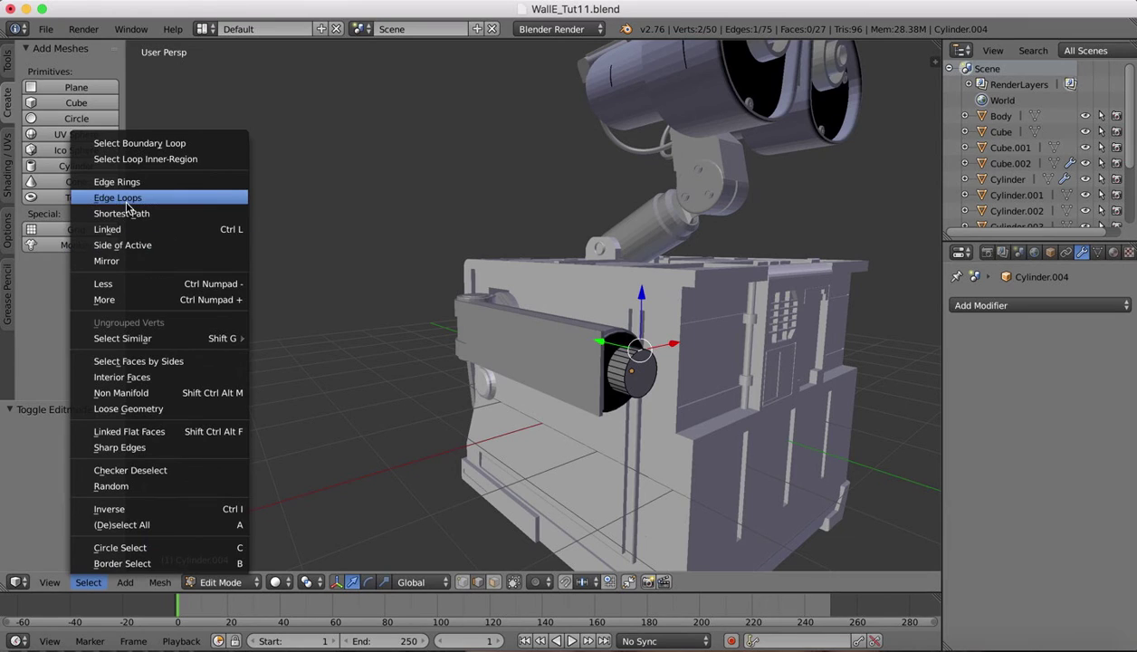
{"action": "left_click", "coordinate": [135, 242]}
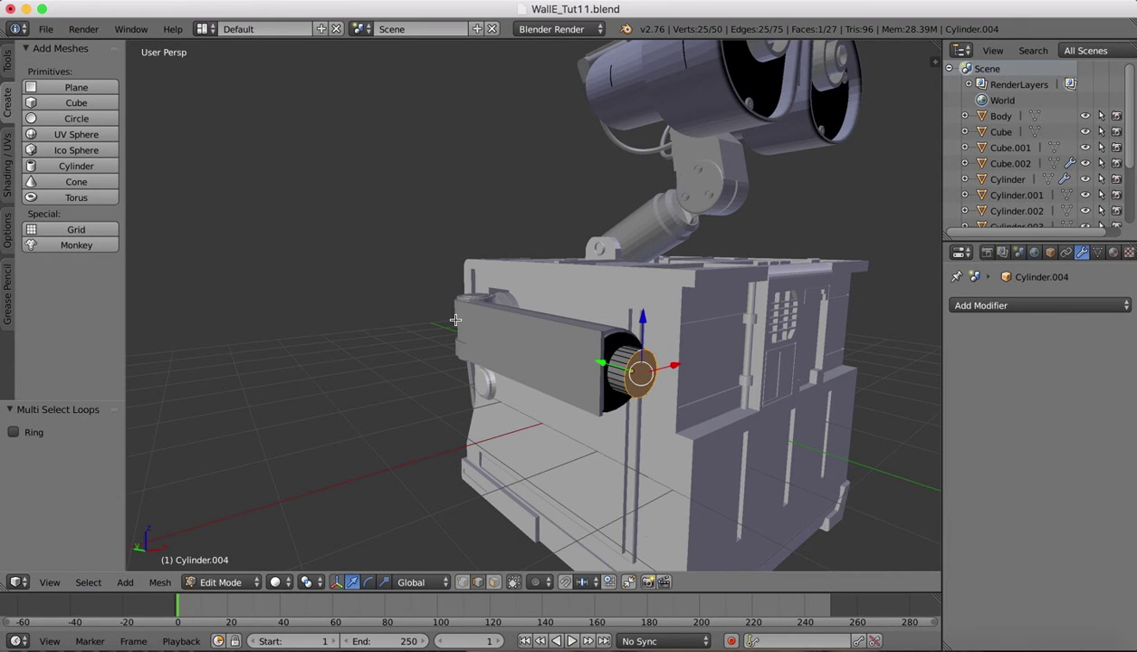
{"action": "key", "text": "ctrl+c"}
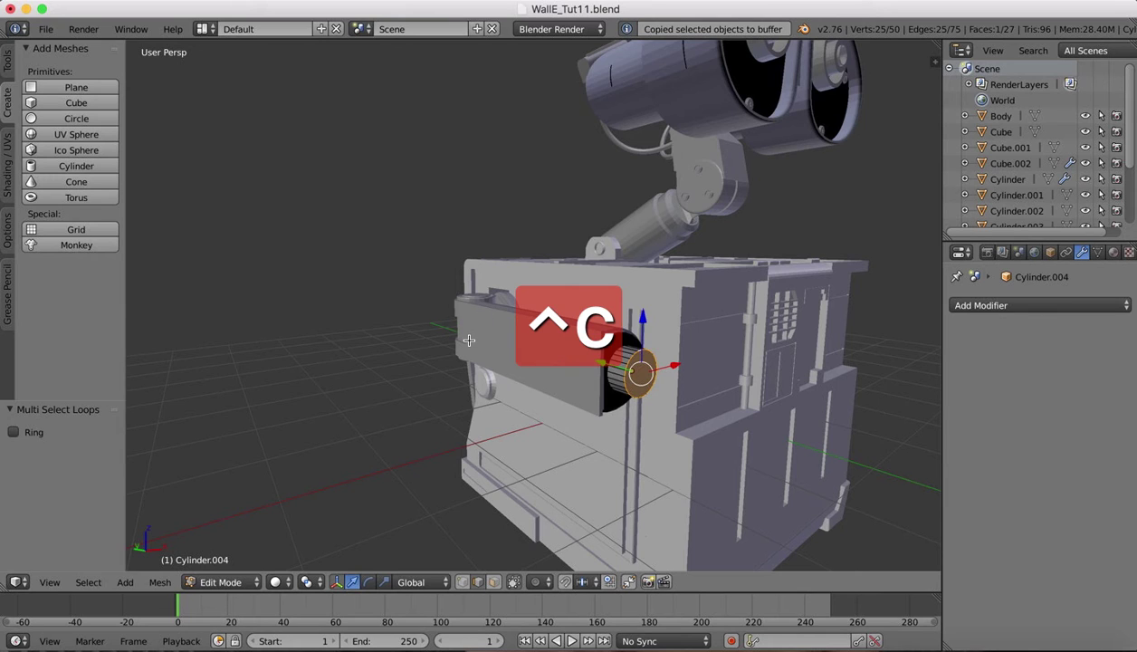
{"action": "key", "text": "super+c"}
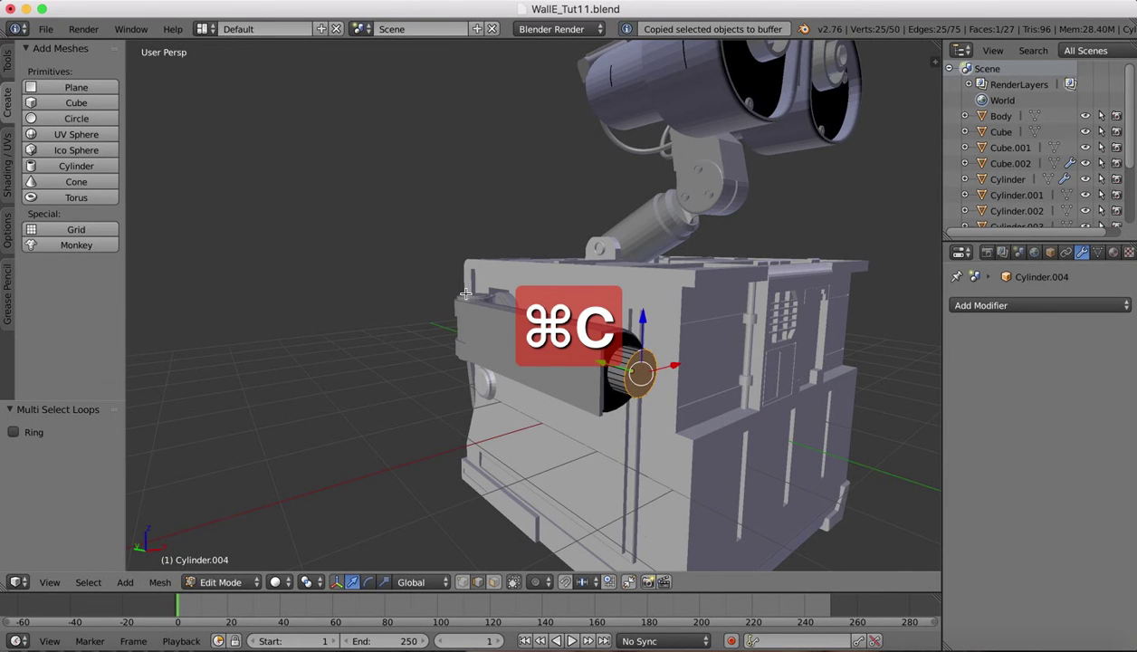
{"action": "key", "text": "alt+c"}
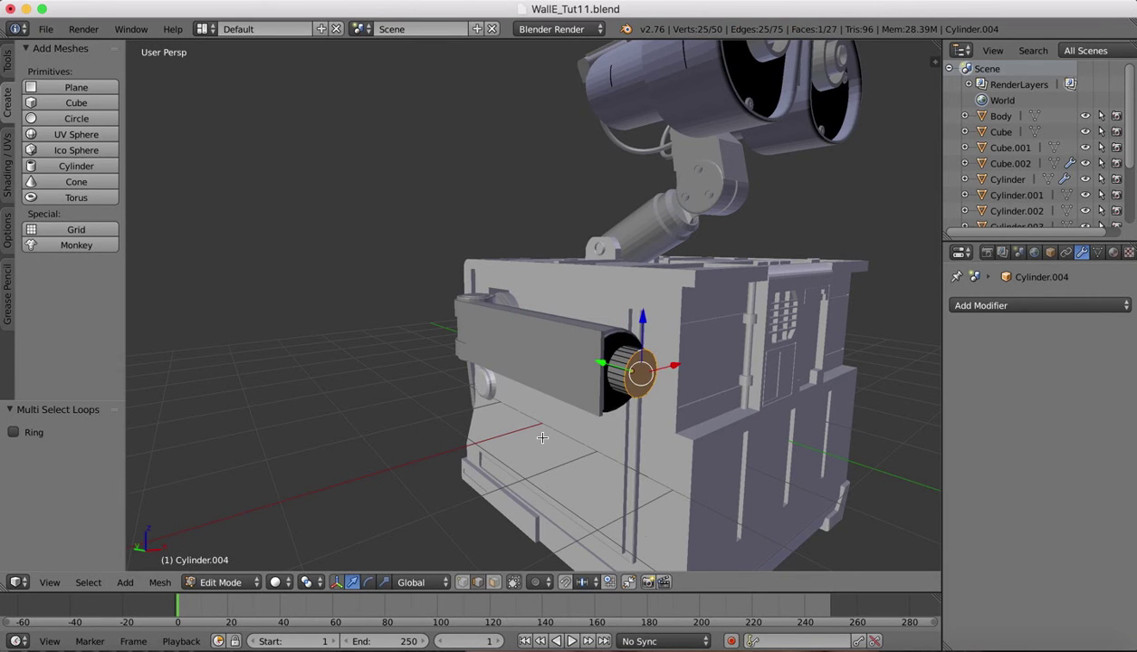
{"action": "key", "text": "alt+b"}
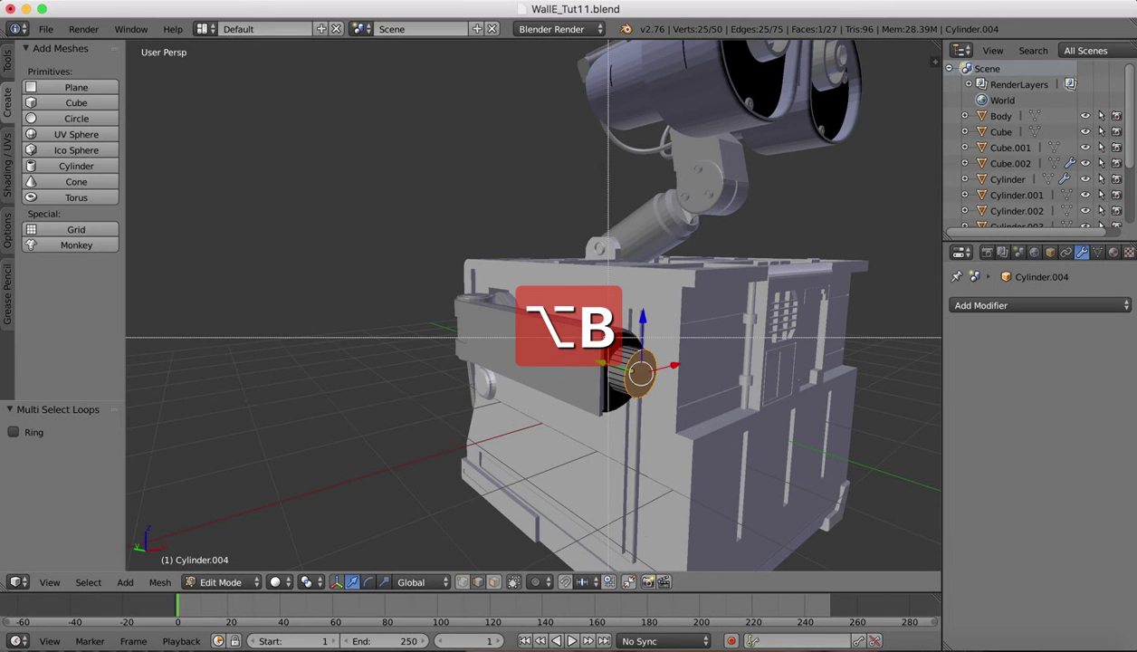
Step: Reselect the edge loop around the cylinder's front face
{"action": "right_click", "coordinate": [619, 340]}
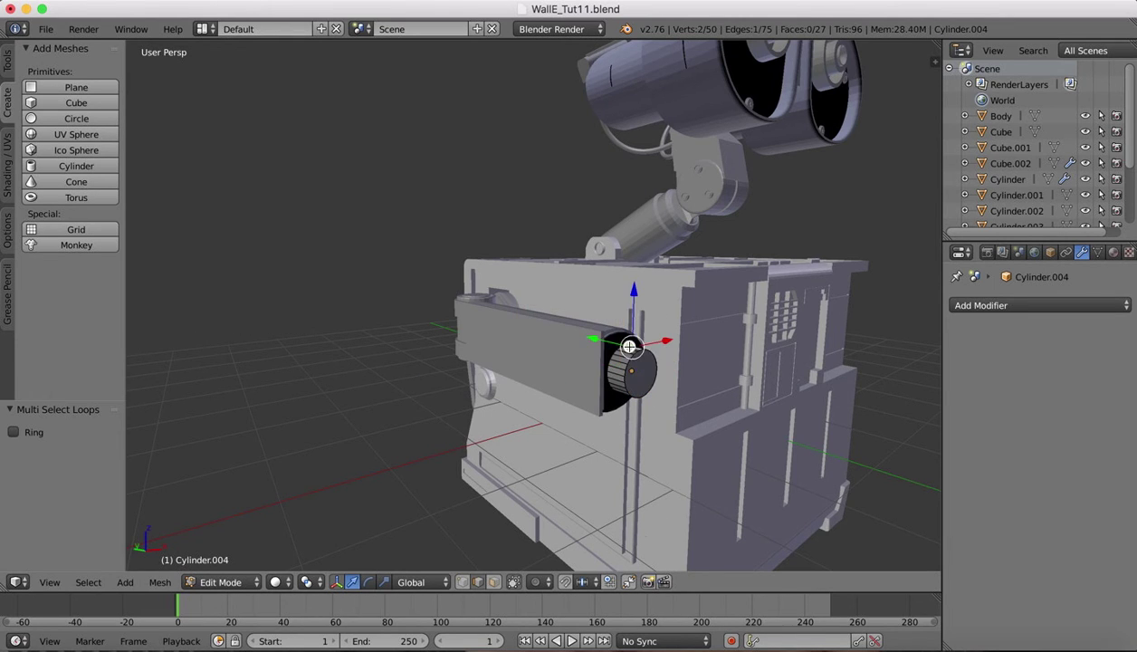
{"action": "right_click", "coordinate": [616, 368]}
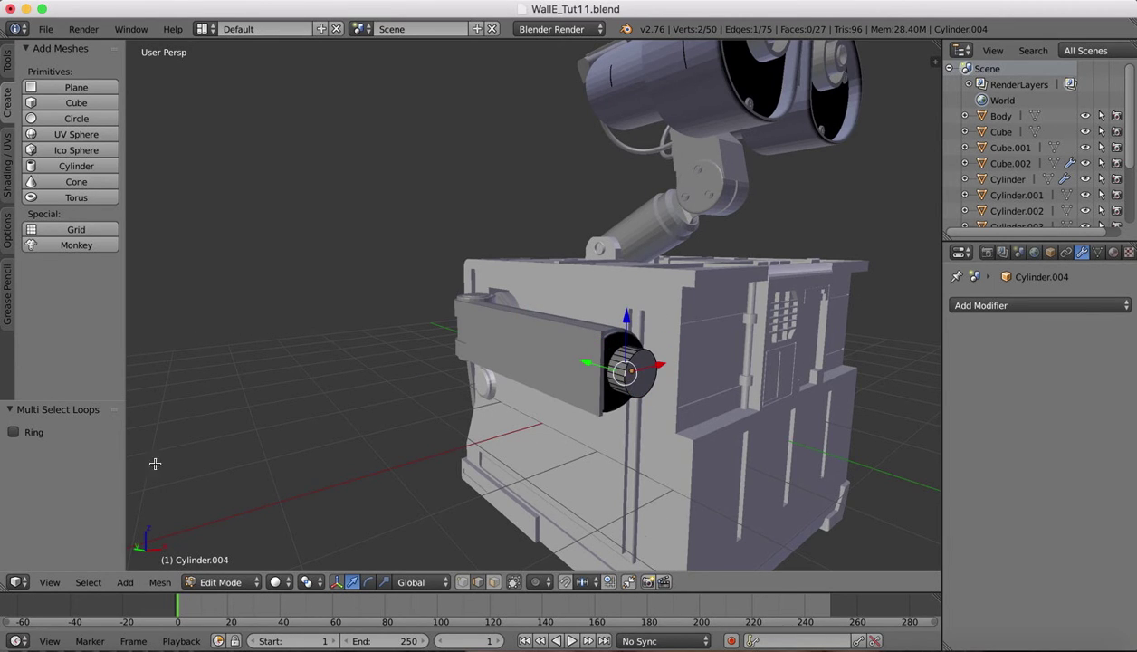
{"action": "left_click", "coordinate": [88, 582]}
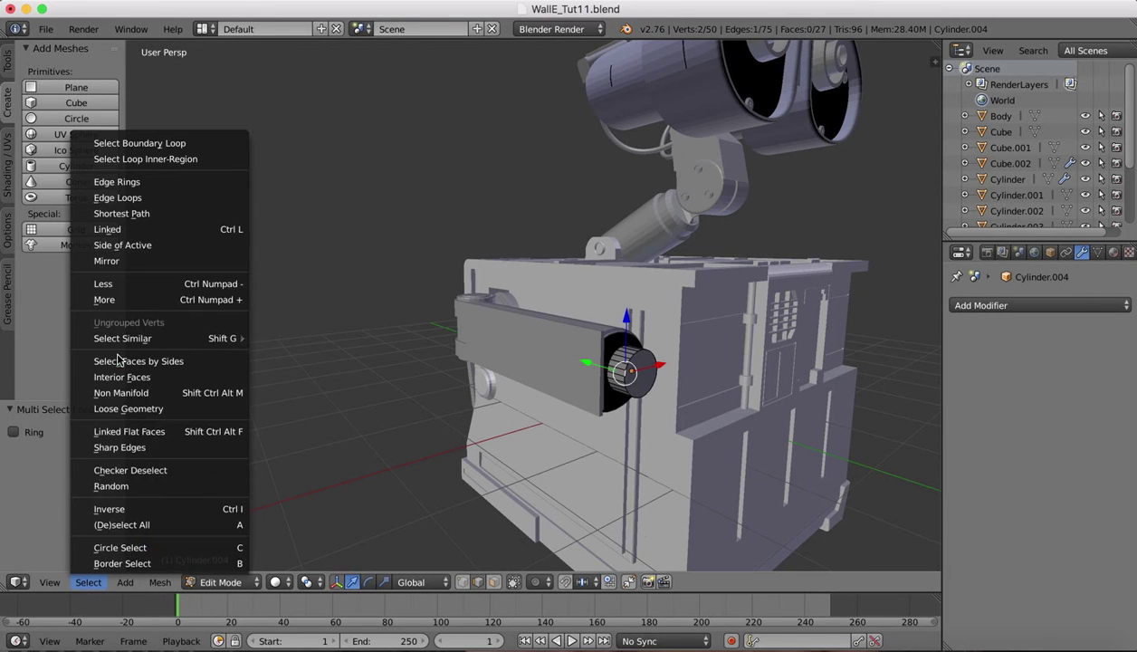
{"action": "left_click", "coordinate": [121, 198]}
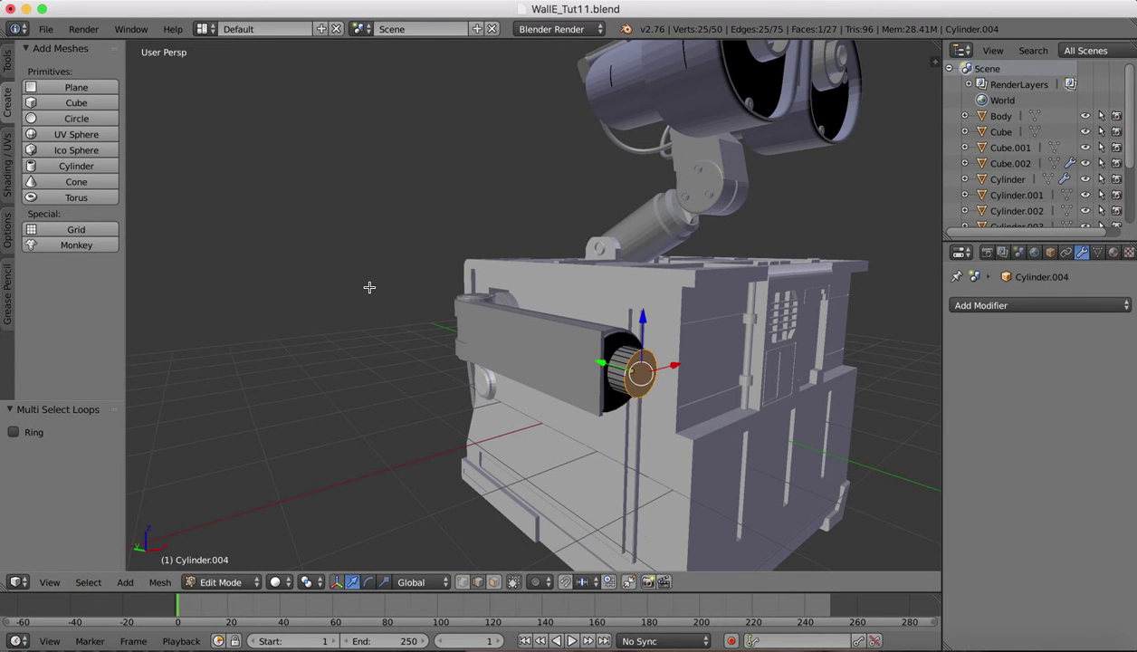
{"action": "key", "text": "alt+b"}
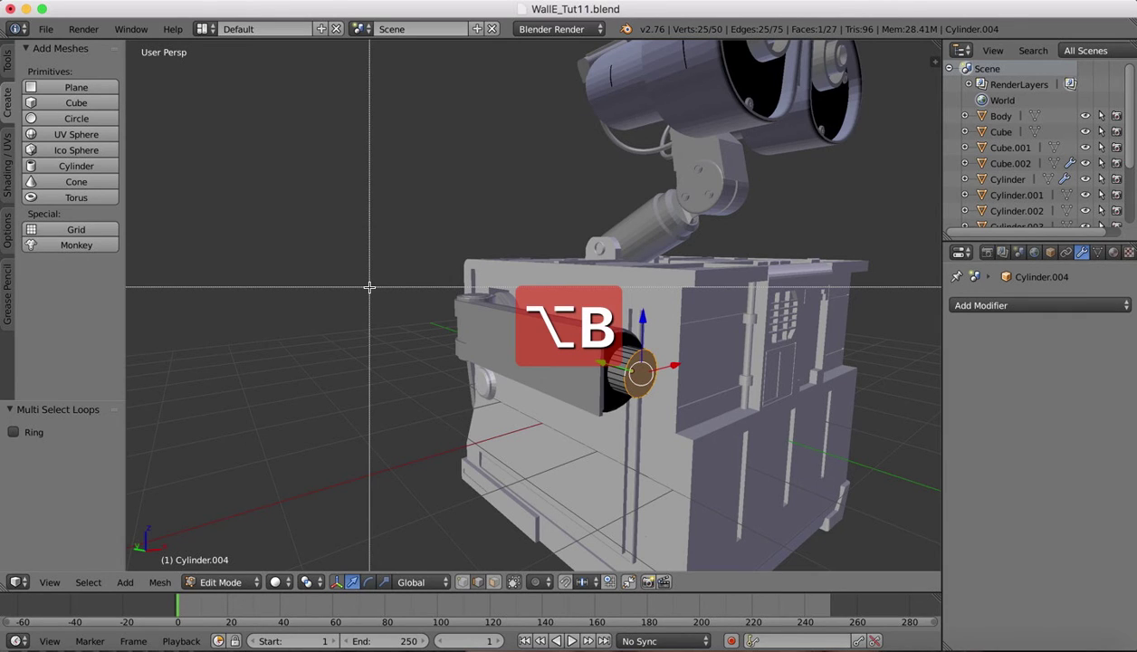
{"action": "left_click_drag", "start_coordinate": [370, 287], "coordinate": [369, 287]}
{"action": "key", "text": "super+b"}
{"action": "key", "text": "ctrl+b"}
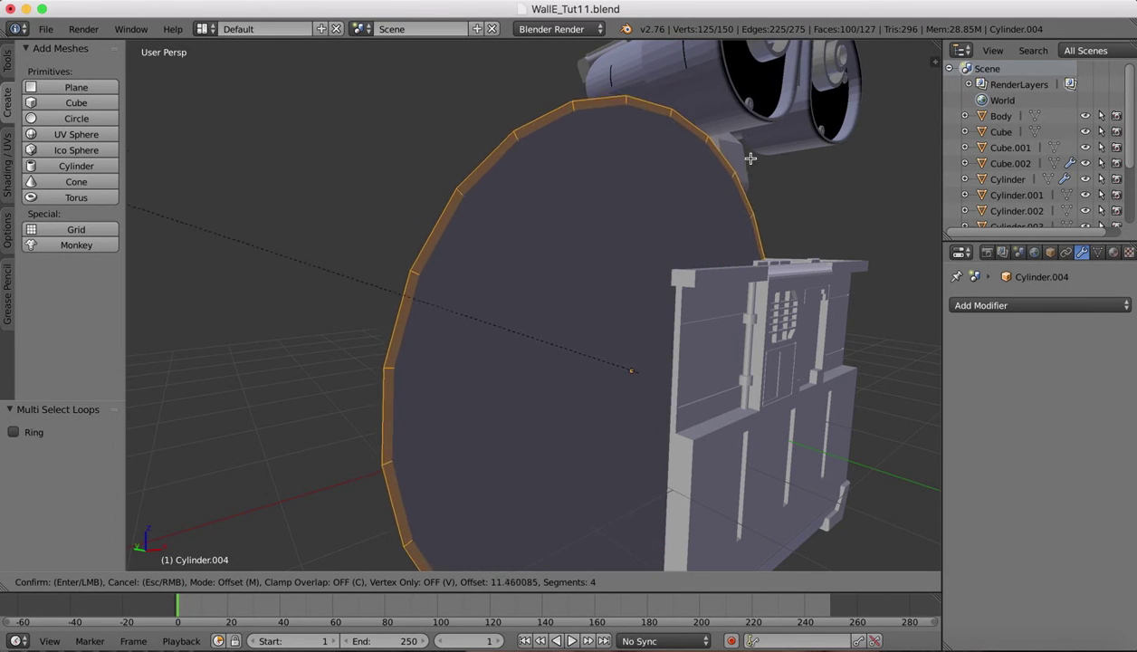
{"action": "right_click", "coordinate": [744, 158]}
Step: Bevel the edge loop around the cylinder's front face with an amount of about 0.122 and 1 segment
{"action": "left_click", "coordinate": [7, 62]}
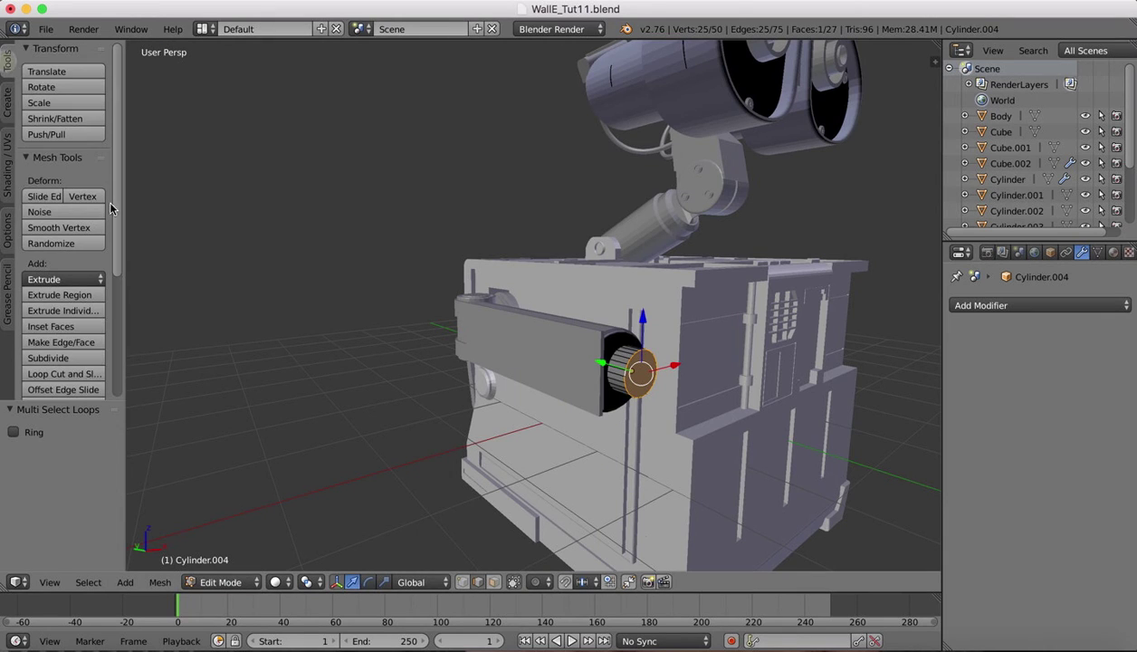
{"action": "scroll", "coordinate": [67, 327], "scroll_direction": "down", "scroll_amount": 5}
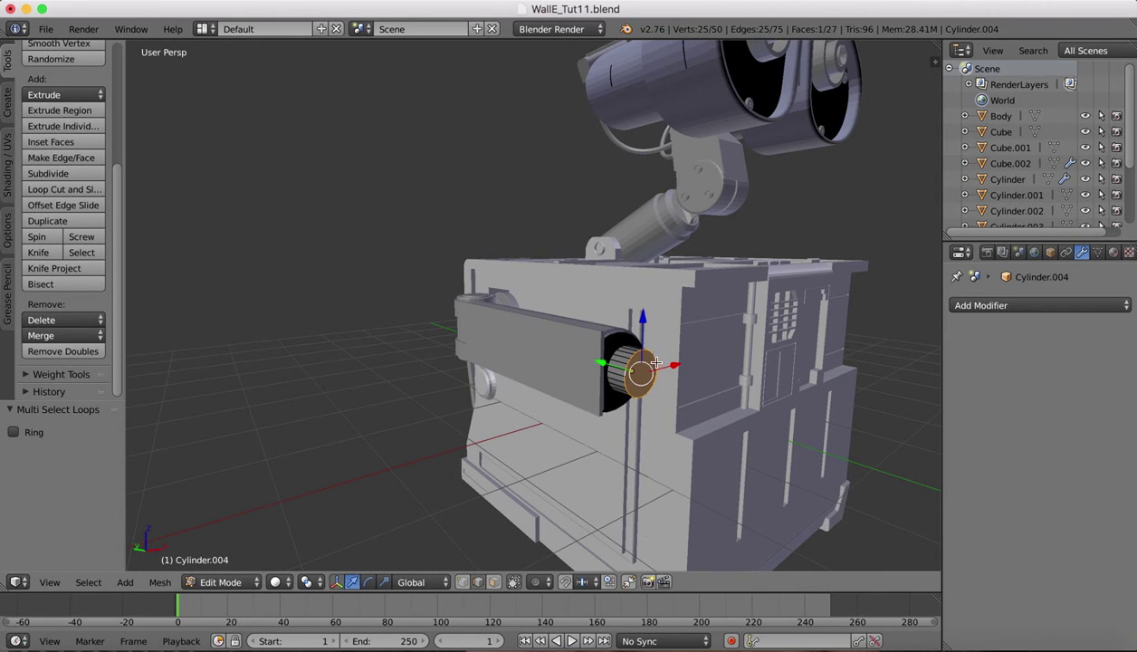
{"action": "key", "text": "ctrl+b"}
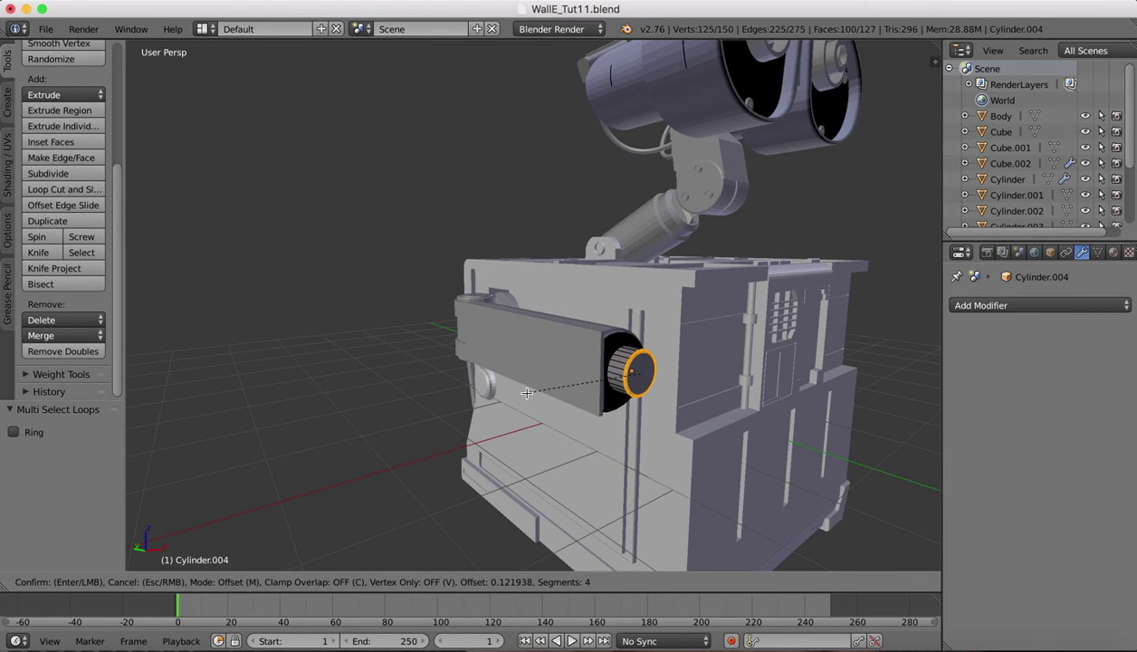
{"action": "left_click", "coordinate": [527, 392]}
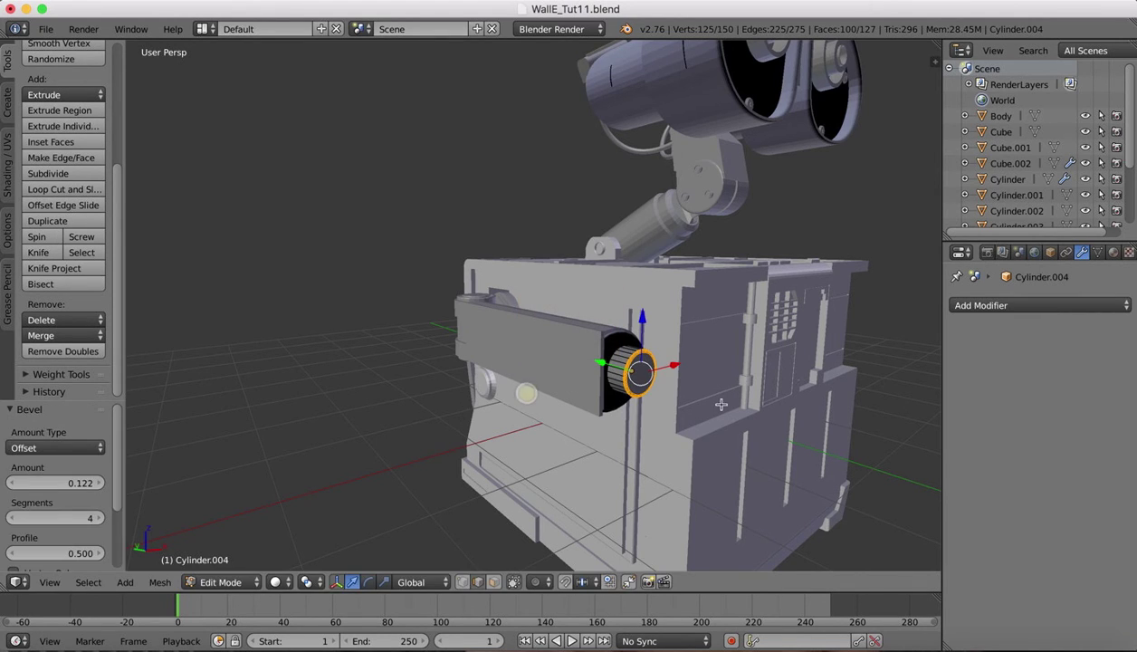
{"action": "left_click", "coordinate": [11, 517]}
{"action": "left_click", "coordinate": [11, 517]}
{"action": "left_click", "coordinate": [11, 517]}
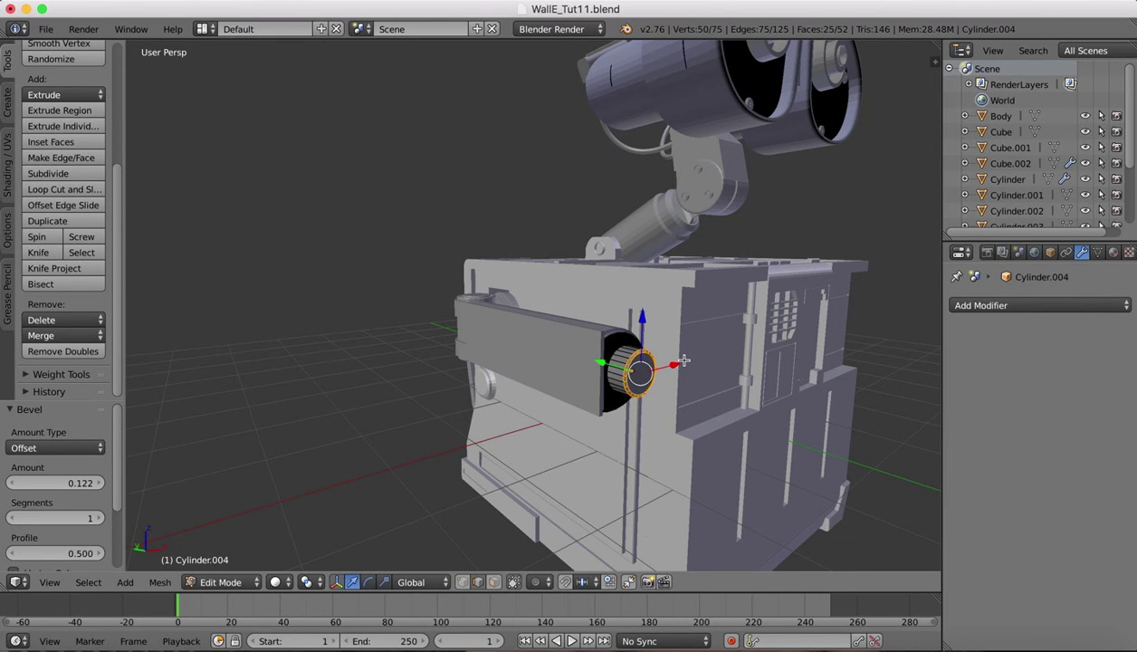
Step: Select the bevel's front edge loop around the end face and move it about -0.022 along Y
{"action": "middle_click_drag", "start_coordinate": [684, 360], "coordinate": [671, 354]}
{"action": "mouse_move", "coordinate": [669, 410]}
{"action": "middle_mouse_down"}
{"action": "mouse_move", "coordinate": [681, 418]}
{"action": "mouse_move", "coordinate": [664, 404]}
{"action": "middle_mouse_up"}
{"action": "scroll", "coordinate": [681, 418], "scroll_direction": "up", "scroll_amount": 3}
{"action": "right_click", "coordinate": [720, 396], "text": "shift"}
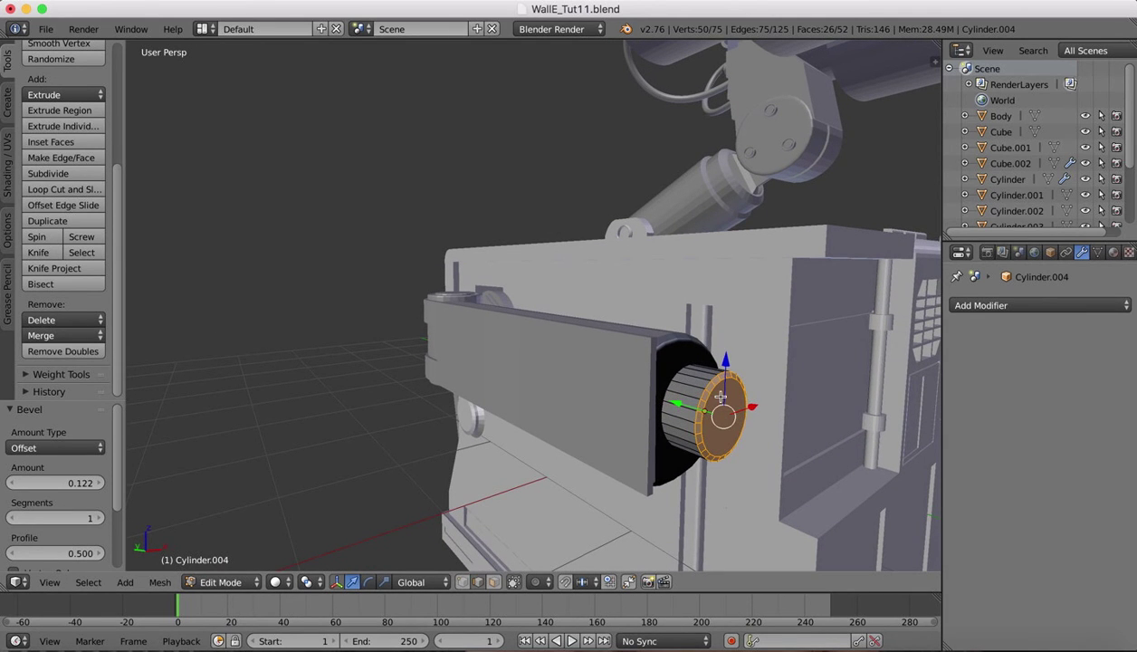
{"action": "right_click", "coordinate": [714, 390]}
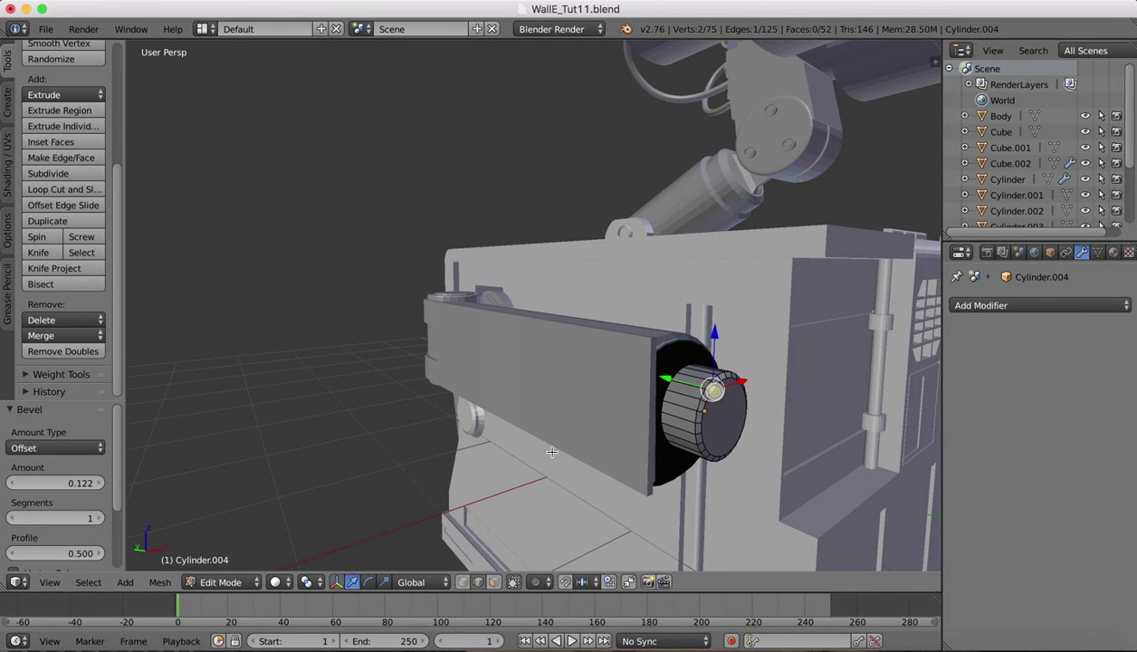
{"action": "left_click", "coordinate": [88, 584]}
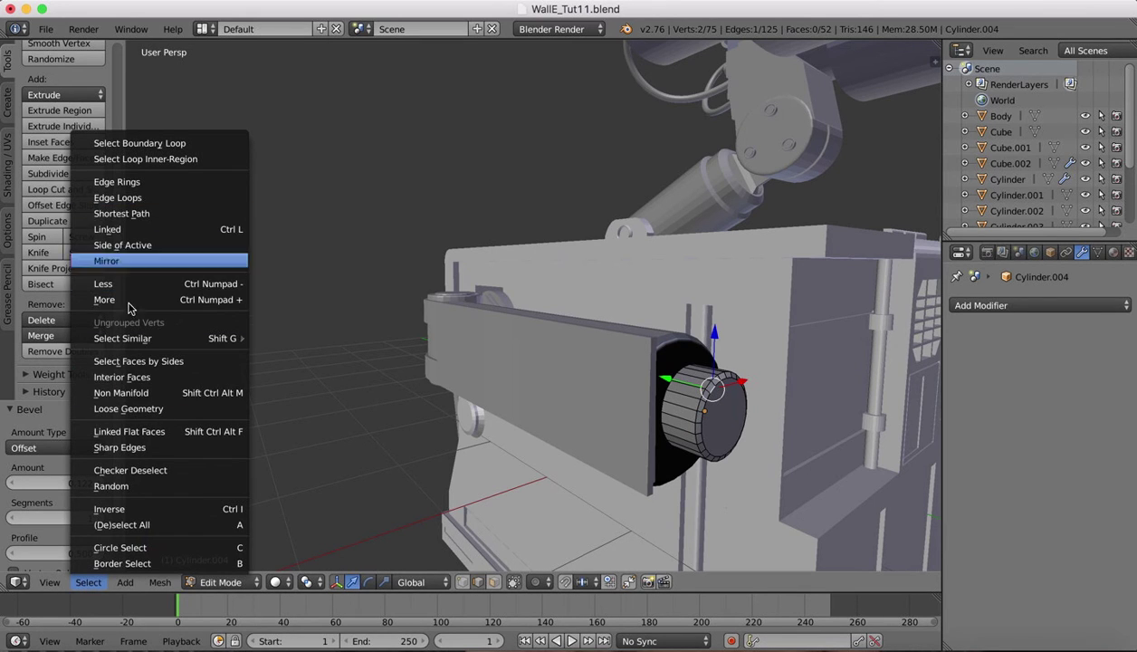
{"action": "left_click", "coordinate": [127, 198]}
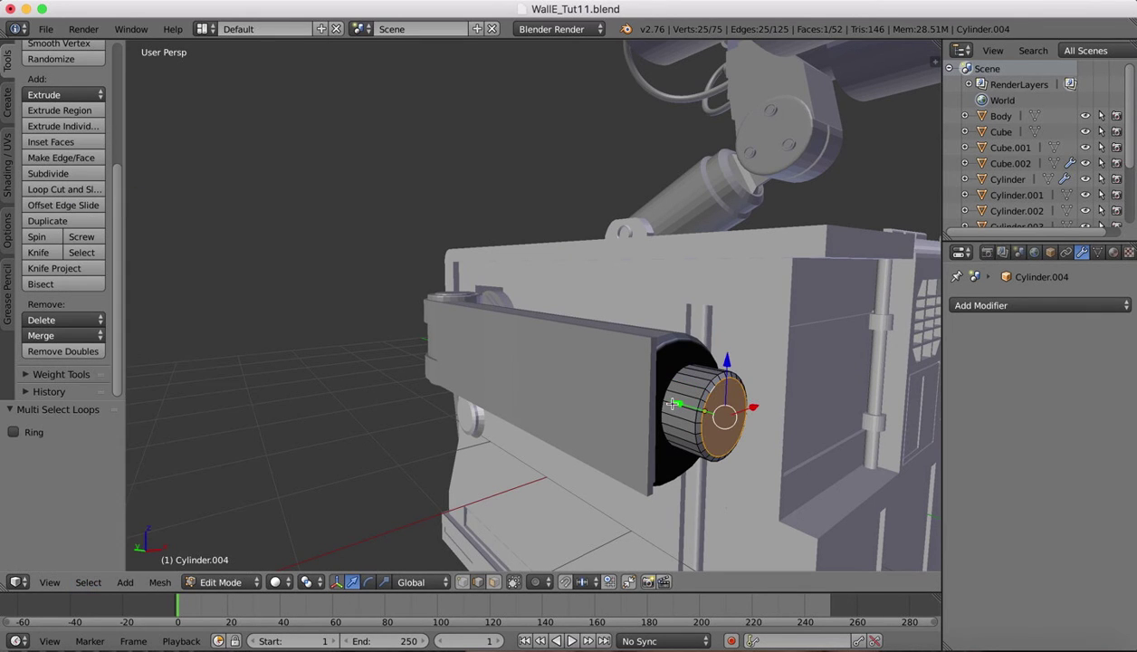
{"action": "left_click_drag", "start_coordinate": [676, 401], "coordinate": [688, 402]}
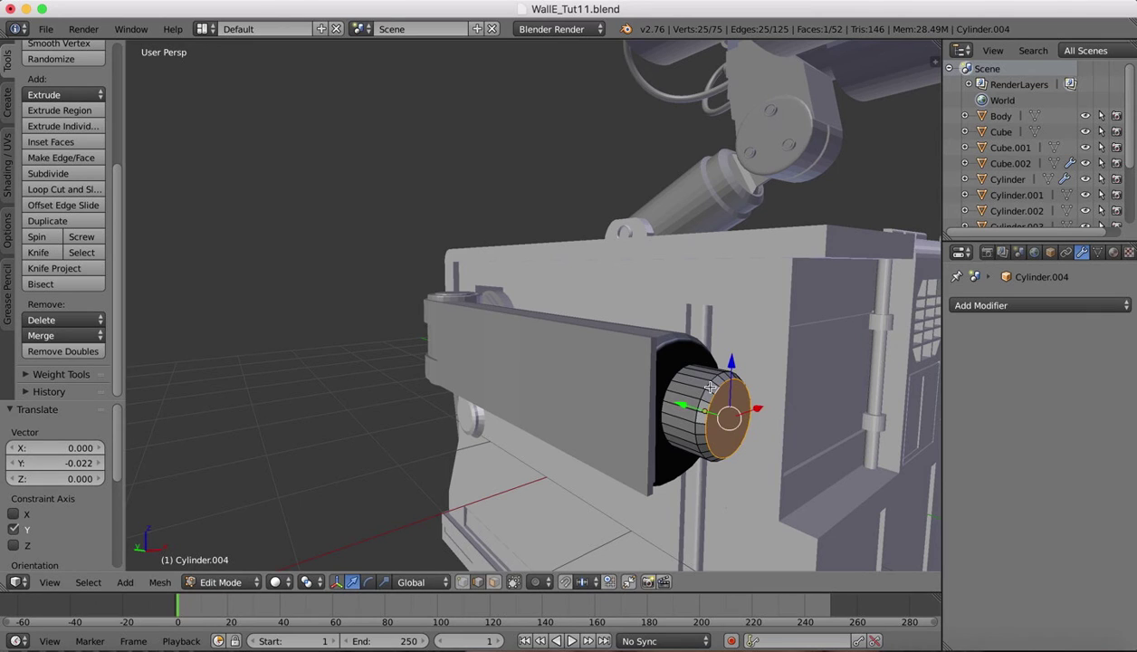
Step: Select the bevel's rear edge loop and move it about 0.016 along Y to widen the bevel
{"action": "right_click", "coordinate": [711, 388]}
{"action": "left_click", "coordinate": [83, 586]}
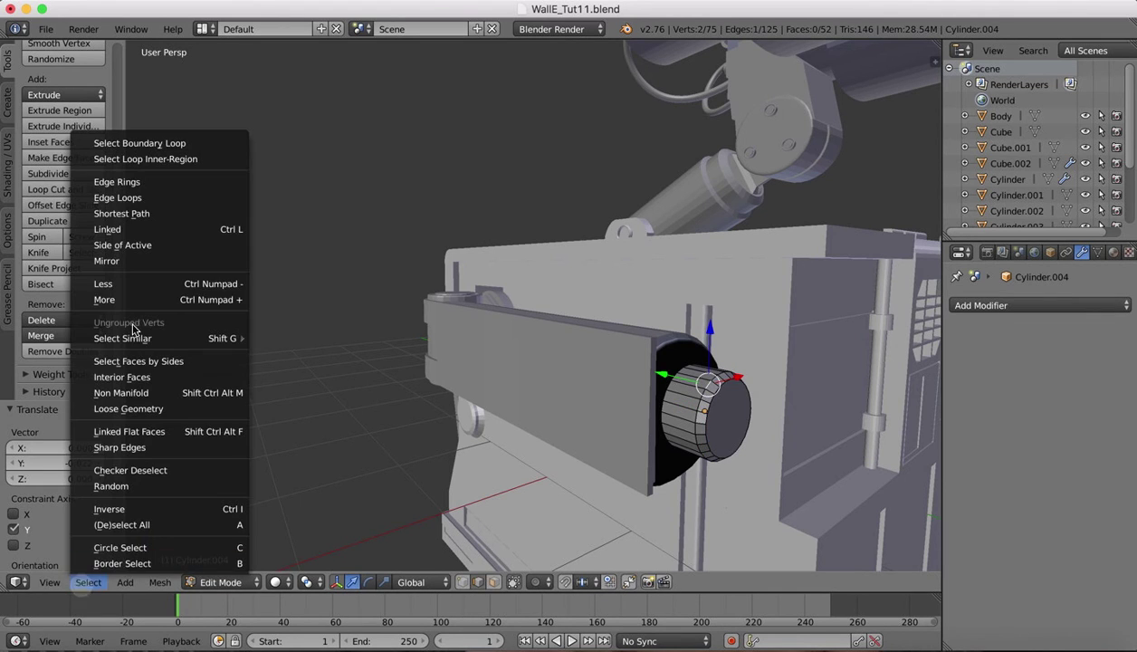
{"action": "left_click", "coordinate": [147, 199]}
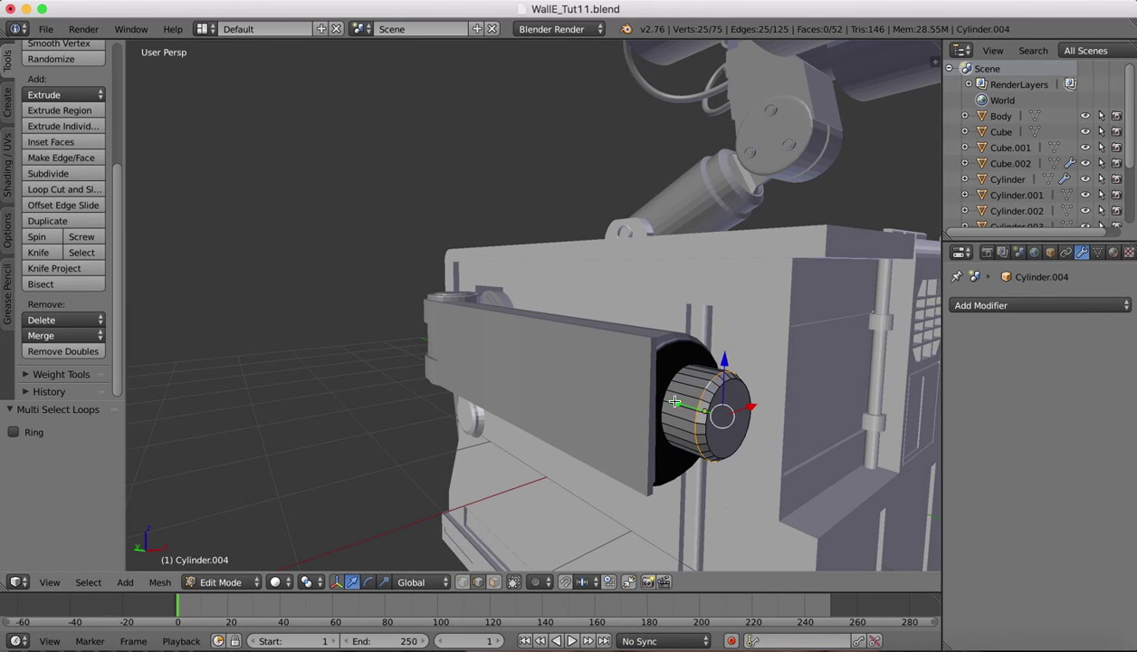
{"action": "key", "text": "g"}
{"action": "key", "text": "y"}
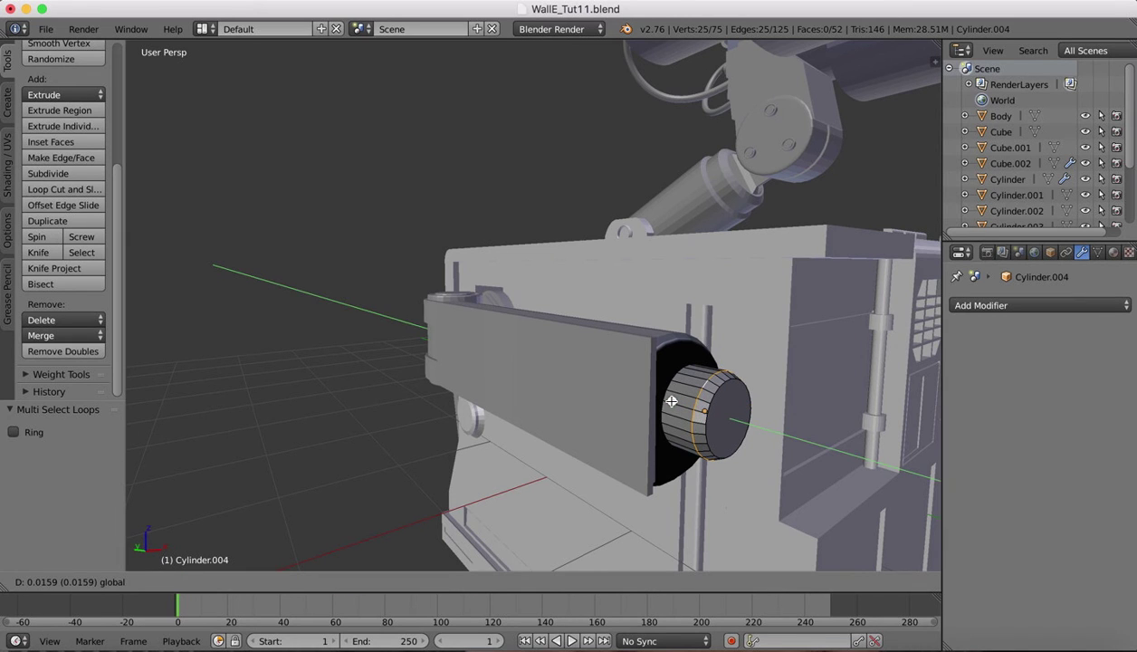
{"action": "left_click", "coordinate": [670, 401]}
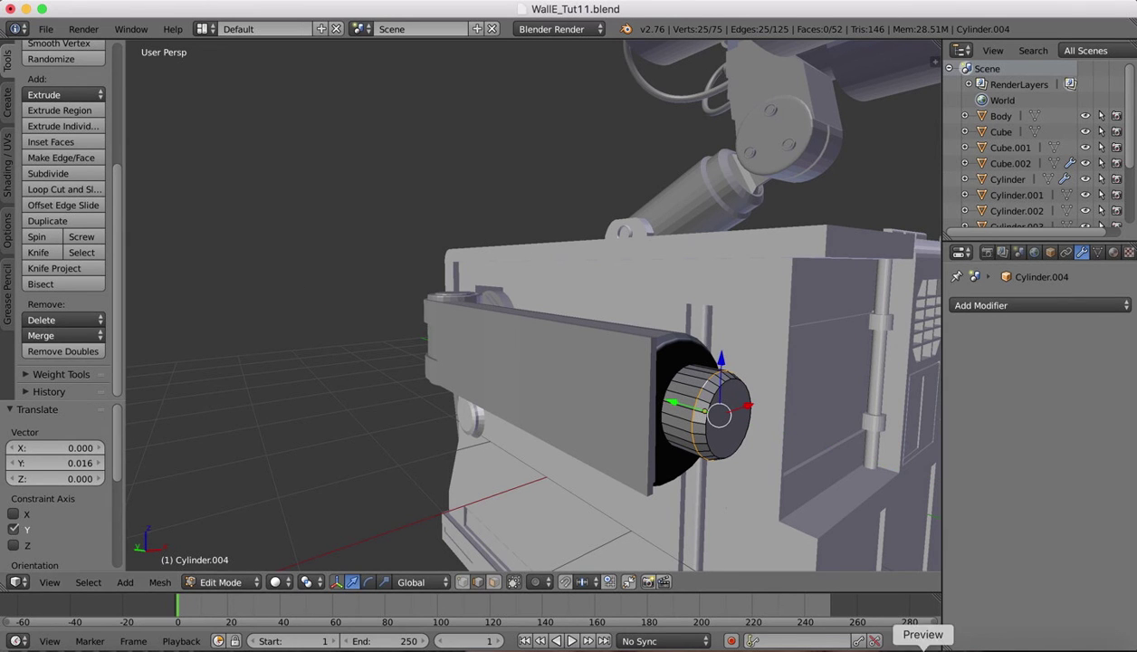
Step: Check the arm joint in walle basic.jpg in Preview, and back in Blender nudge the bevel's rear edge loop along Z
{"action": "left_click", "coordinate": [923, 645]}
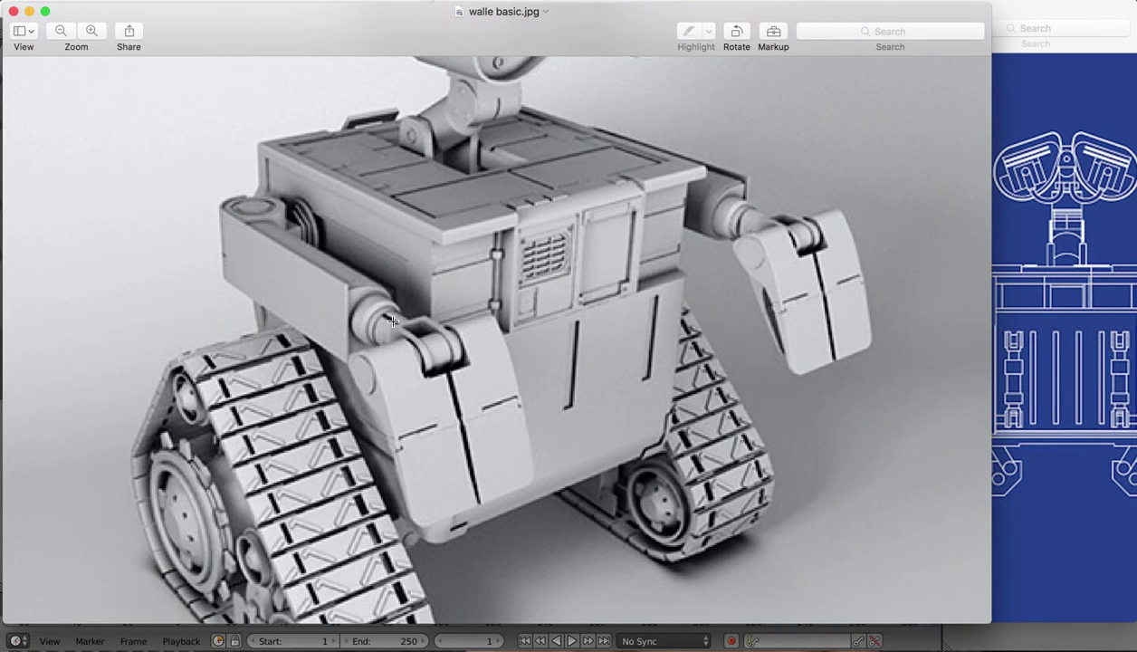
{"action": "left_click", "coordinate": [888, 641]}
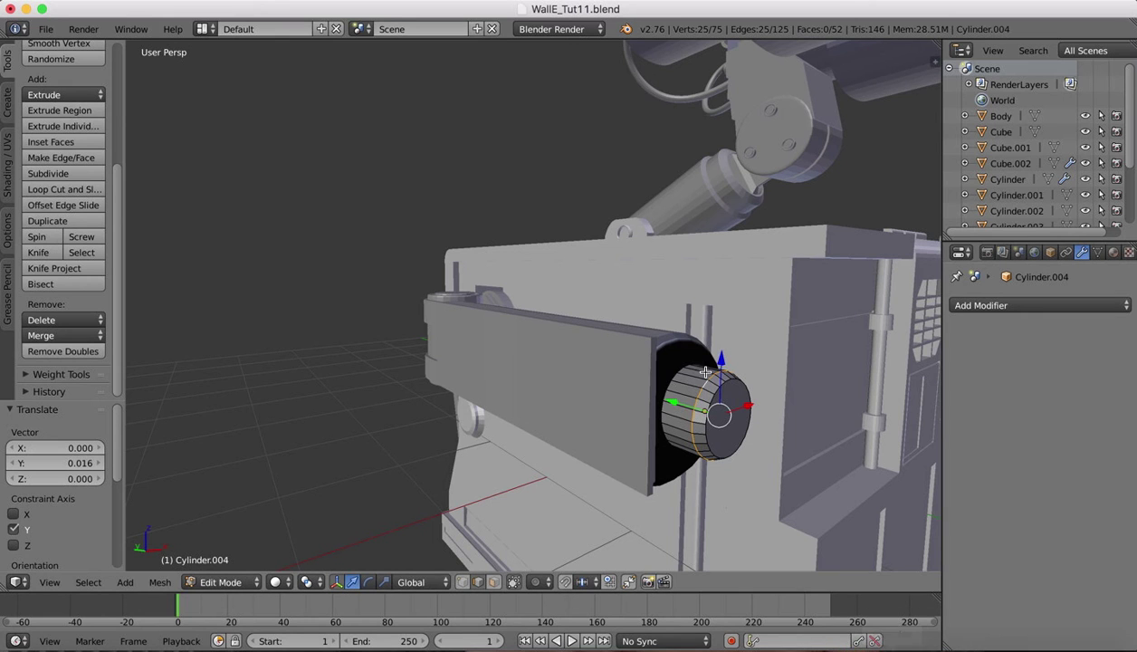
{"action": "key", "text": "g"}
{"action": "key", "text": "z"}
{"action": "left_click", "coordinate": [710, 389]}
Step: Select the edge loop around the front face, scale it to about 0.908 and move it about 0.016 along Y
{"action": "right_click", "coordinate": [733, 380]}
{"action": "left_click", "coordinate": [89, 582]}
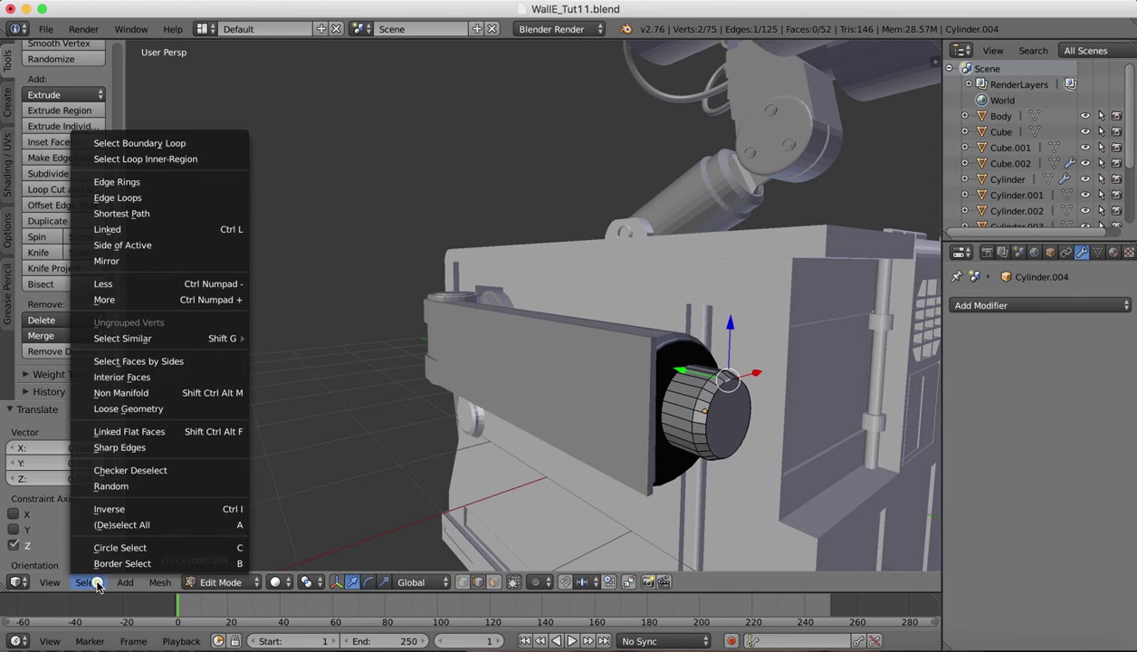
{"action": "left_click", "coordinate": [128, 200]}
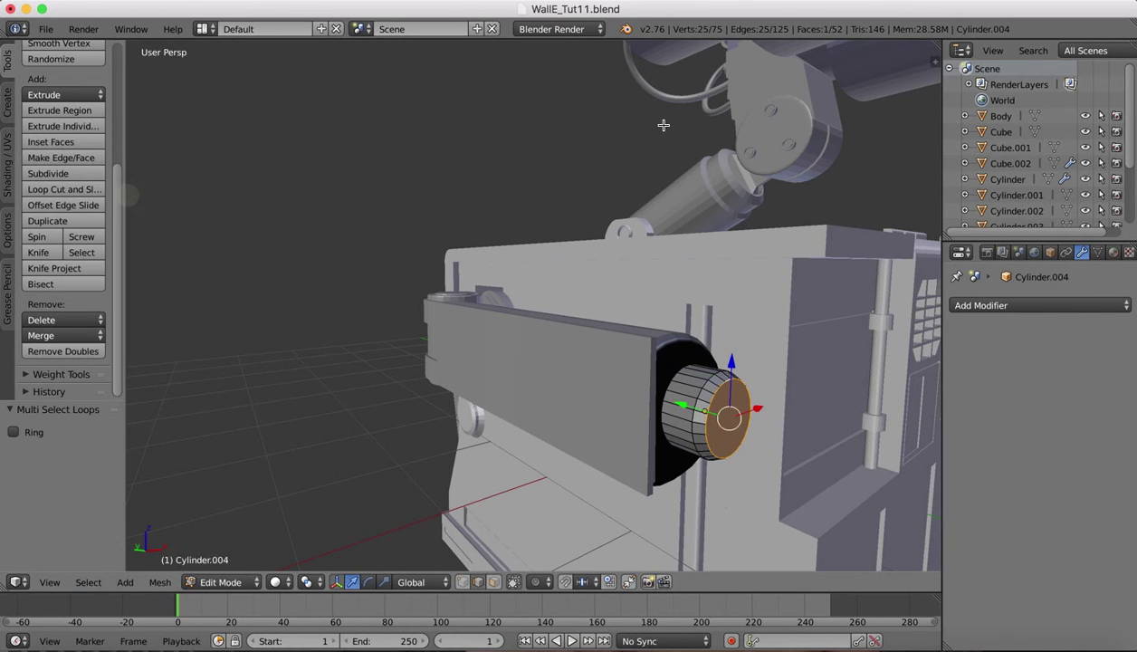
{"action": "key", "text": "s"}
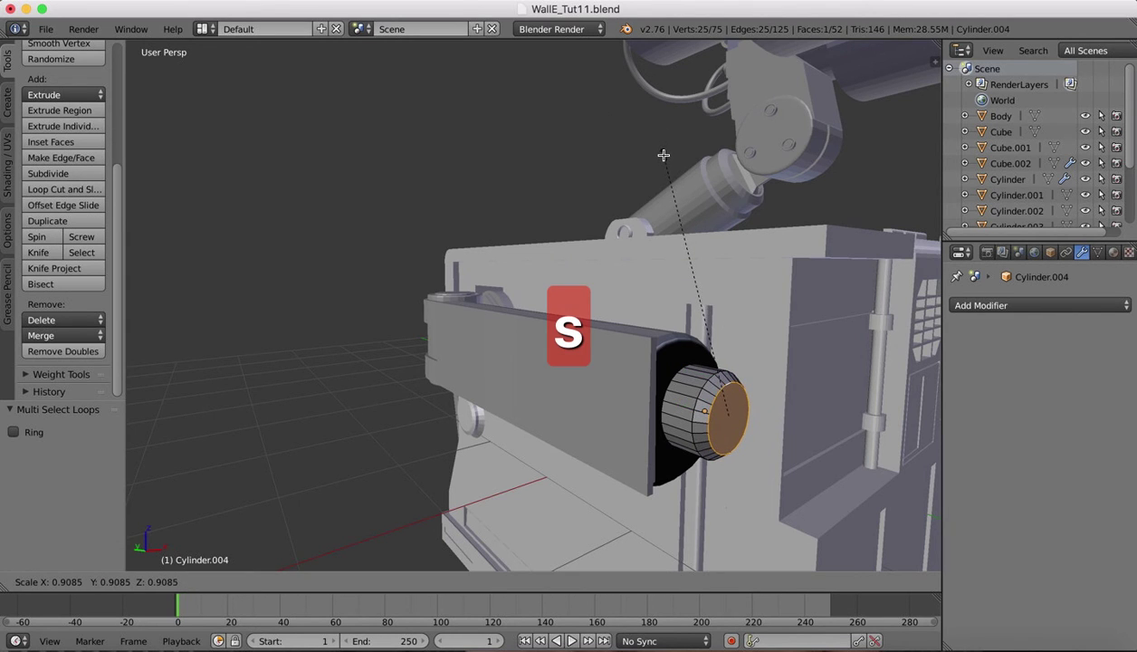
{"action": "left_click", "coordinate": [664, 156]}
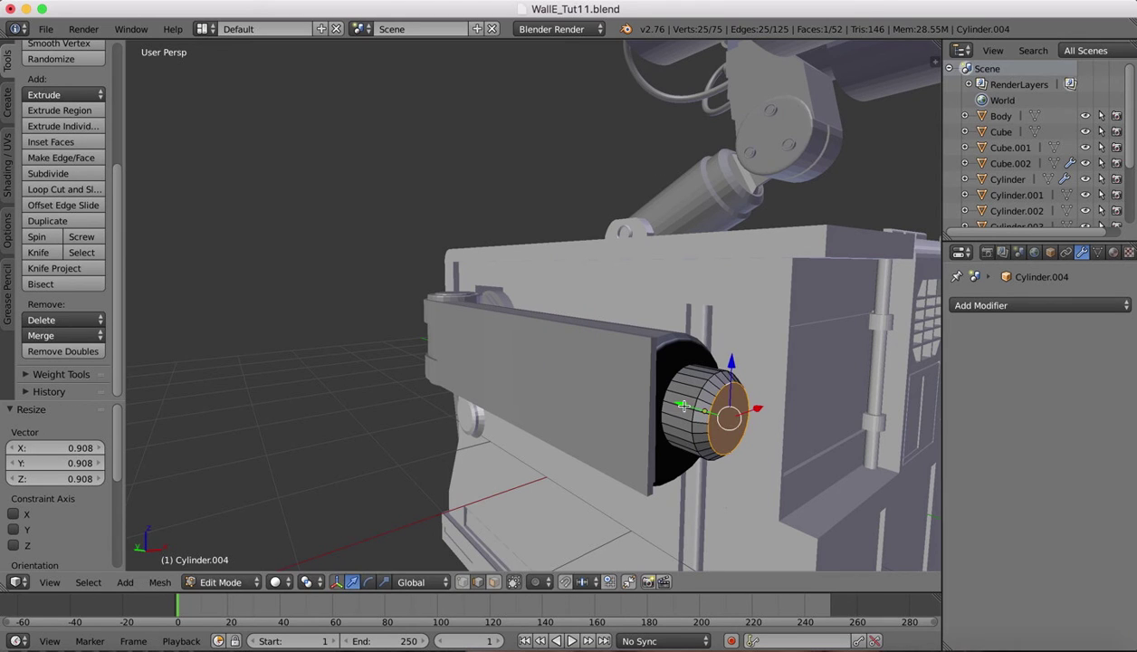
{"action": "key", "text": "g"}
{"action": "key", "text": "y"}
{"action": "left_click", "coordinate": [751, 349]}
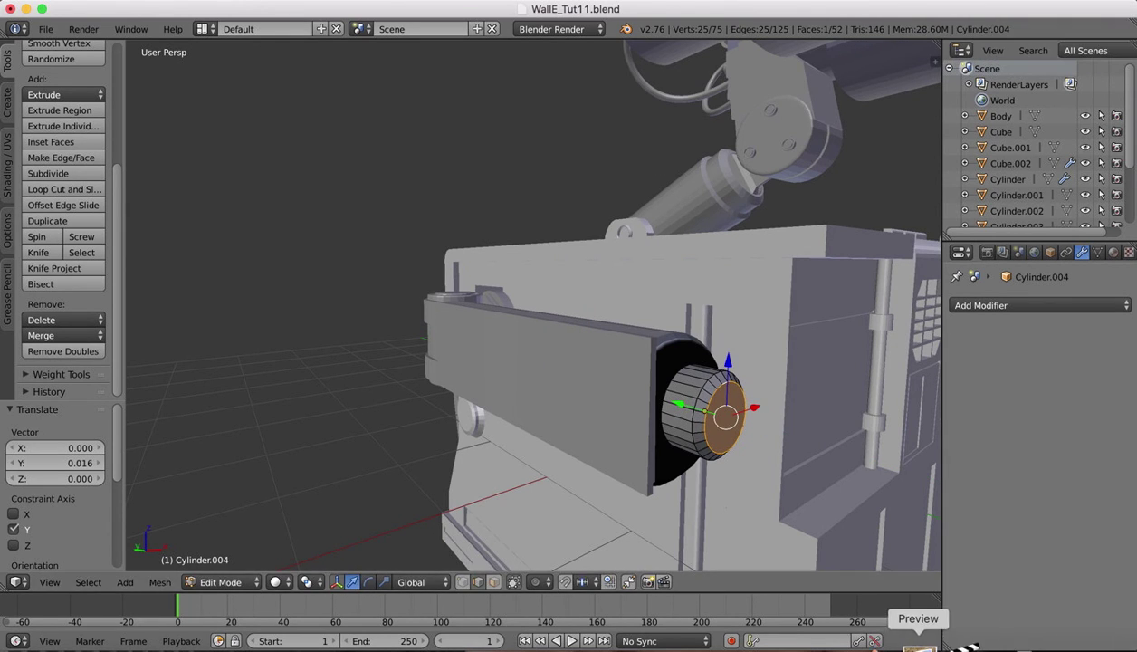
Step: Consult walle basic.jpg in Preview, and in Blender extrude the front face scaled to about 0.905 as an inset, extruding that about -0.101 along Y
{"action": "left_click", "coordinate": [918, 646]}
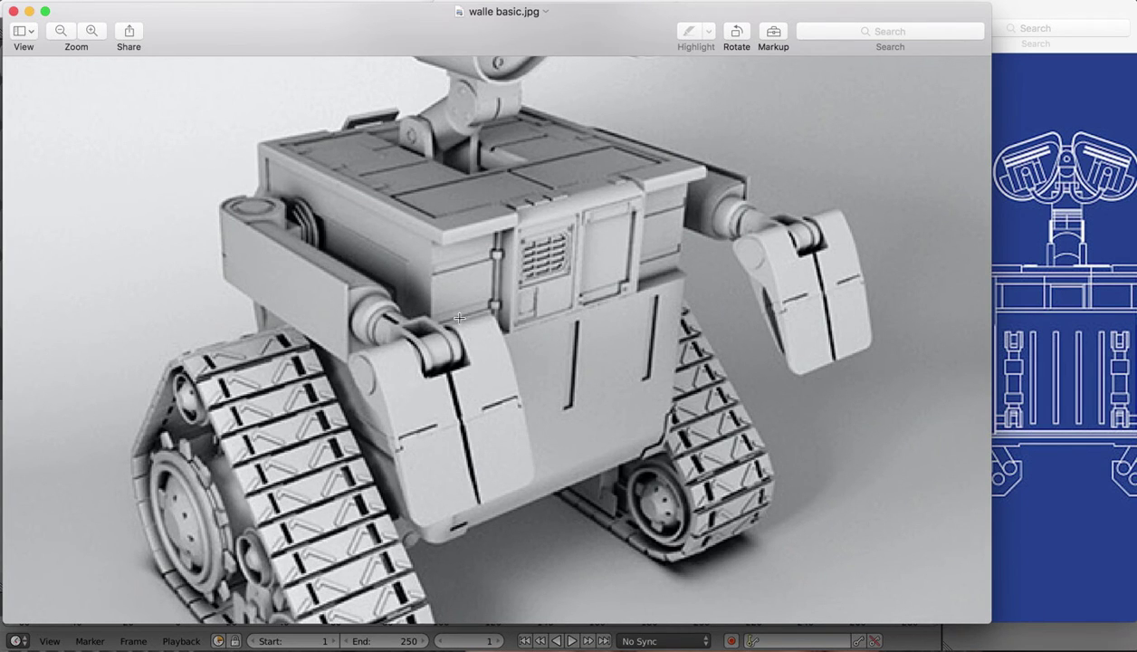
{"action": "left_click", "coordinate": [894, 639]}
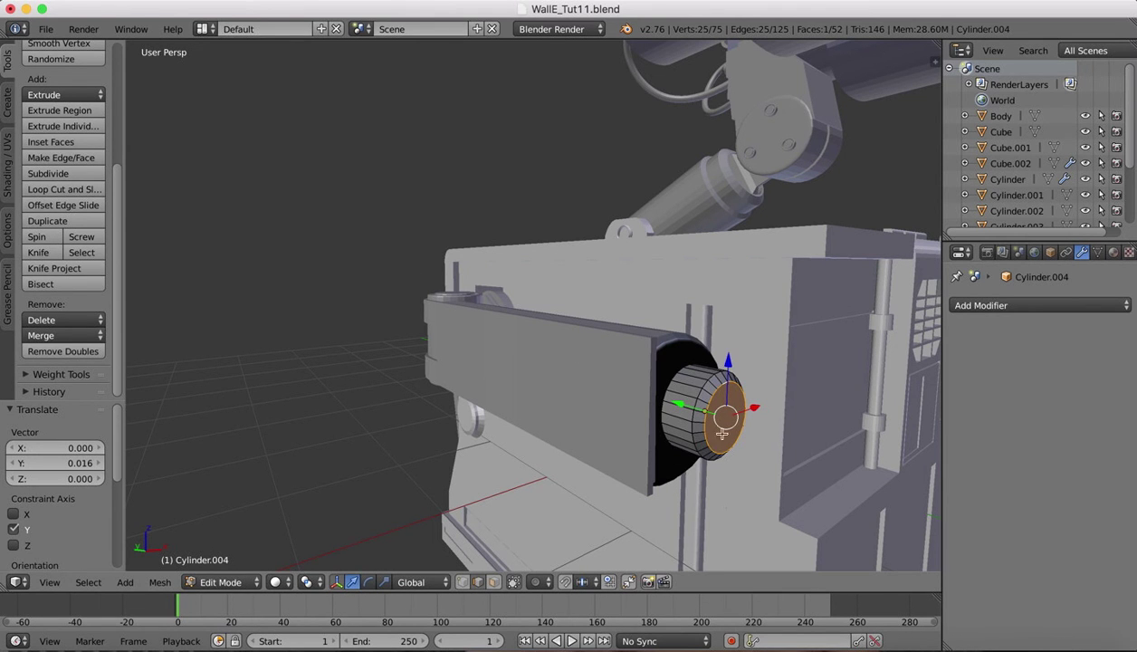
{"action": "key", "text": "e"}
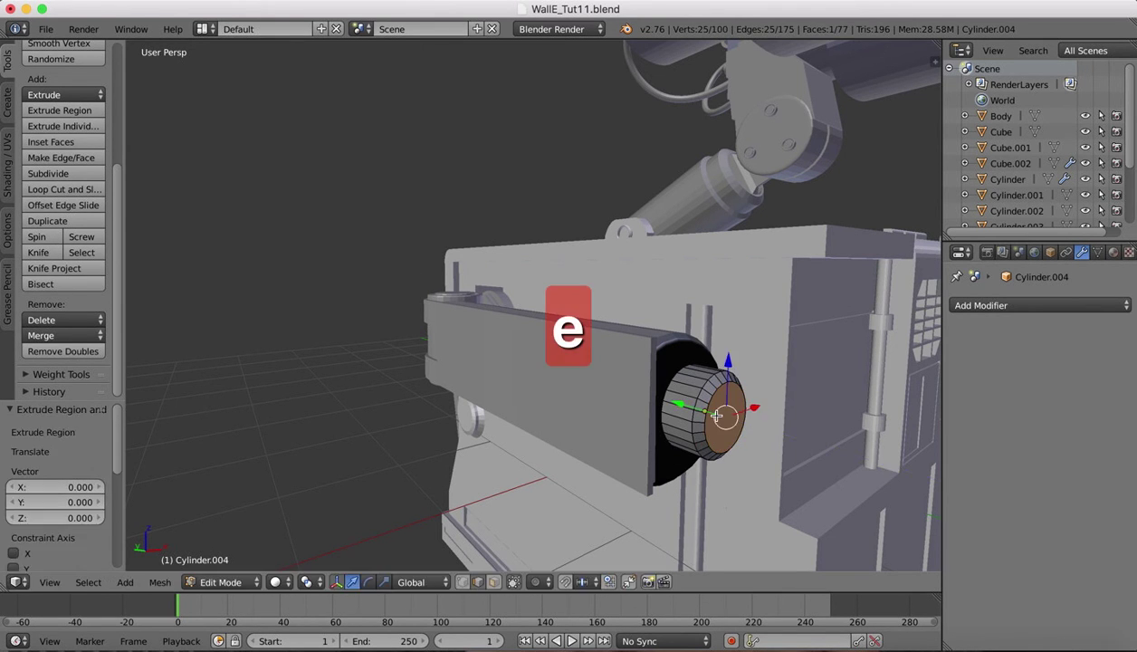
{"action": "key", "text": "s"}
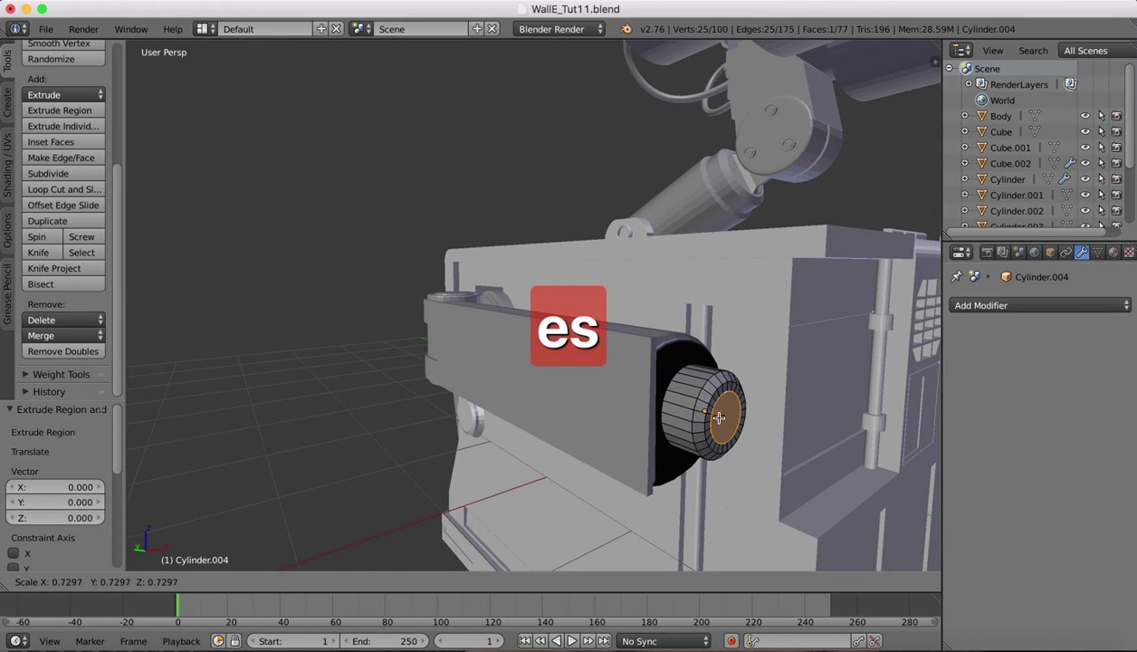
{"action": "left_click", "coordinate": [717, 416]}
{"action": "key", "text": "e"}
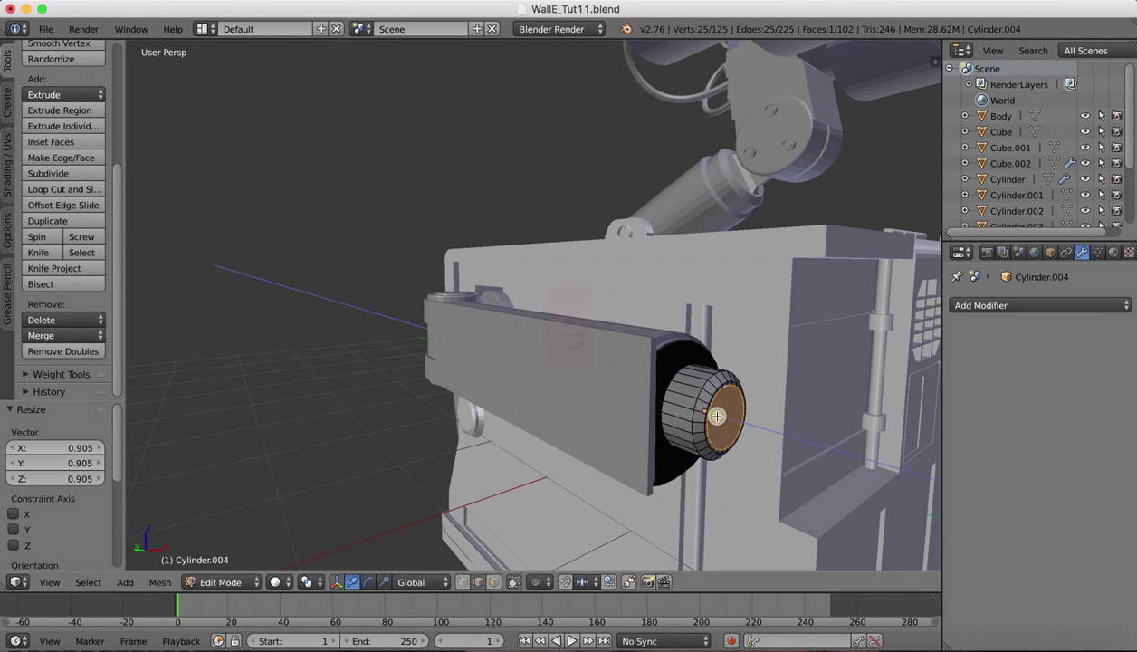
{"action": "left_click", "coordinate": [732, 418]}
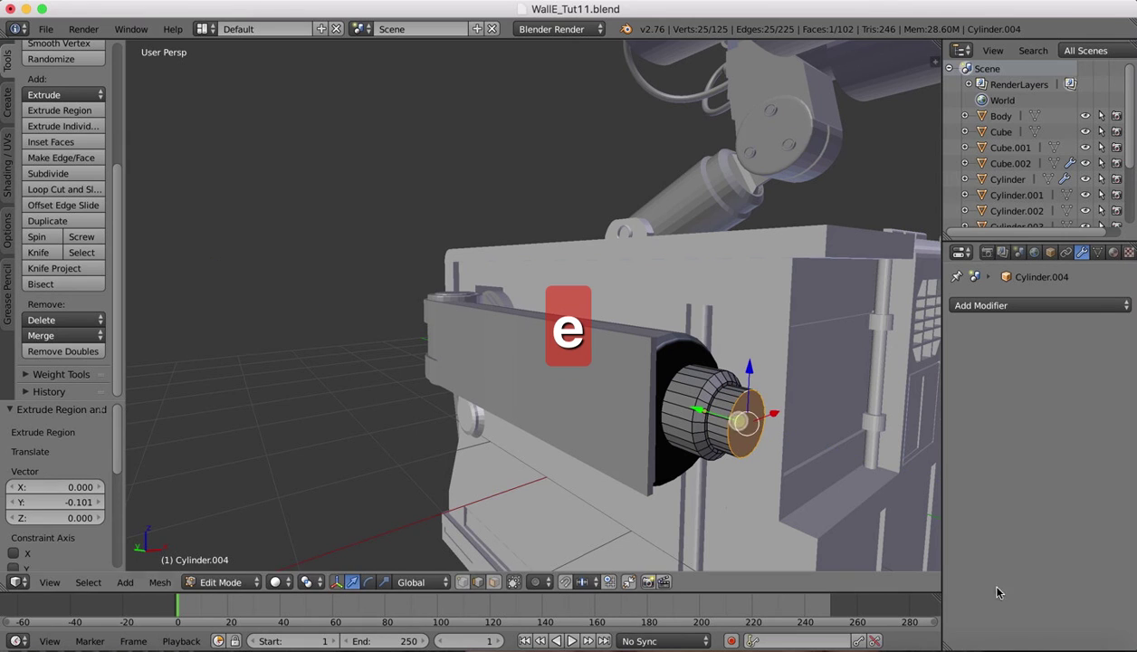
Step: Compare the extrusion with walle basic.jpg in Preview, and in Blender move its front face back about 0.060 along Y
{"action": "left_click", "coordinate": [921, 645]}
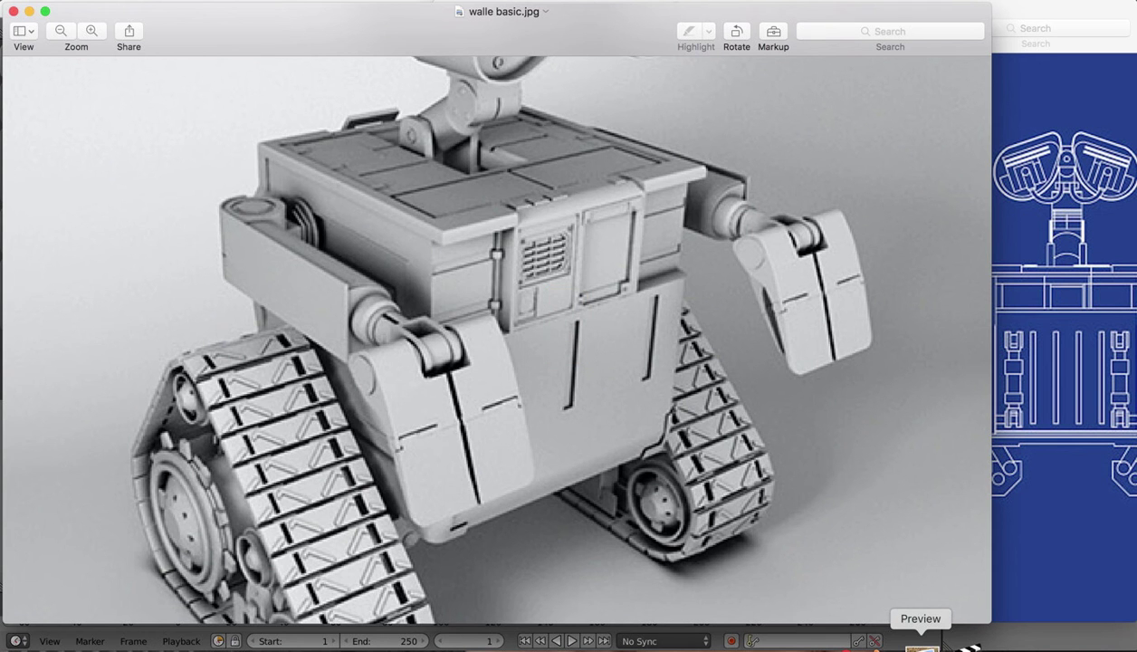
{"action": "left_click", "coordinate": [898, 644]}
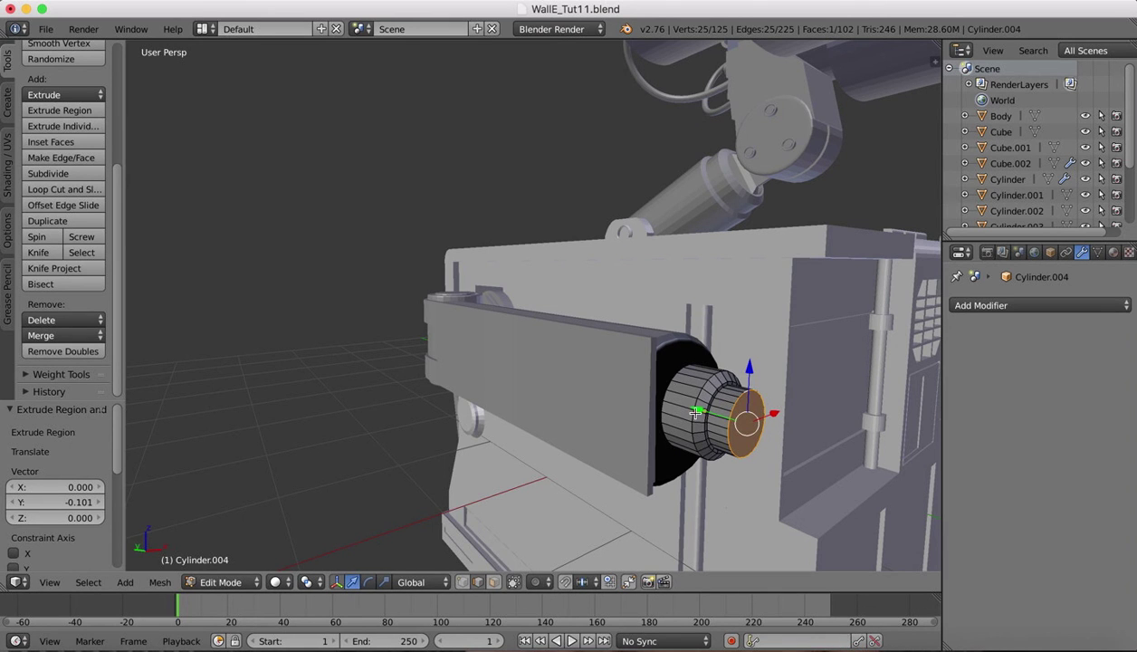
{"action": "left_click_drag", "start_coordinate": [696, 410], "coordinate": [680, 399]}
{"action": "left_click", "coordinate": [923, 644]}
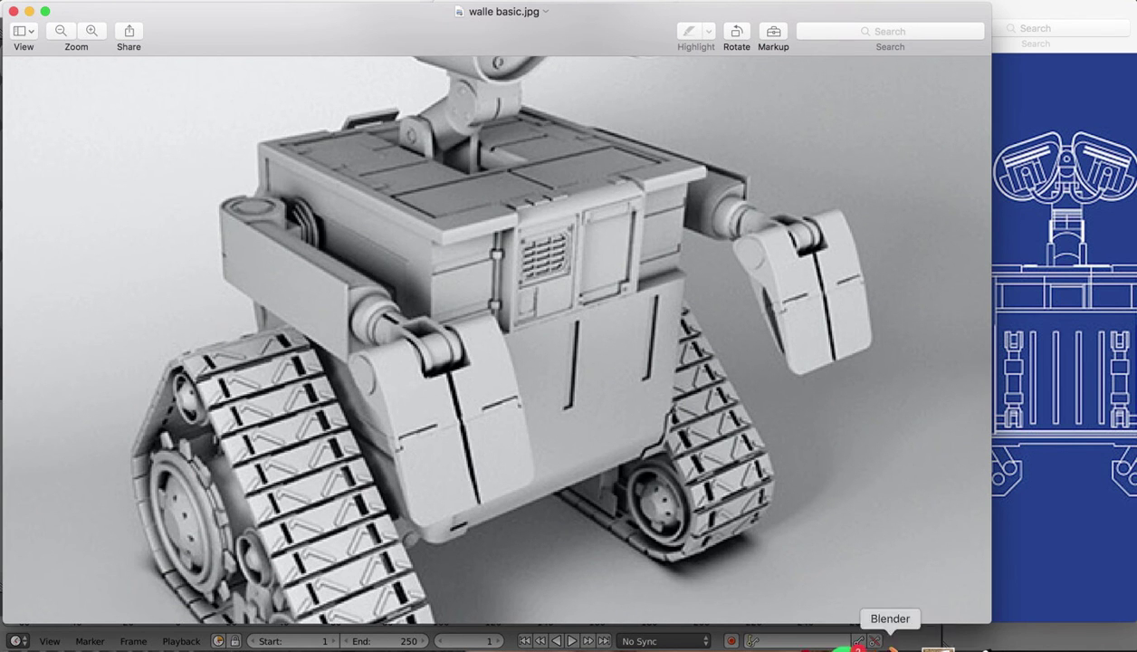
{"action": "left_click", "coordinate": [899, 644]}
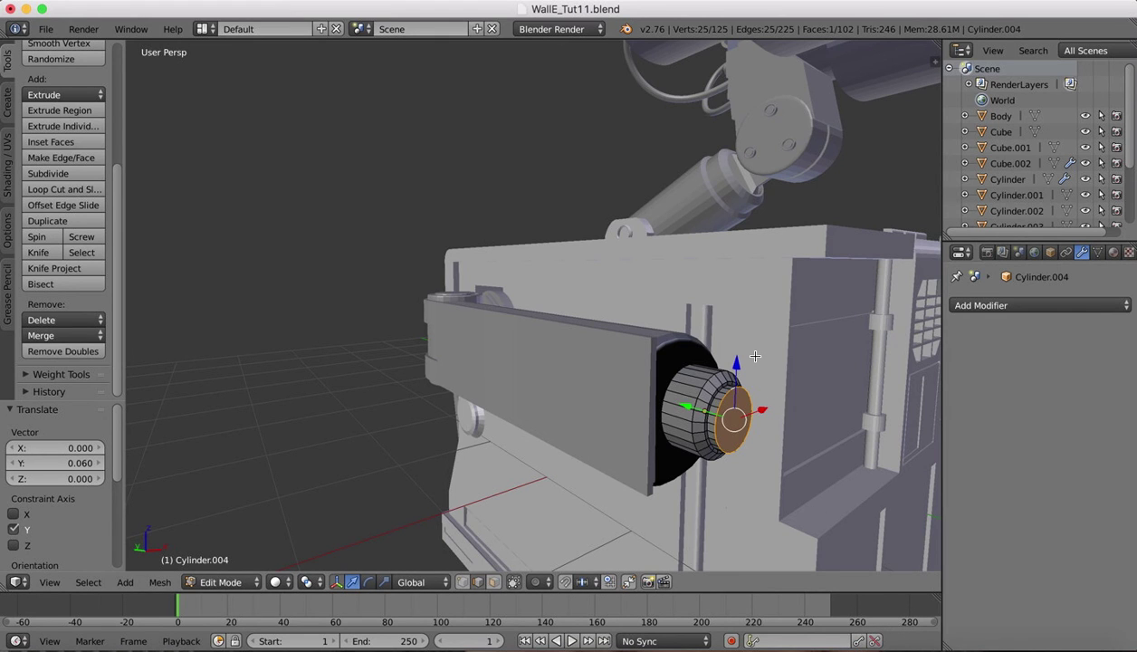
Step: Inset the joint's front face by extruding and scaling it to about 0.87, and extrude the inner face about -0.045 along Y
{"action": "key", "text": "e"}
{"action": "key", "text": "s"}
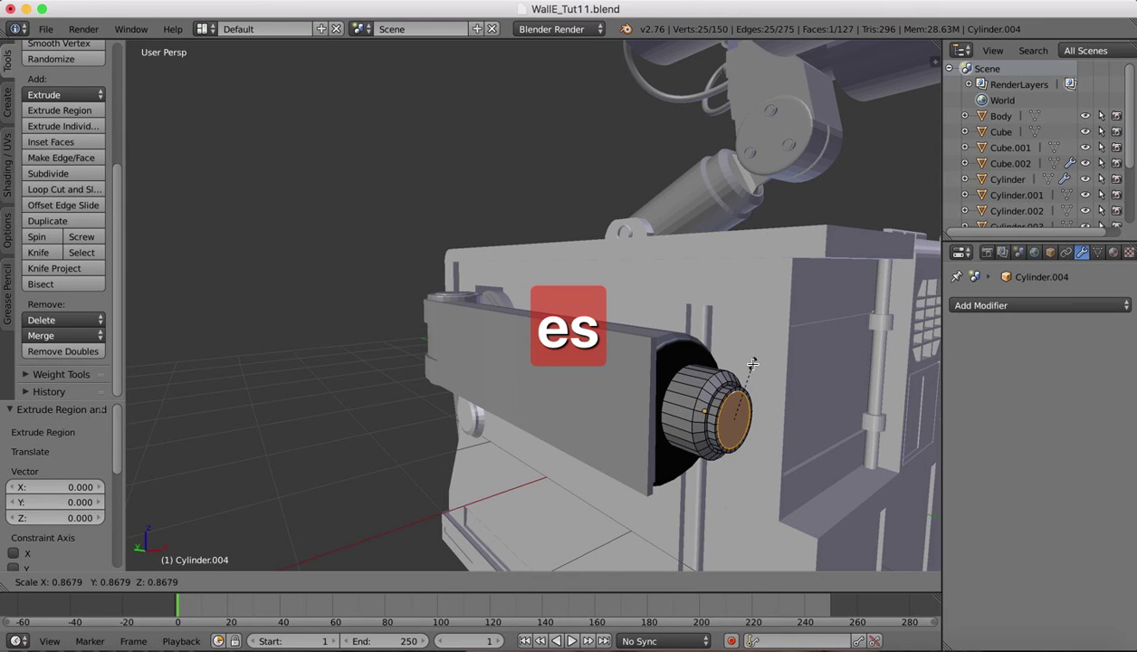
{"action": "left_click", "coordinate": [753, 363]}
{"action": "key", "text": "e"}
{"action": "left_click", "coordinate": [755, 371]}
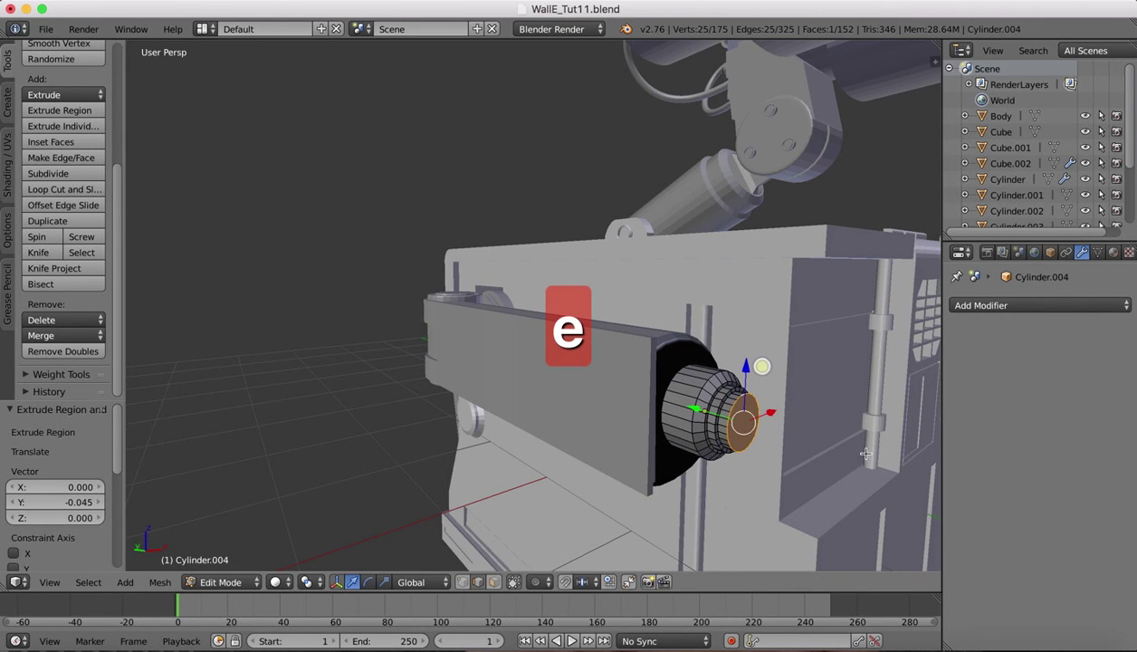
Step: Consult walle basic.jpg in Preview, and in Blender extrude the joint's front face, moving it about -0.116 along Y
{"action": "left_click", "coordinate": [921, 645]}
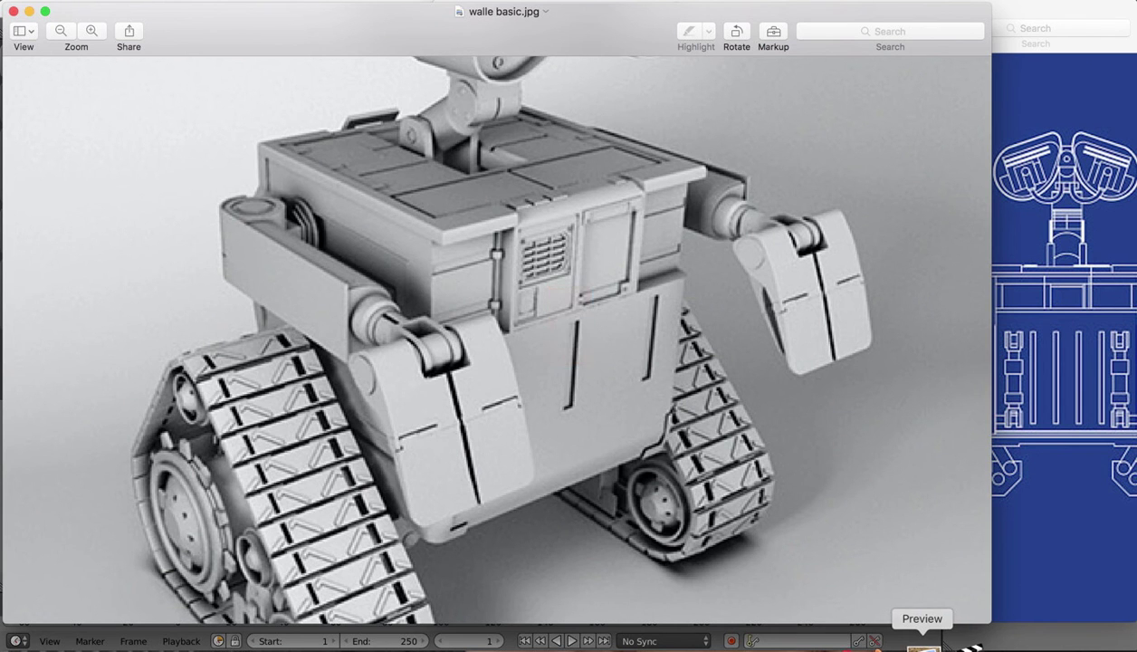
{"action": "left_click", "coordinate": [884, 645]}
{"action": "key", "text": "e"}
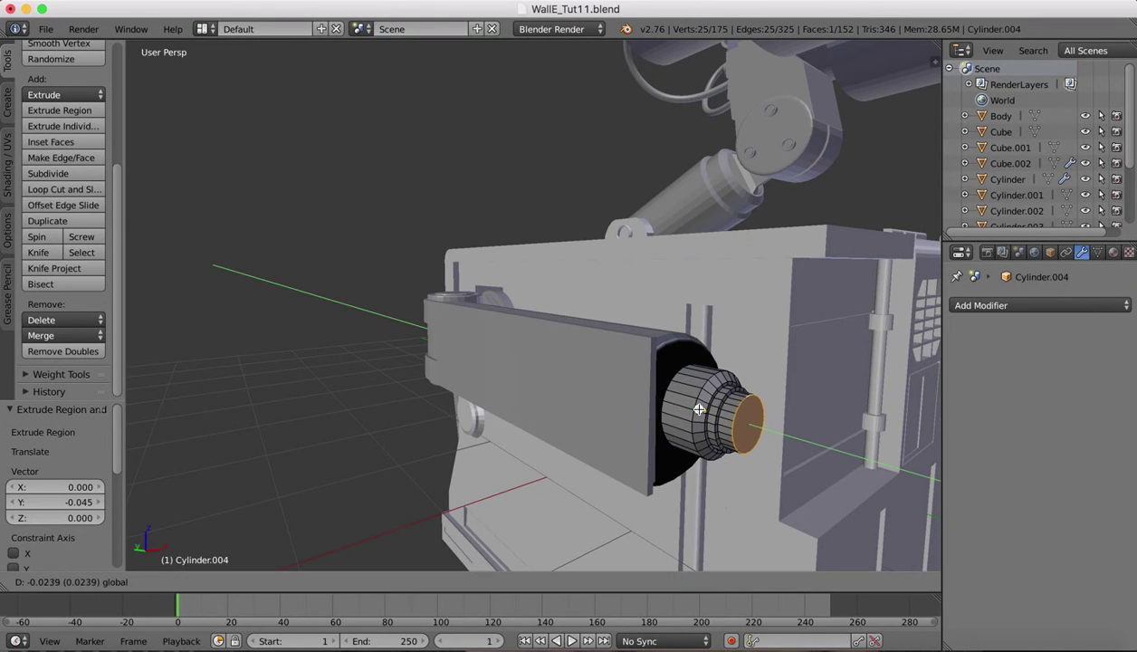
{"action": "left_click", "coordinate": [720, 414]}
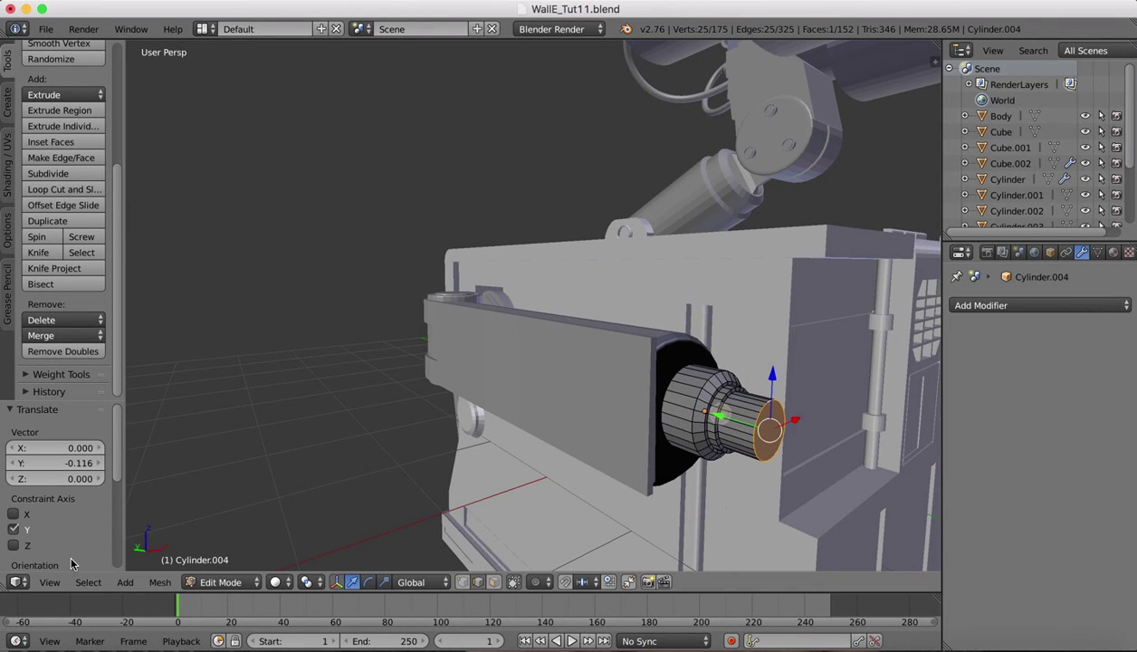
Step: In the left orthographic view, move the joint's front face a further -0.040 or so along Y
{"action": "left_click", "coordinate": [49, 582]}
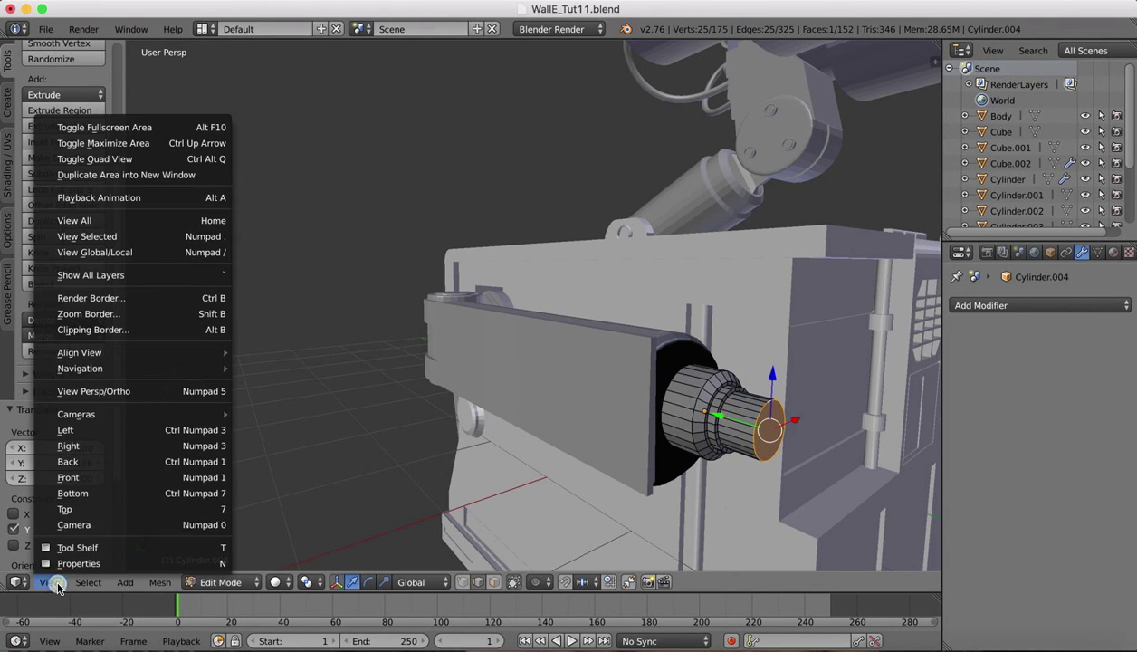
{"action": "left_click", "coordinate": [69, 430]}
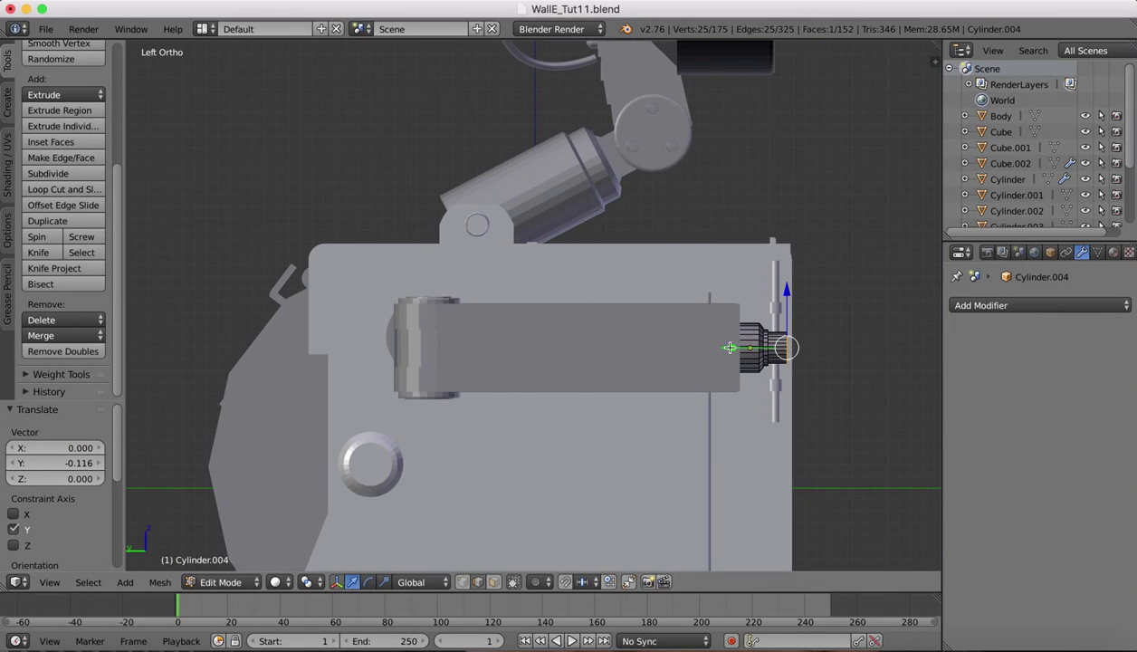
{"action": "key", "text": "g"}
{"action": "key", "text": "y"}
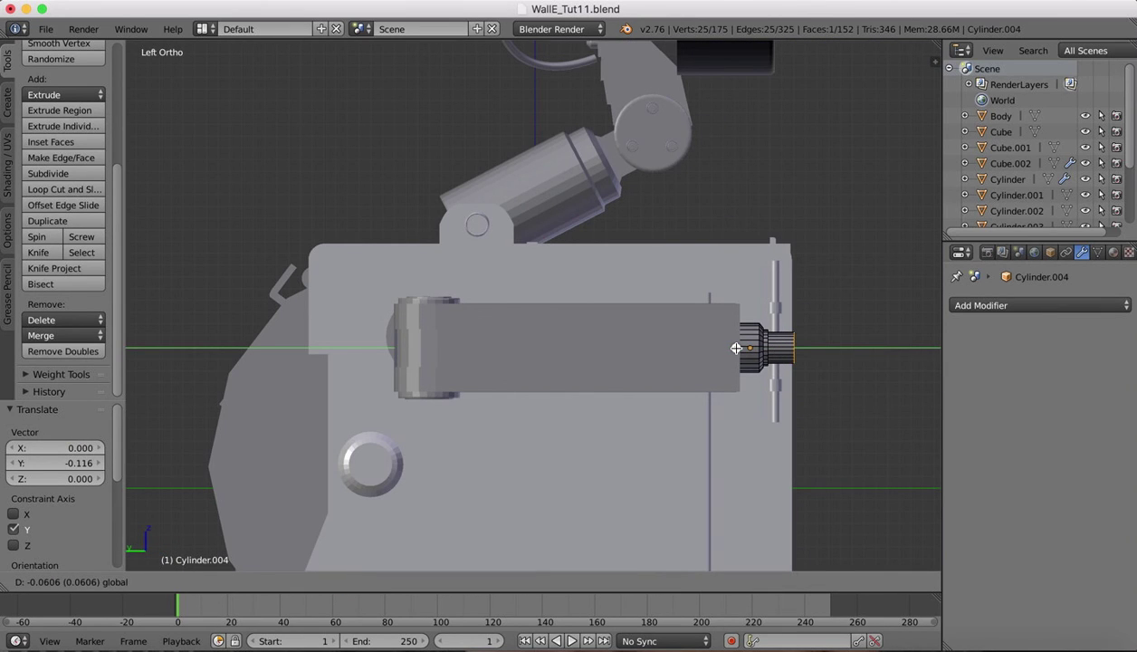
{"action": "left_click", "coordinate": [733, 351]}
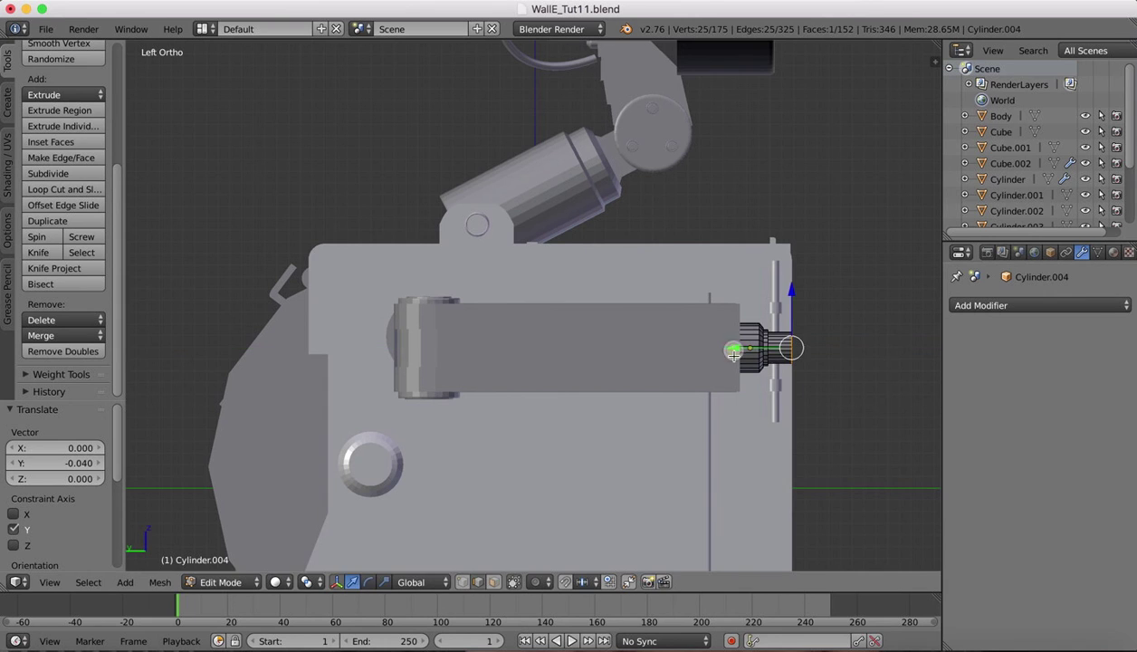
Step: Return to Object Mode, add the upper arm to the selection and join the cylindrical joint into it
{"action": "mouse_move", "coordinate": [728, 213]}
{"action": "middle_mouse_down"}
{"action": "mouse_move", "coordinate": [716, 218]}
{"action": "mouse_move", "coordinate": [727, 214]}
{"action": "middle_mouse_up"}
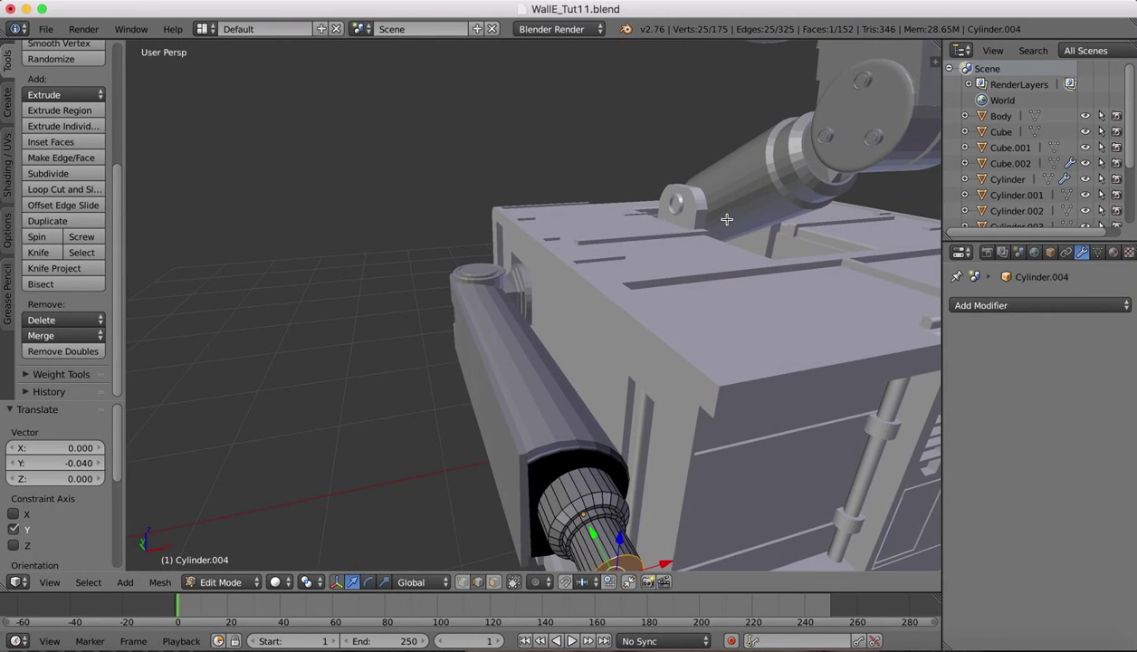
{"action": "scroll", "coordinate": [727, 220], "scroll_direction": "down", "scroll_amount": 4}
{"action": "middle_click_drag", "start_coordinate": [526, 261], "coordinate": [550, 353]}
{"action": "left_click", "coordinate": [222, 582]}
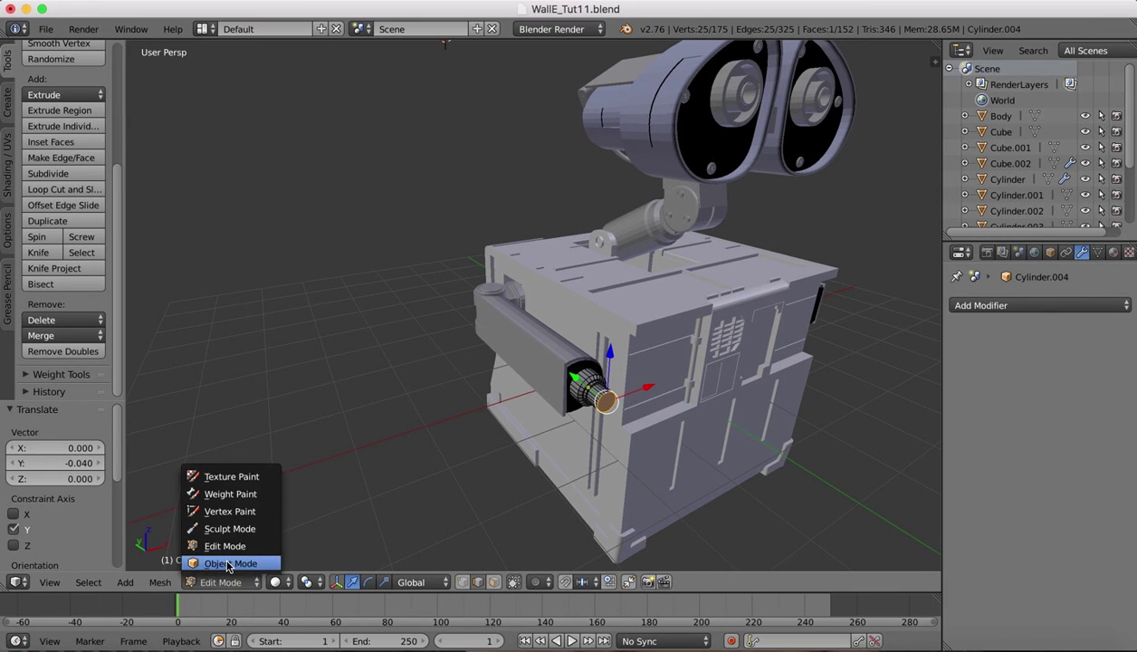
{"action": "left_click", "coordinate": [219, 562]}
{"action": "right_click", "coordinate": [558, 346], "text": "shift"}
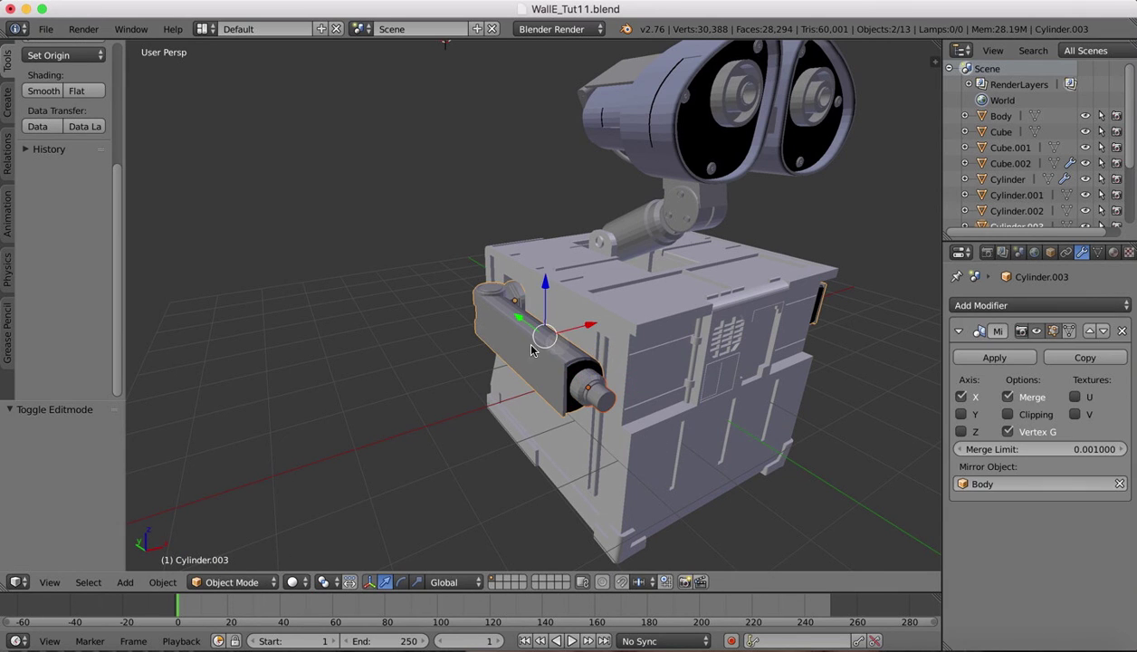
{"action": "left_click", "coordinate": [123, 583]}
{"action": "mouse_move", "coordinate": [163, 582]}
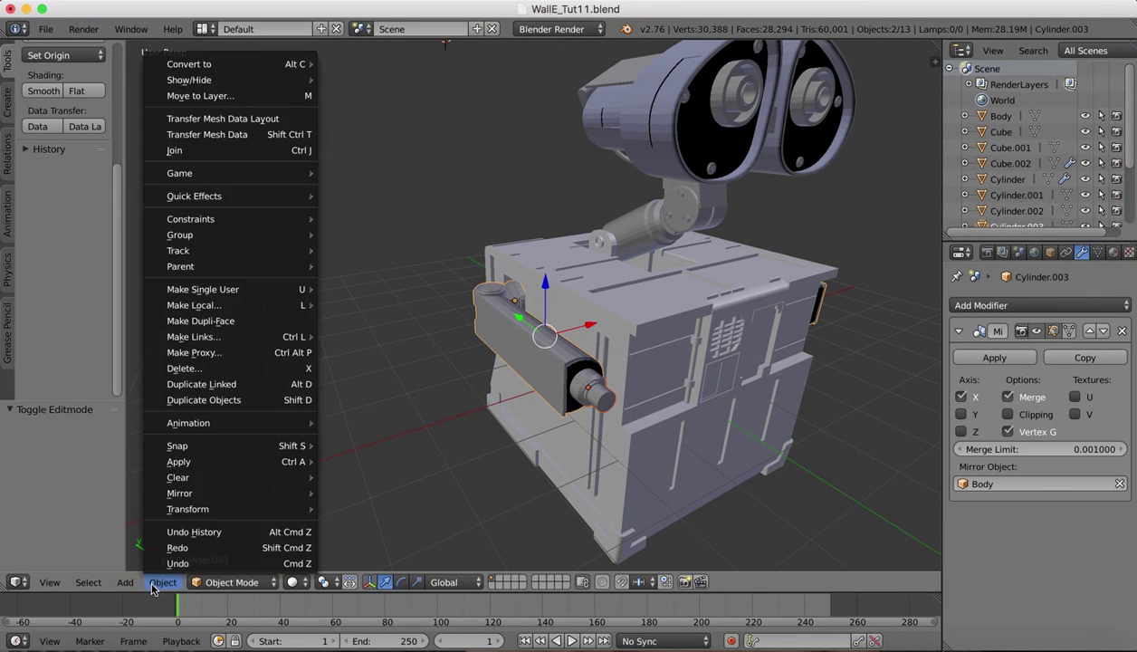
{"action": "left_click", "coordinate": [177, 152]}
Step: Inspect the joined, mirrored arms from all around and compare their shape and proportions with walle basic.jpg in Preview
{"action": "scroll", "coordinate": [343, 245], "scroll_direction": "right", "scroll_amount": 10}
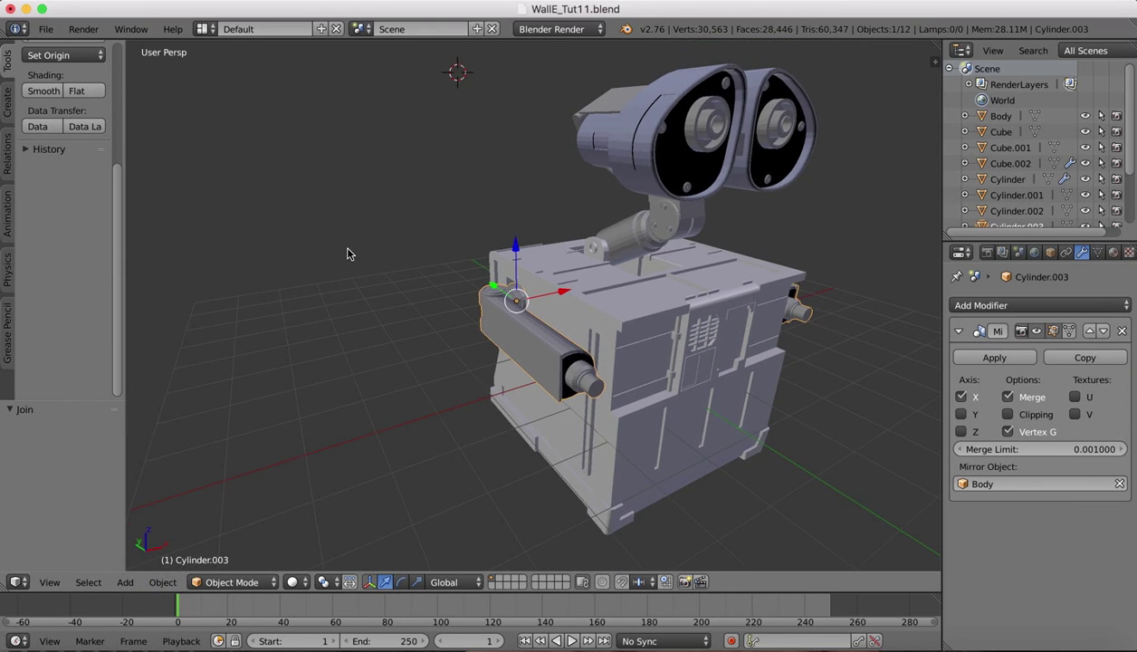
{"action": "scroll", "coordinate": [348, 250], "scroll_direction": "right", "scroll_amount": 10}
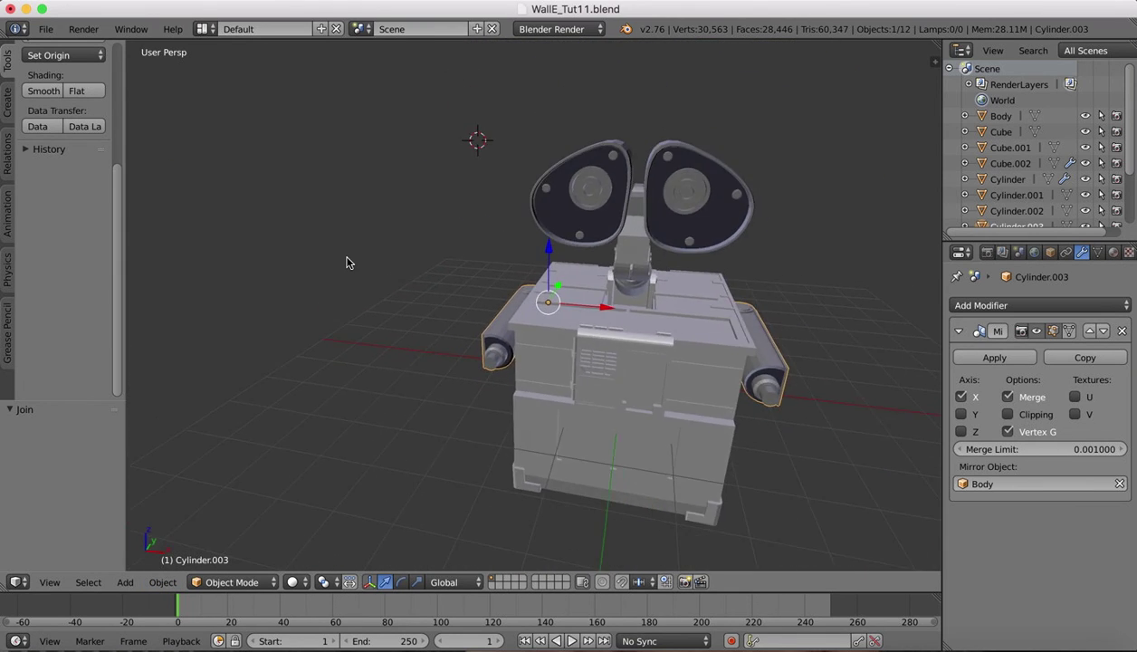
{"action": "scroll", "coordinate": [362, 282], "scroll_direction": "right", "scroll_amount": 15}
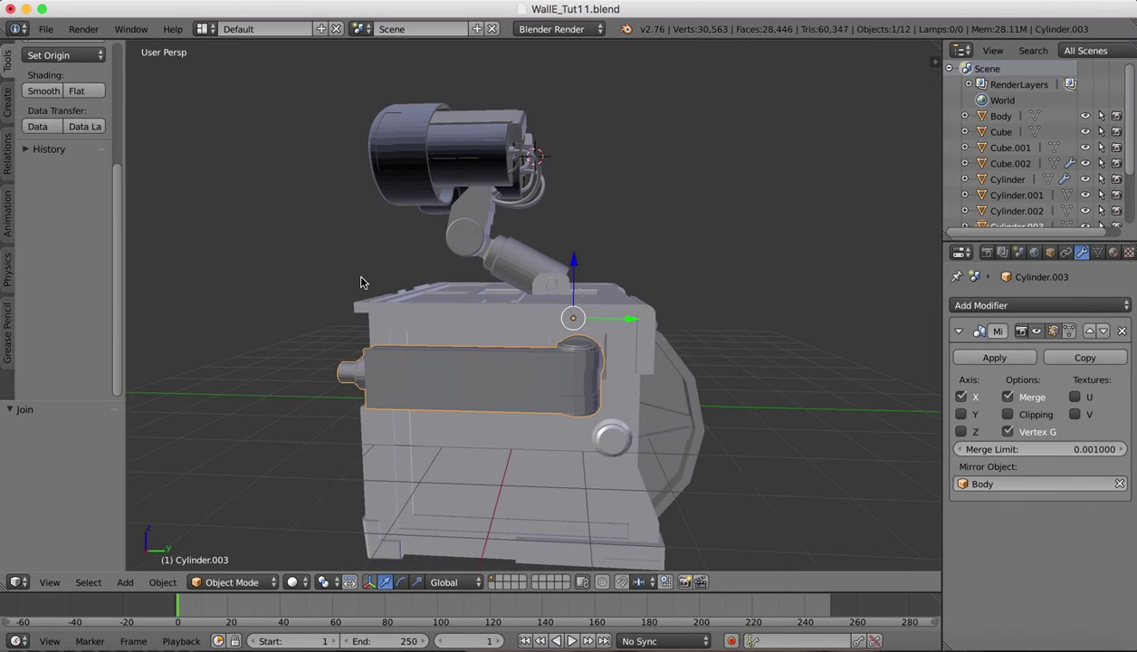
{"action": "scroll", "coordinate": [362, 282], "scroll_direction": "right", "scroll_amount": 15}
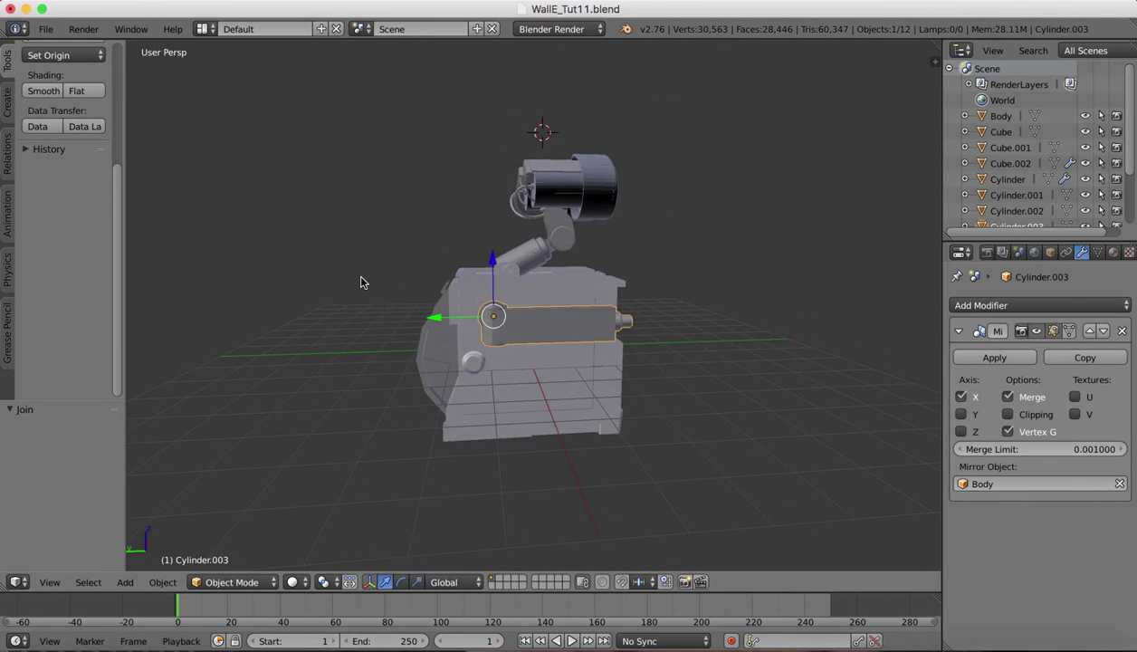
{"action": "left_click", "coordinate": [918, 645]}
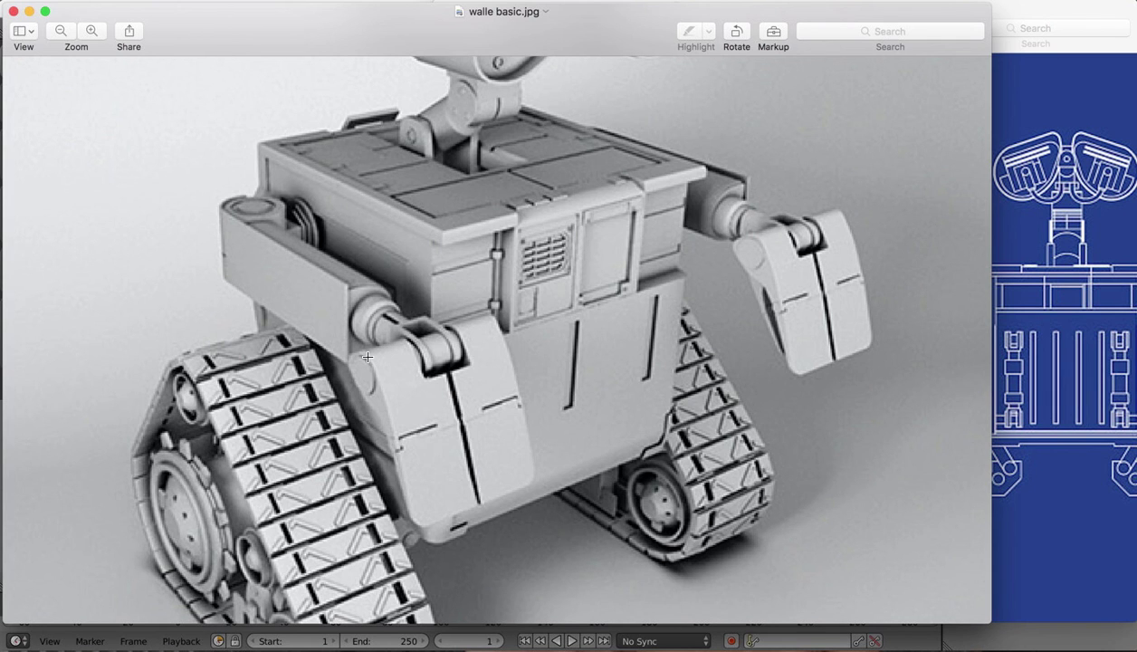
{"action": "scroll", "coordinate": [465, 358], "scroll_direction": "down", "scroll_amount": 5}
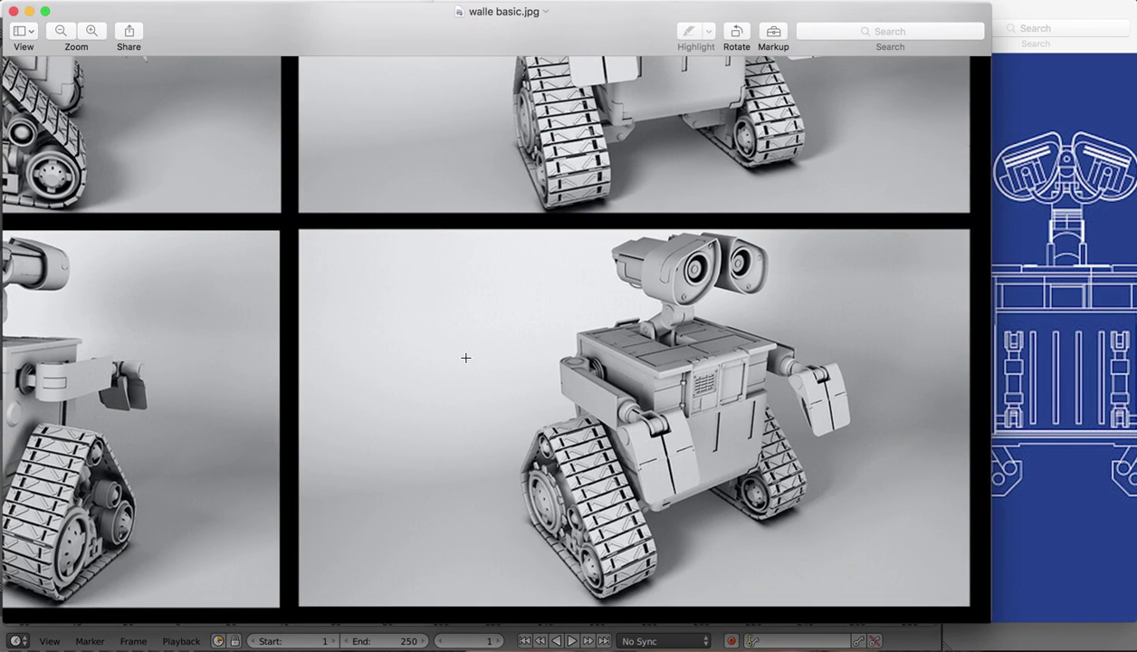
{"action": "scroll", "coordinate": [465, 357], "scroll_direction": "left", "scroll_amount": 2}
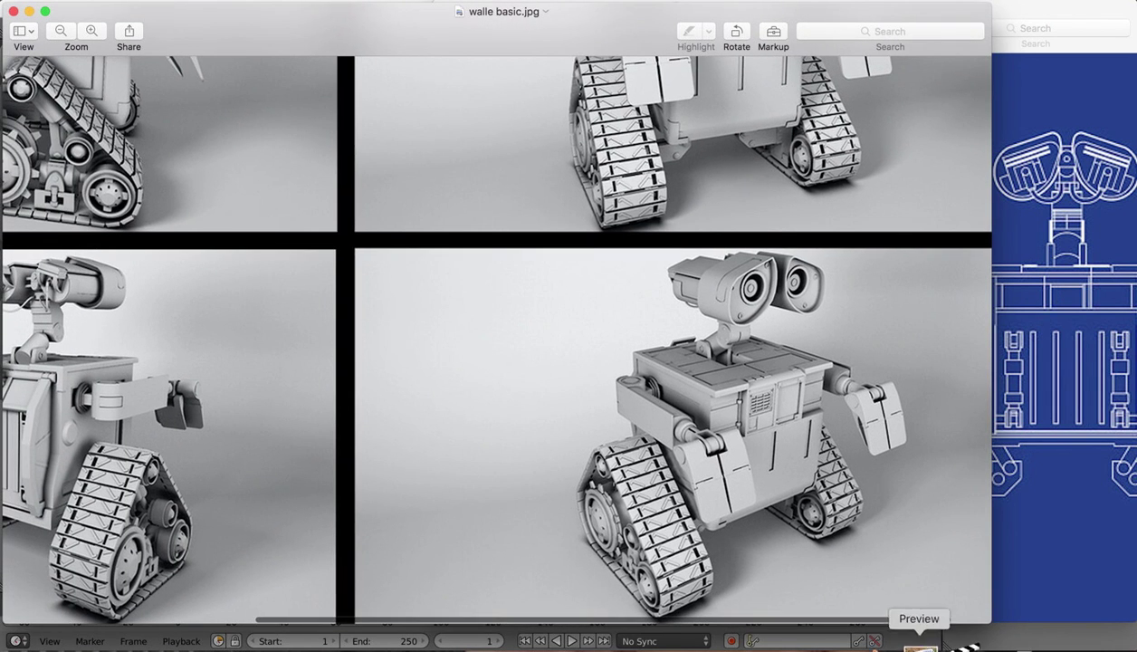
{"action": "left_click", "coordinate": [893, 643]}
{"action": "scroll", "coordinate": [547, 238], "scroll_direction": "up", "scroll_amount": 2}
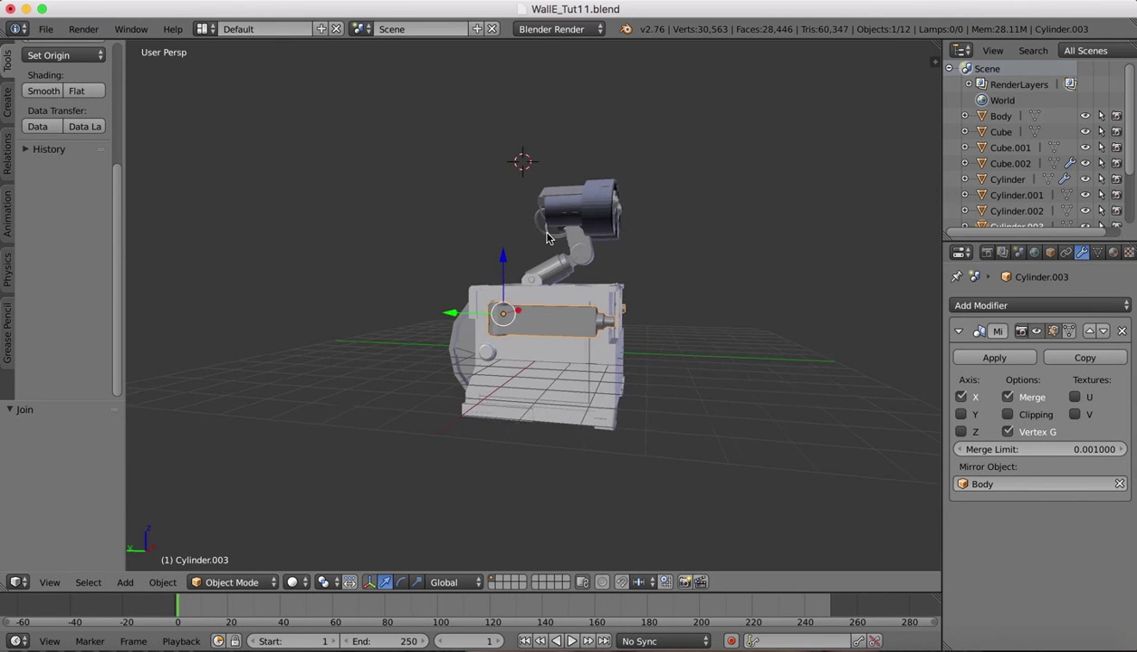
{"action": "scroll", "coordinate": [547, 238], "scroll_direction": "left", "scroll_amount": 8}
{"action": "scroll", "coordinate": [547, 238], "scroll_direction": "right", "scroll_amount": 8}
{"action": "scroll", "coordinate": [546, 238], "scroll_direction": "left", "scroll_amount": 15}
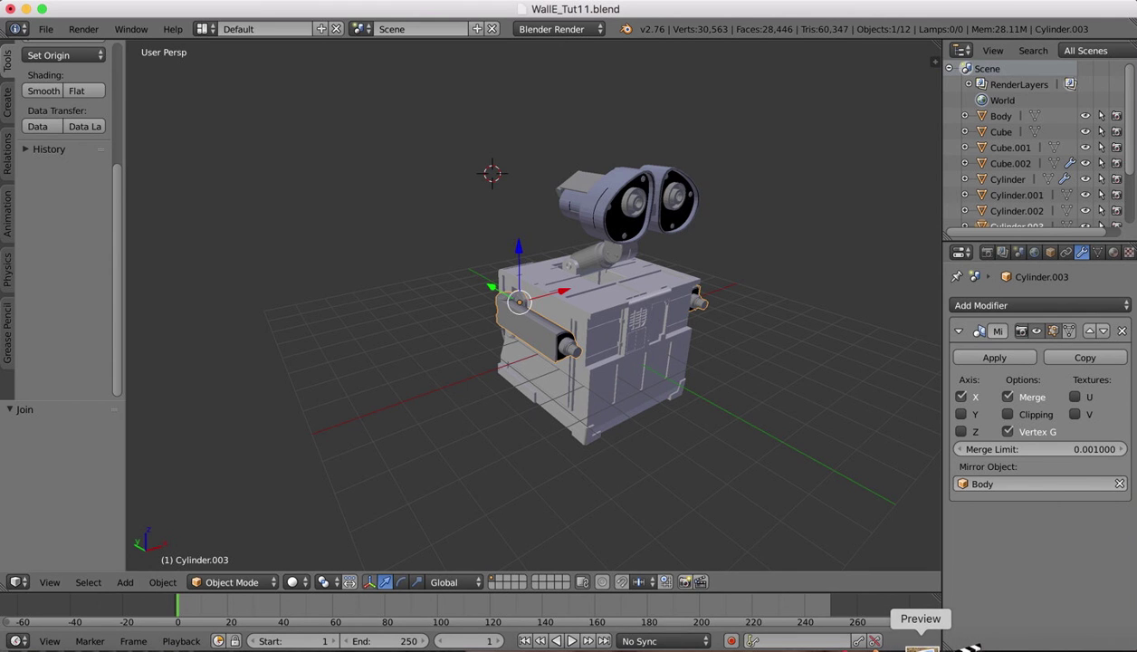
{"action": "left_click", "coordinate": [926, 647]}
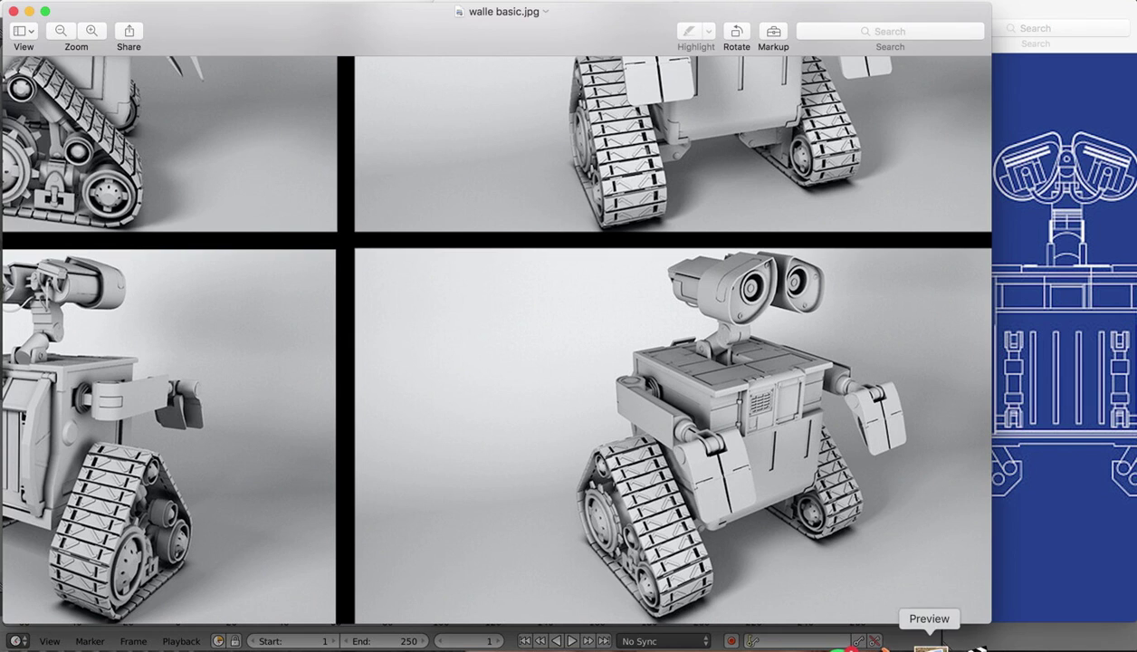
{"action": "left_click", "coordinate": [887, 646]}
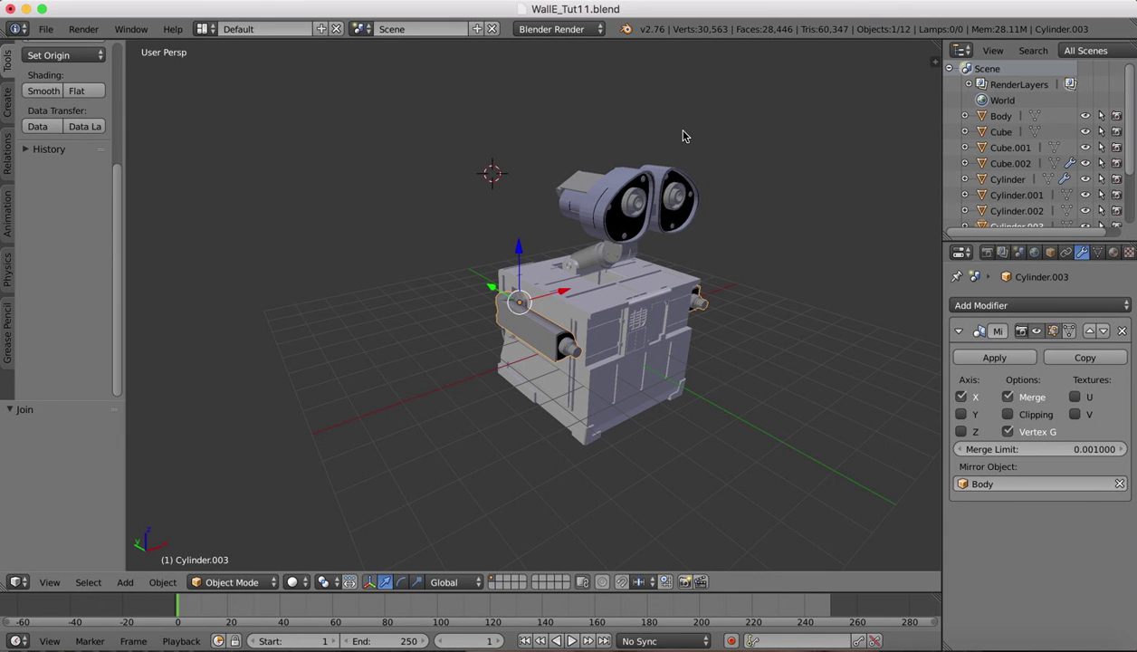
{"action": "scroll", "coordinate": [734, 154], "scroll_direction": "right", "scroll_amount": 5}
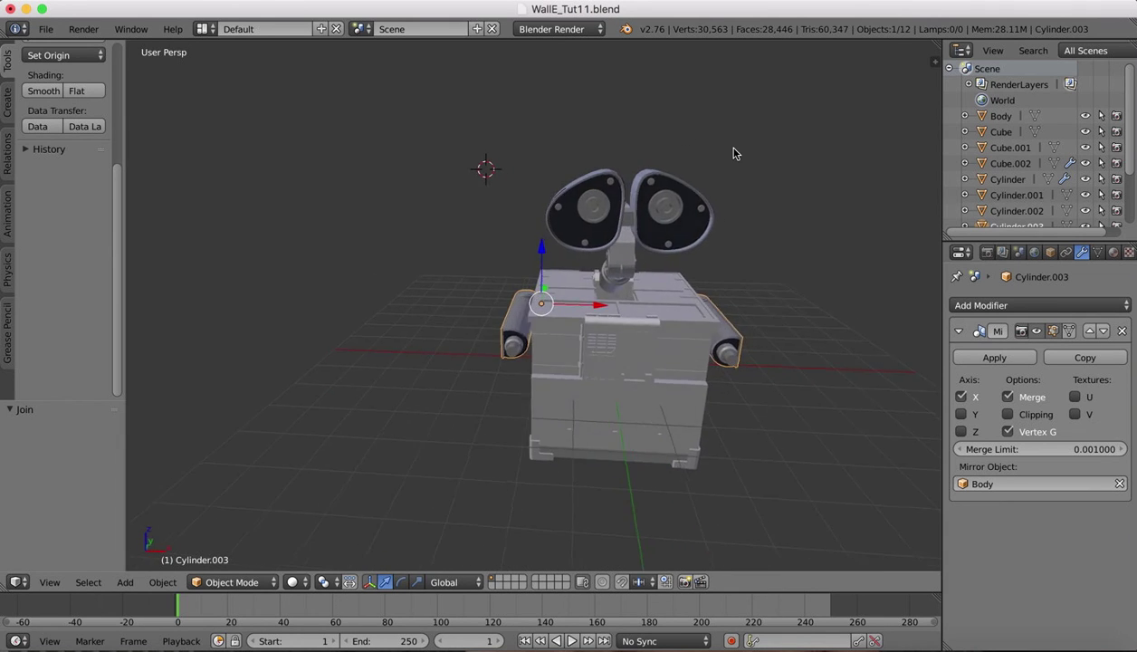
{"action": "scroll", "coordinate": [733, 153], "scroll_direction": "left", "scroll_amount": 6}
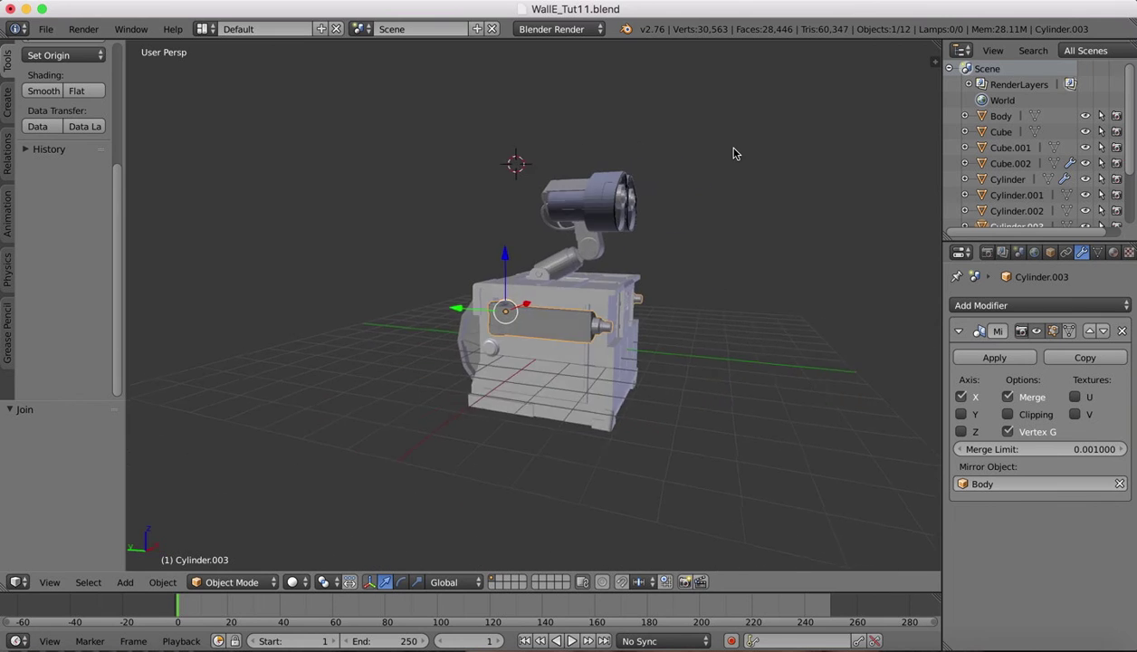
{"action": "scroll", "coordinate": [733, 153], "scroll_direction": "right", "scroll_amount": 3}
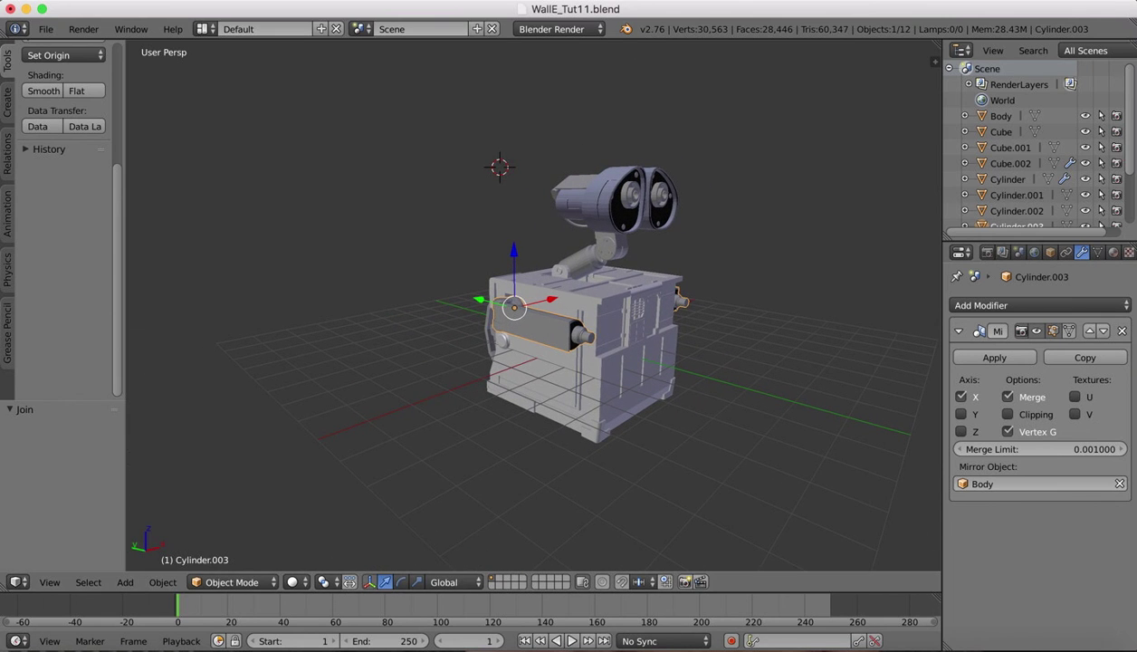